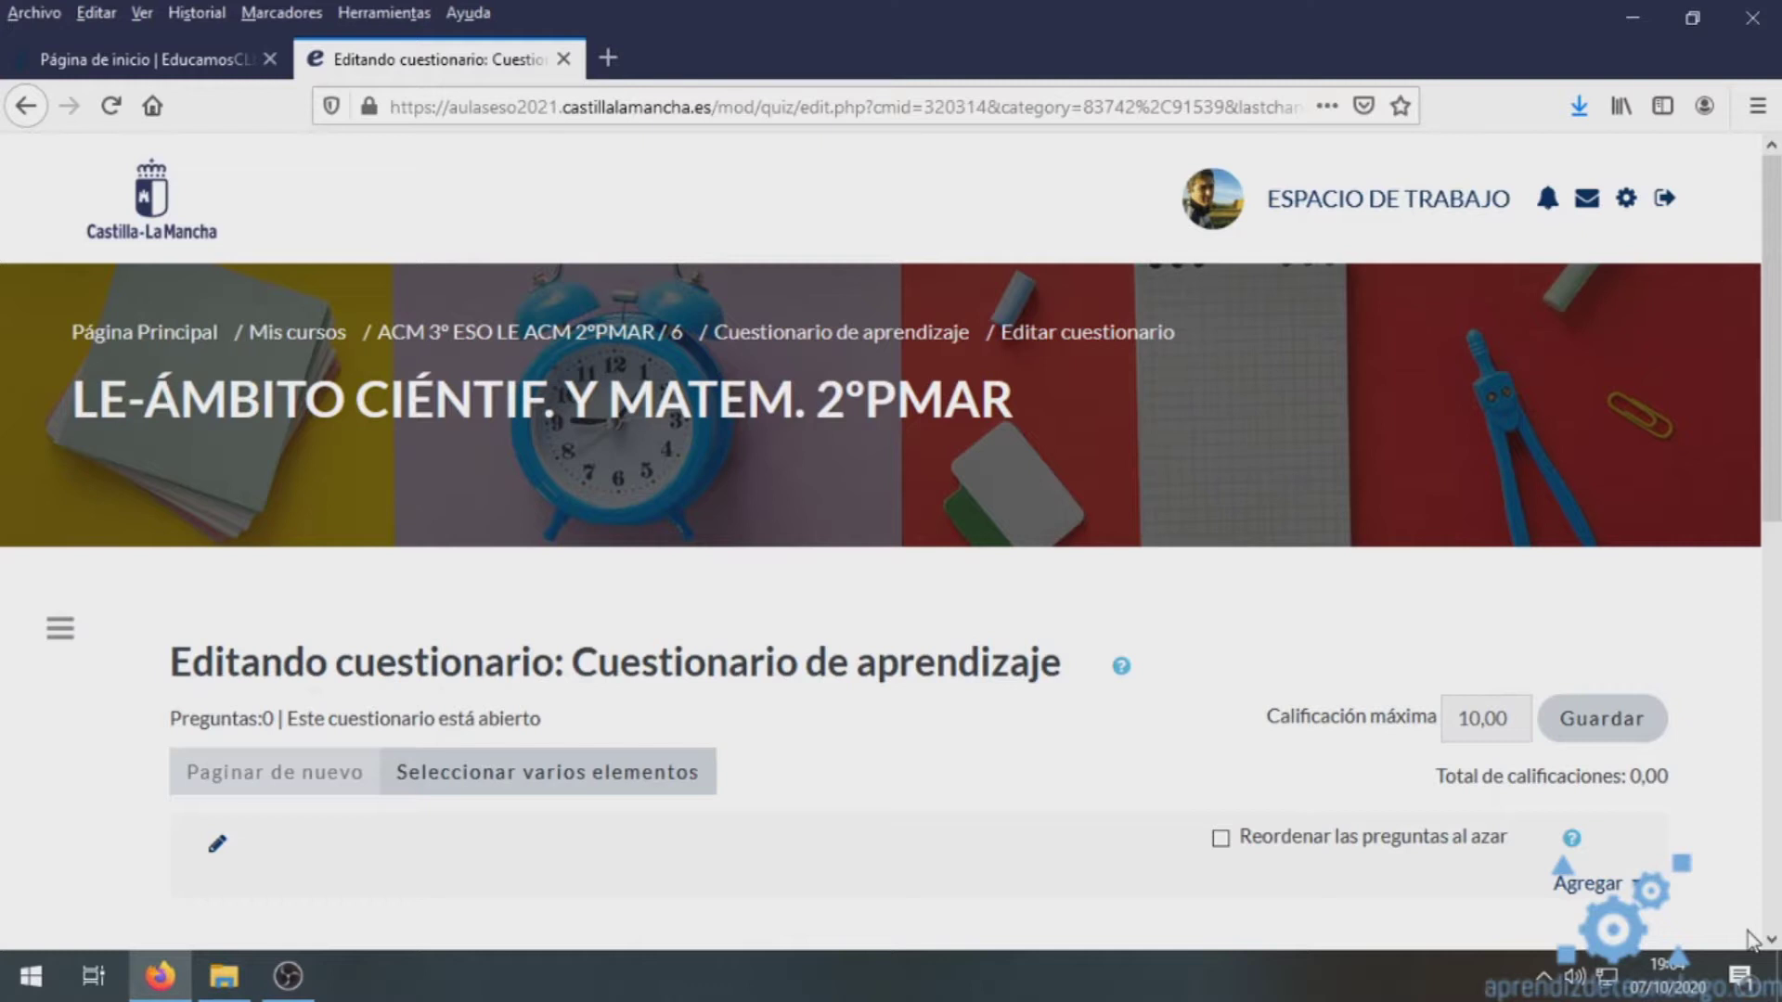
- Add a new multiple-choice question (Opción múltiple) to the Cuestionario de aprendizaje quiz
scroll(1318, 724, "down", 3)
scroll(1054, 555, "up", 1)
scroll(1053, 557, "up", 2)
scroll(766, 641, "down", 1)
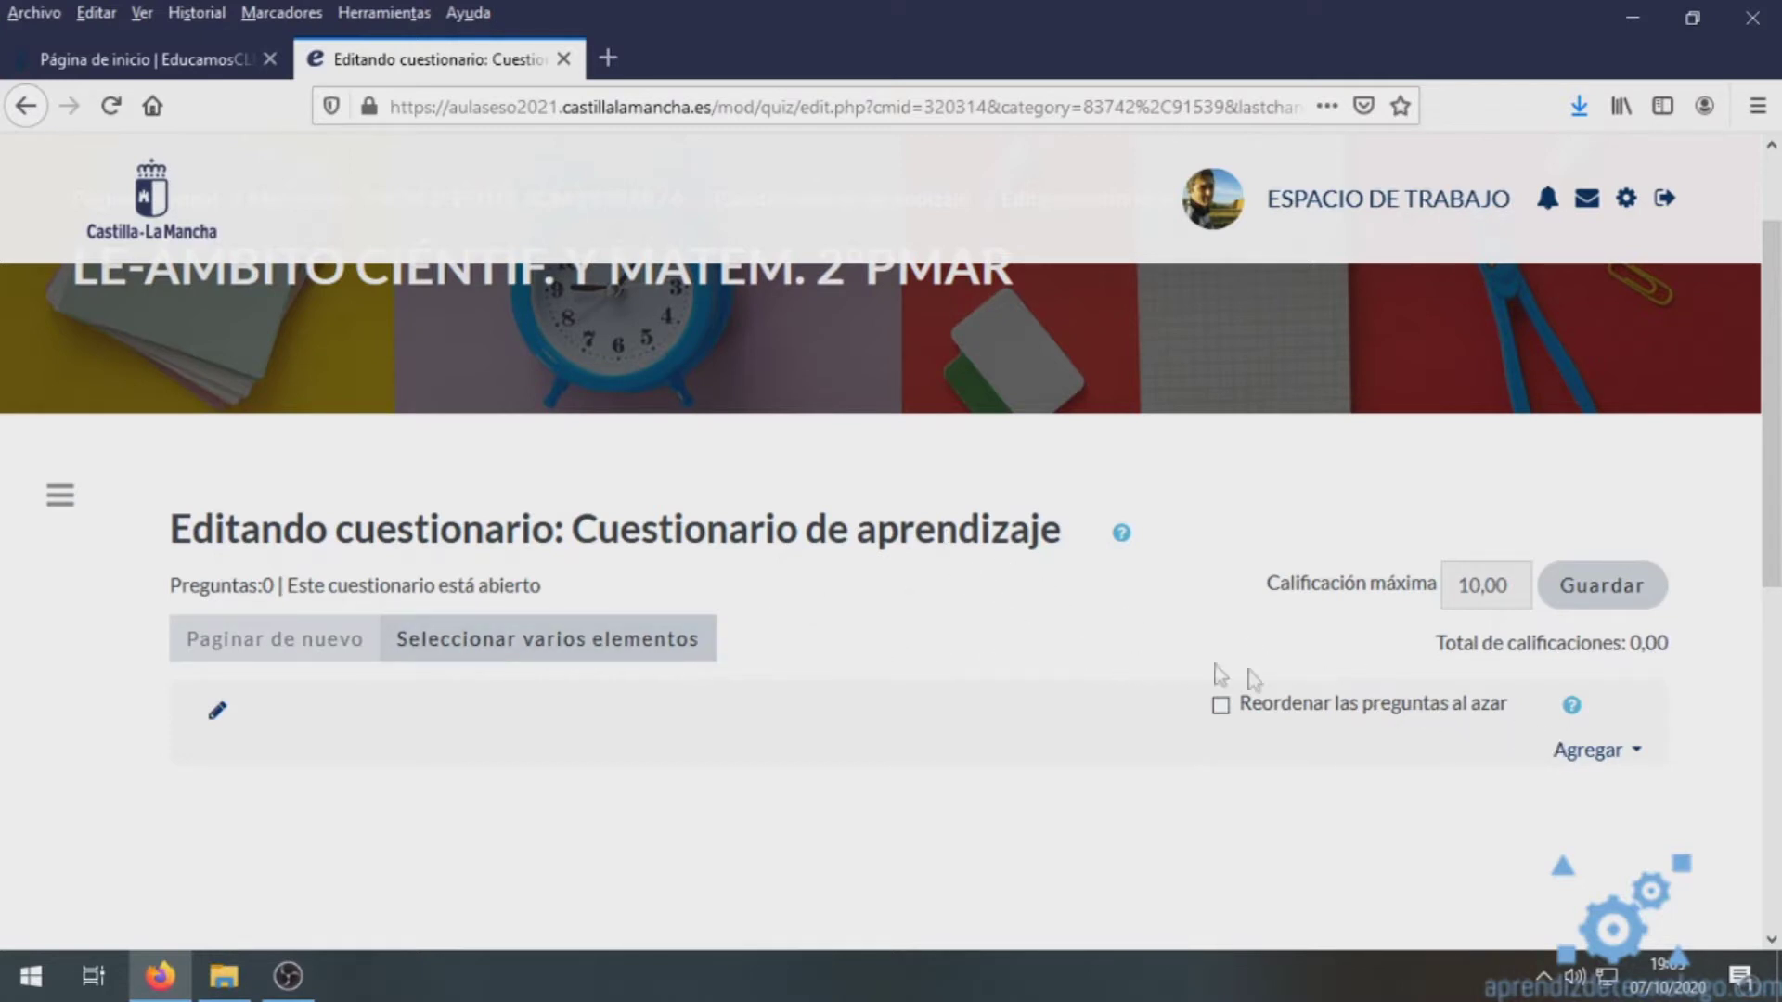
left_click(1589, 751)
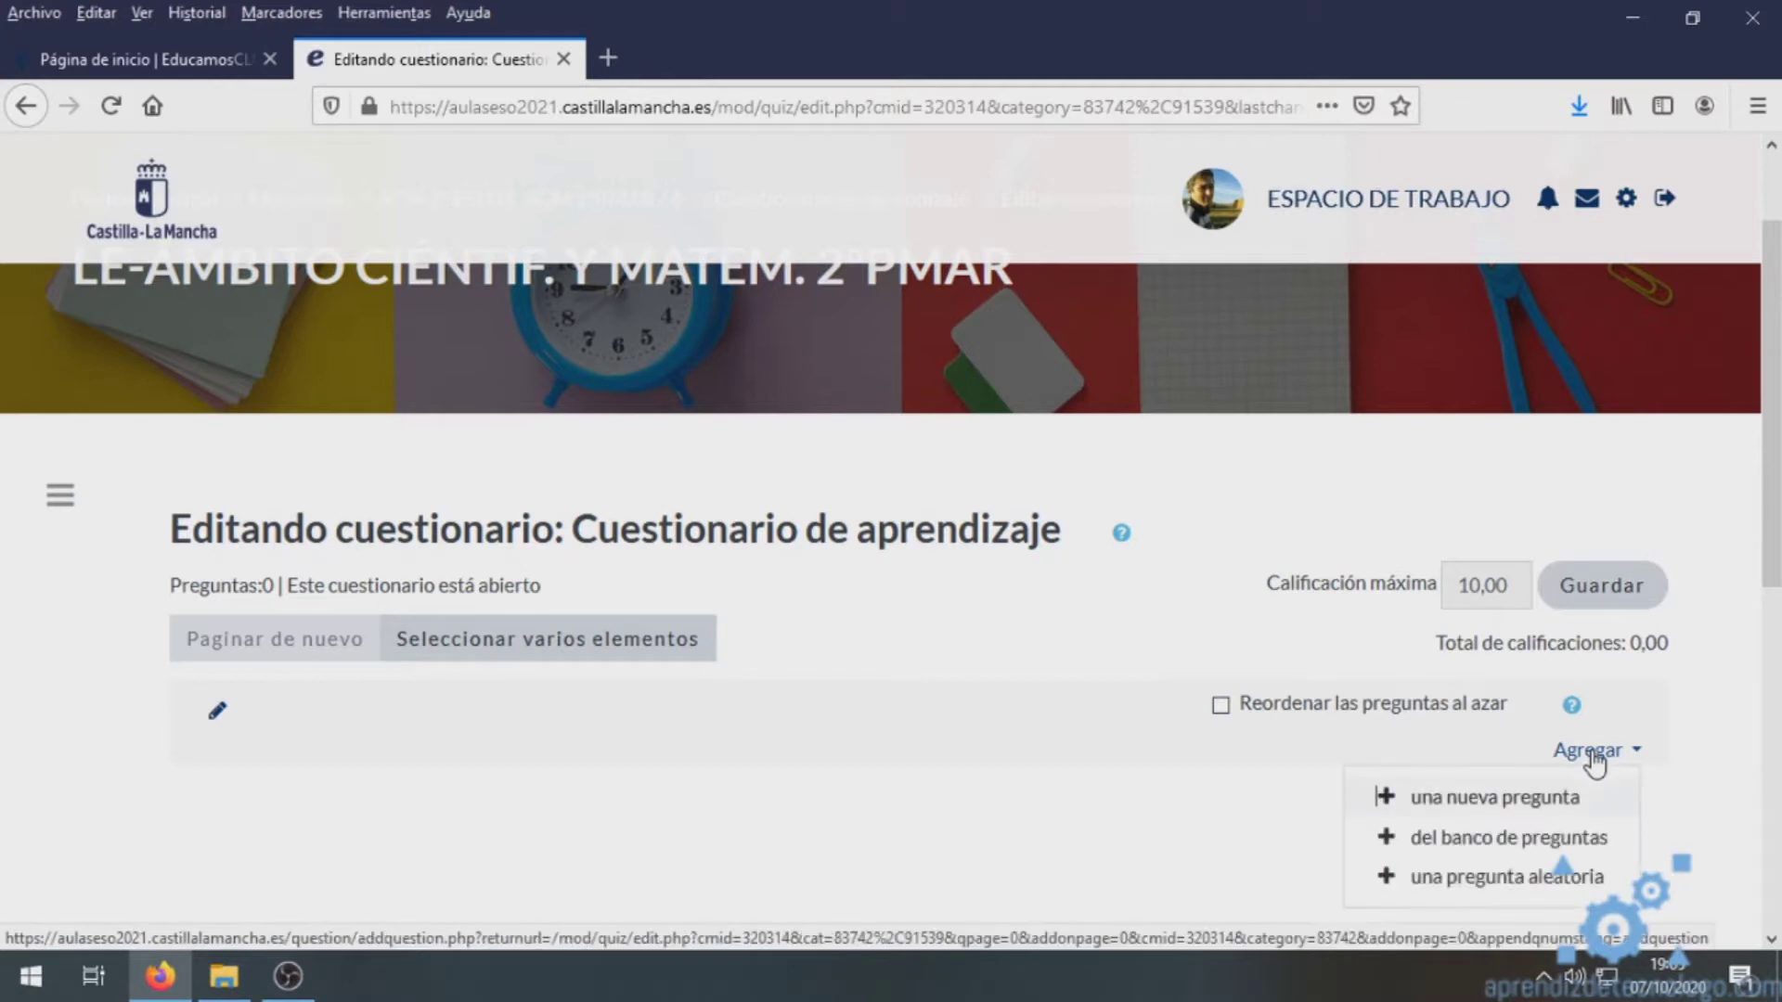
left_click(1517, 800)
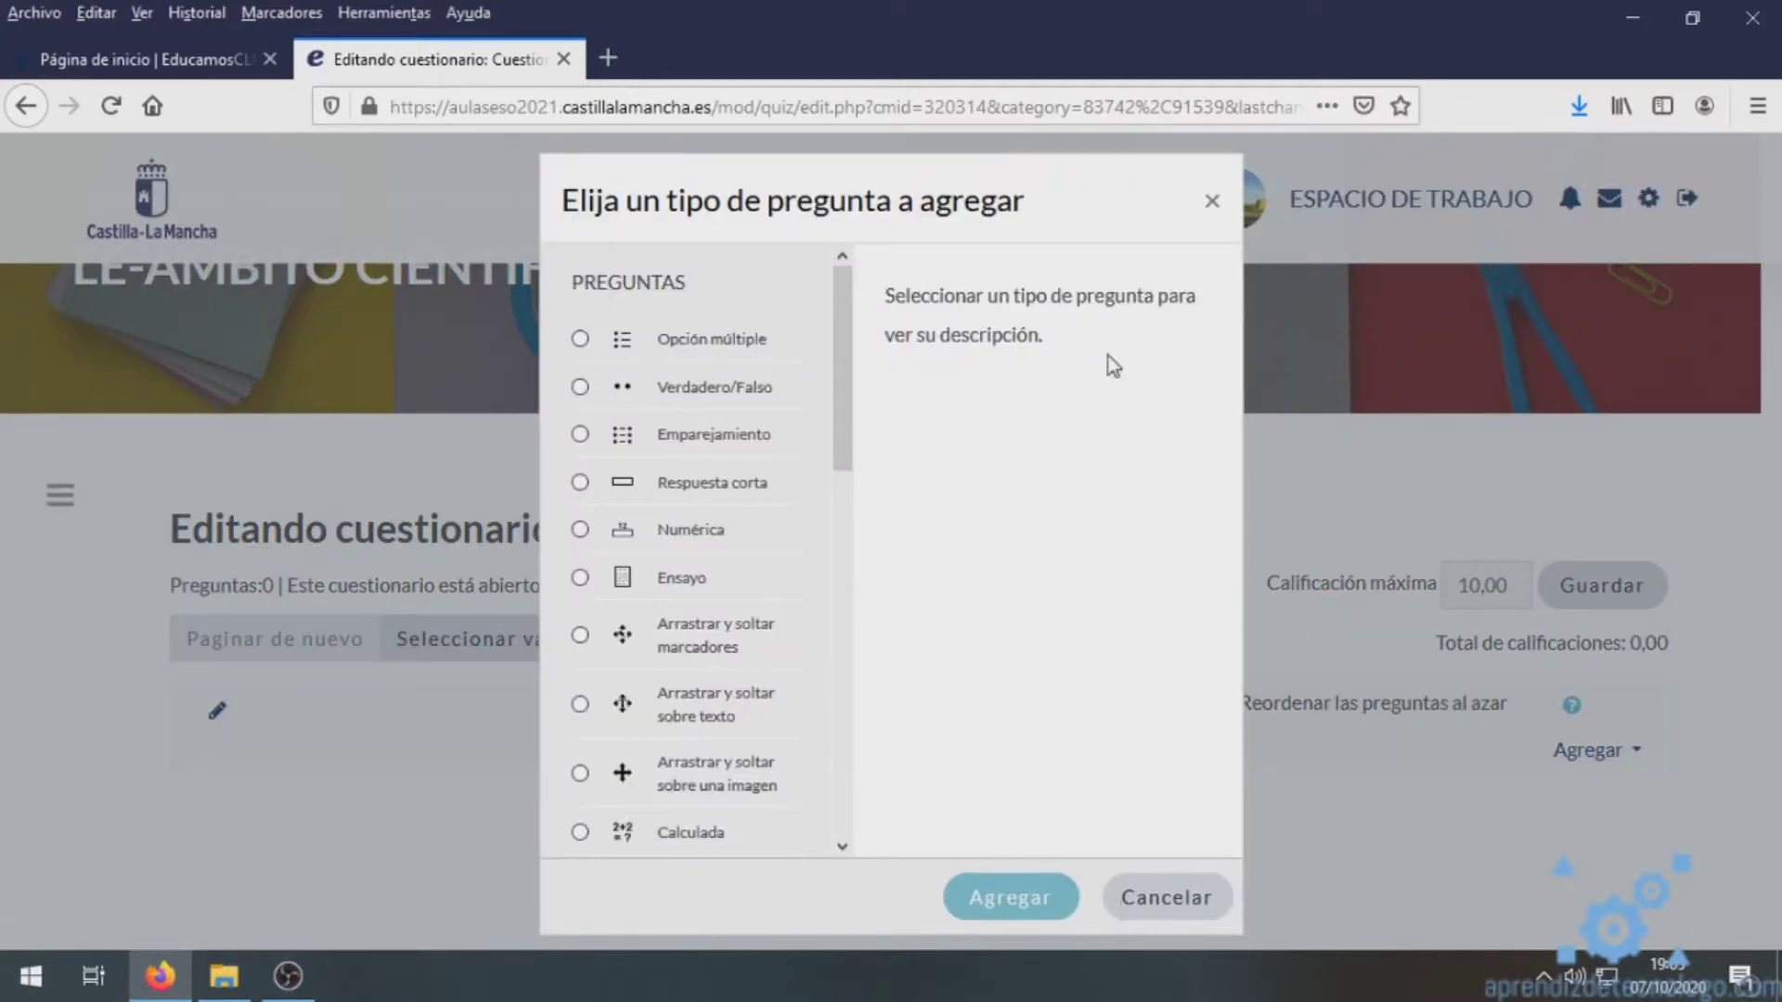
left_click(684, 342)
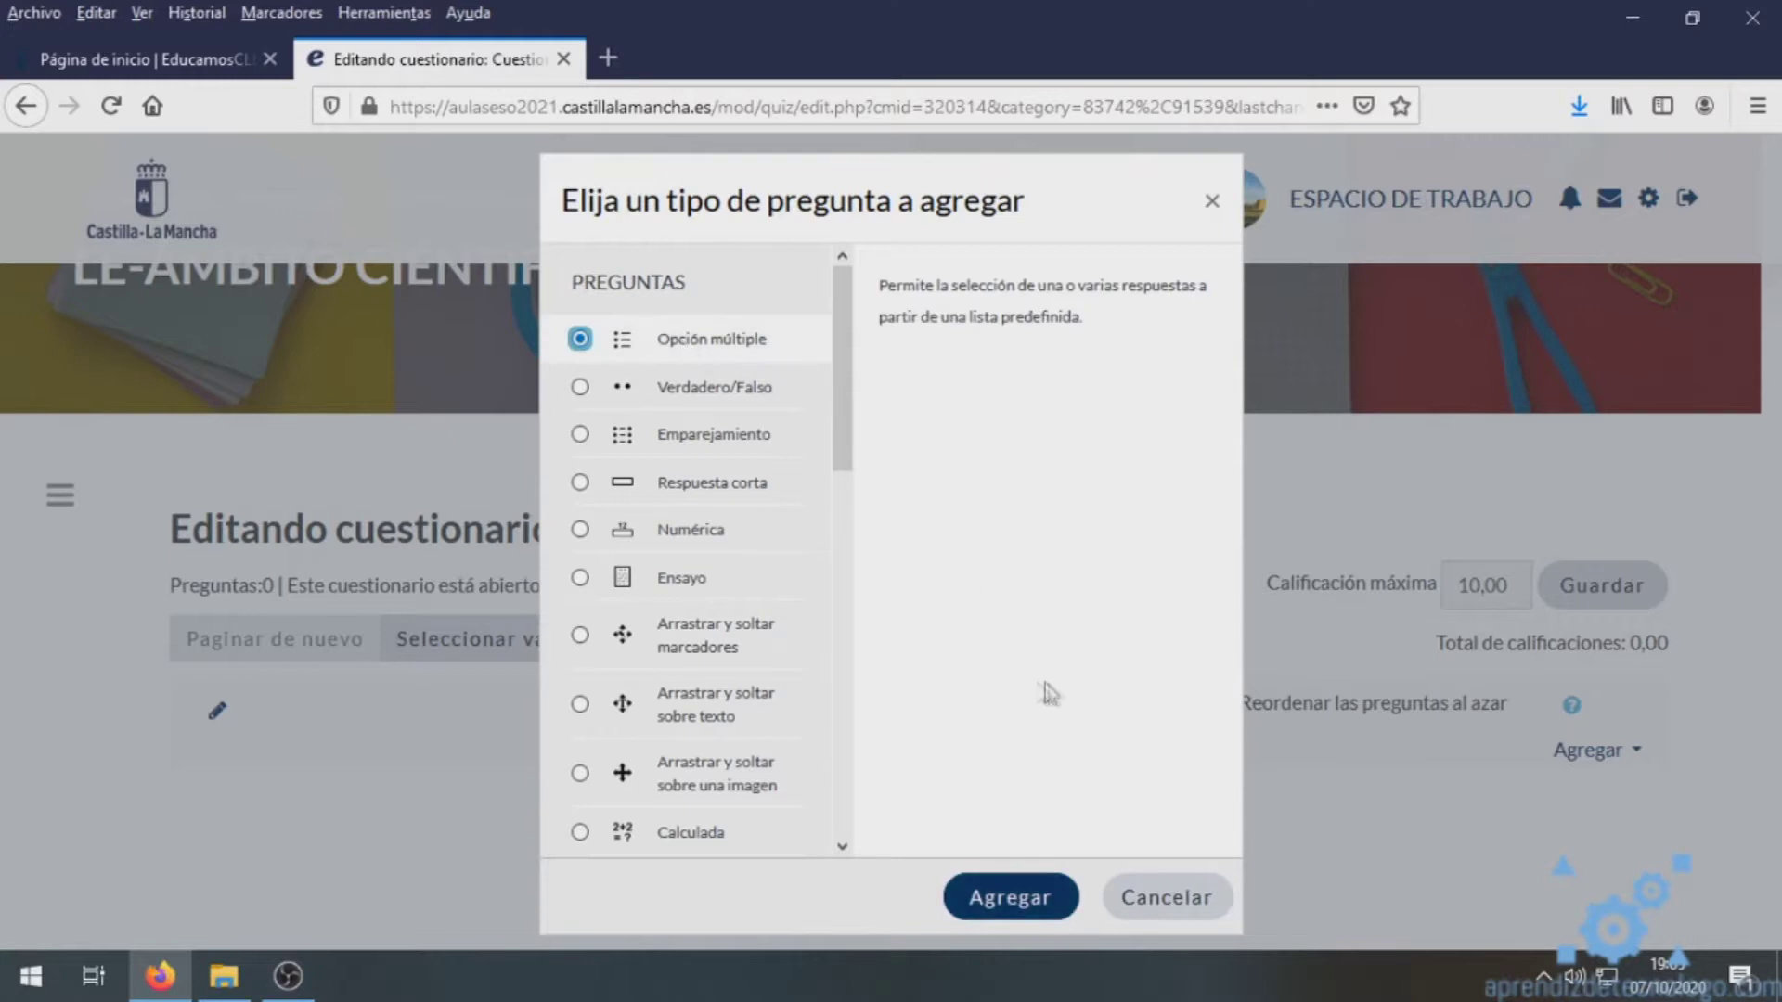
left_click(1053, 898)
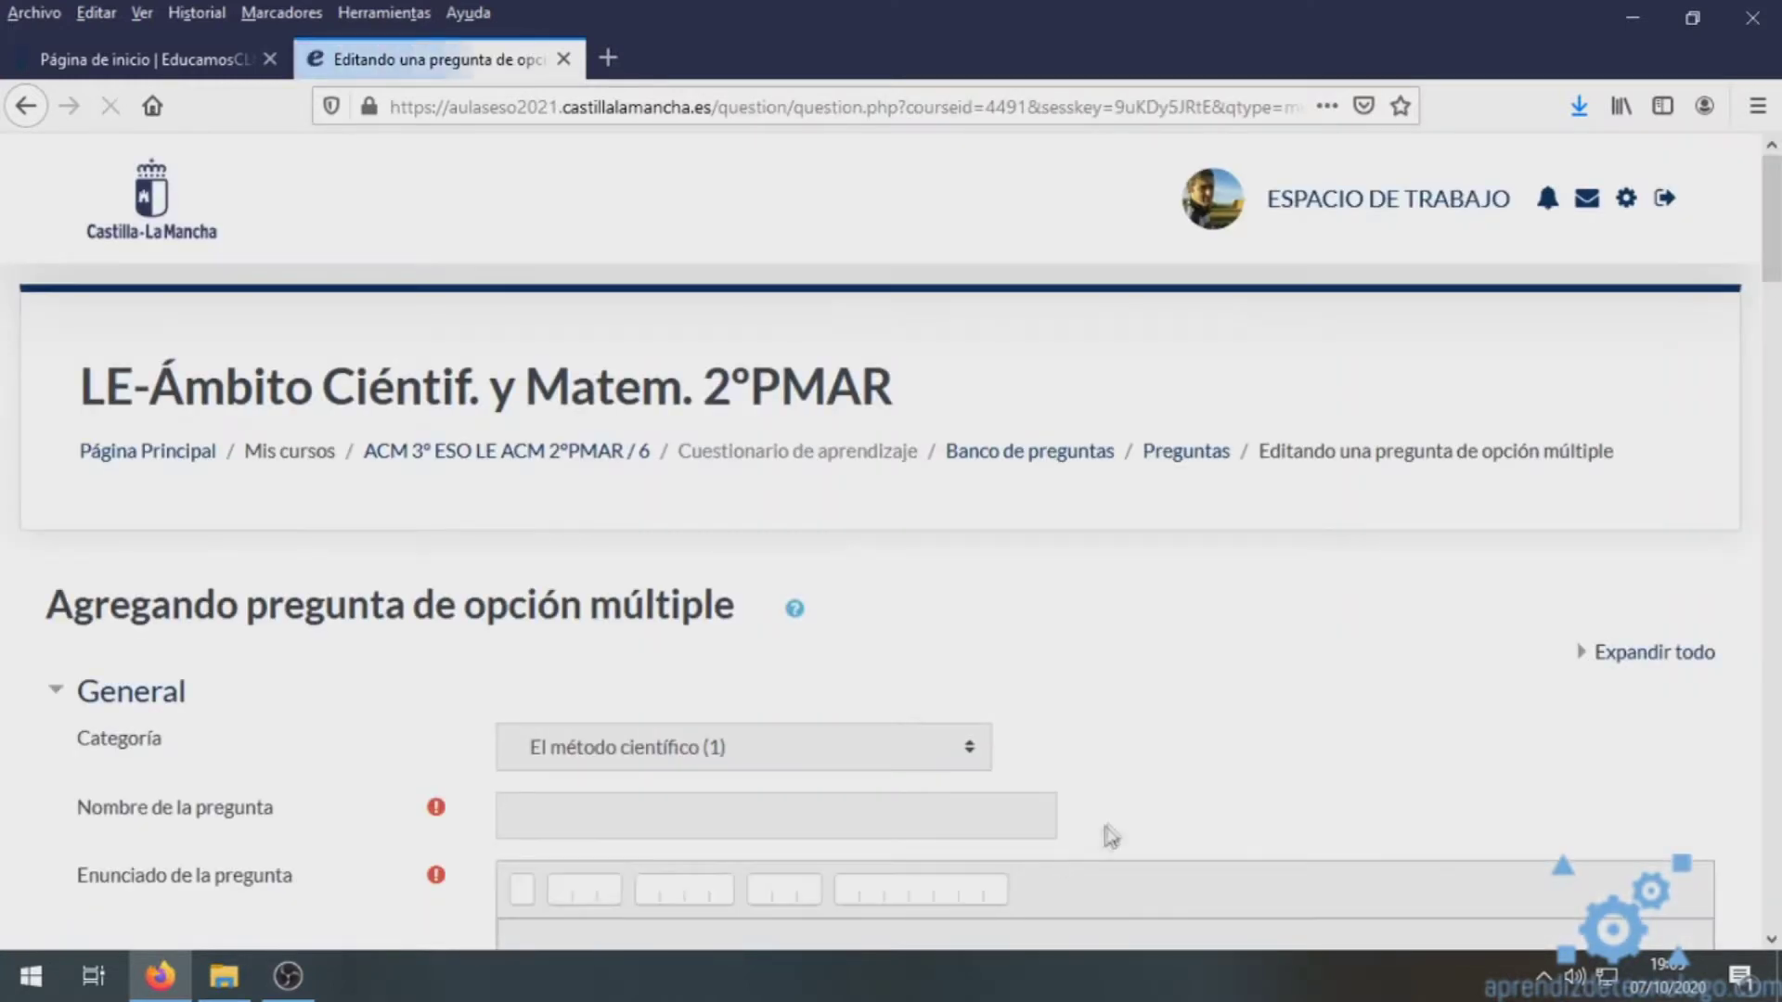
- Try the category Por defecto en Cuestionario de aprendizaje for the question and return it to El método científico (1)
scroll(1103, 668, "down", 1)
left_click(969, 612)
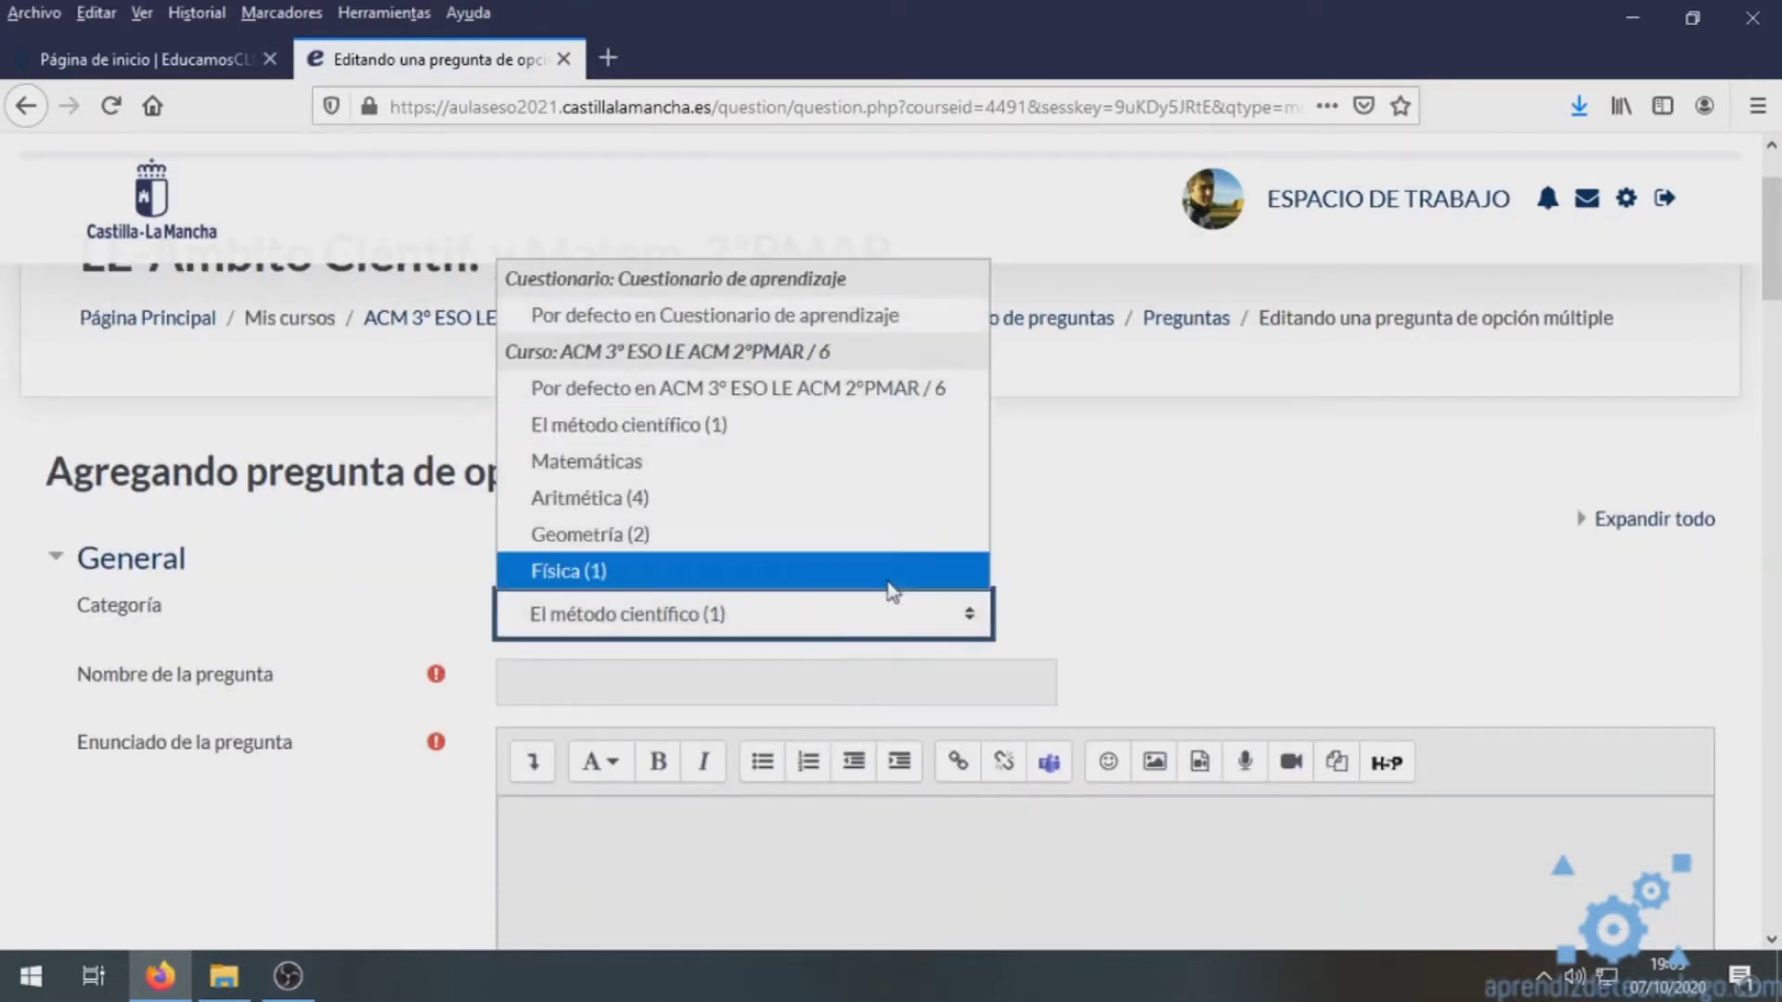
left_click(720, 318)
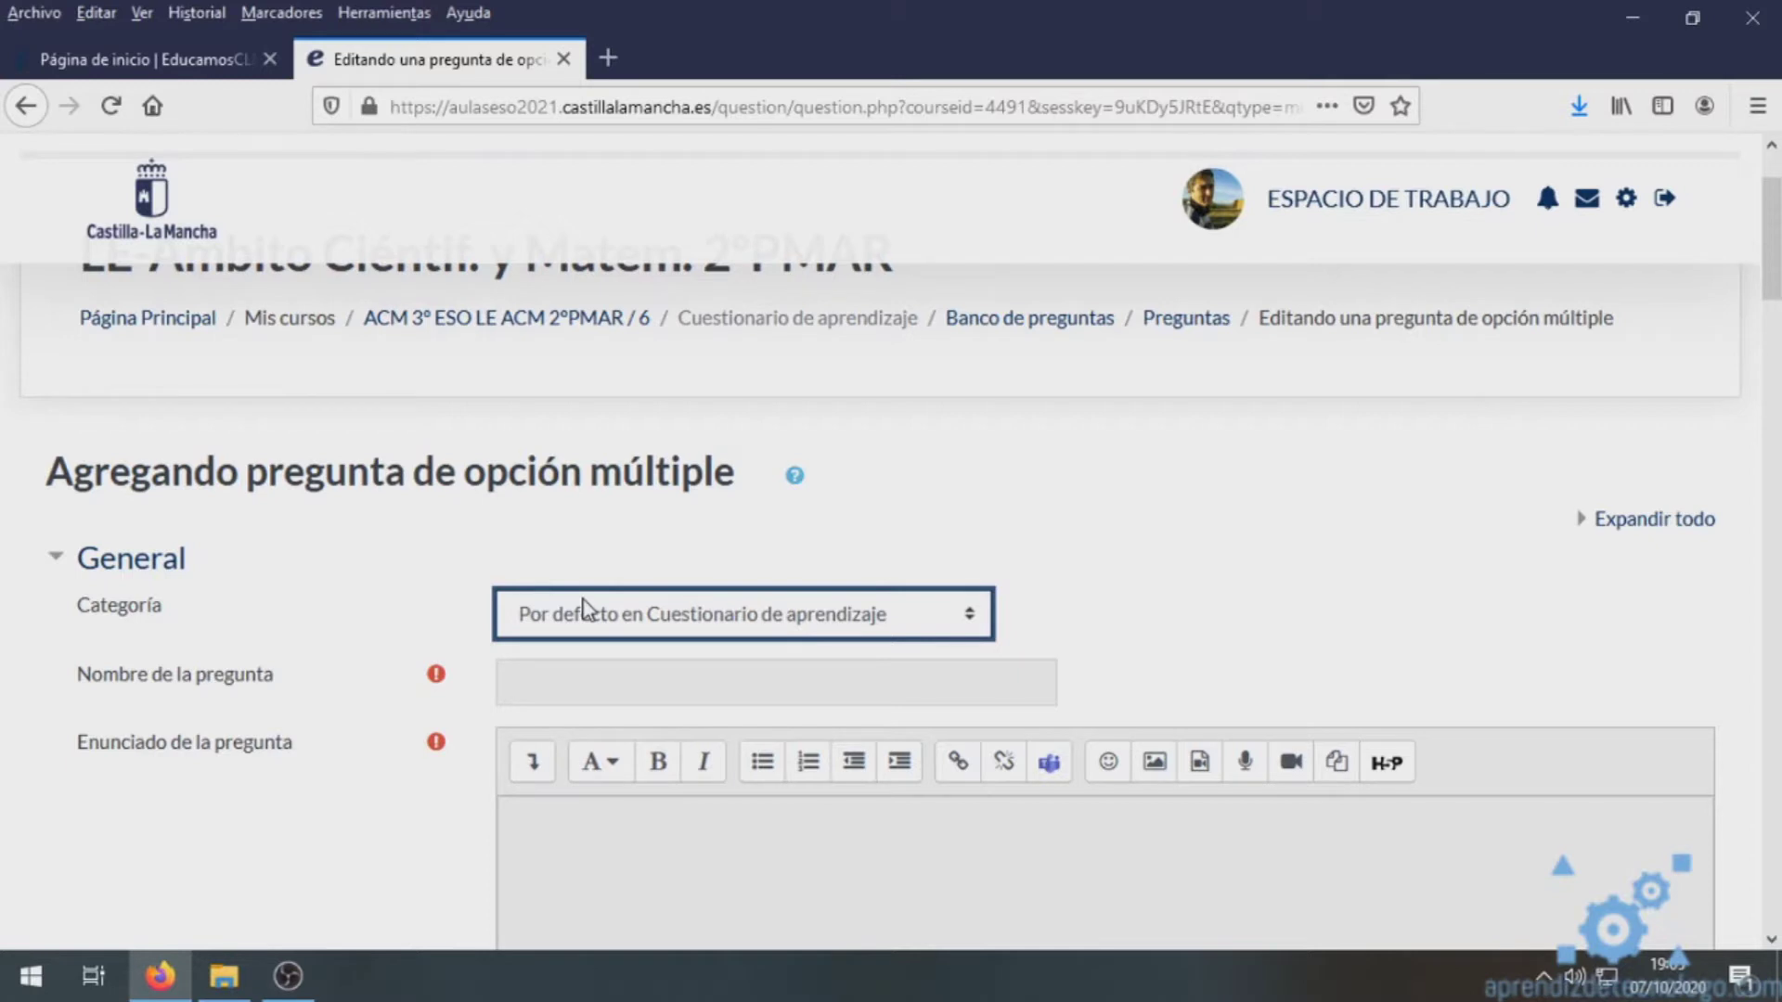
left_click(611, 616)
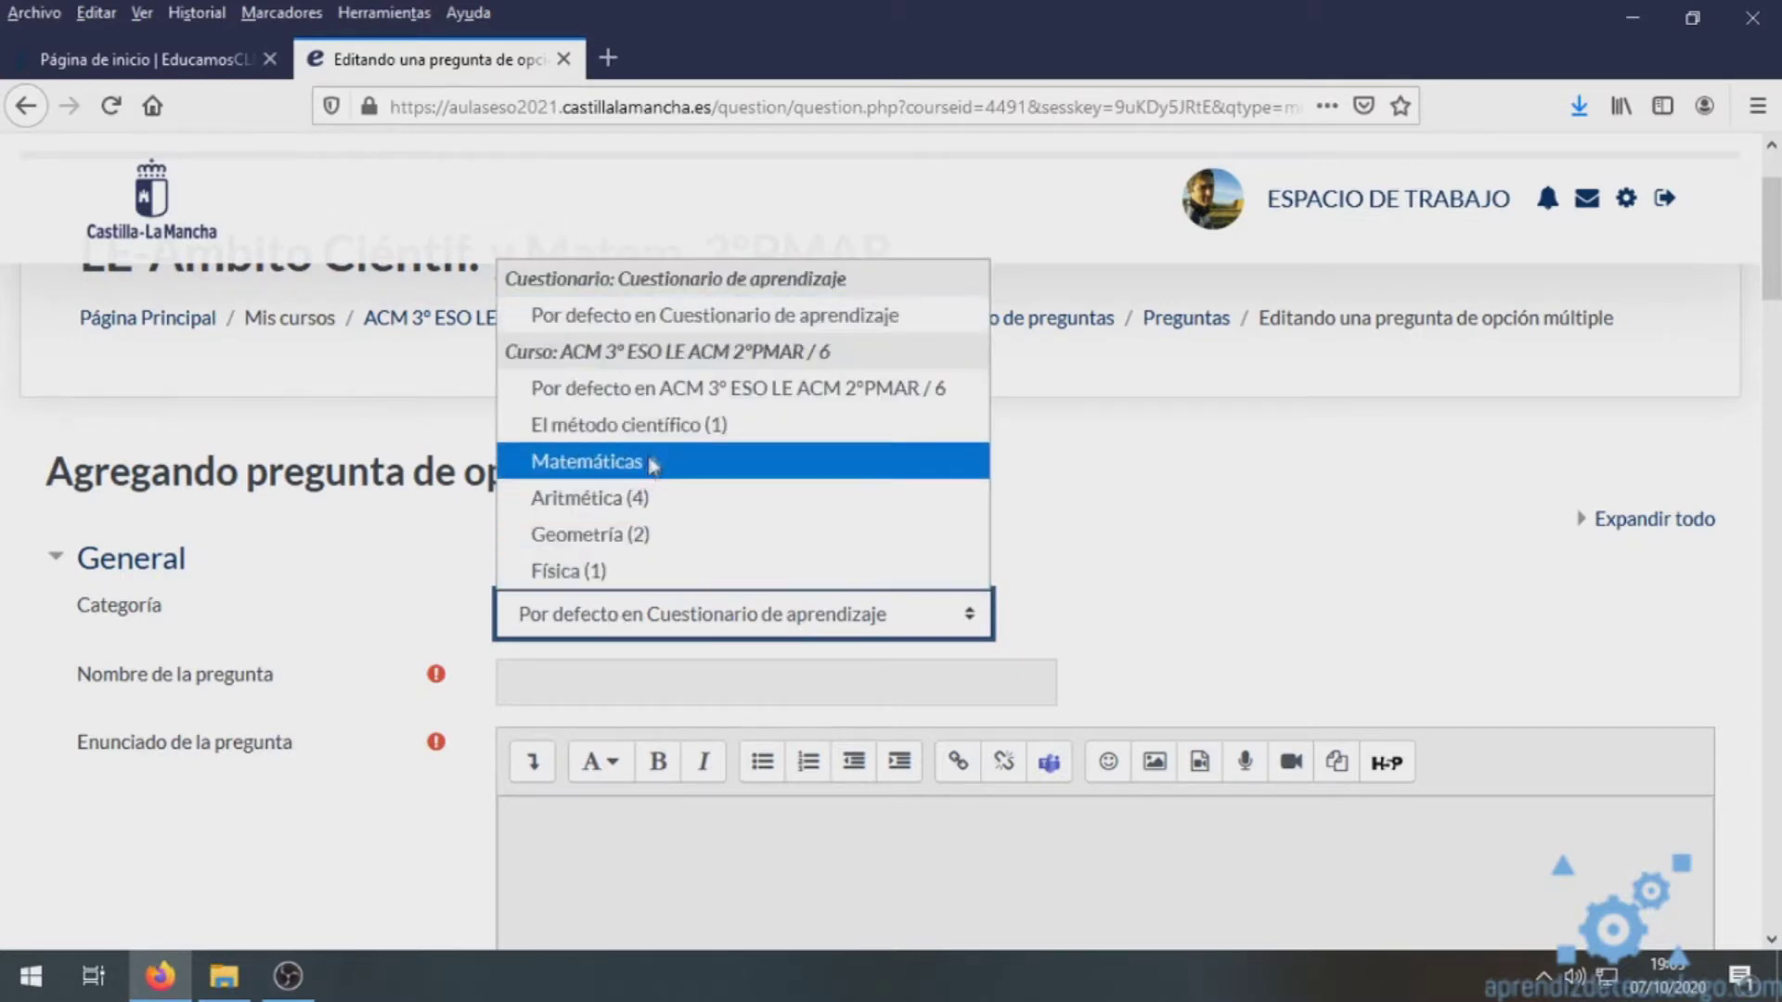
left_click(655, 427)
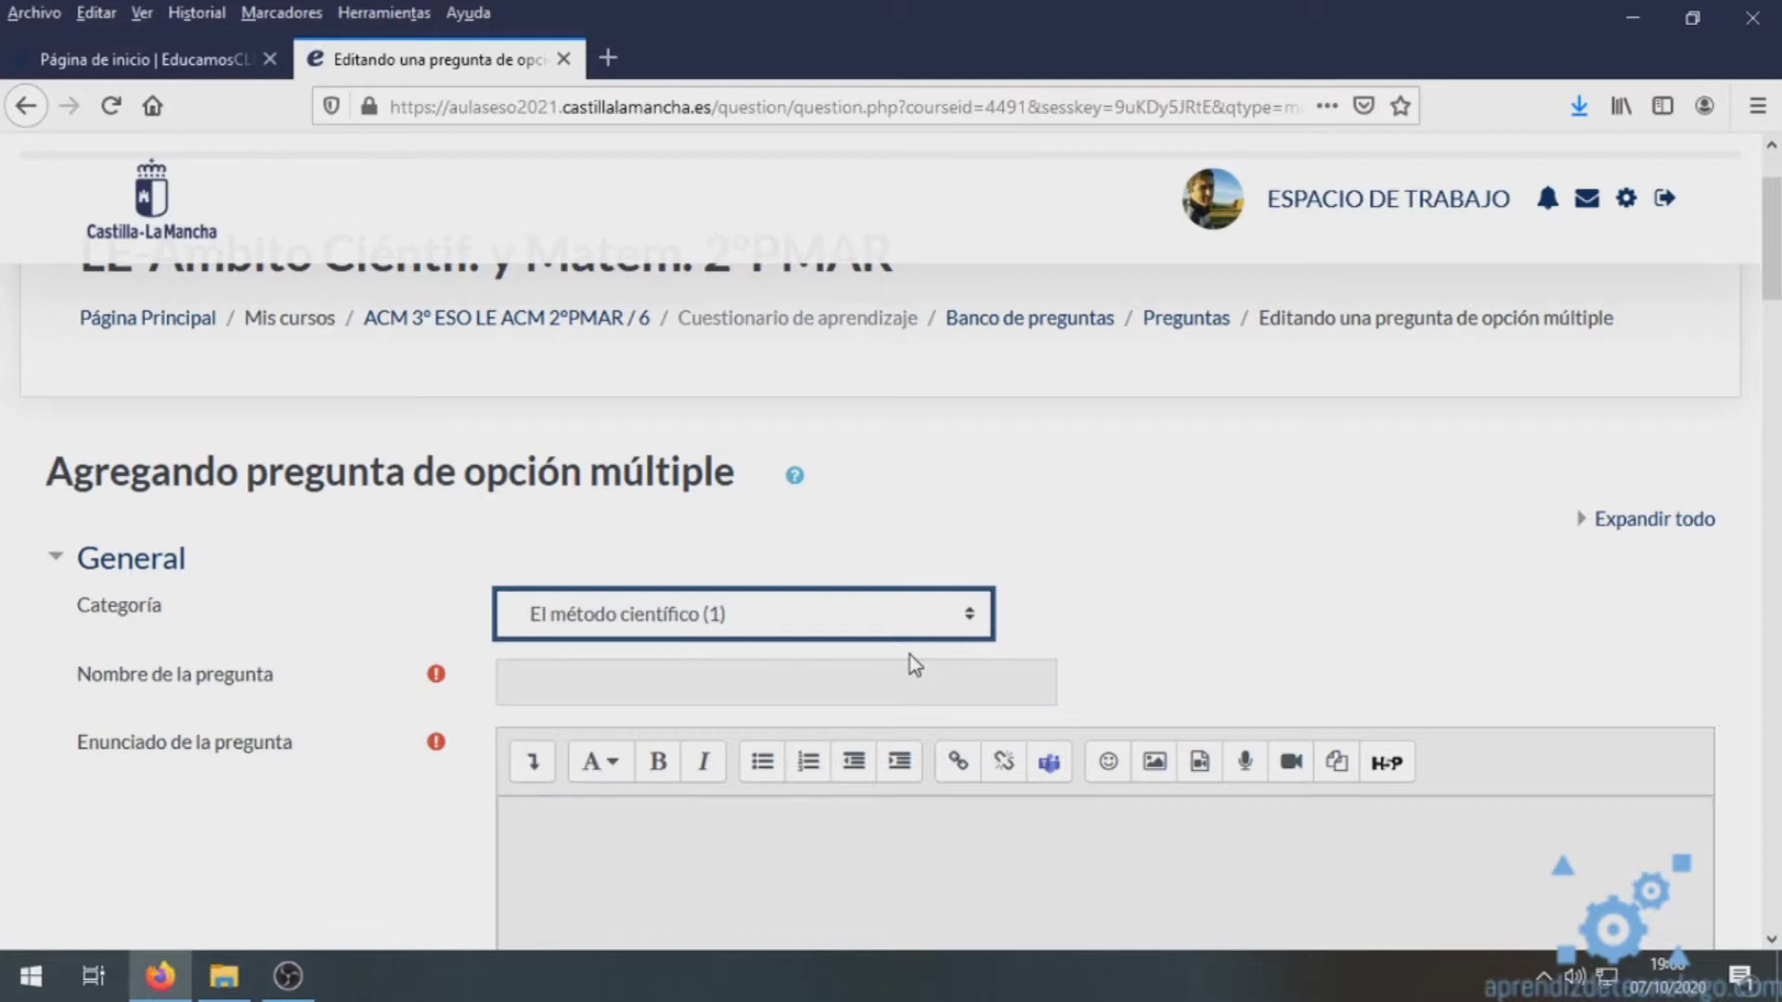
- Name the question "mc2" and enter "Una gradilla sirve para:" as its question text
left_click(813, 687)
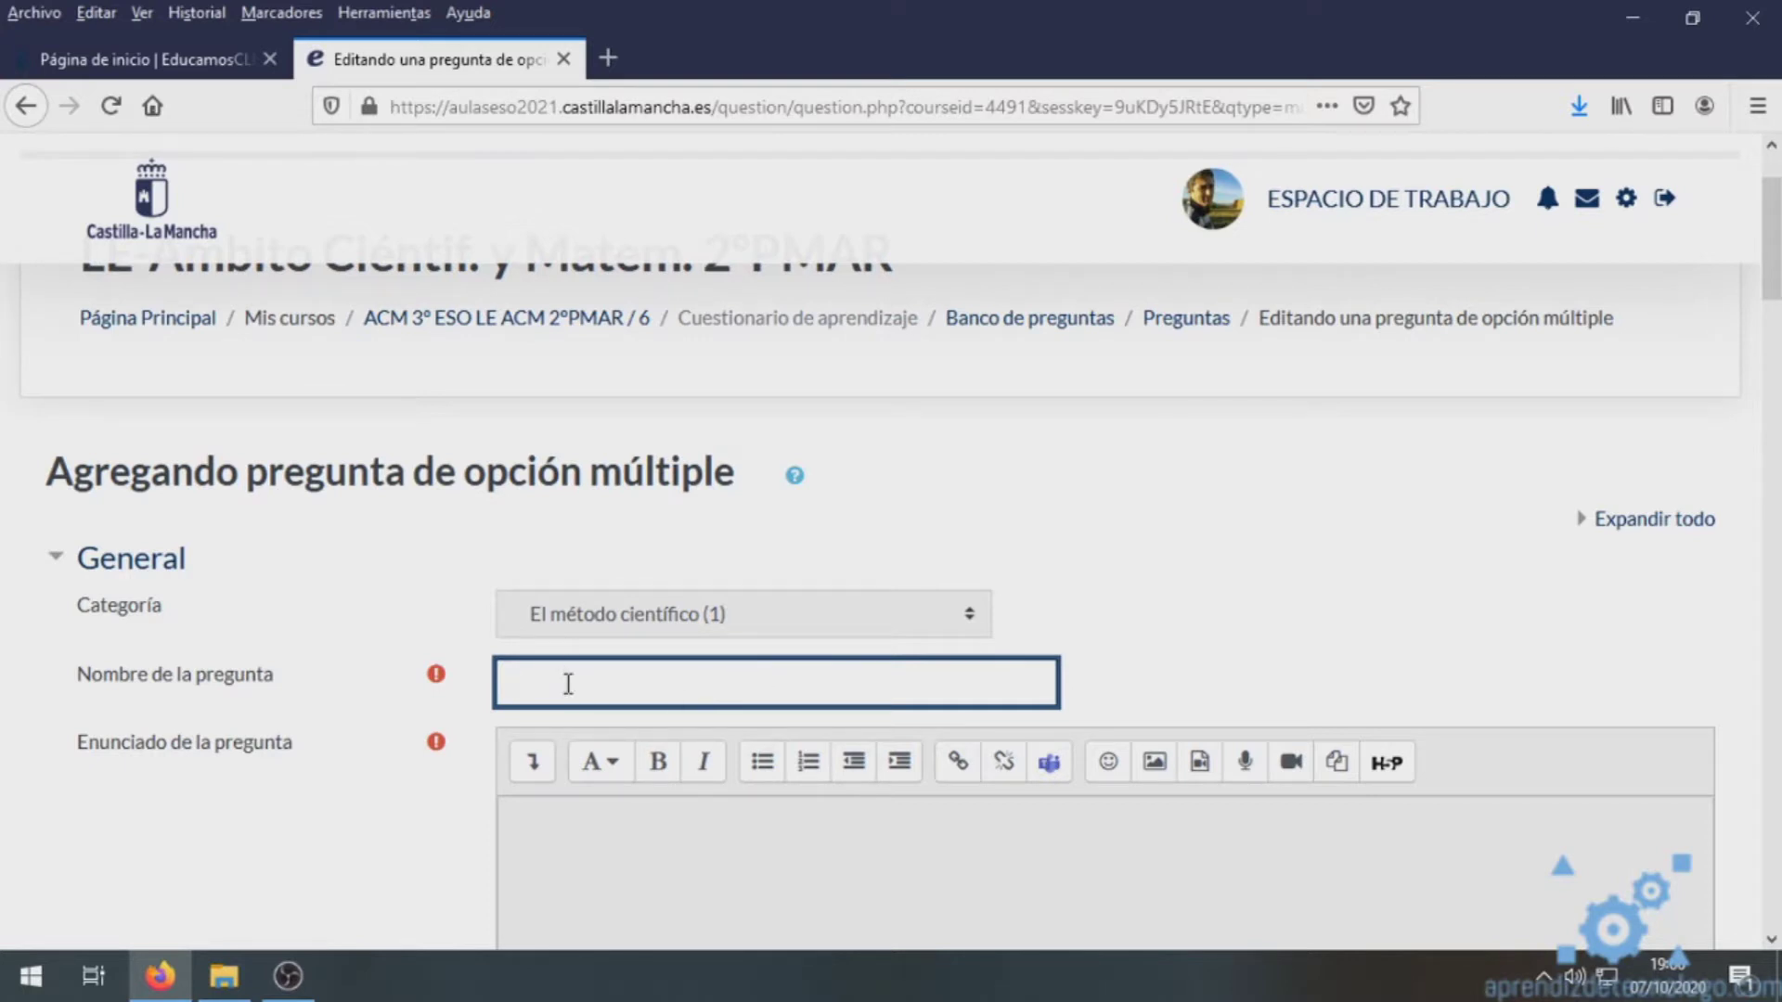
type("mc1")
key("BackSpace")
type("2")
scroll(702, 668, "down", 3)
left_click(604, 703)
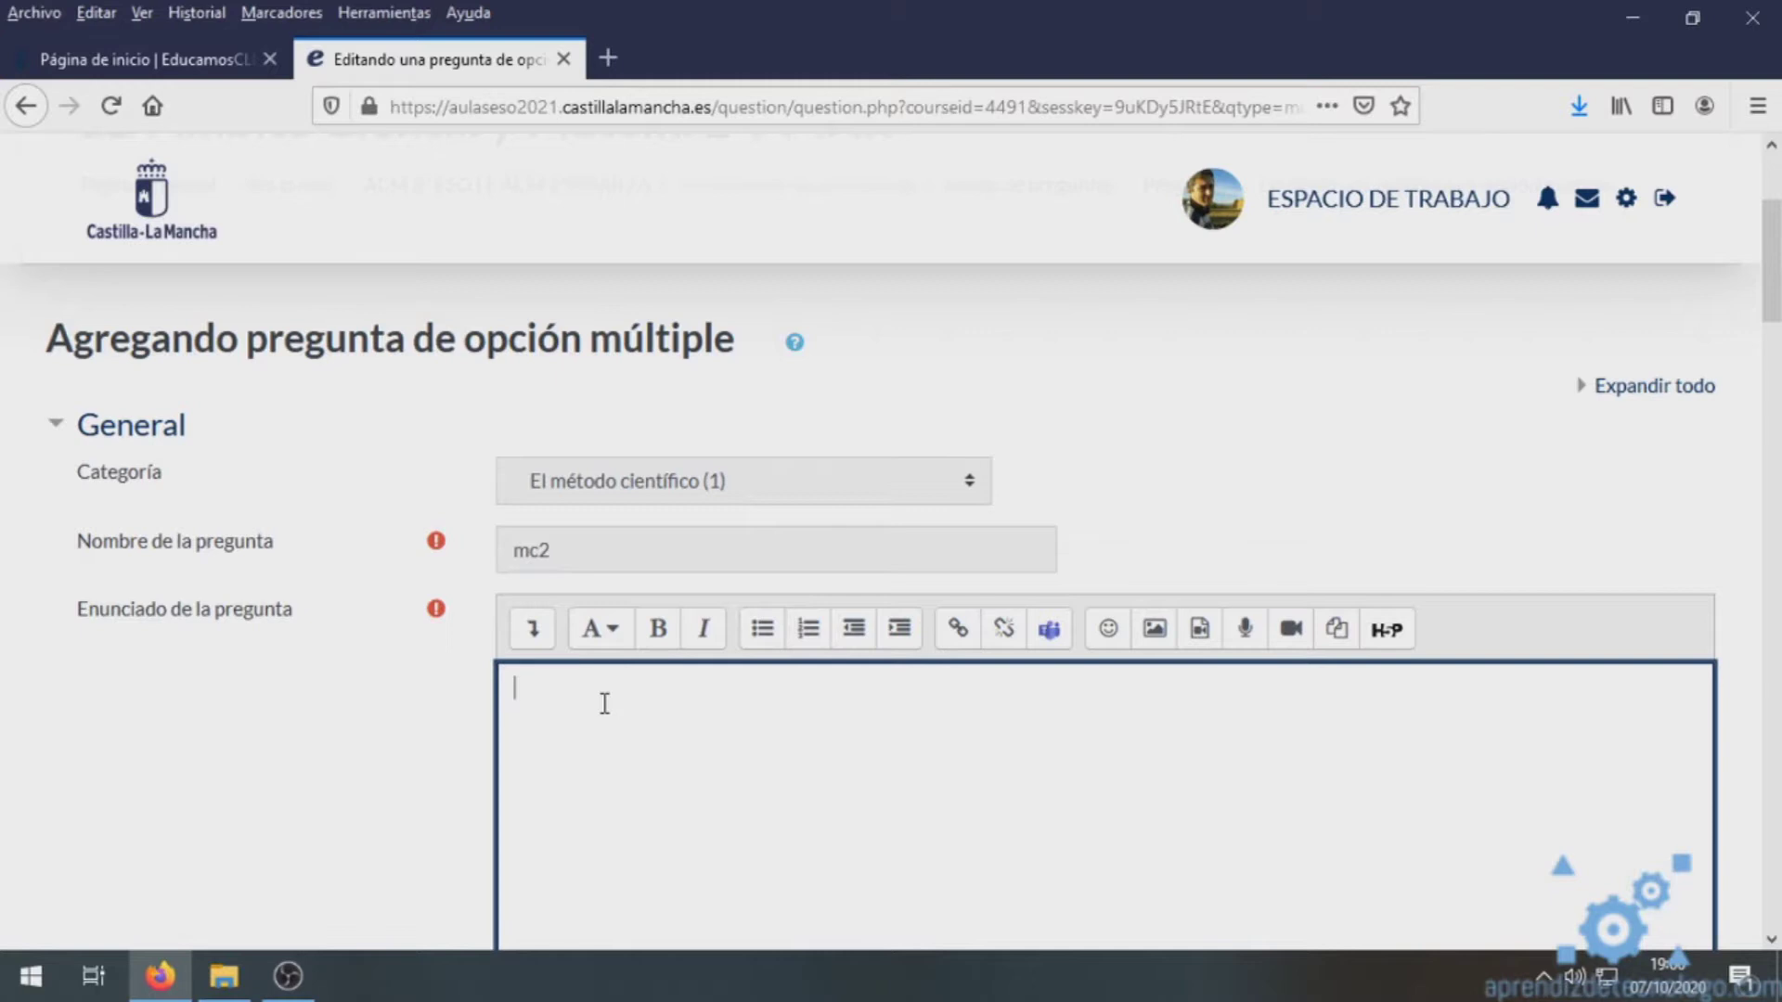
type("Una gradilla sirve para:")
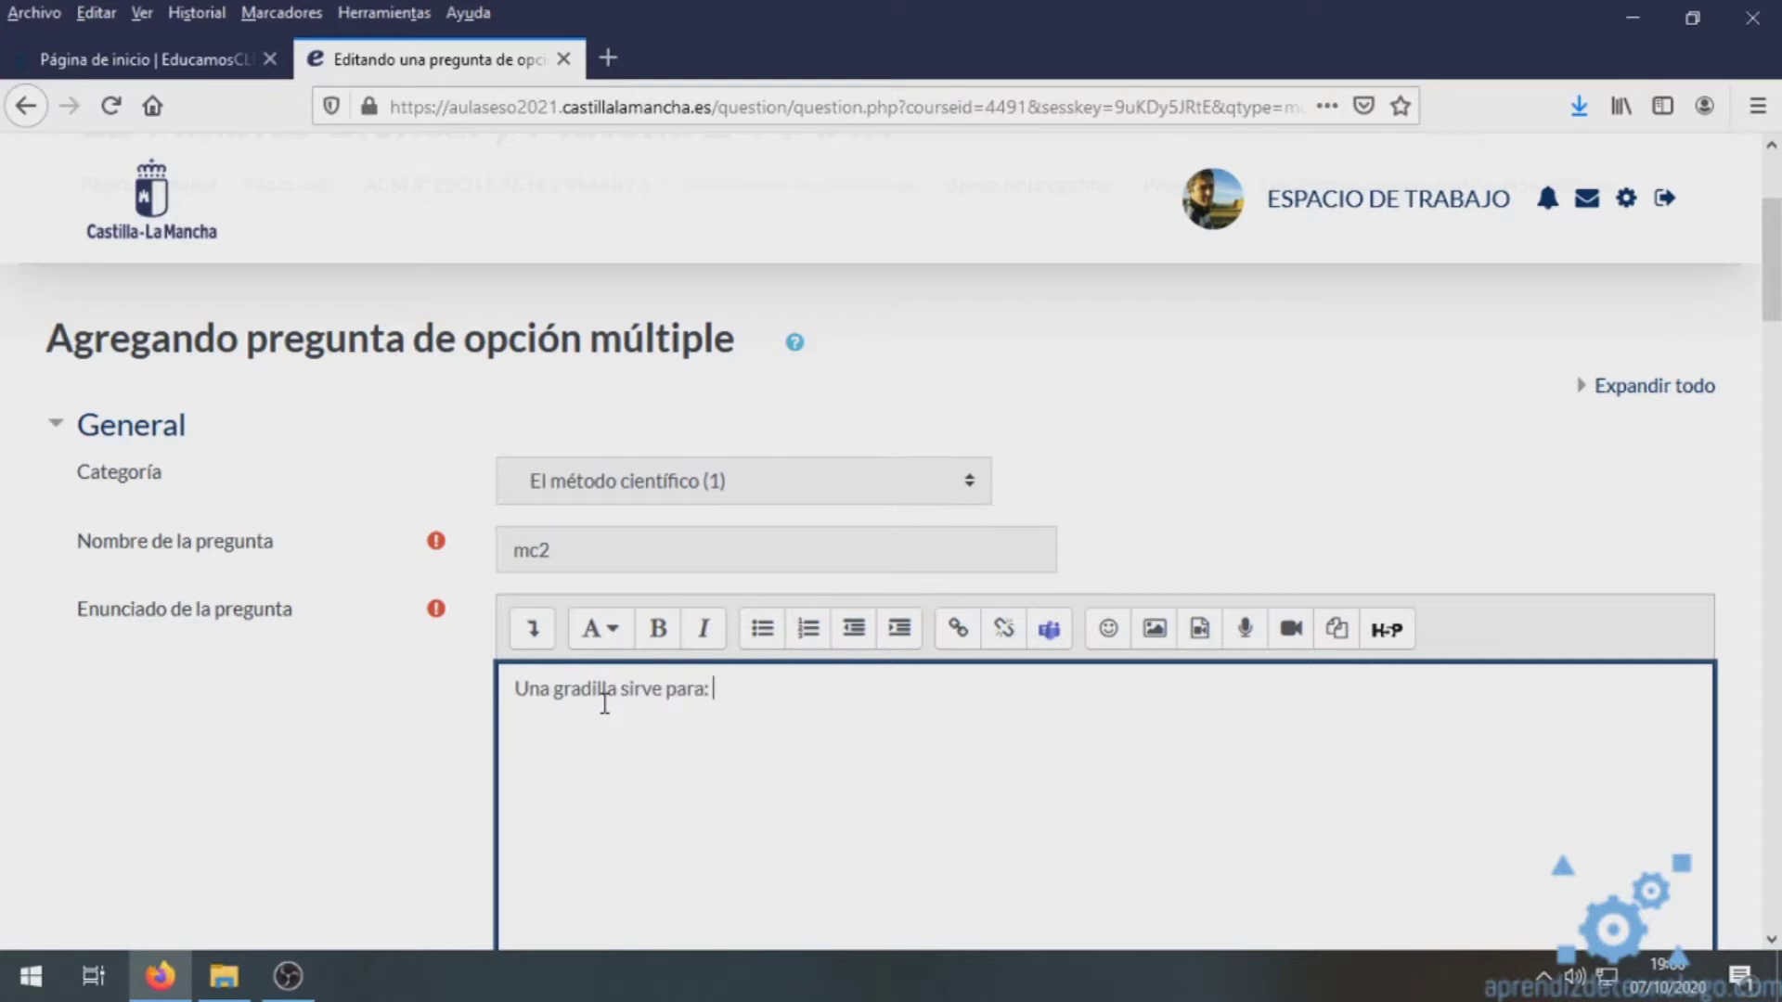
- Examine the question's default mark and the general feedback section beneath it
scroll(604, 703, "down", 3)
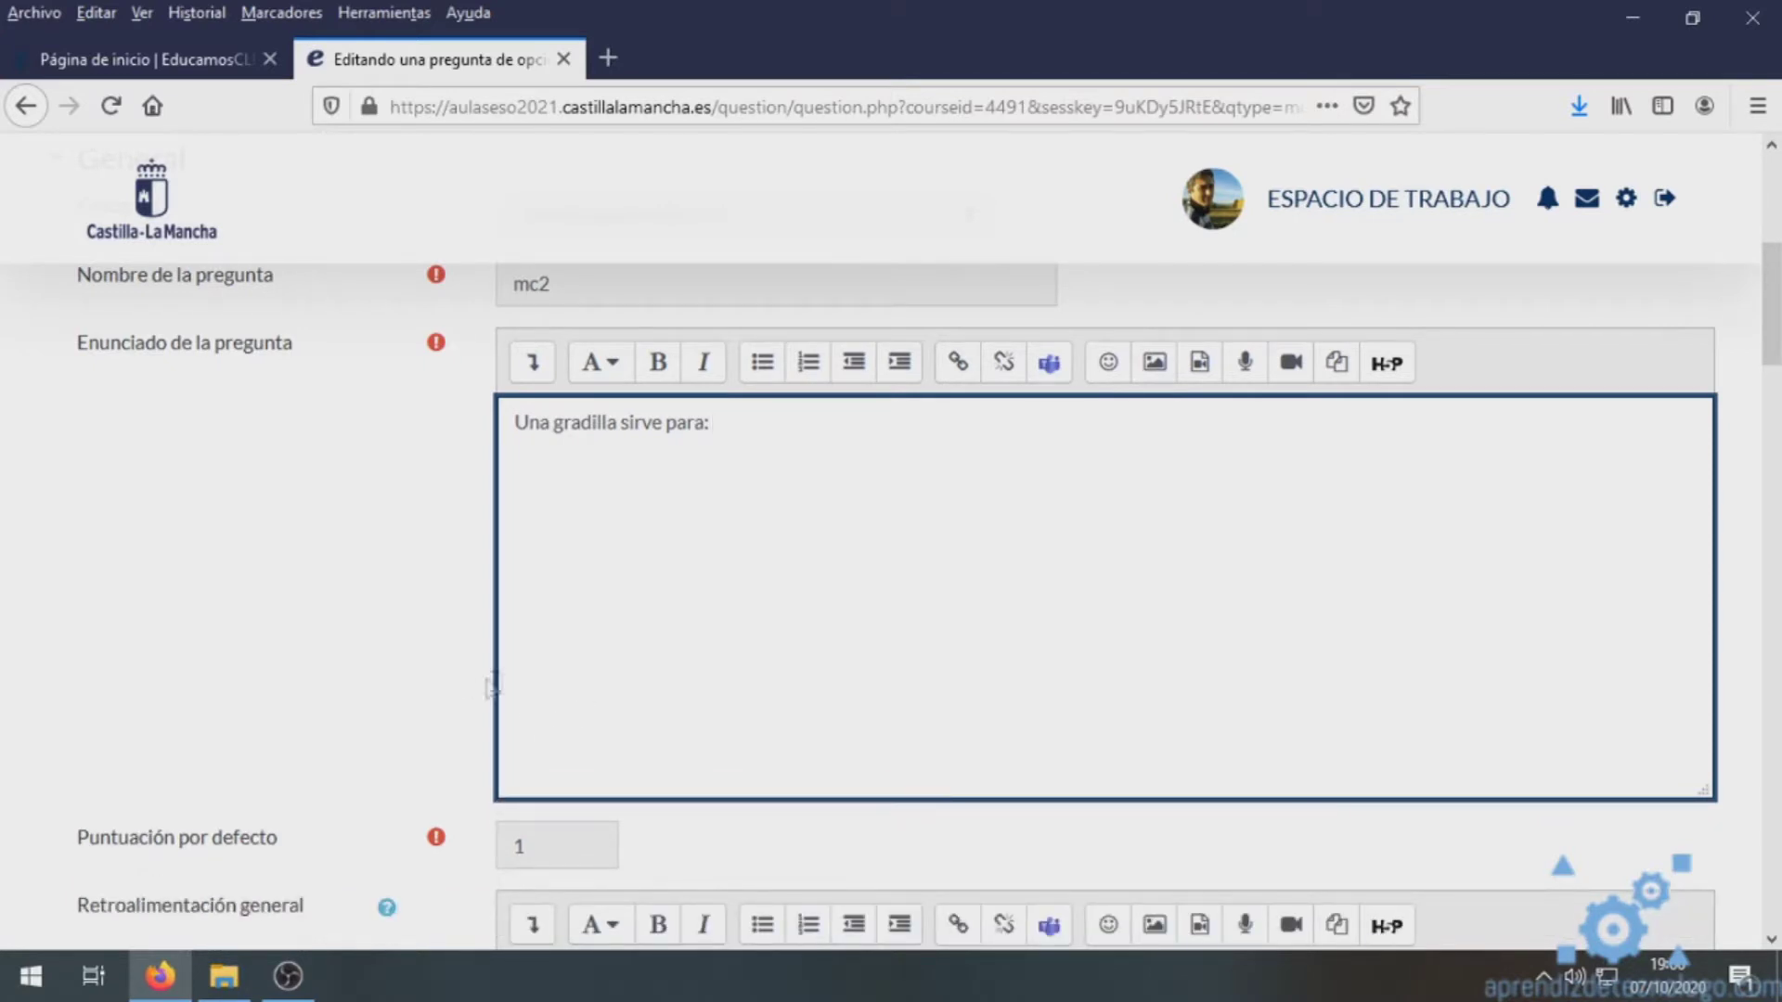
scroll(449, 507, "up", 2)
scroll(443, 498, "down", 3)
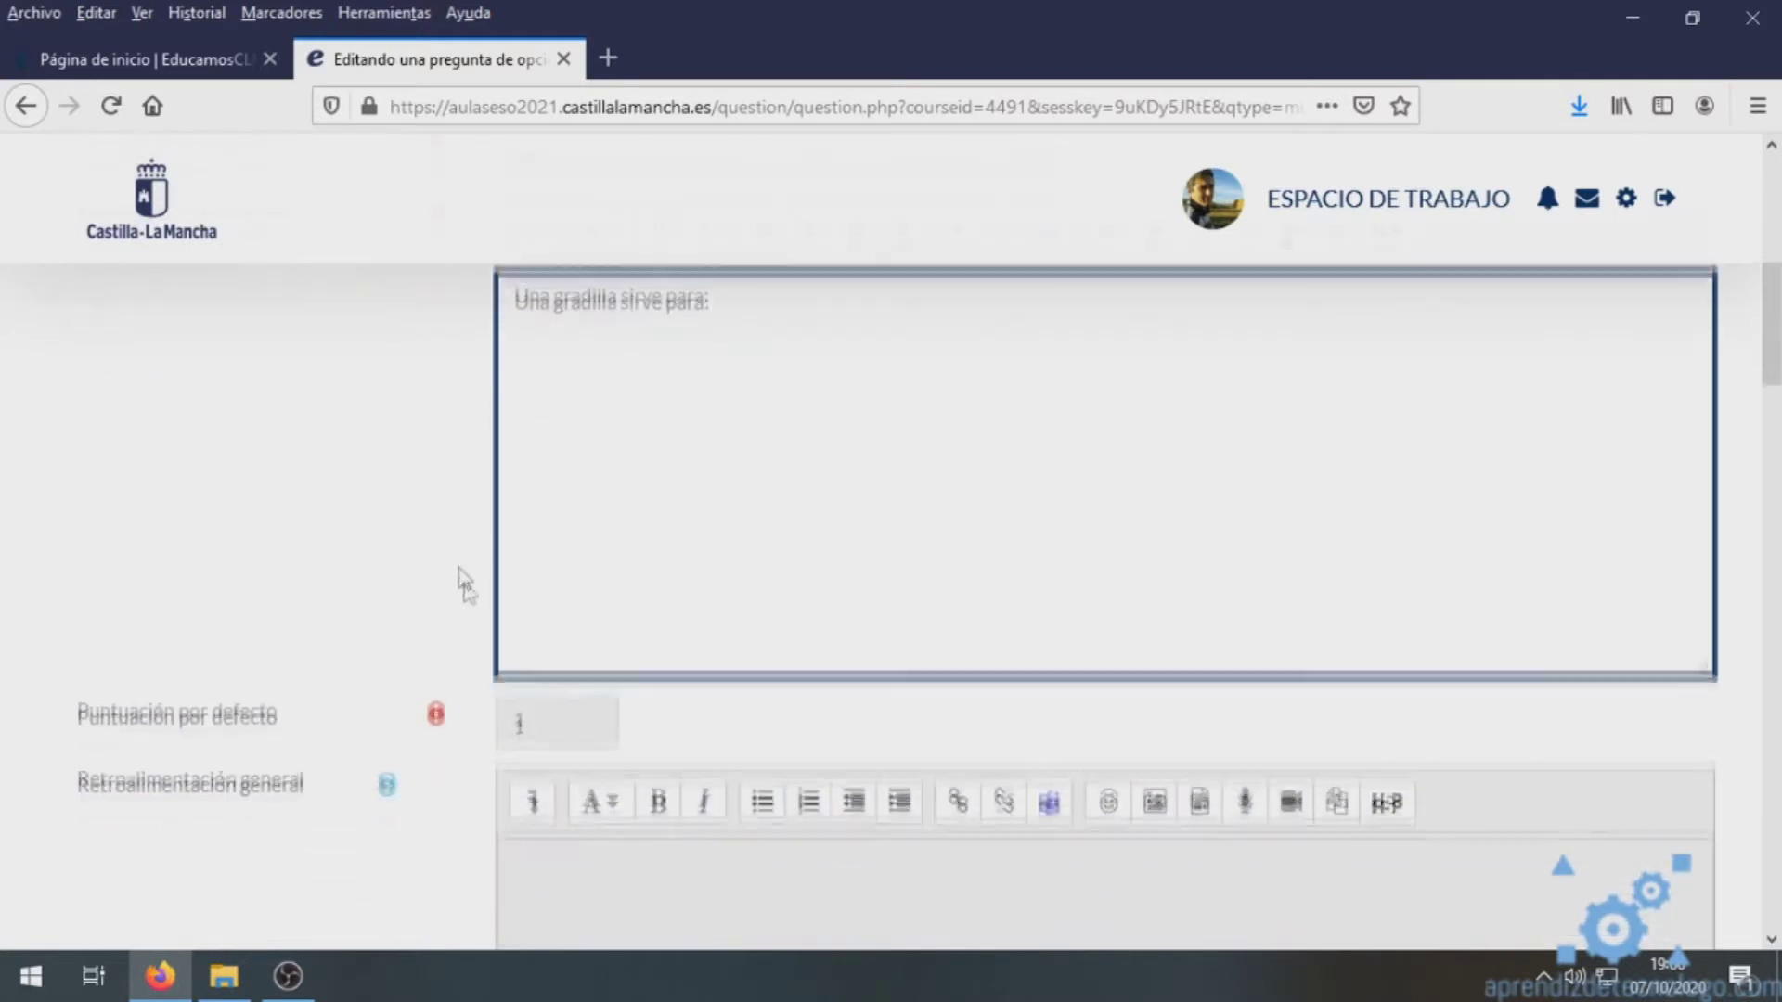
double_click(508, 707)
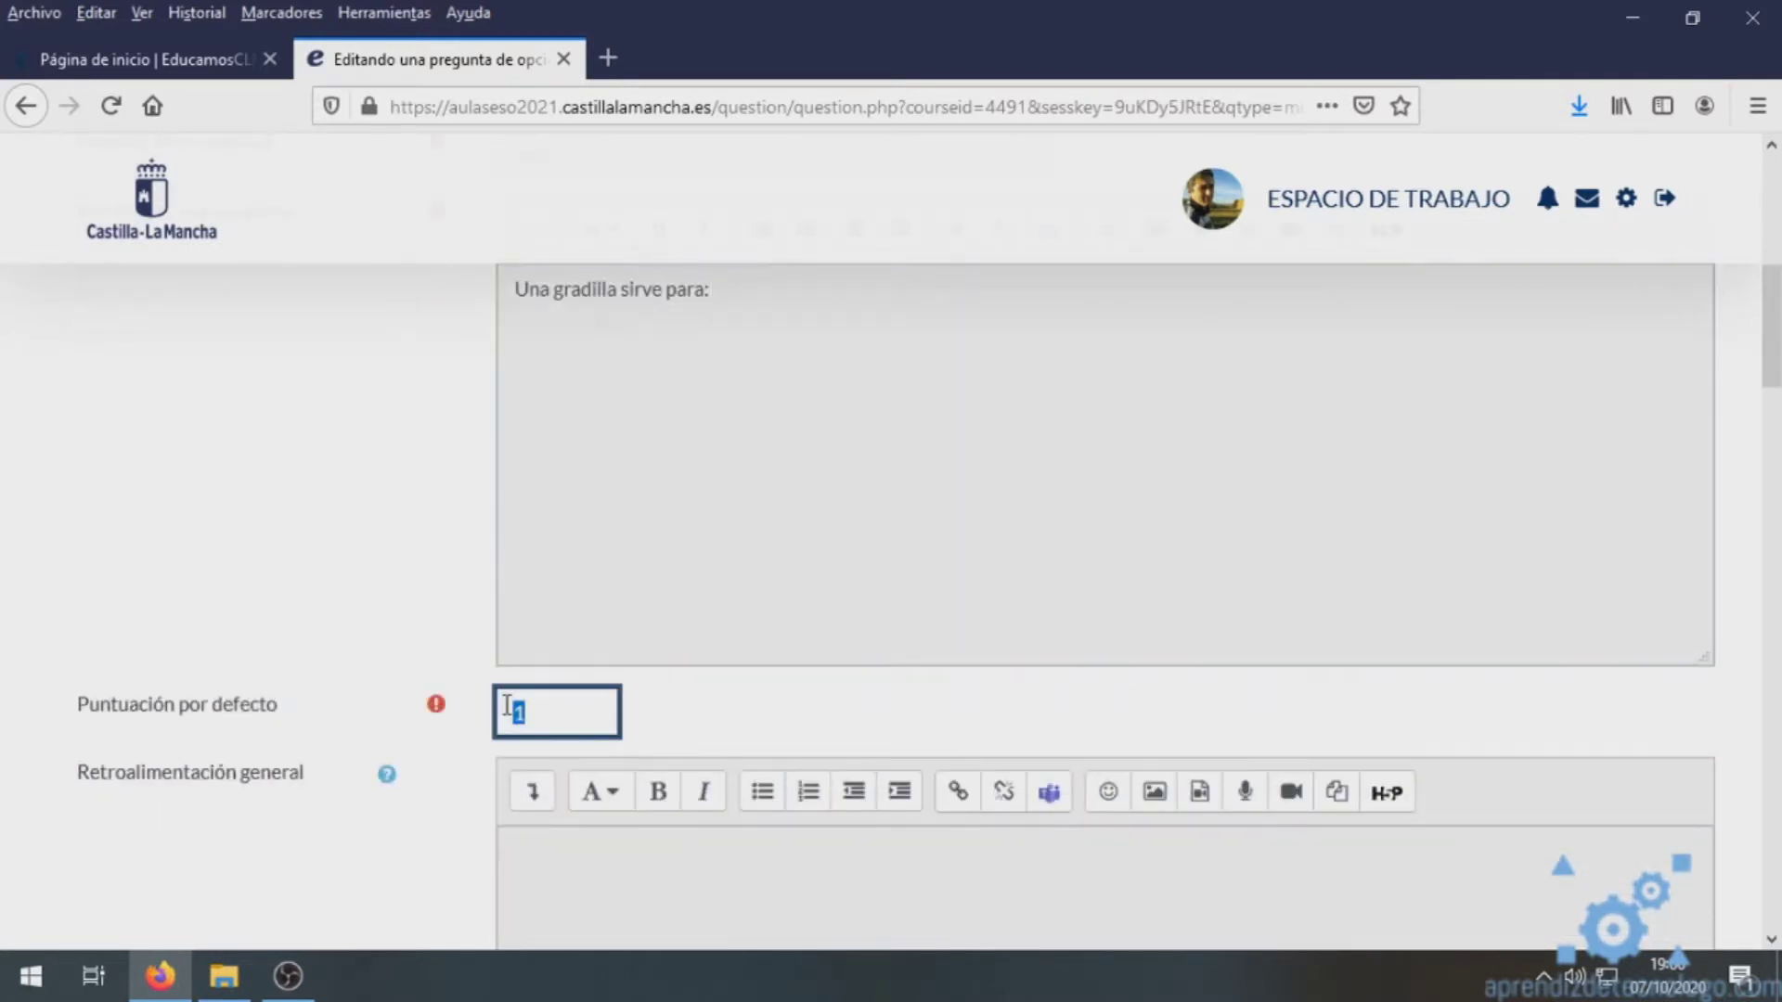
left_click(560, 712)
scroll(560, 712, "down", 5)
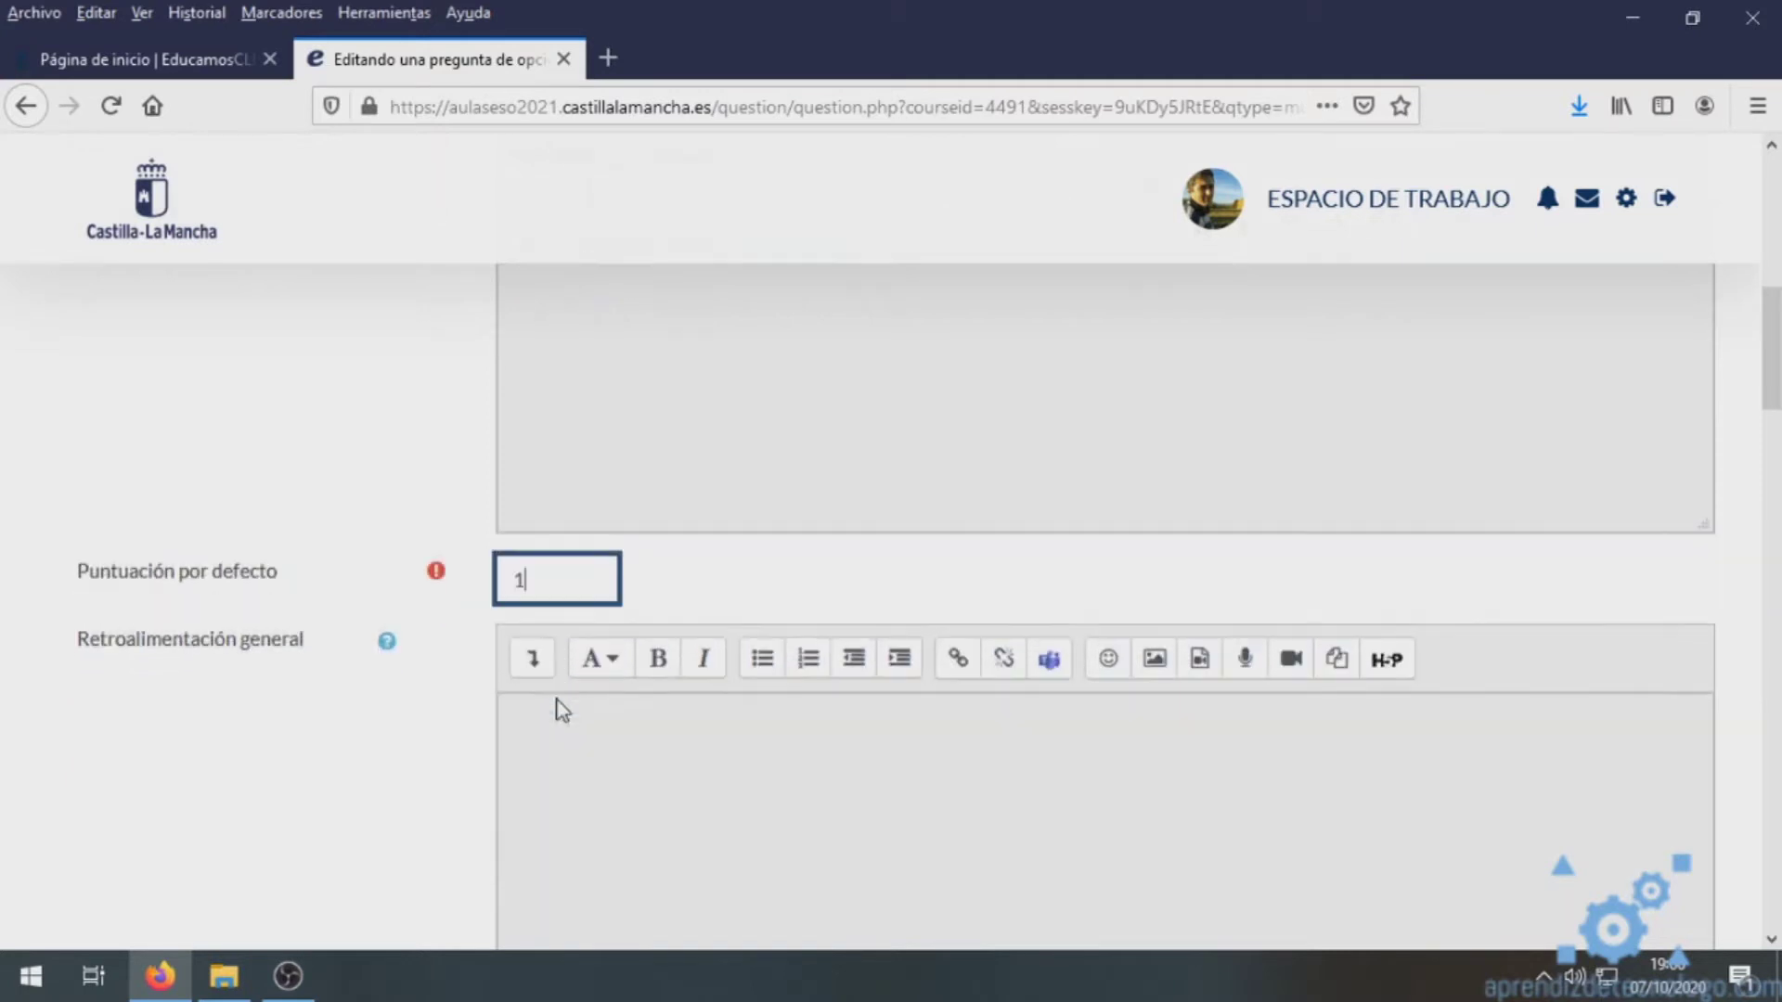
scroll(552, 666, "down", 2)
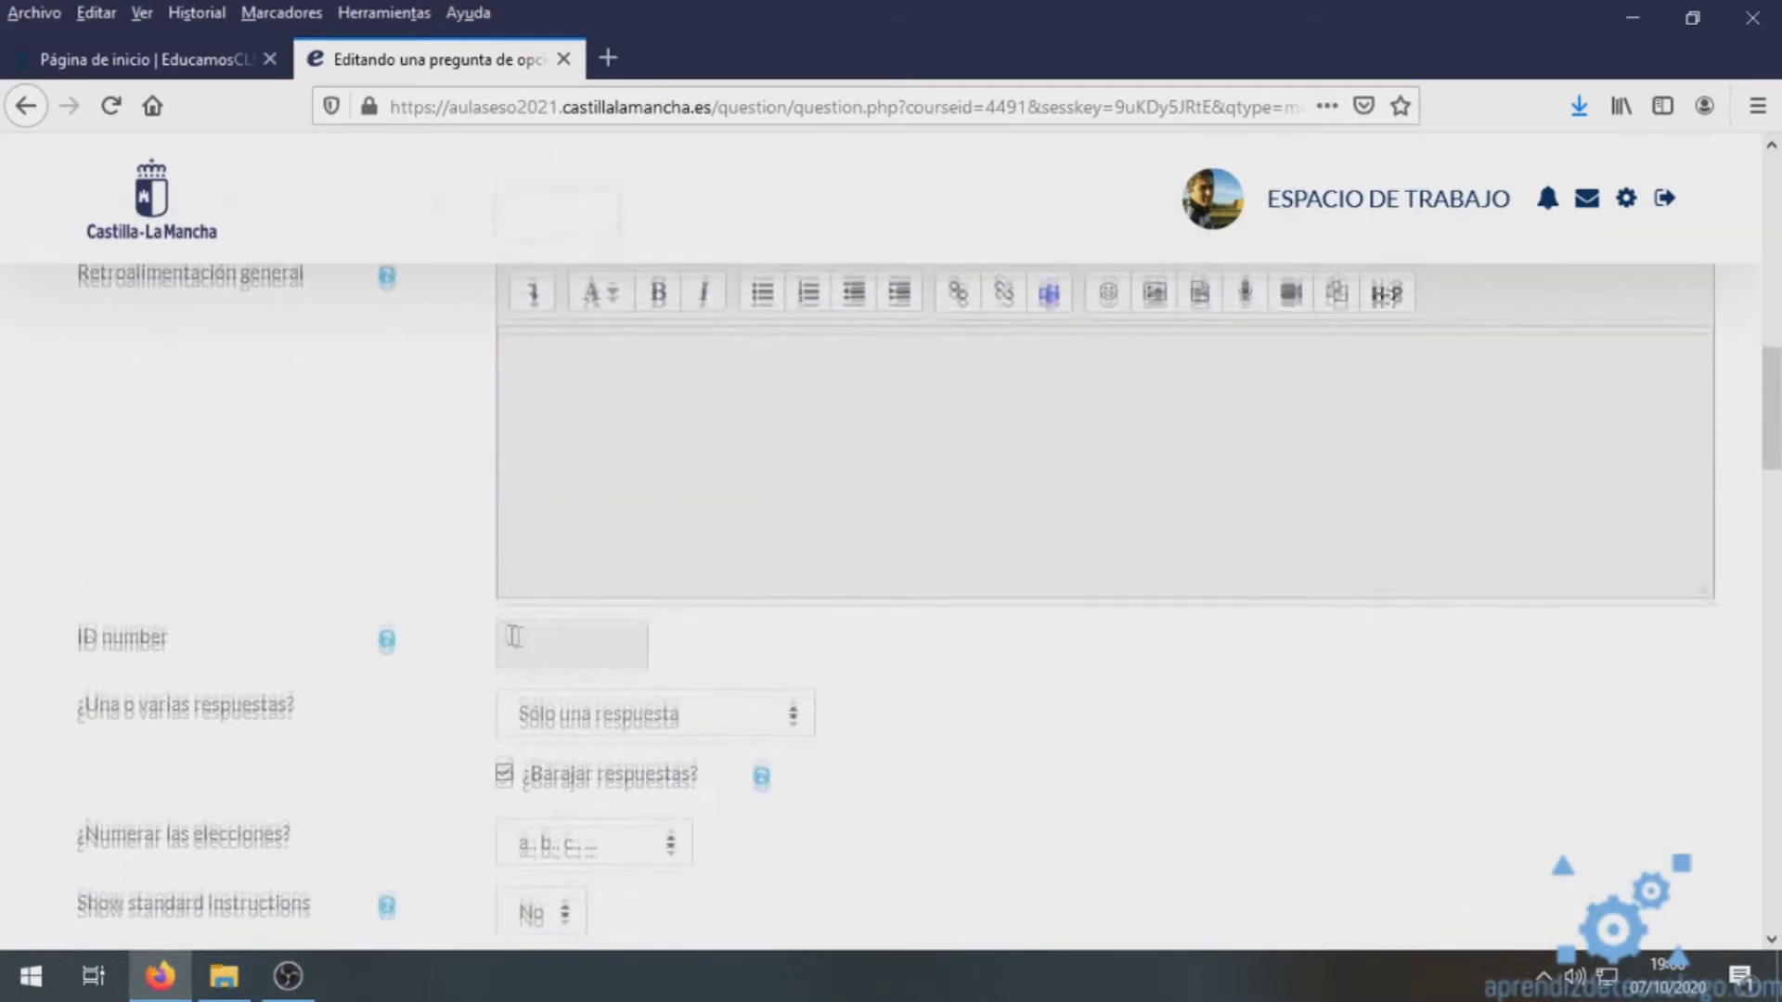
scroll(419, 587, "up", 3)
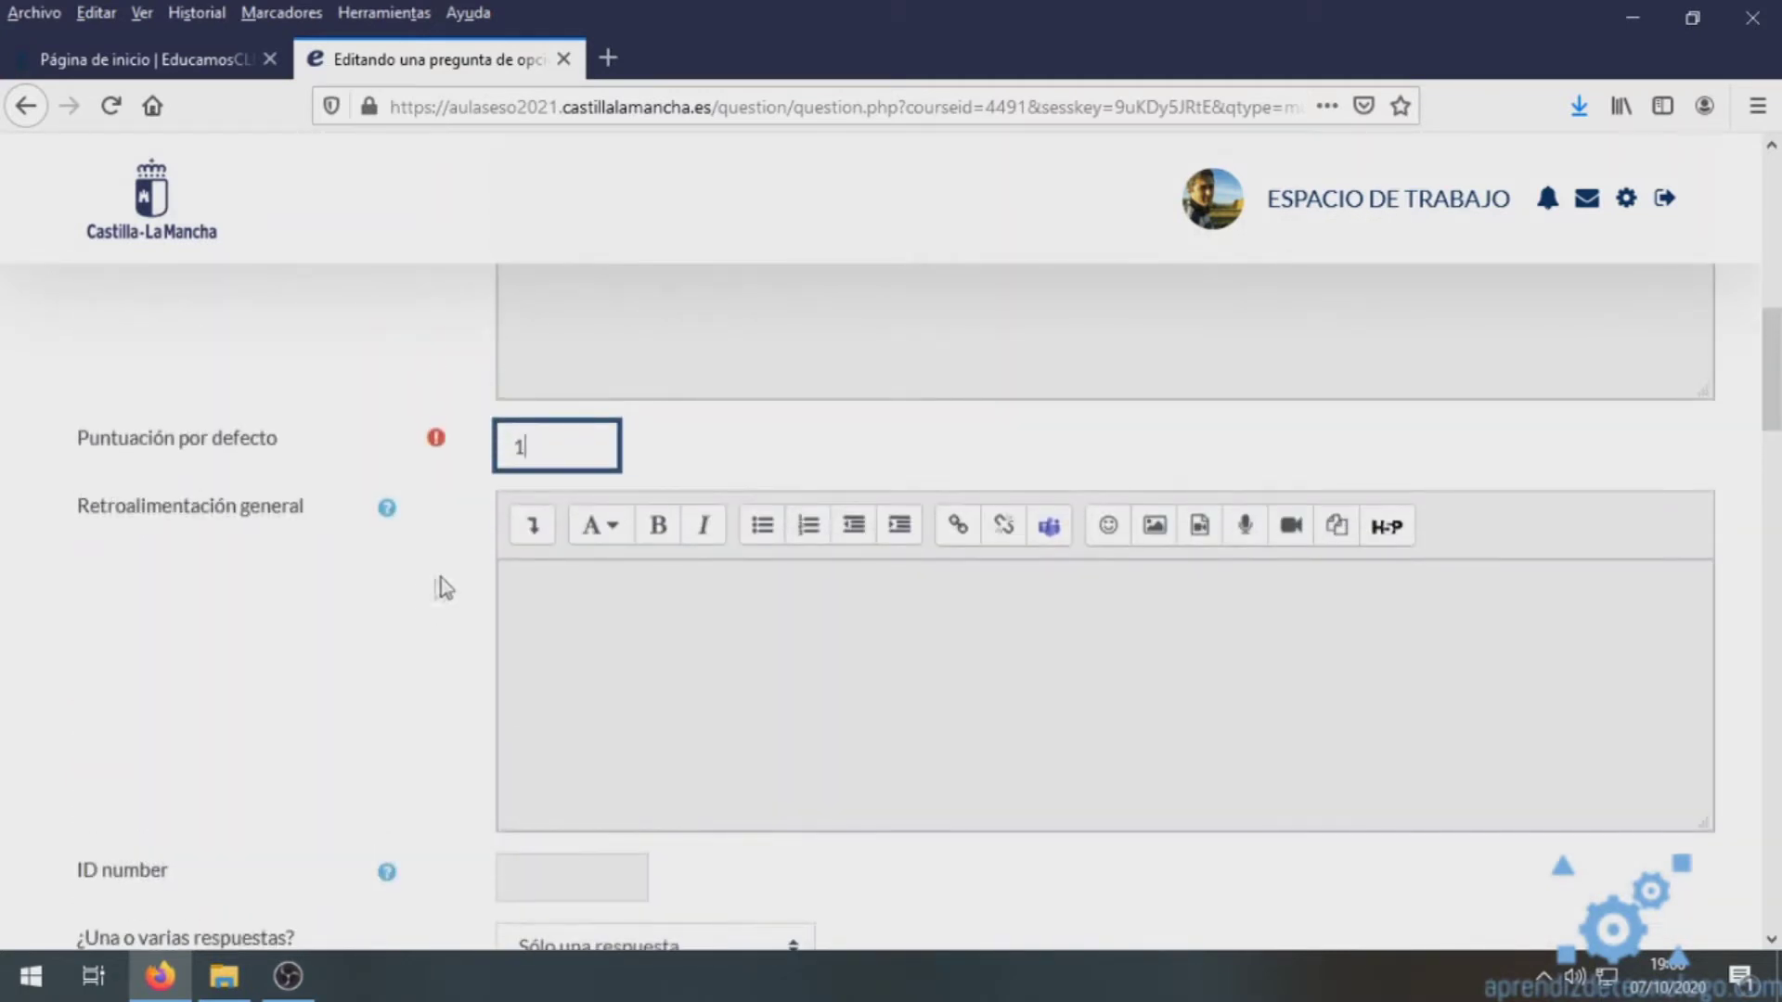
- Enter "Las gradillas sirven para sostener tubos de ensayo en vertical" as the question's general feedback
left_click(592, 601)
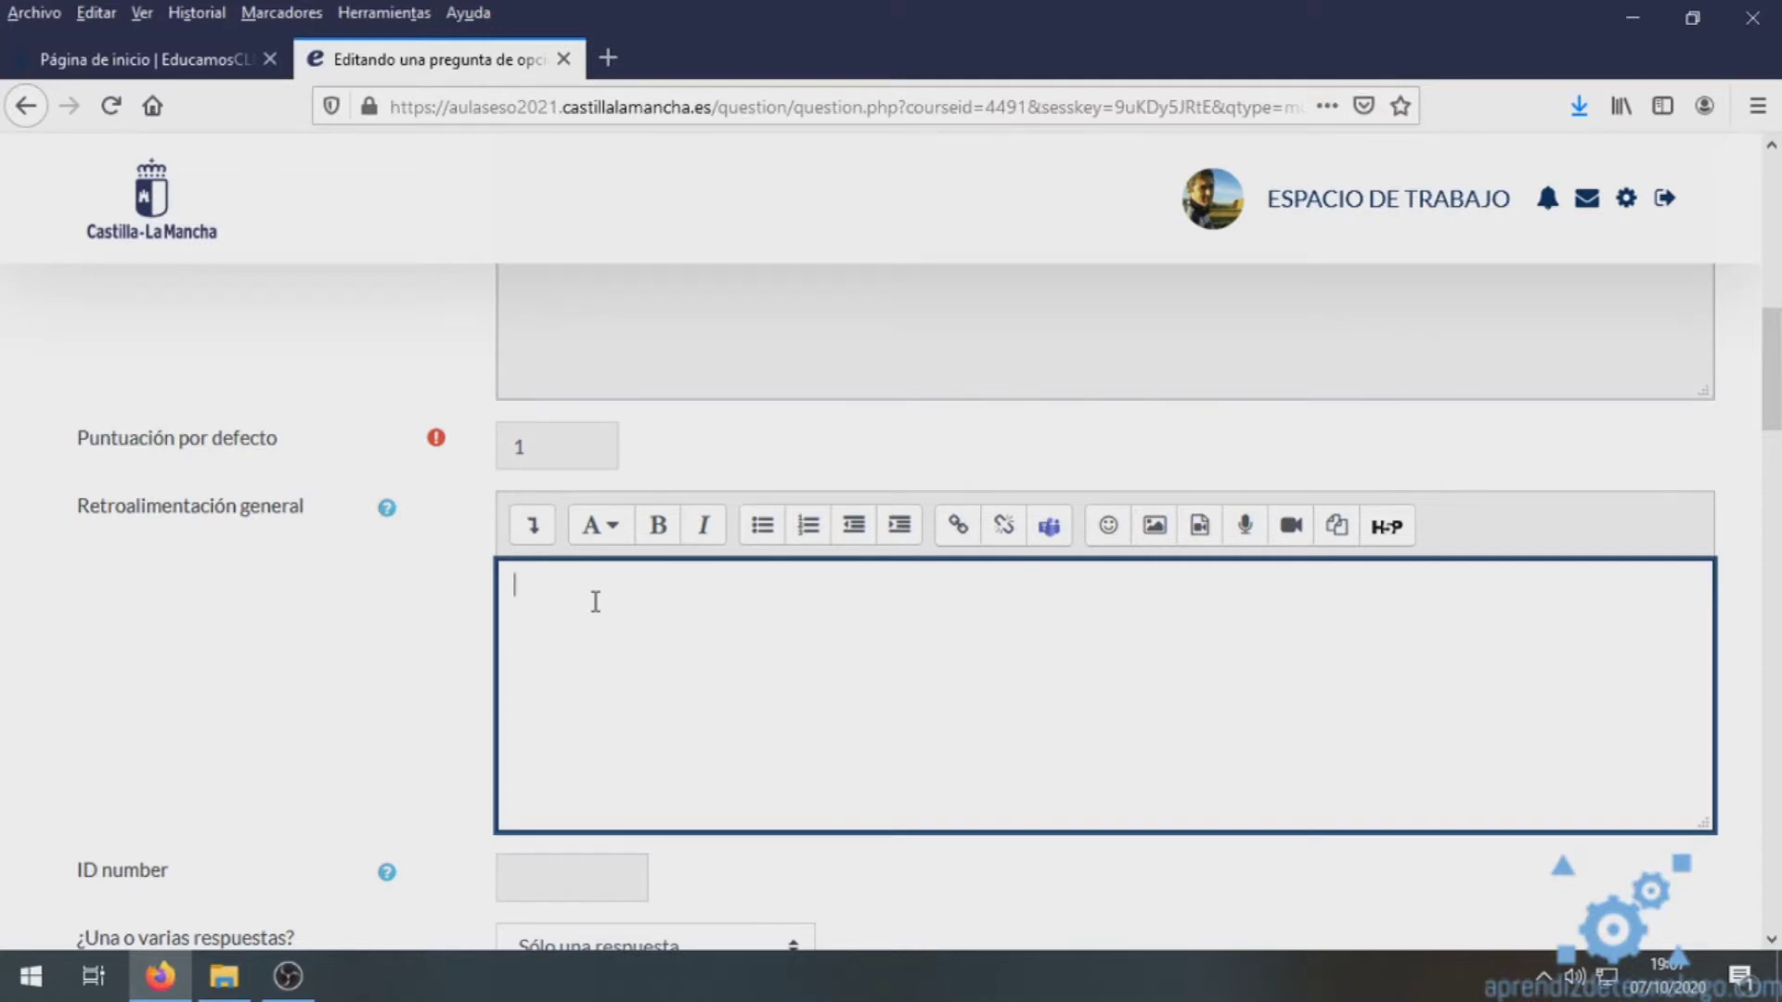
type("Las gradillas s")
type("irven para sp")
type("stener t")
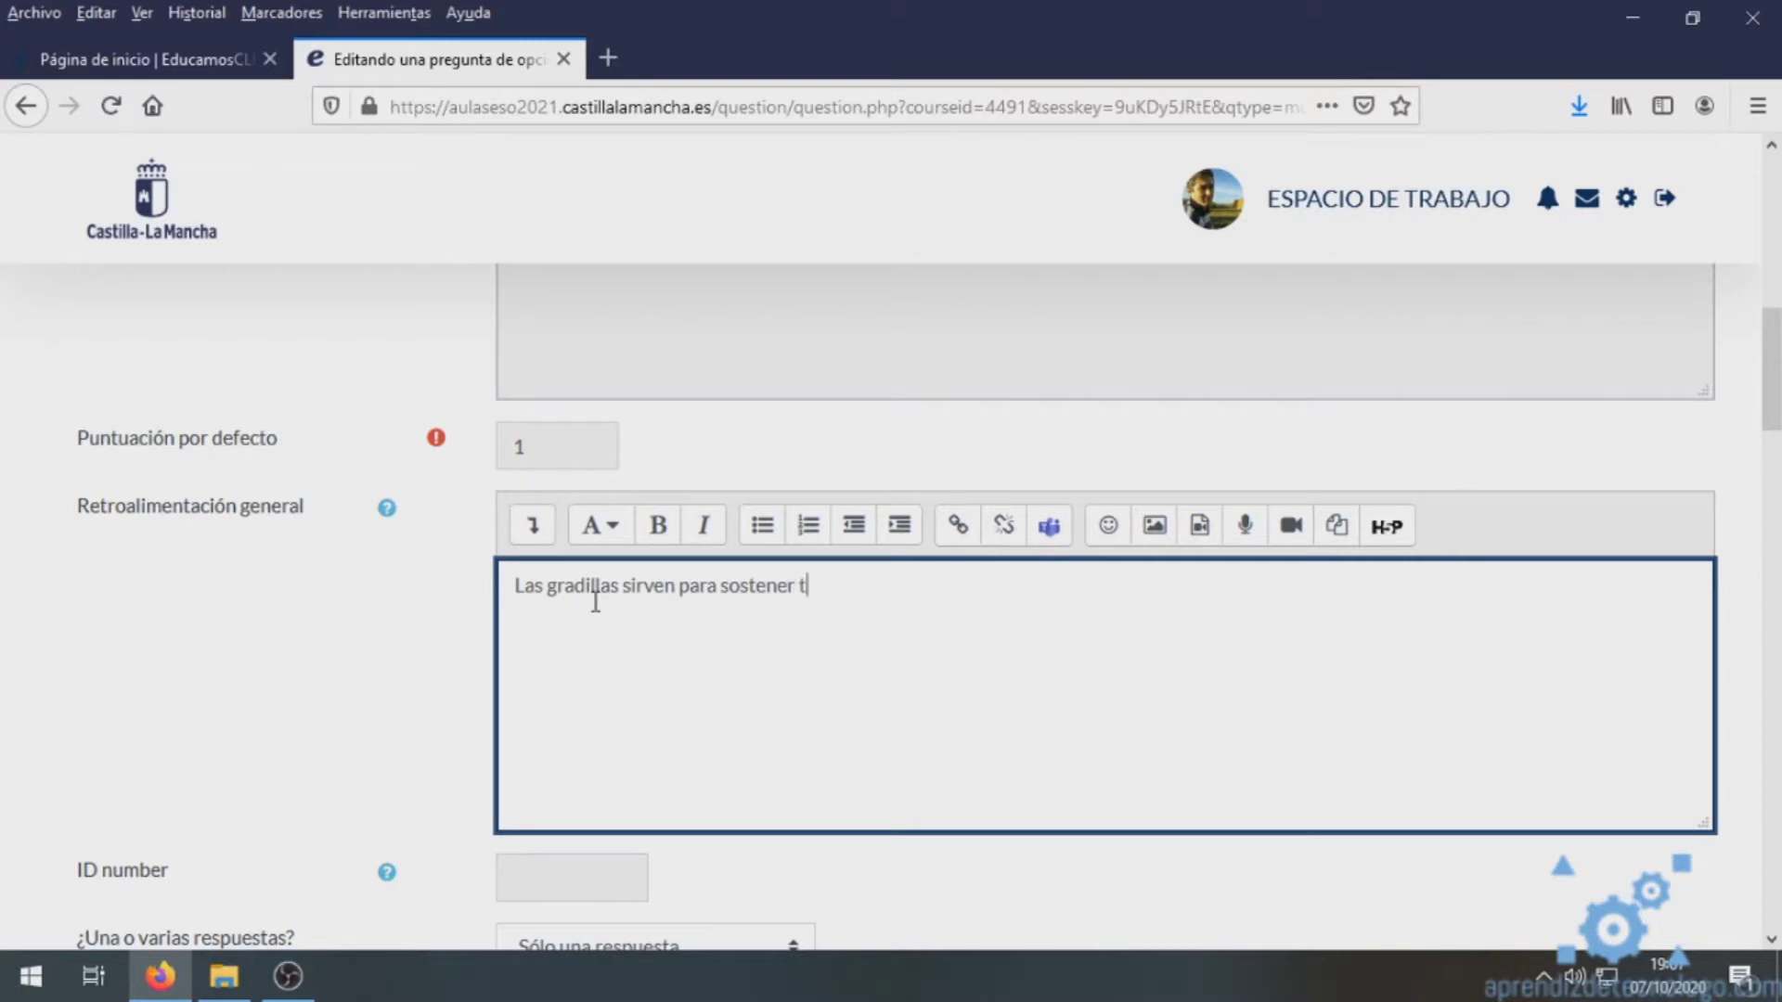
type("ubos de ensayo en vertical")
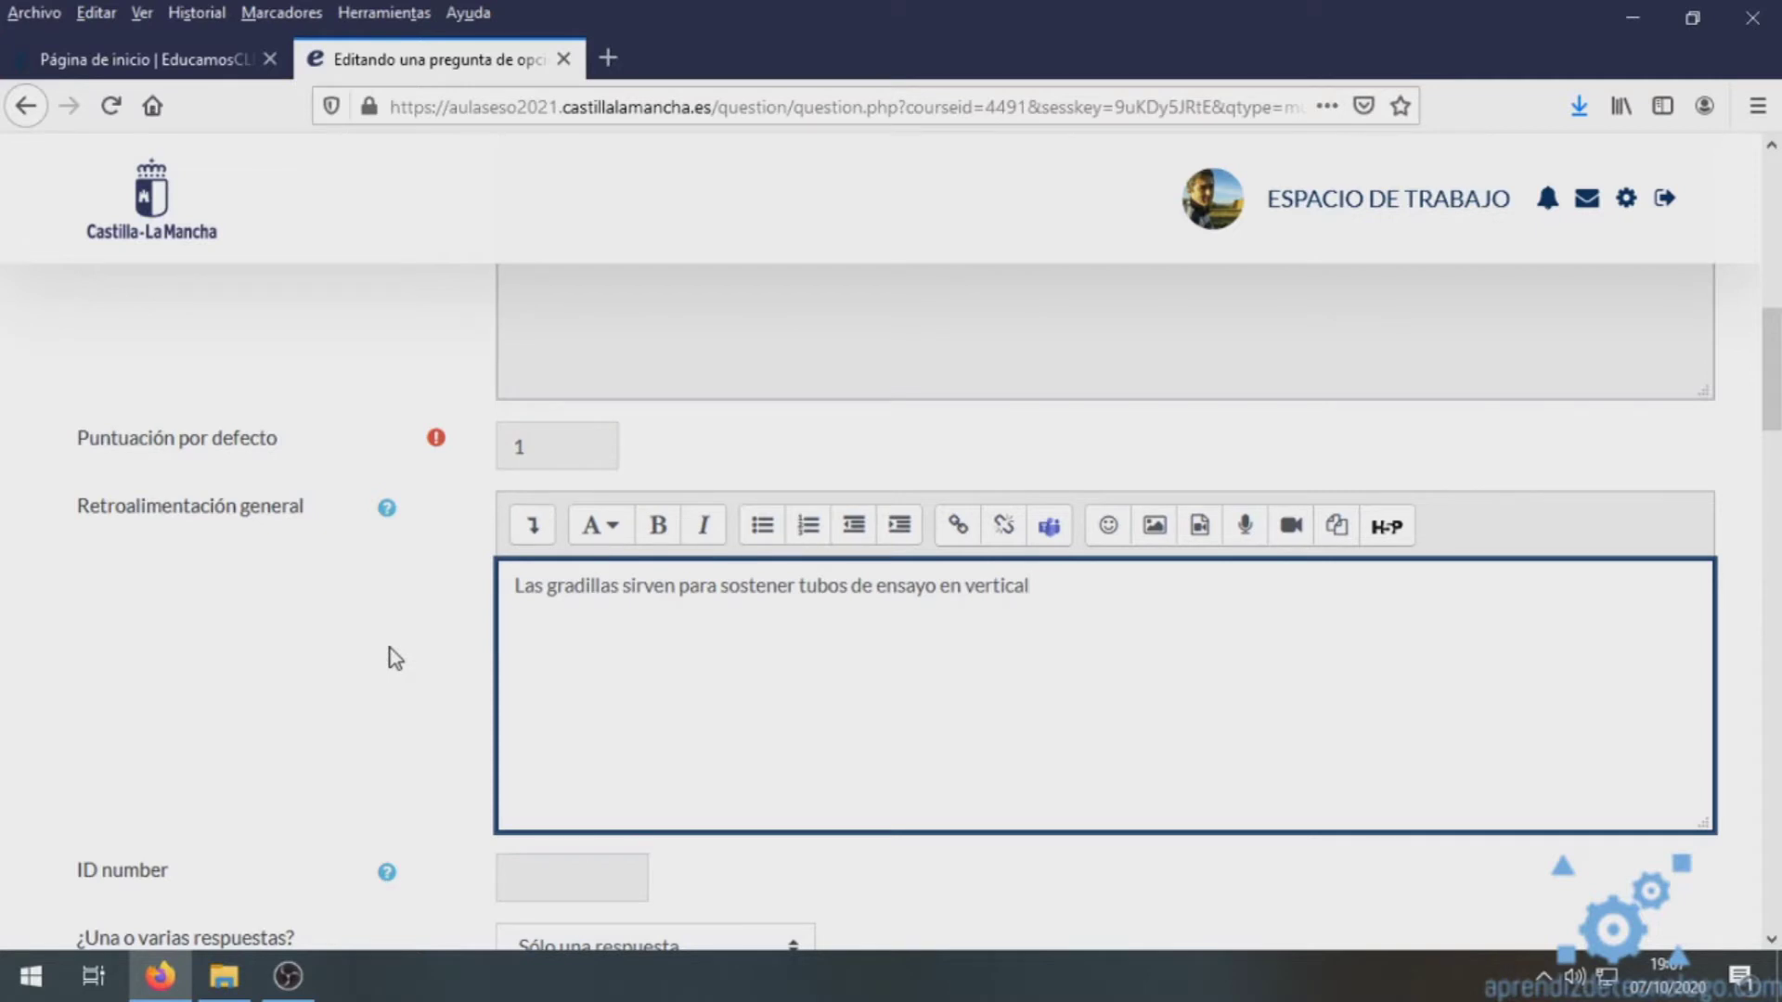
- Examine the text, grade and feedback fields of the first answer choice under Respuestas
scroll(389, 656, "down", 6)
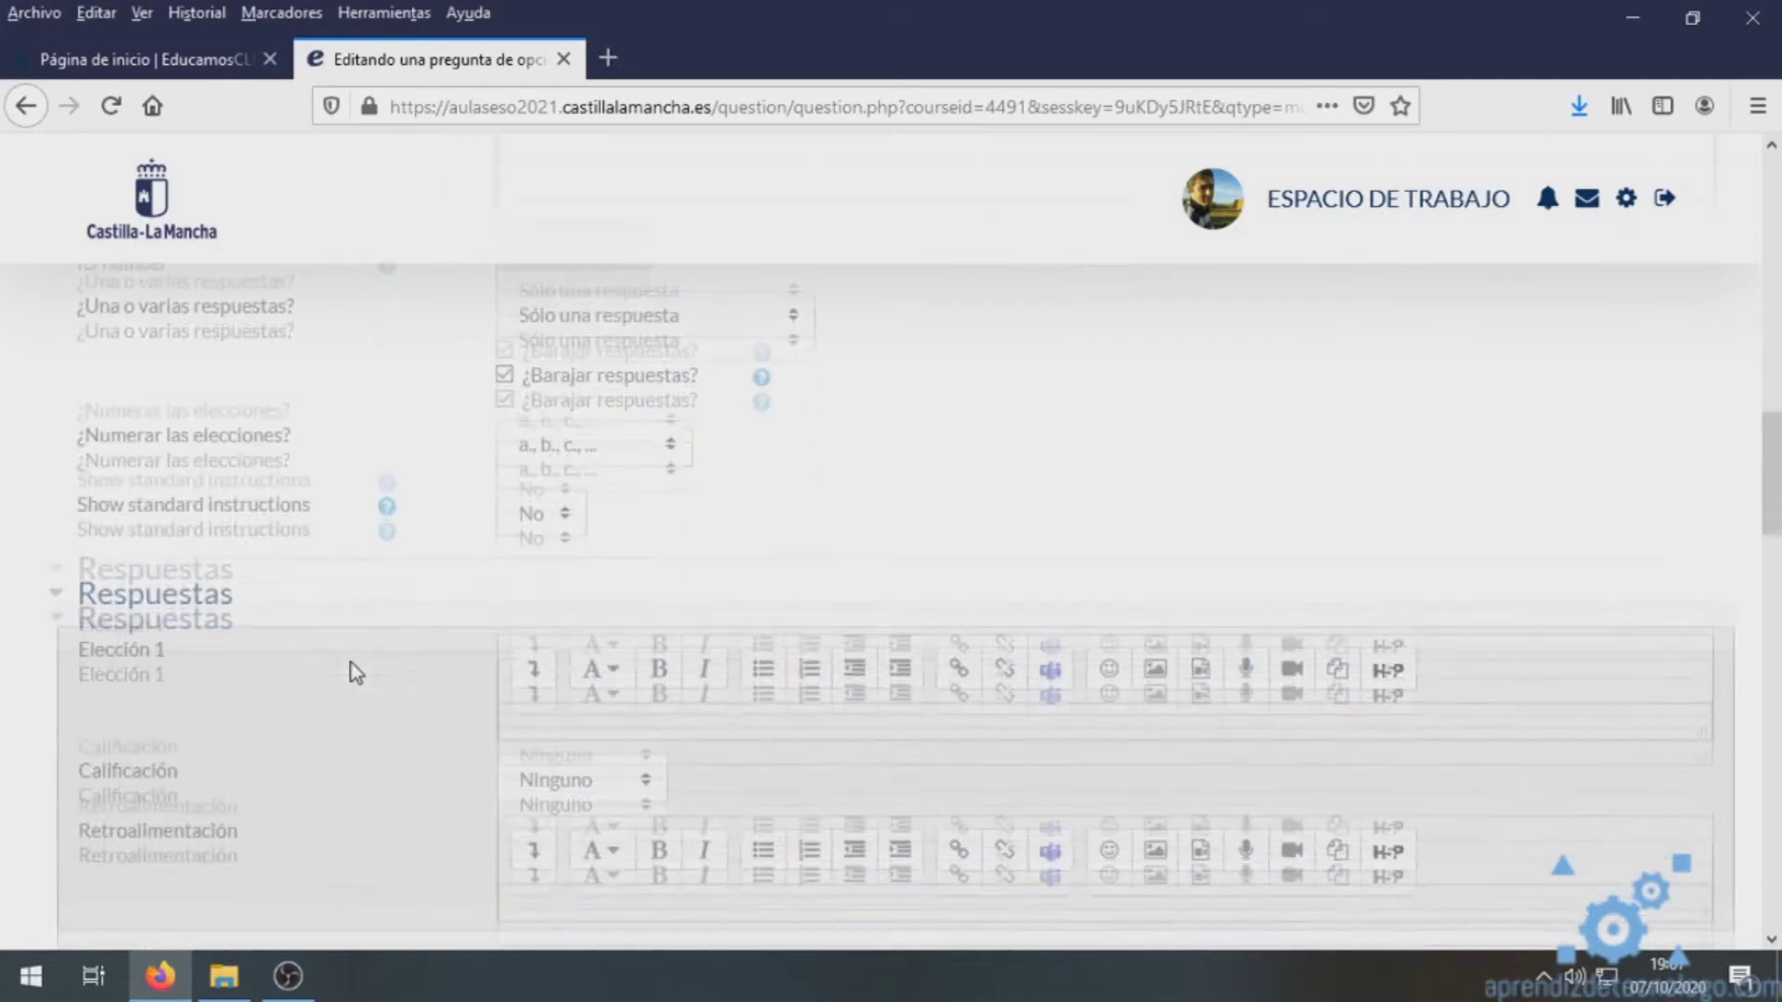
scroll(138, 459, "down", 2)
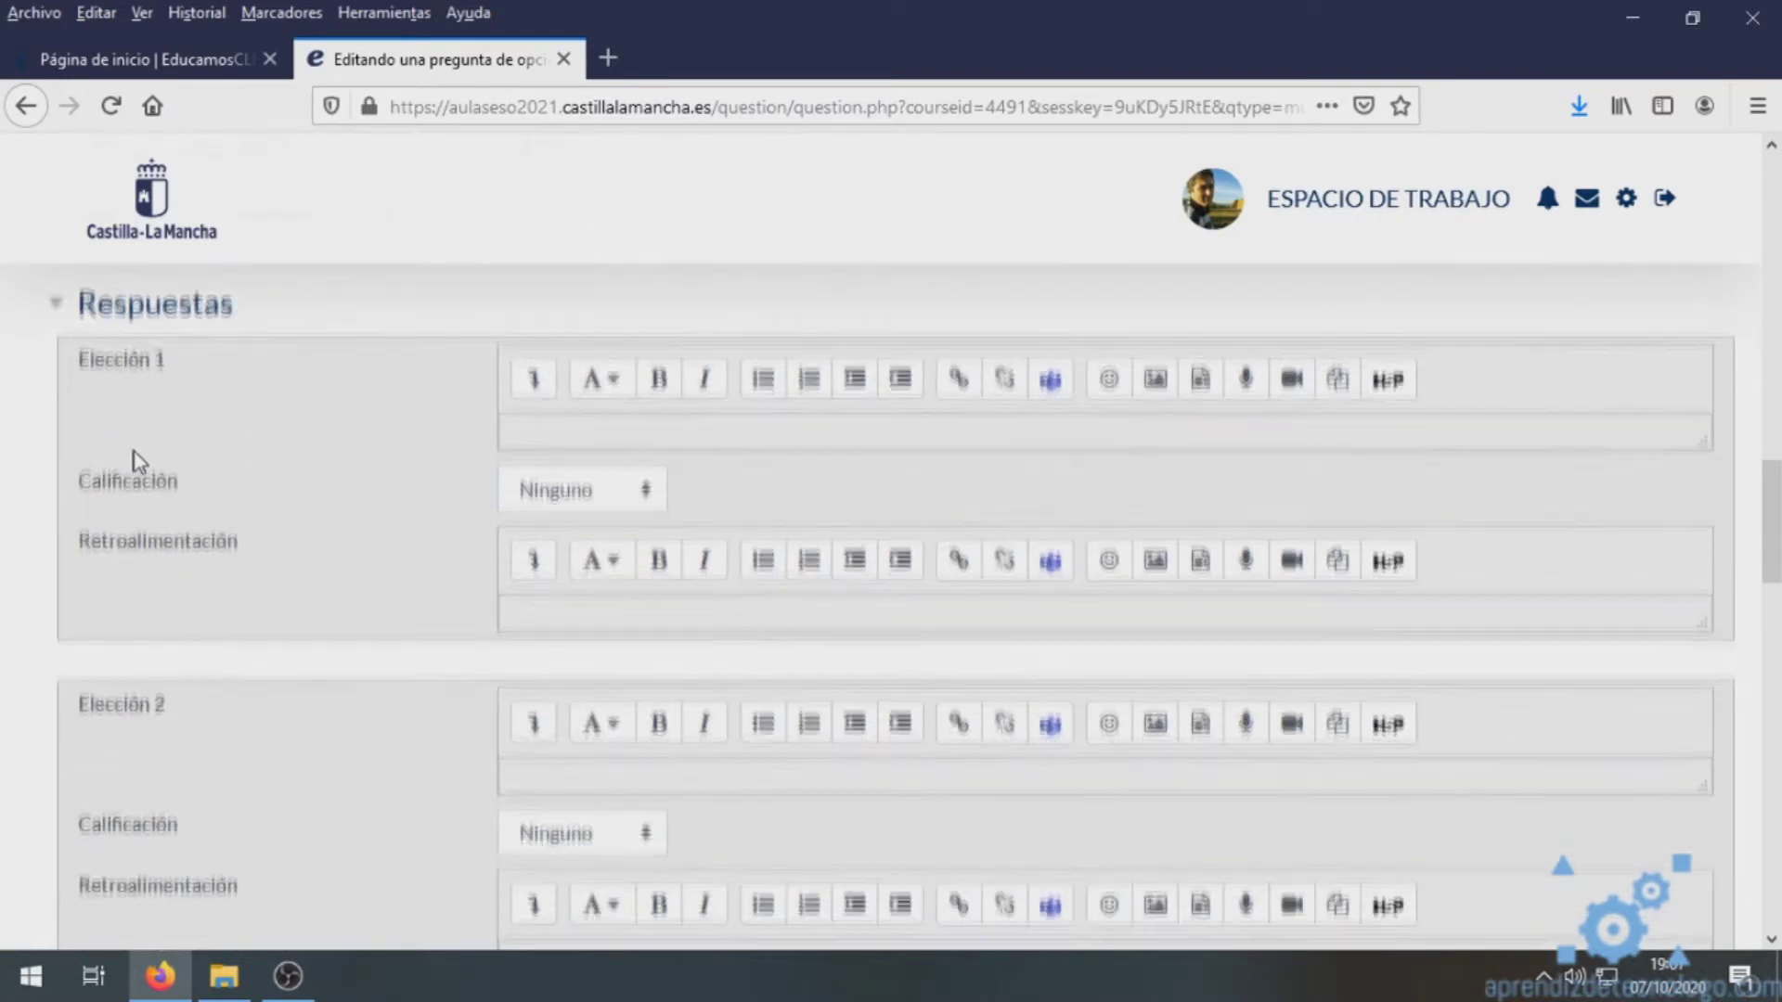
left_click(540, 422)
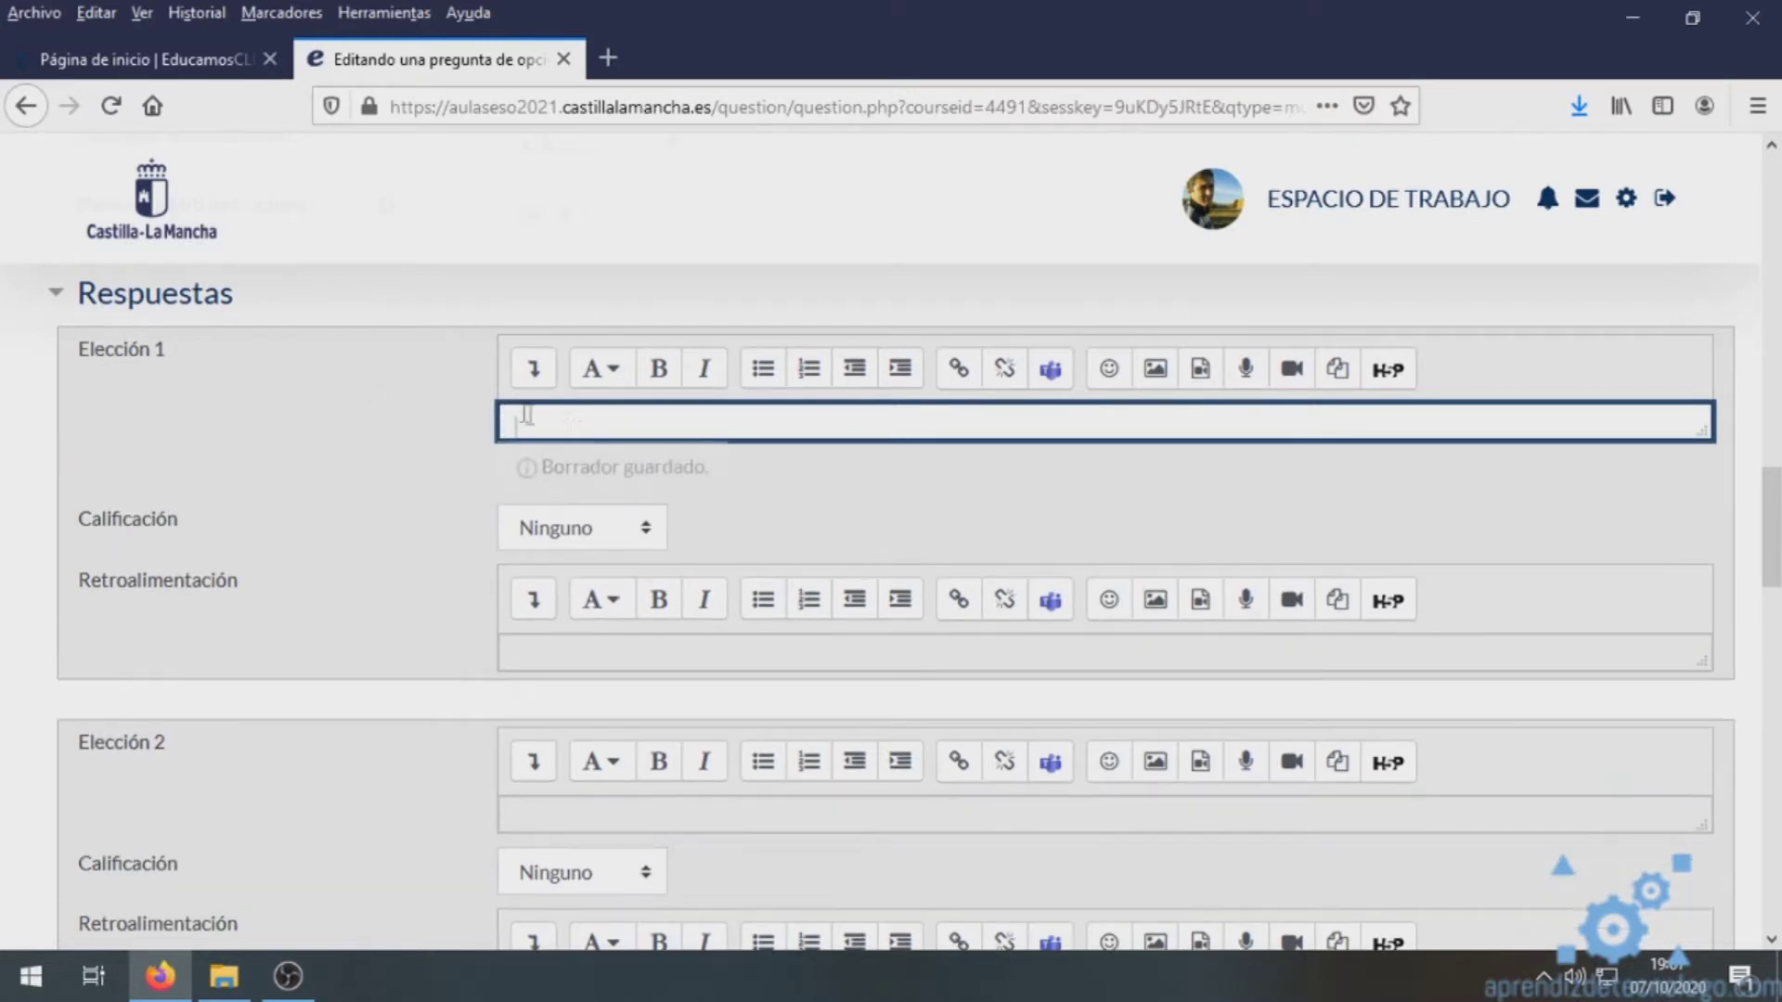
left_click(562, 648)
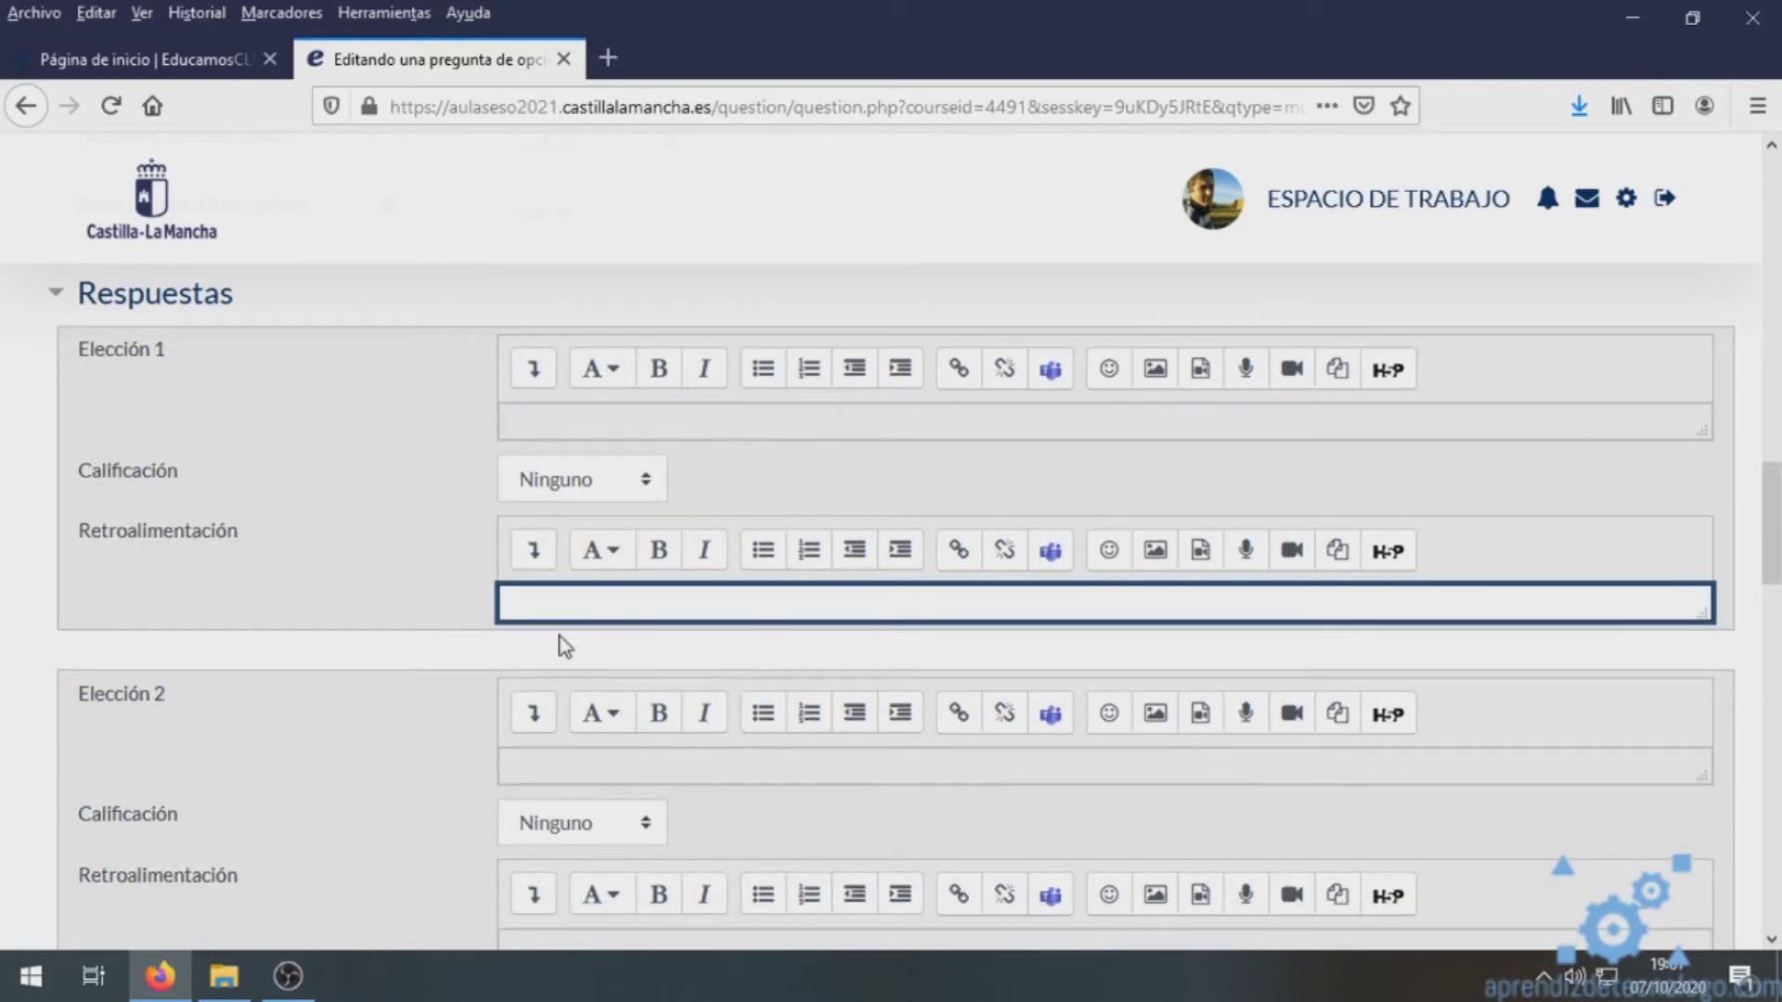
scroll(425, 553, "up", 6)
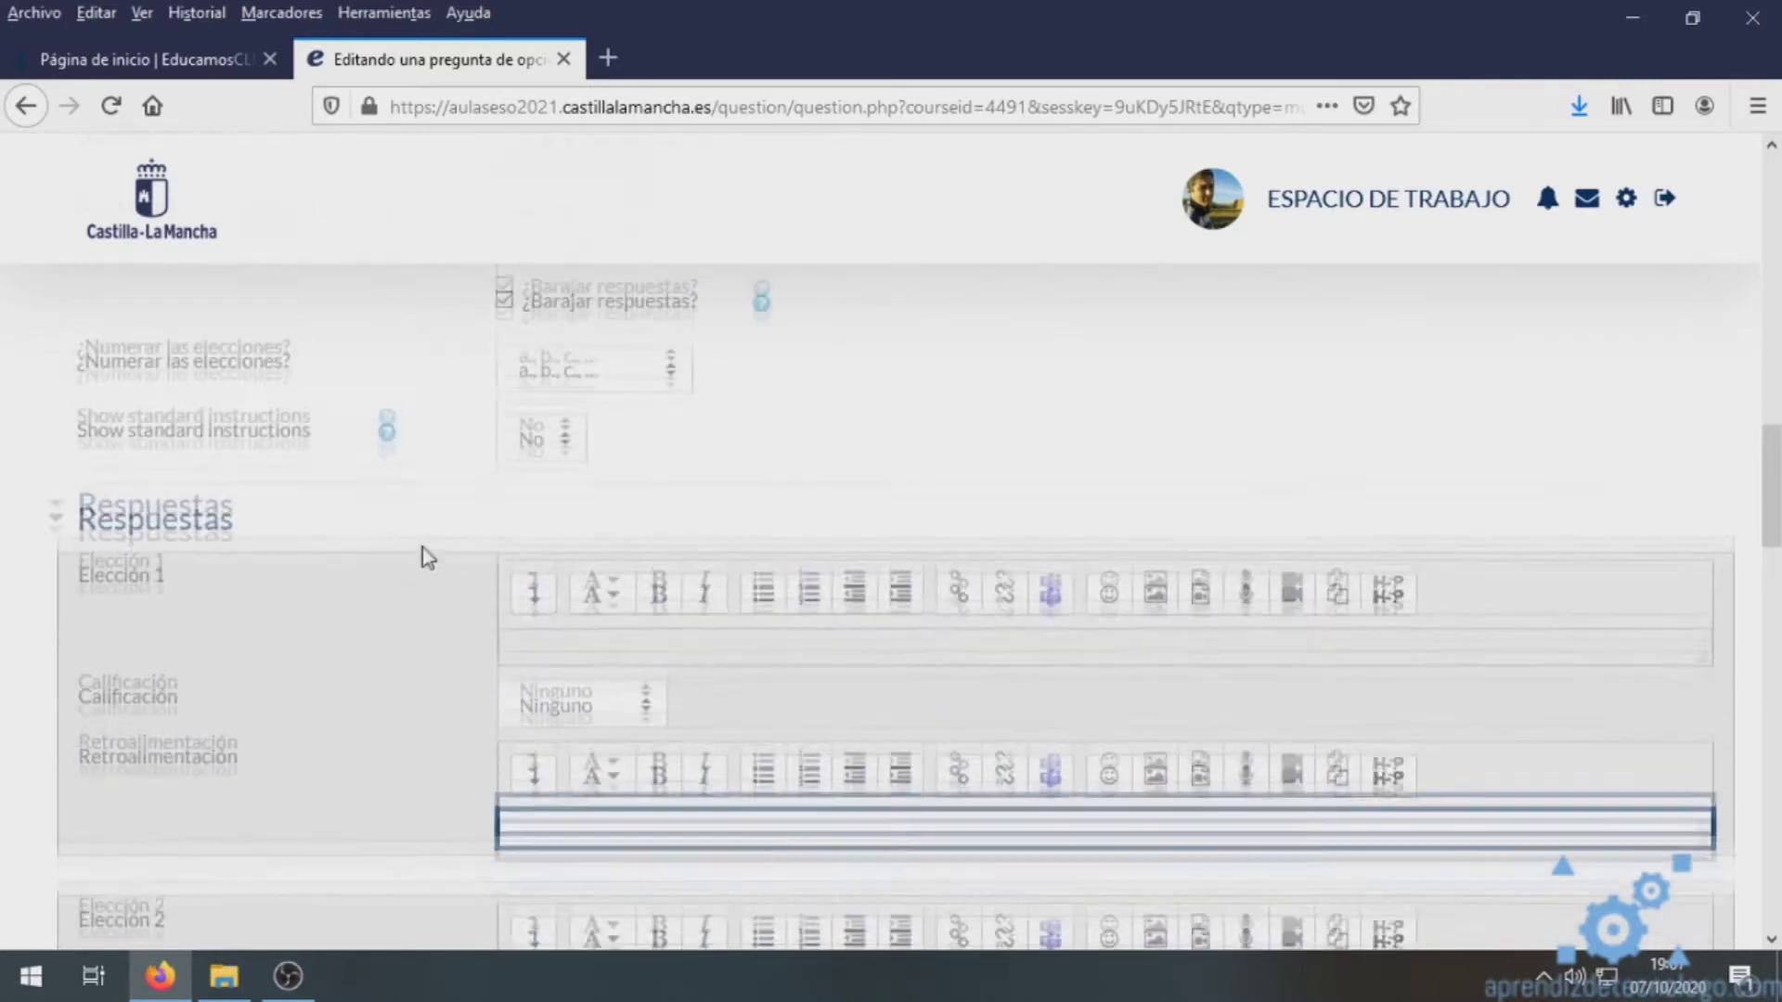
scroll(459, 534, "up", 1)
scroll(466, 527, "down", 1)
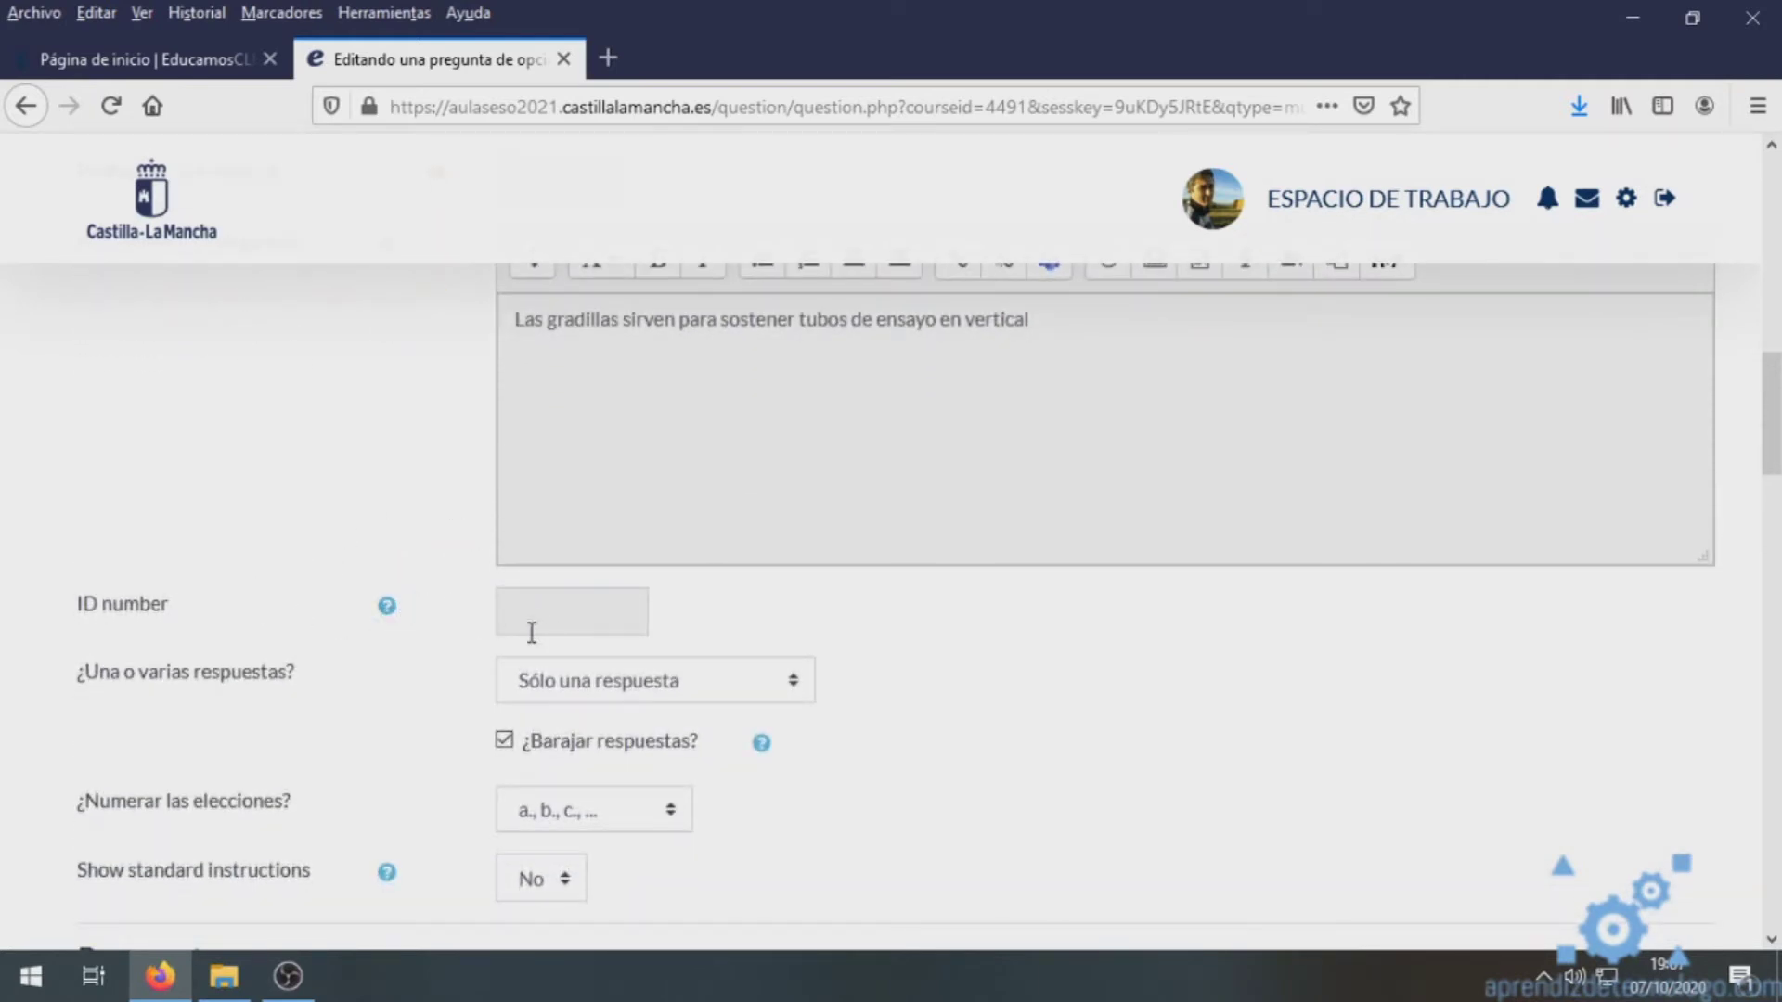
- Review the available options for one or several answers and for numbering the choices, keeping the current selections
left_click(562, 694)
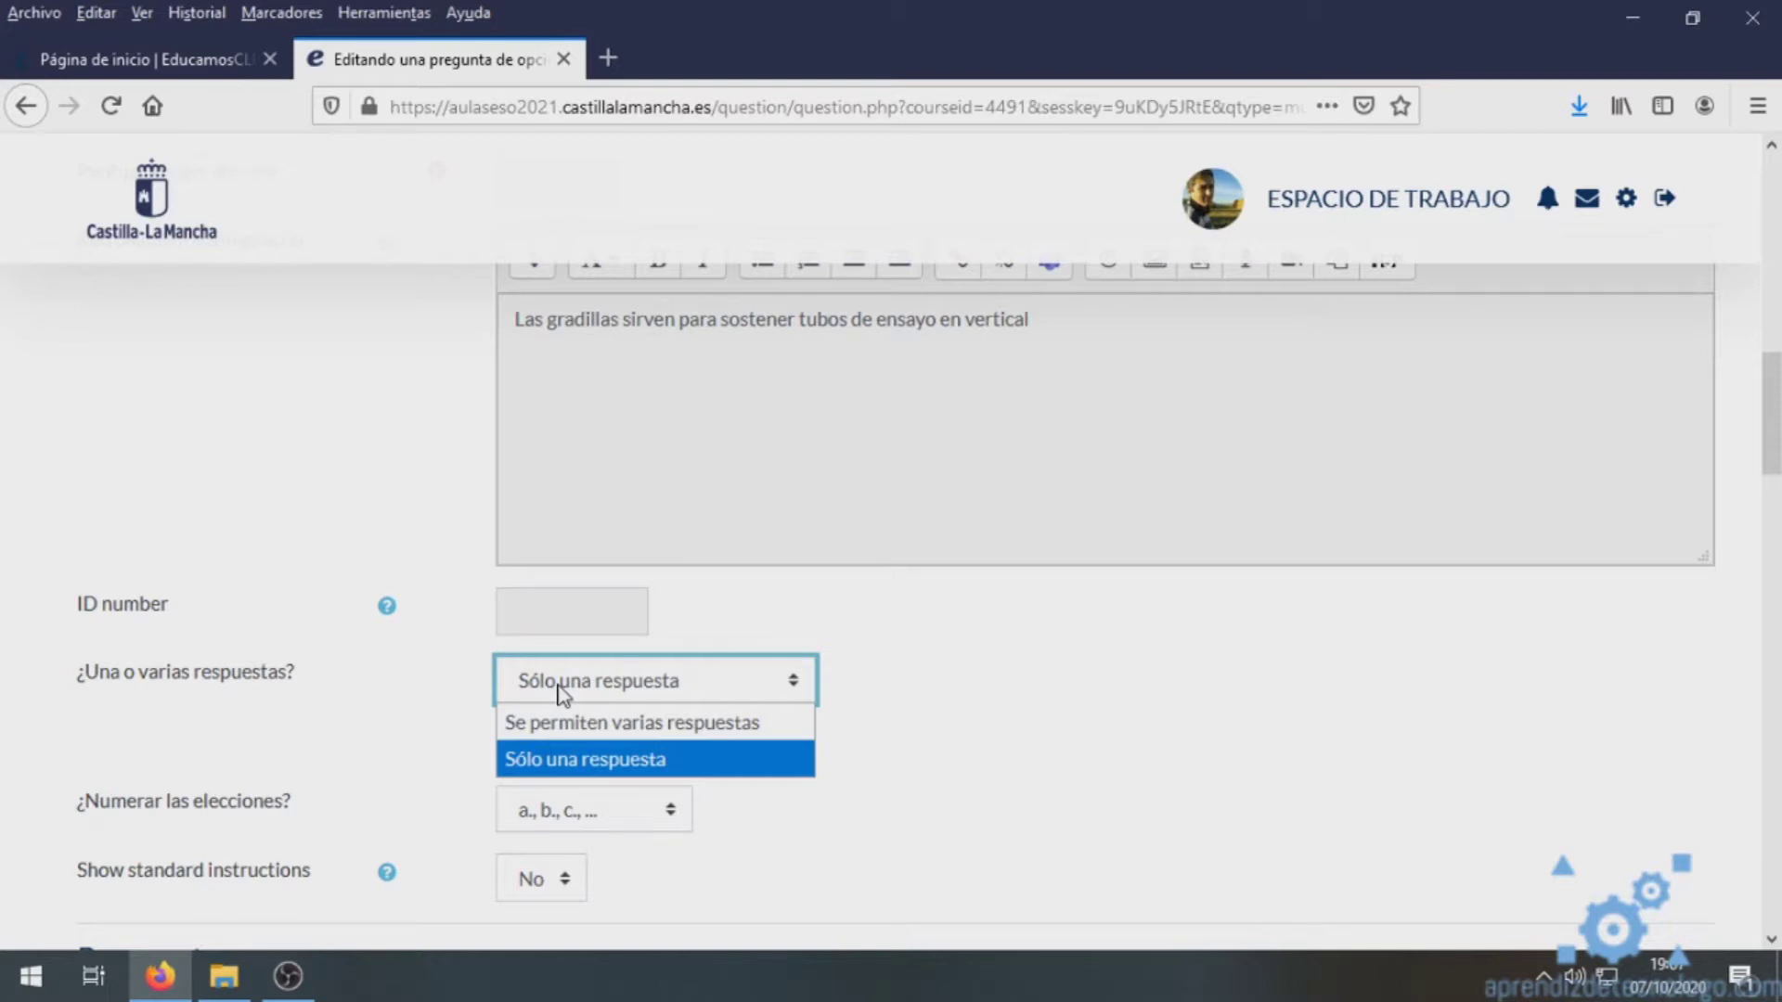
left_click(561, 691)
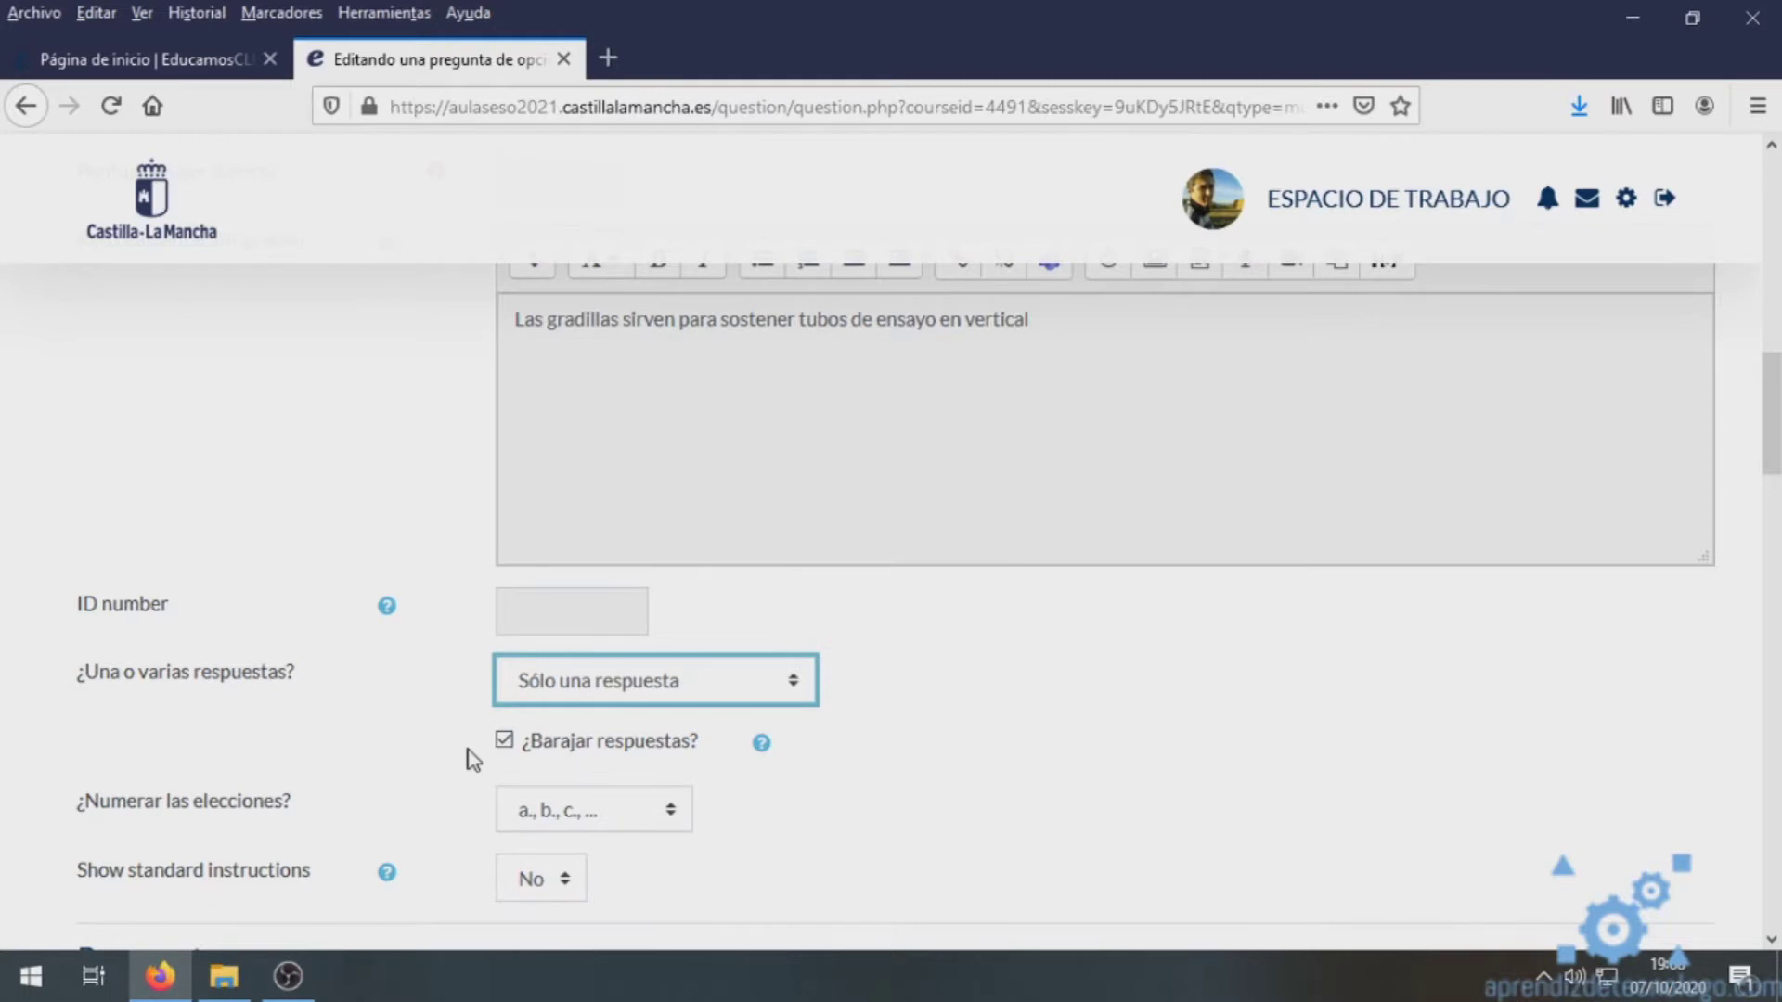
scroll(473, 759, "down", 3)
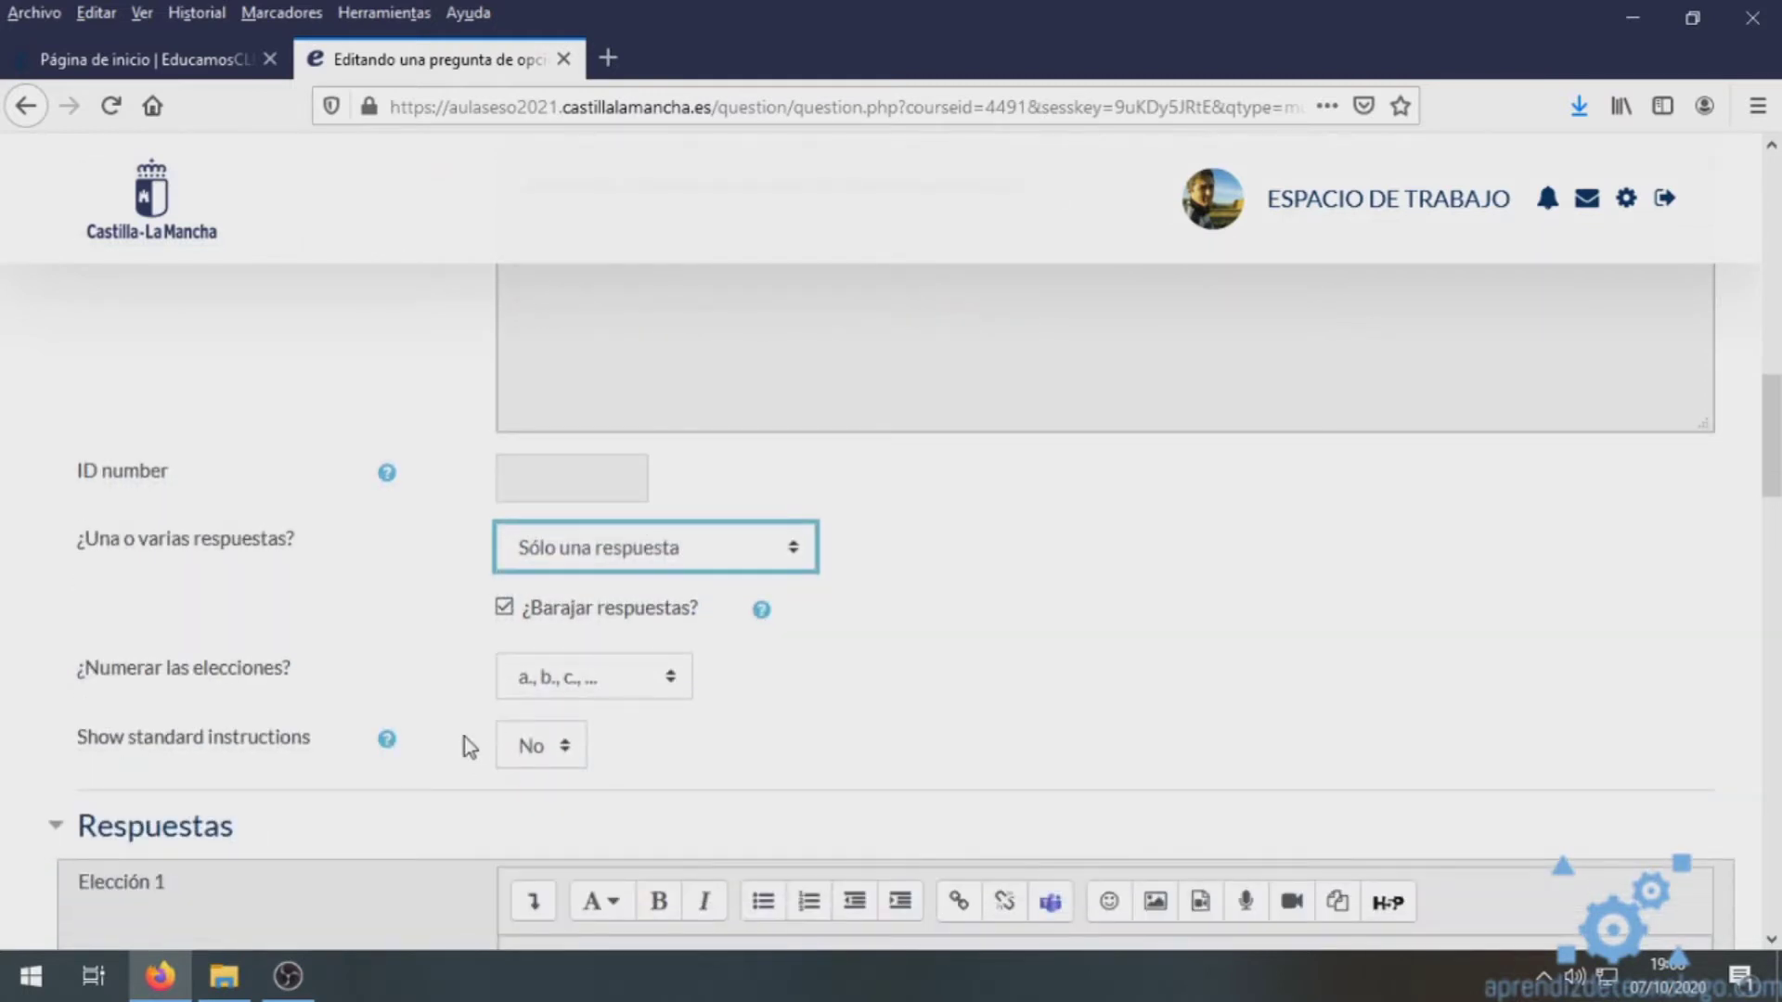
left_click(668, 680)
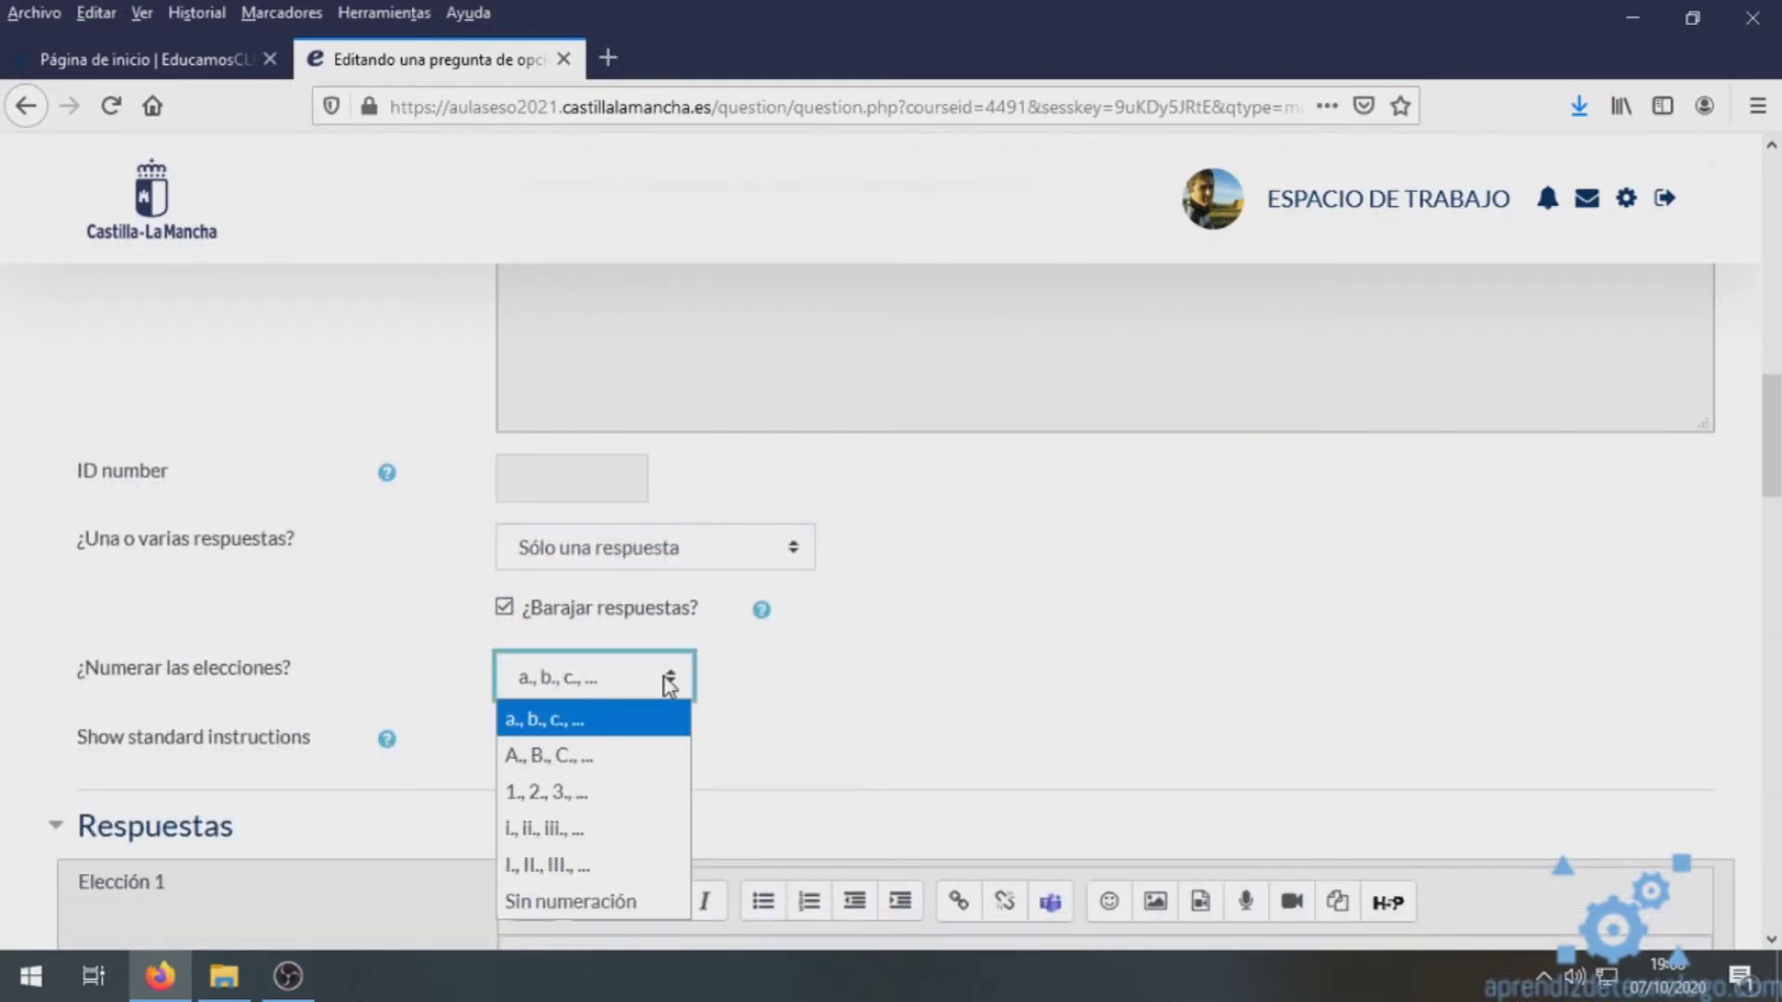
left_click(668, 685)
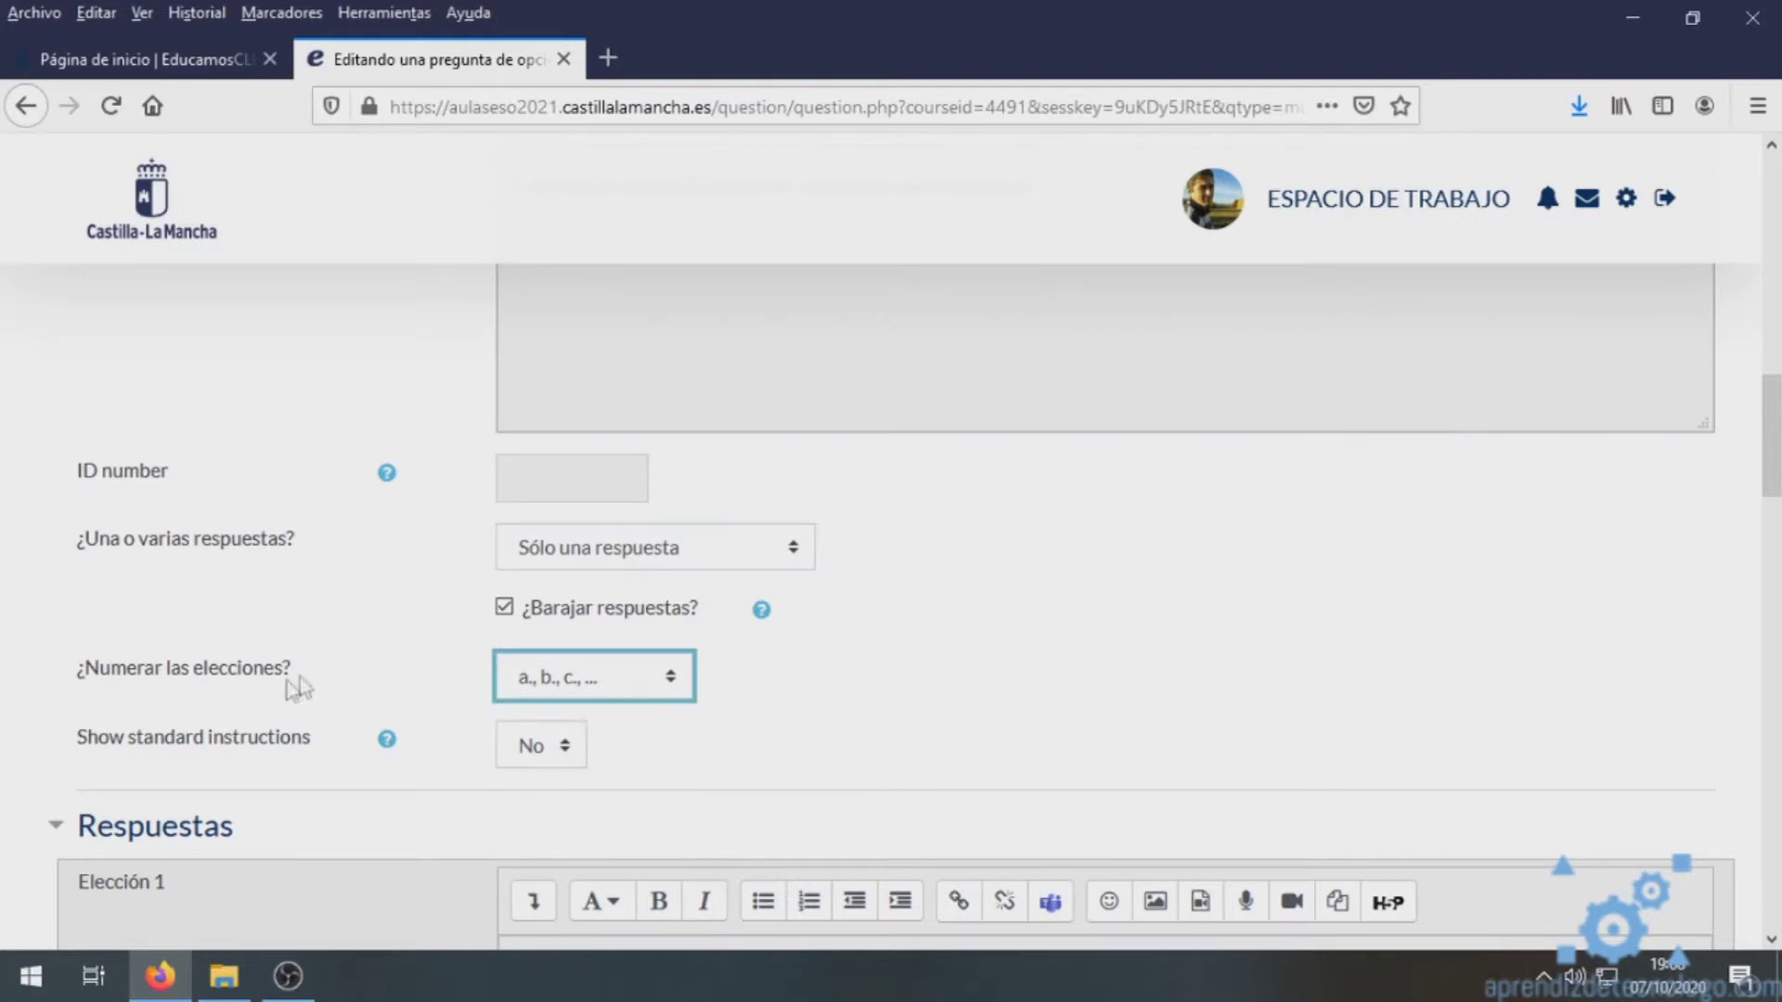
- Enter "Sostener tubos de ensayo" as the text of the first answer choice (Elección 1)
scroll(293, 757, "down", 3)
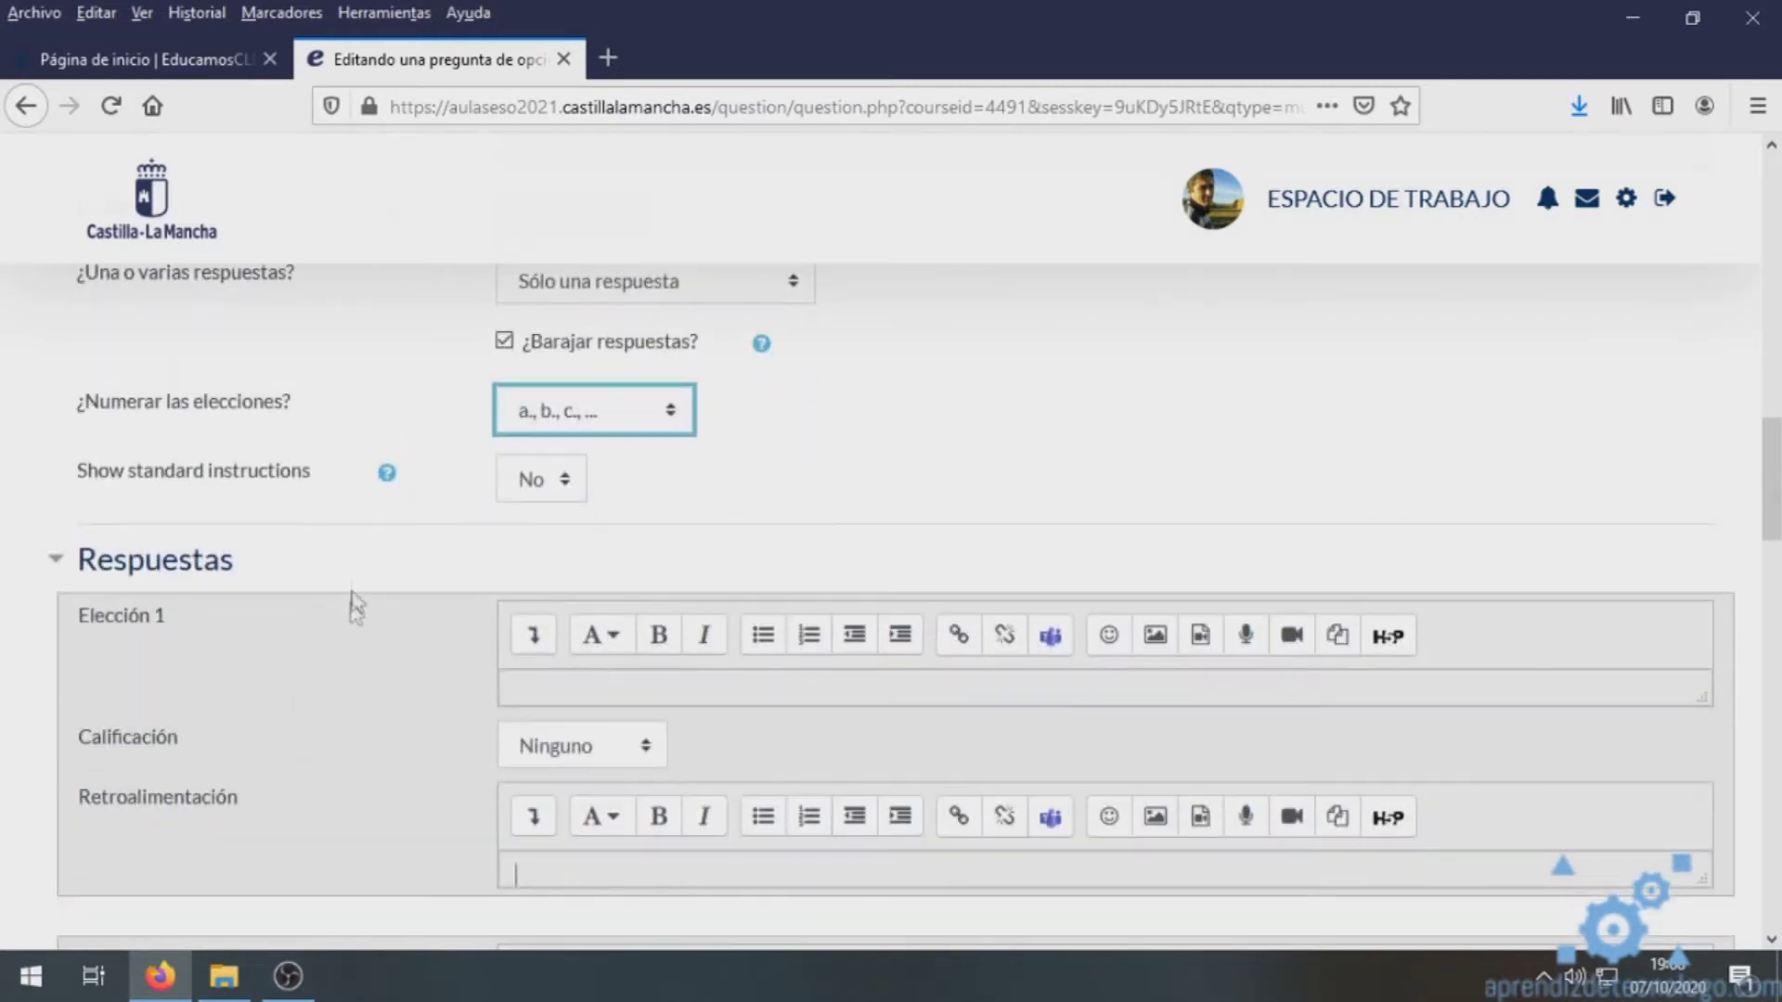
left_click(557, 690)
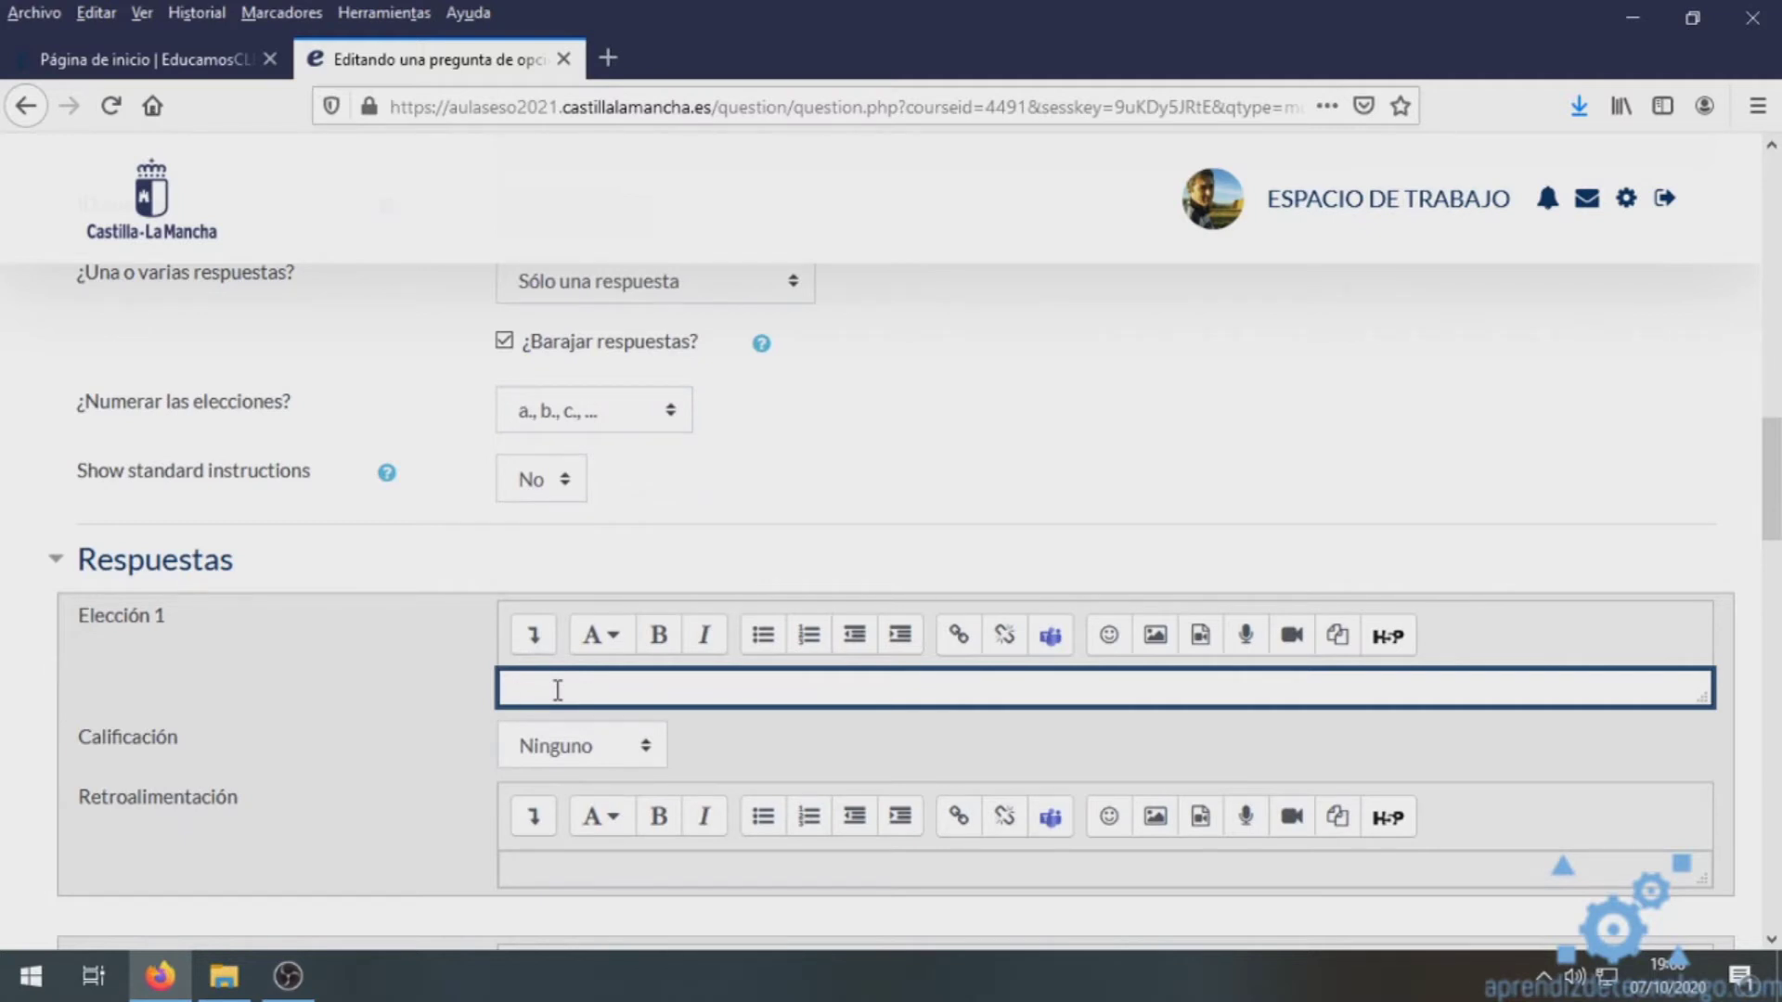
type("Sostener tubos de ensayo")
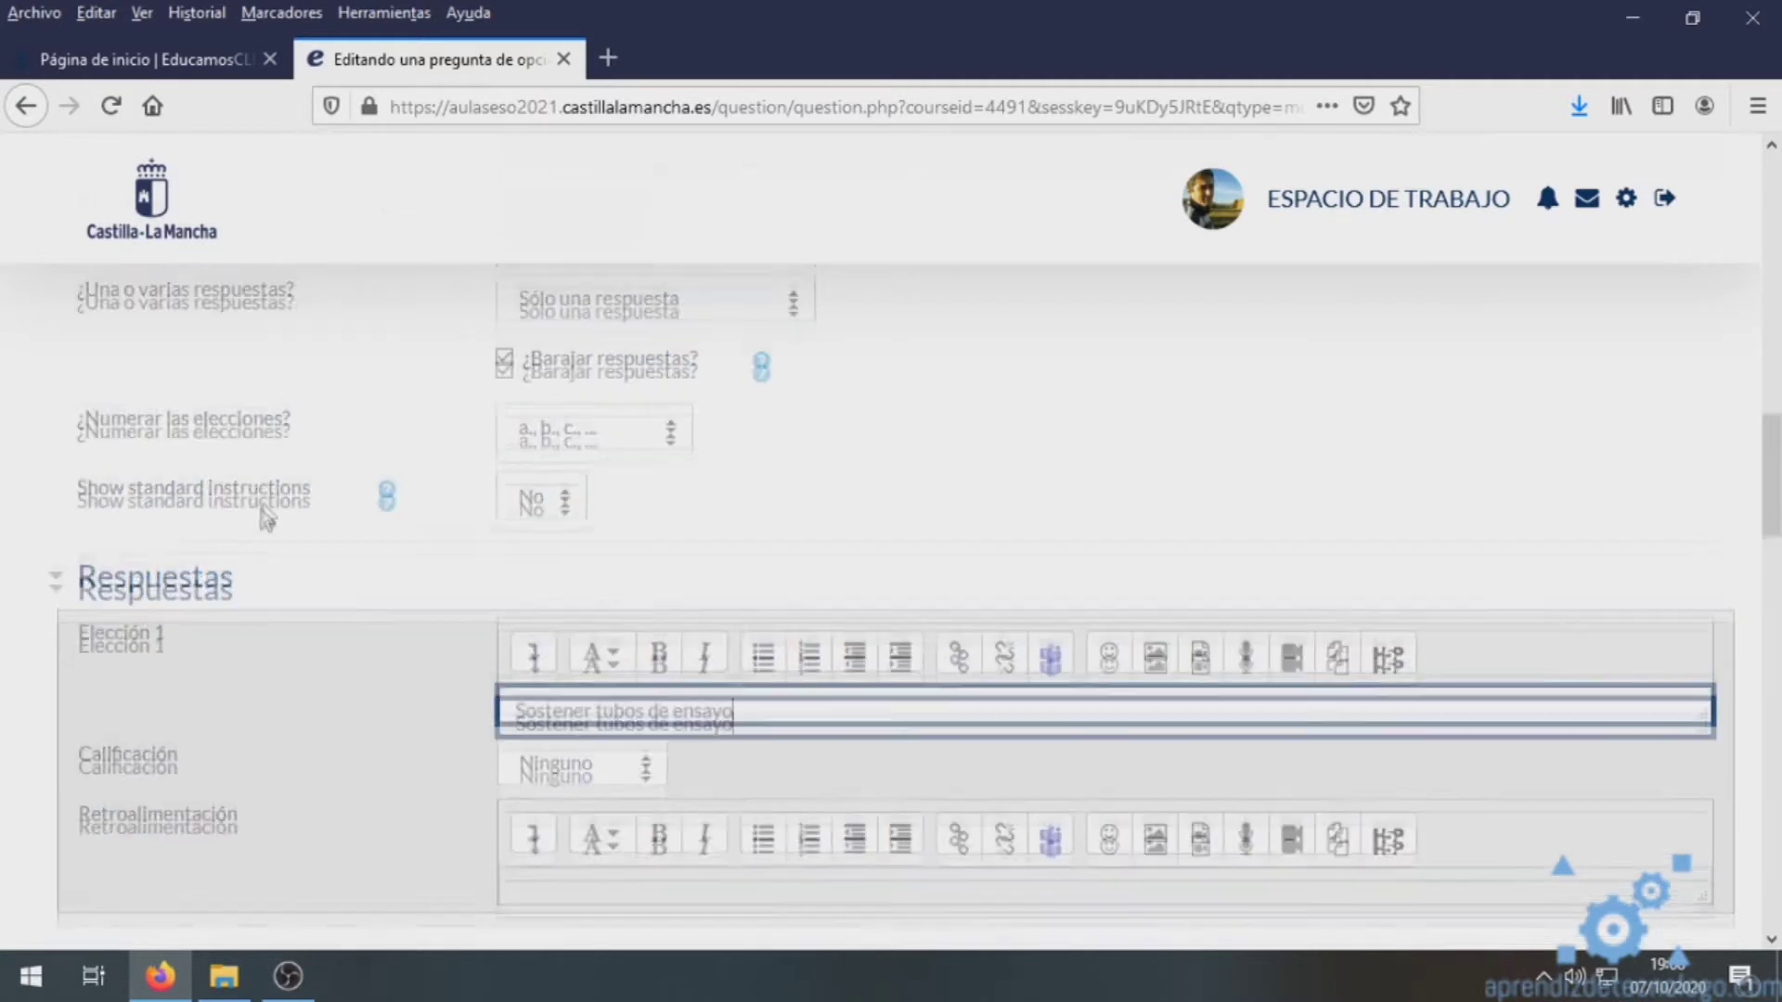
- Set the grade of the first answer choice (Elección 1) to 100%
scroll(260, 512, "up", 6)
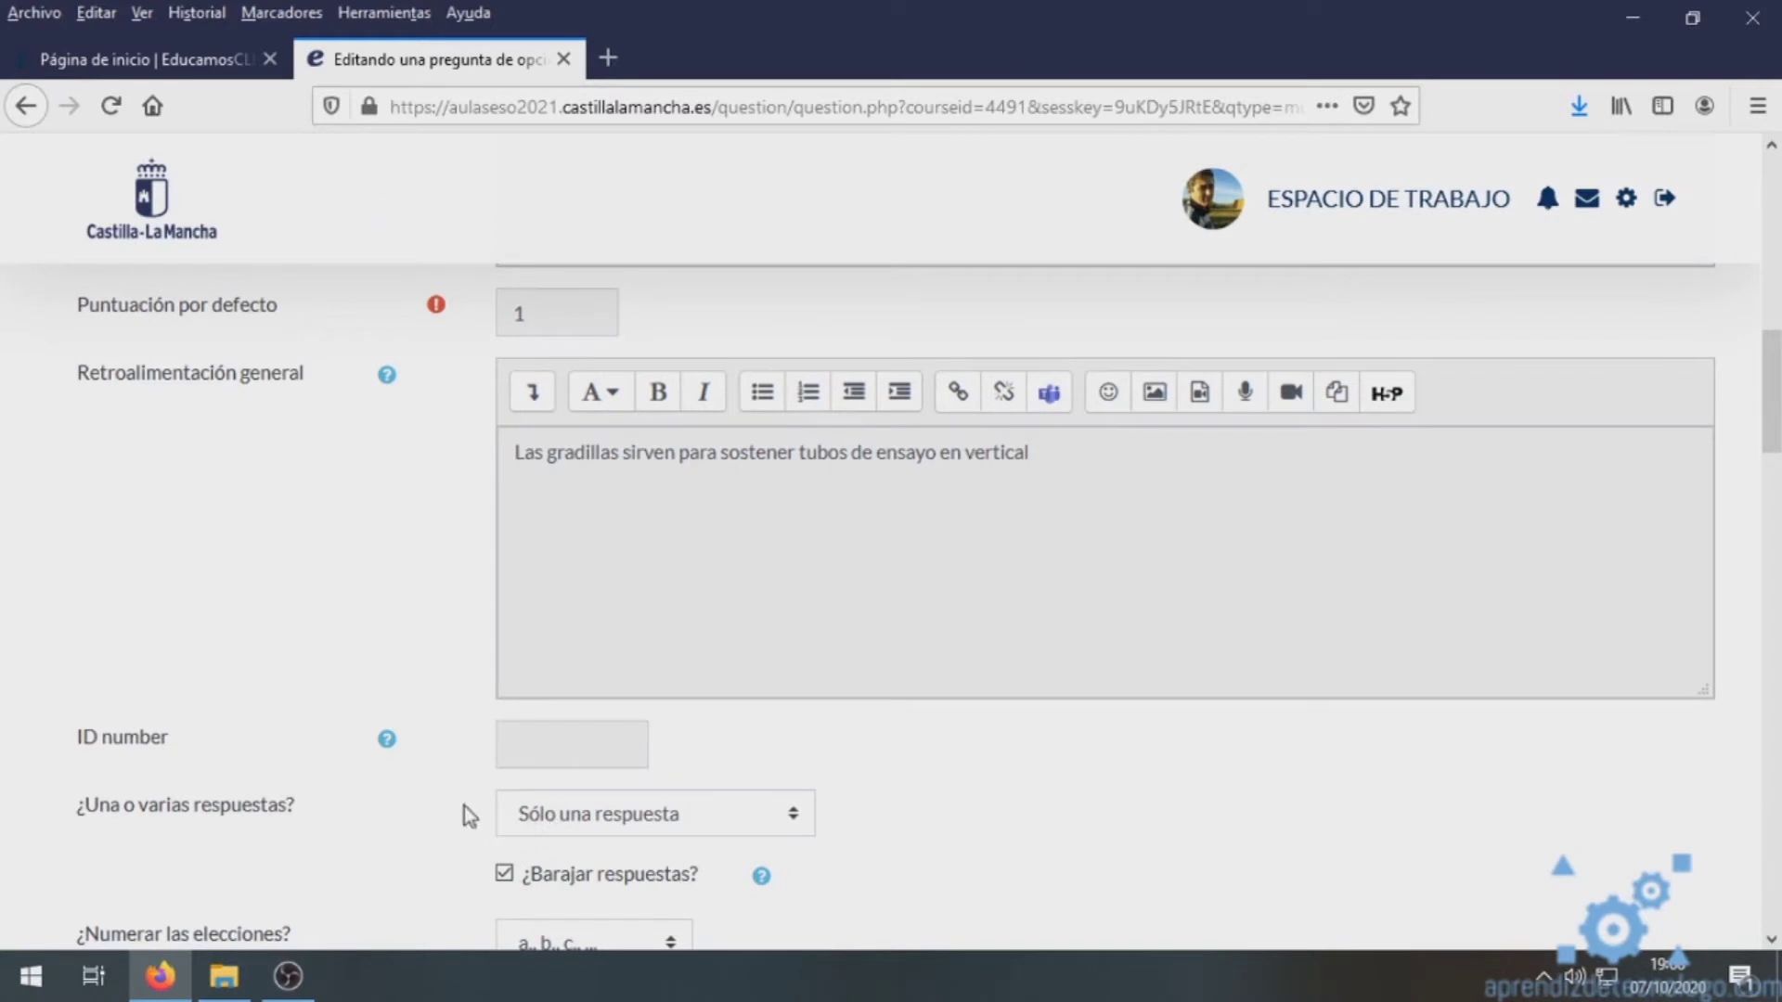
scroll(487, 822, "down", 6)
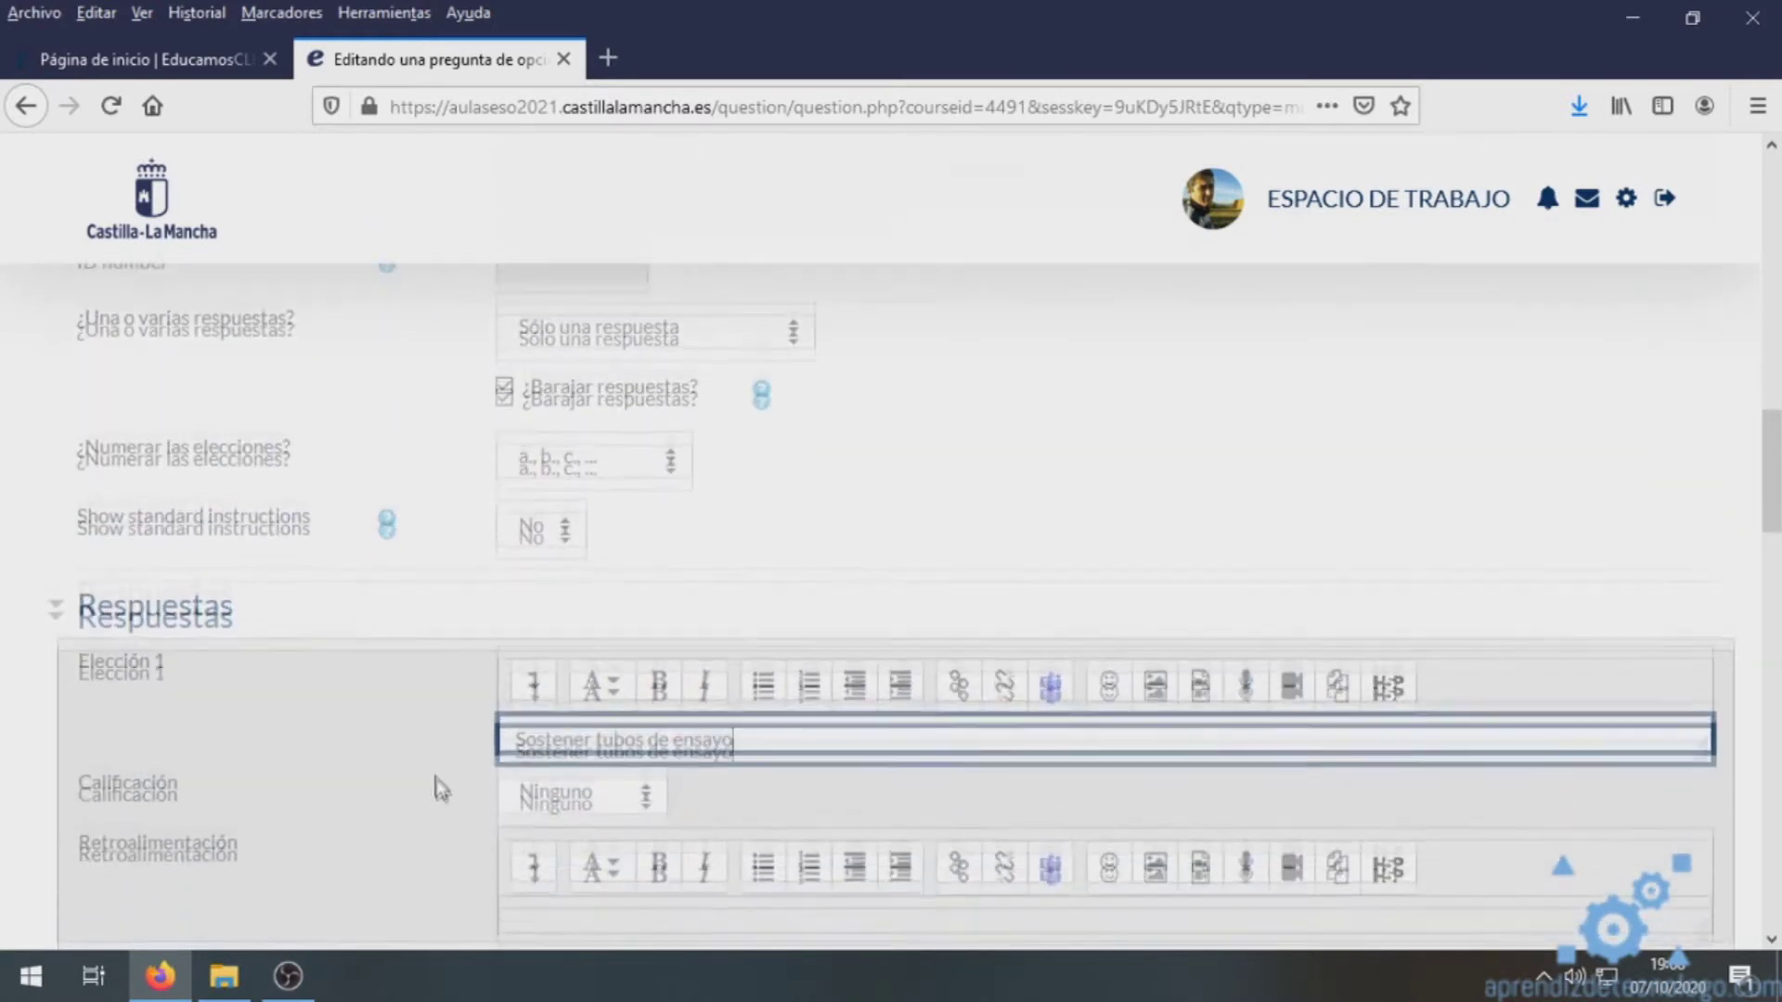
scroll(454, 608, "up", 1)
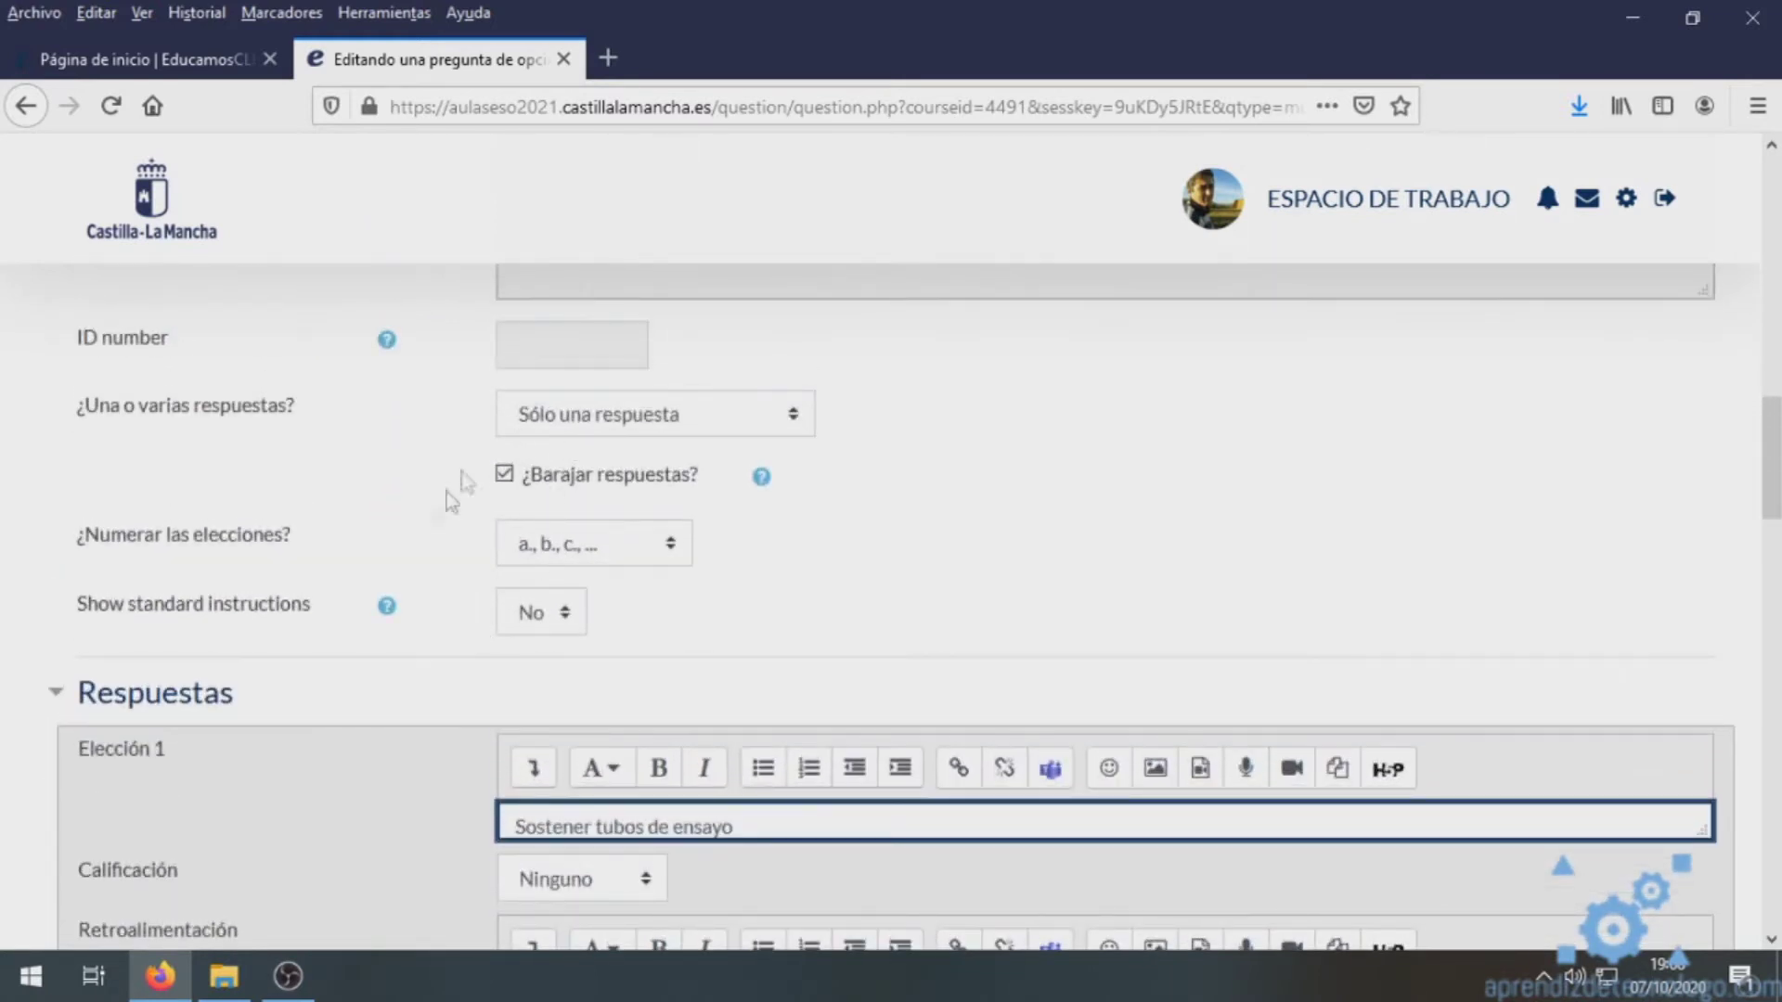
scroll(367, 570, "down", 2)
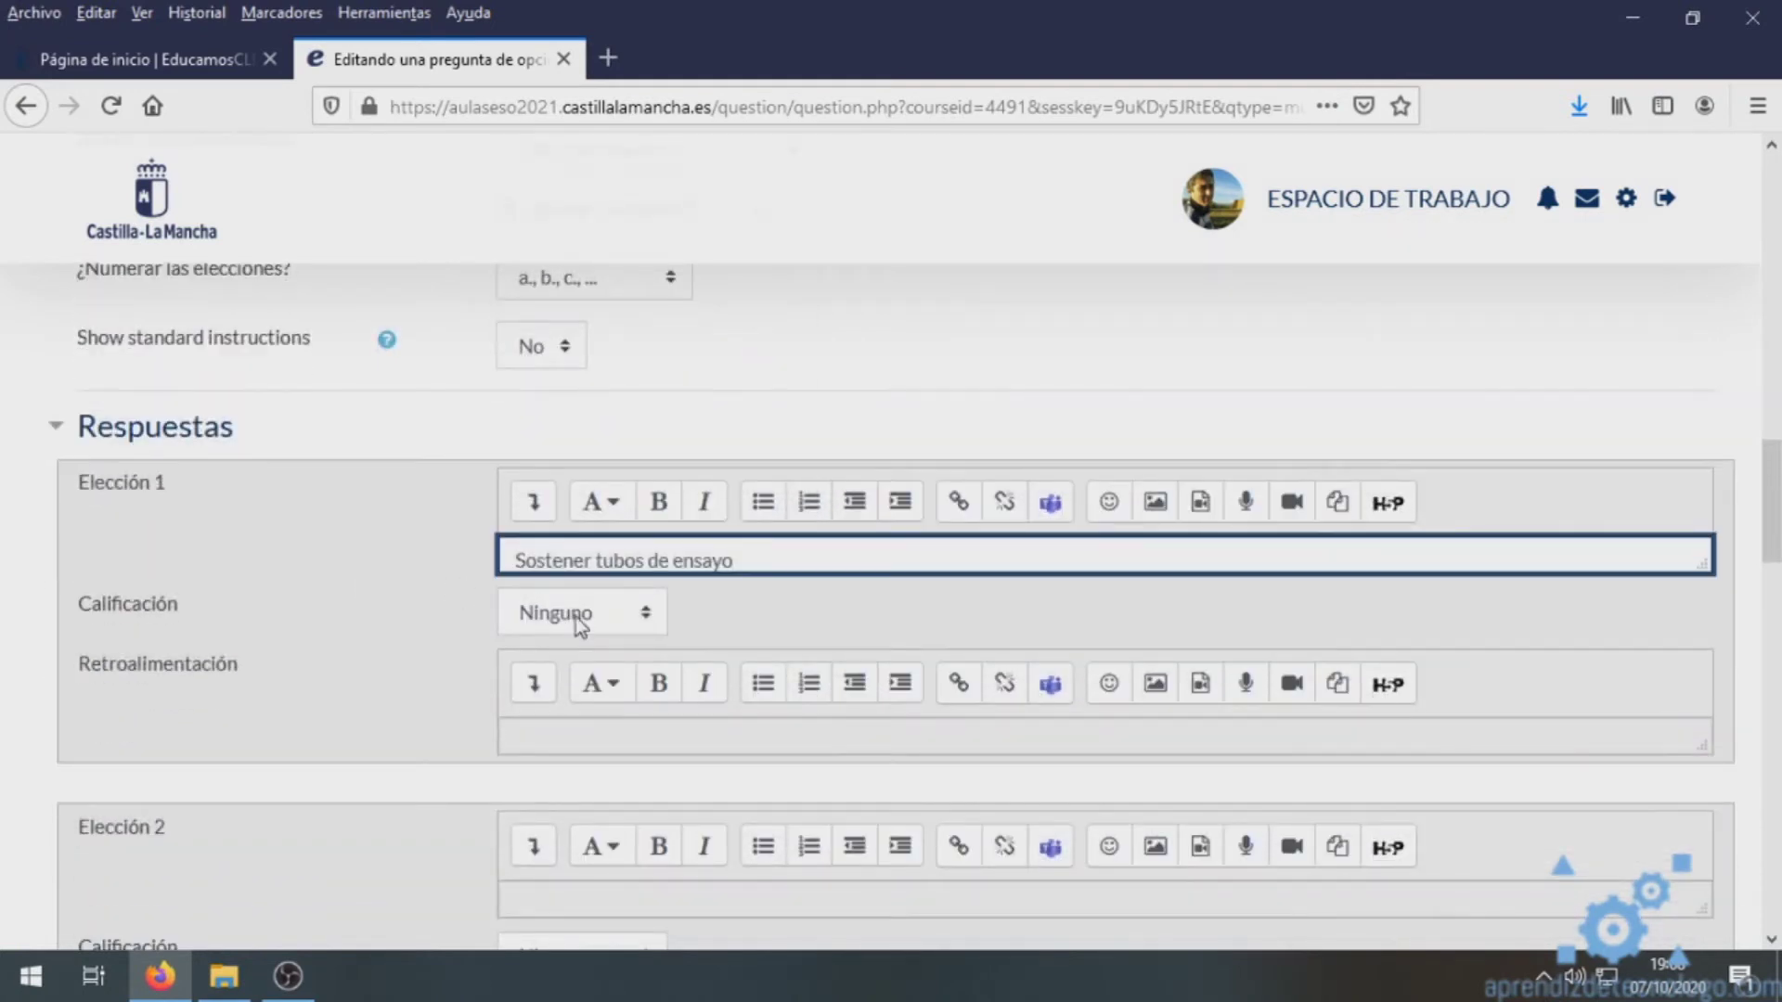
left_click(574, 617)
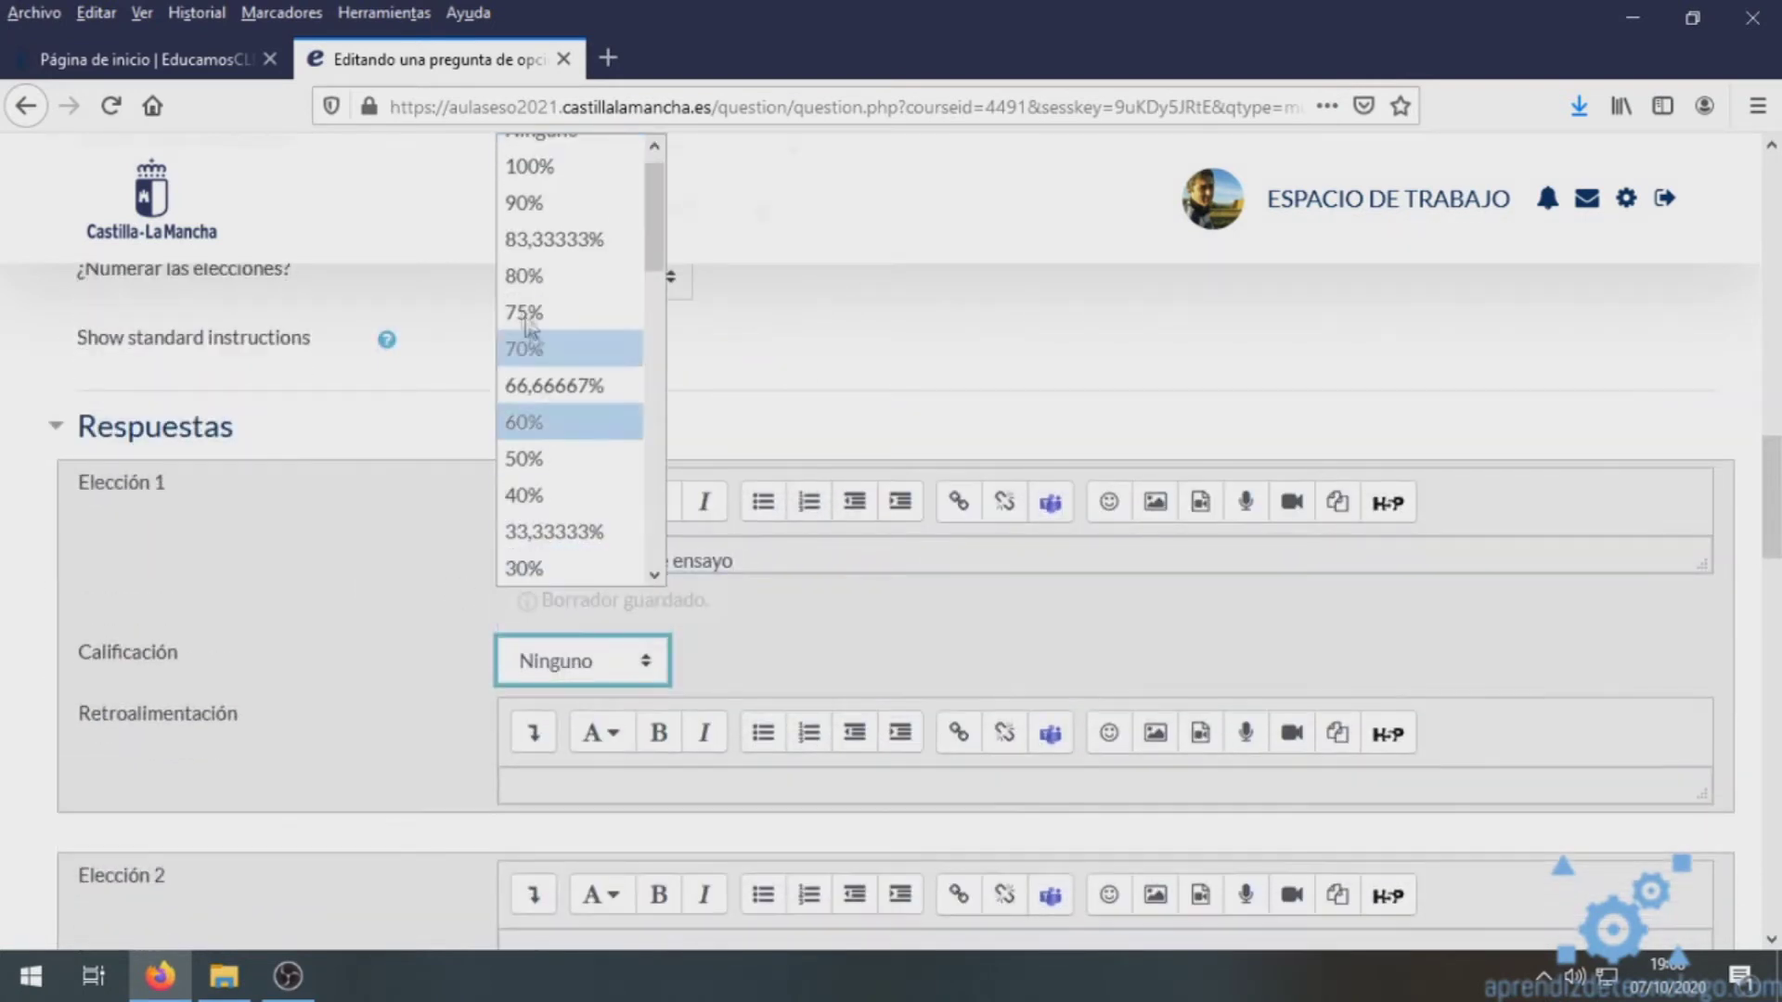
left_click(529, 167)
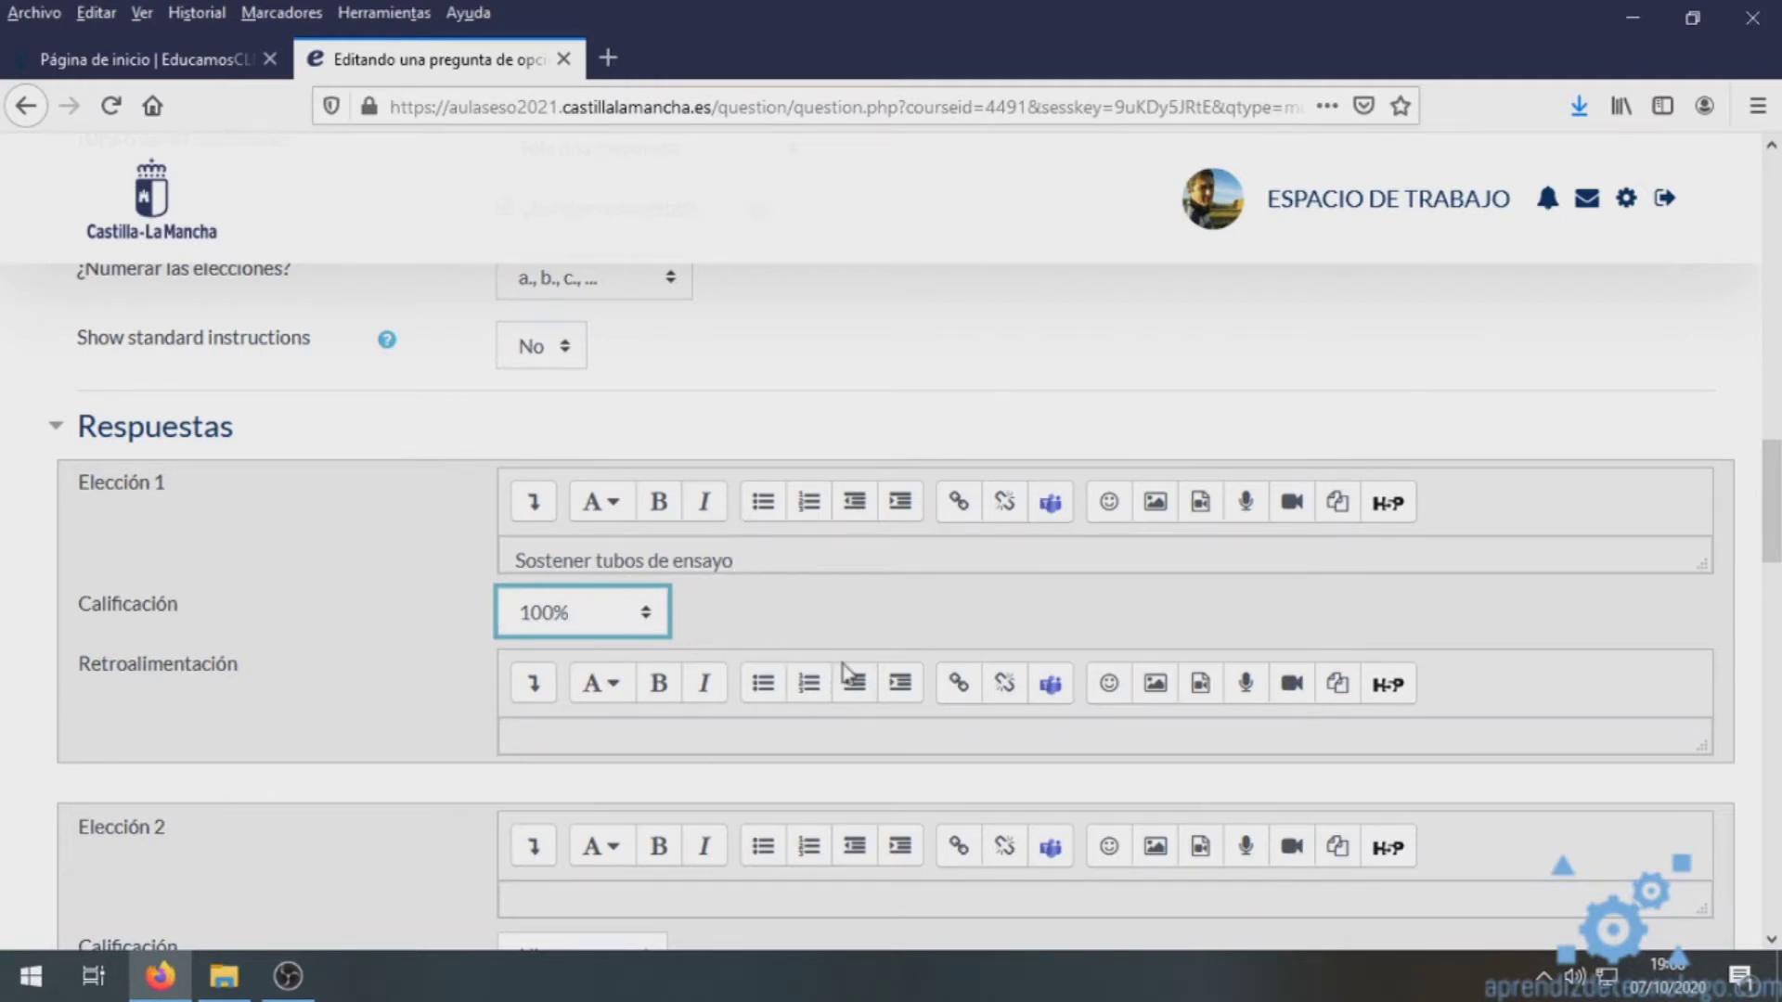
- Enter "Sostener tubos de ensayo para calentarlos." as the text of the second answer choice (Elección 2)
scroll(840, 684, "down", 2)
left_click(654, 765)
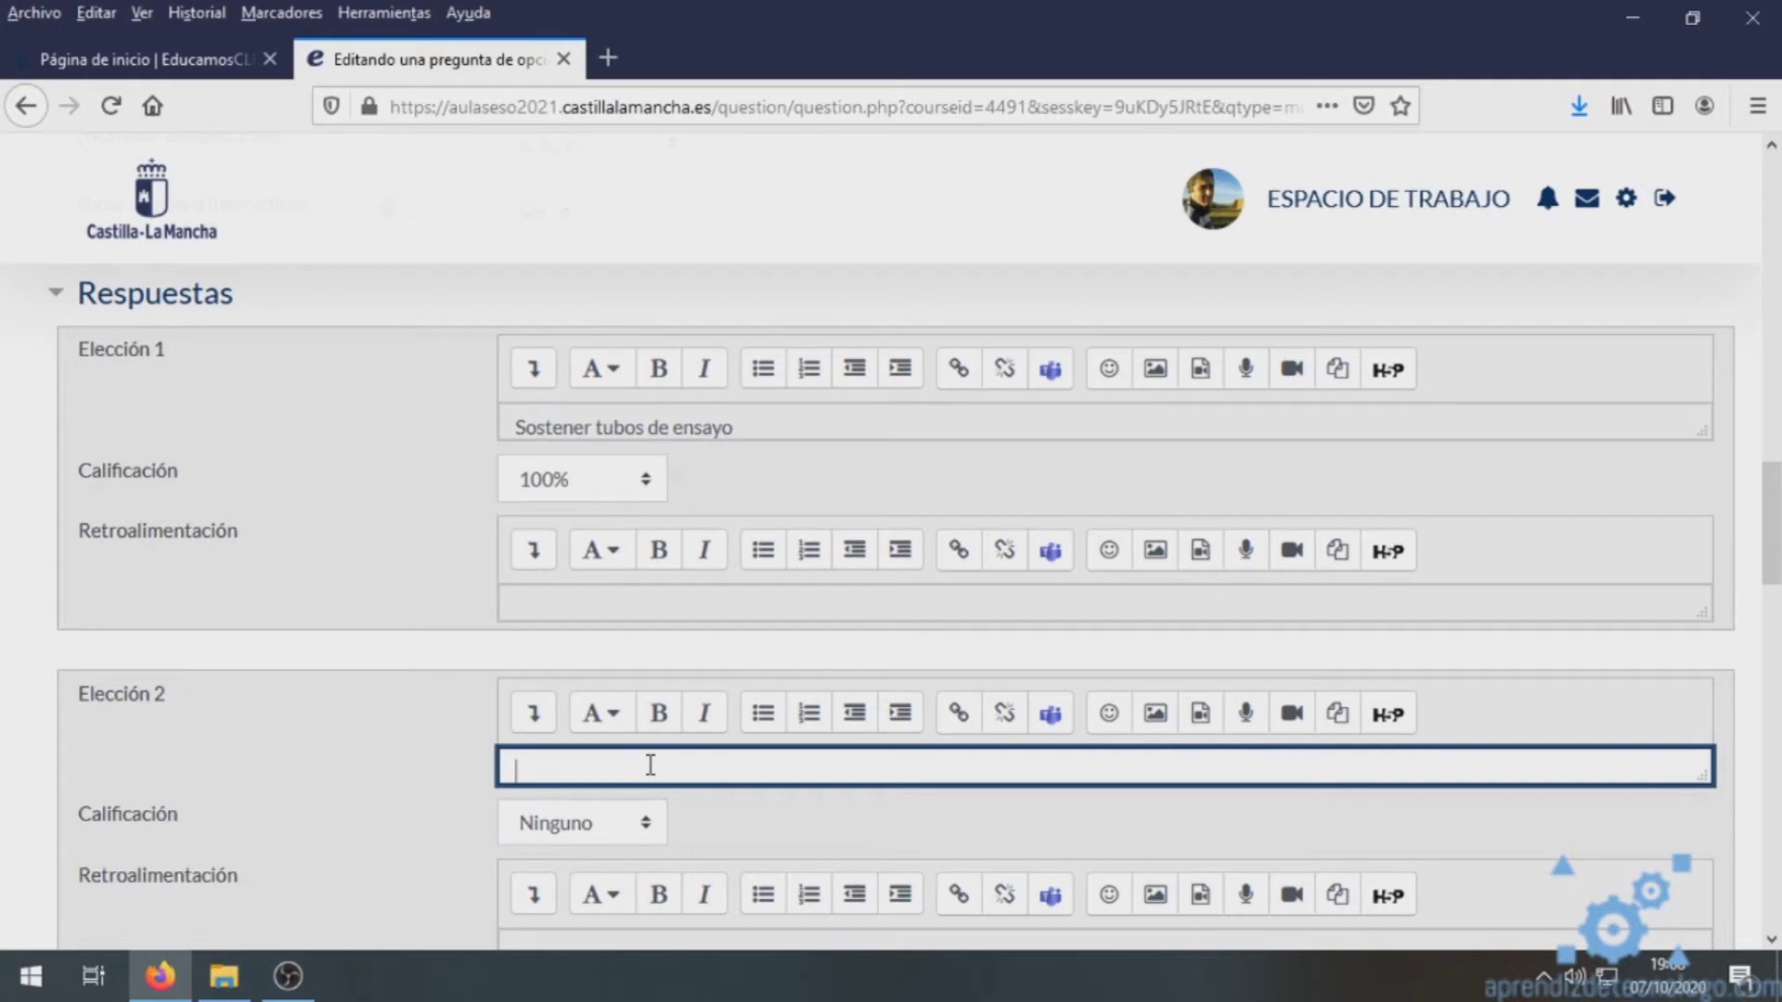
type("Sostener tubos de ens")
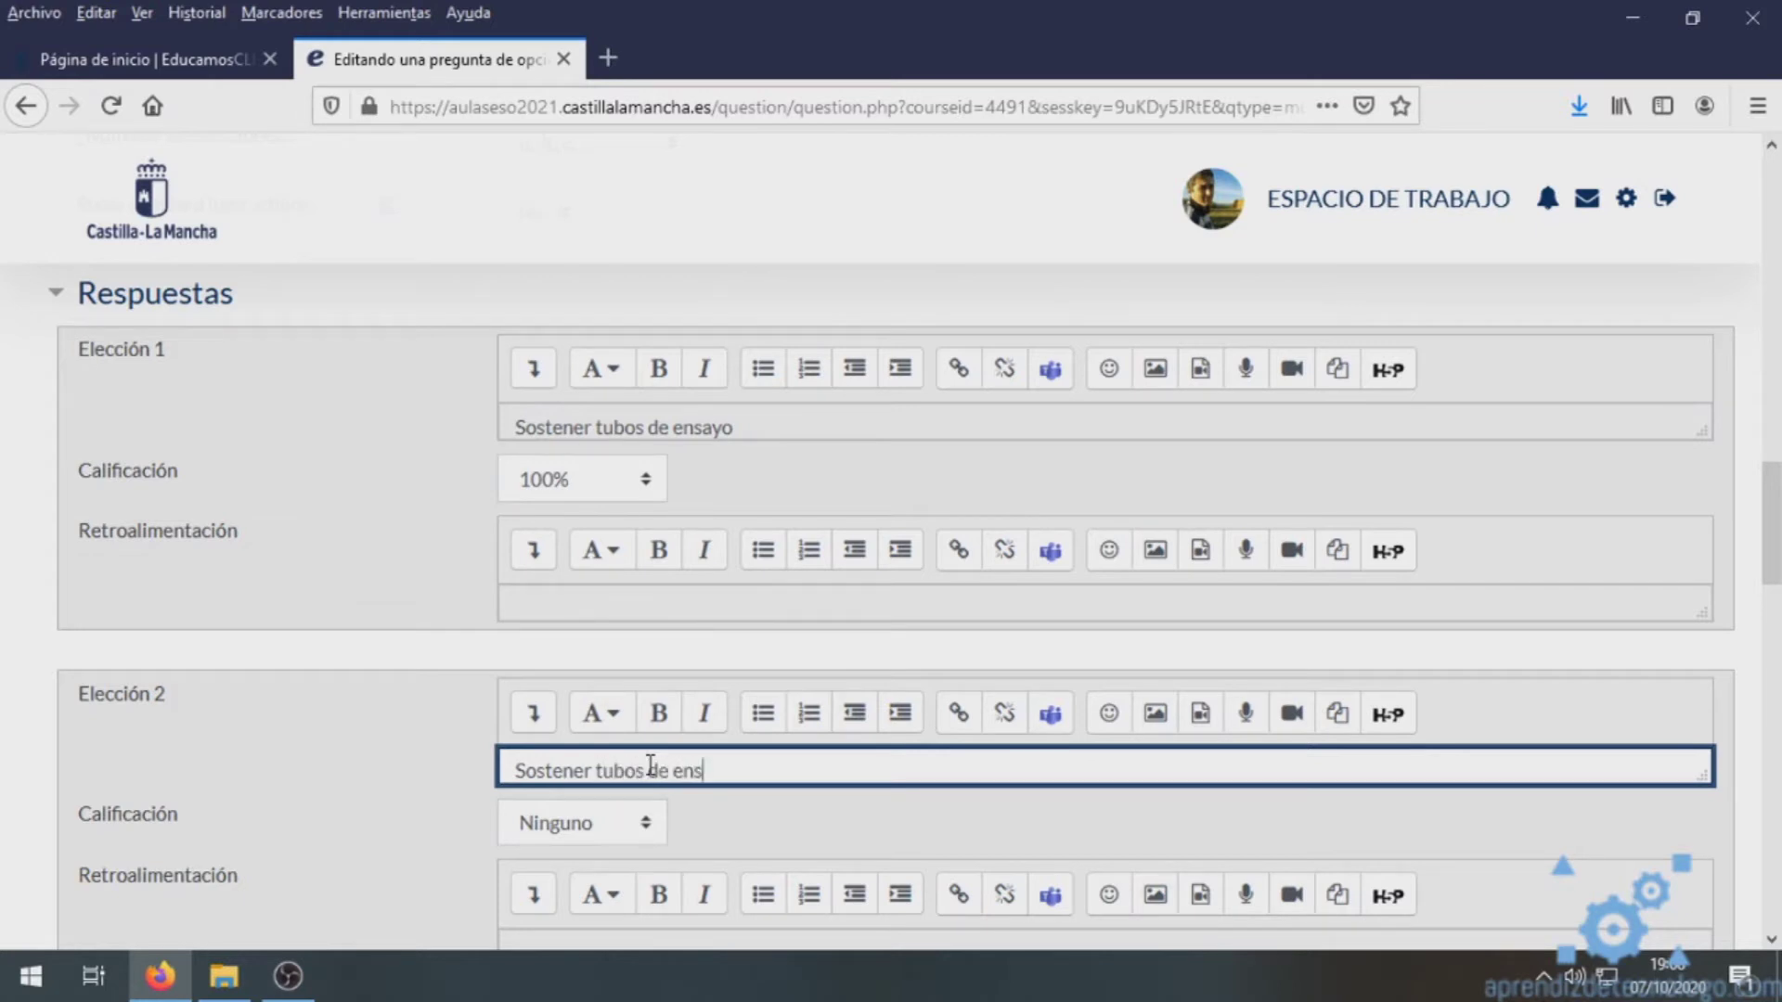
type("ayo cuando")
key("BackSpace")
key("BackSpace")
key("BackSpace")
type("para calentarlos.")
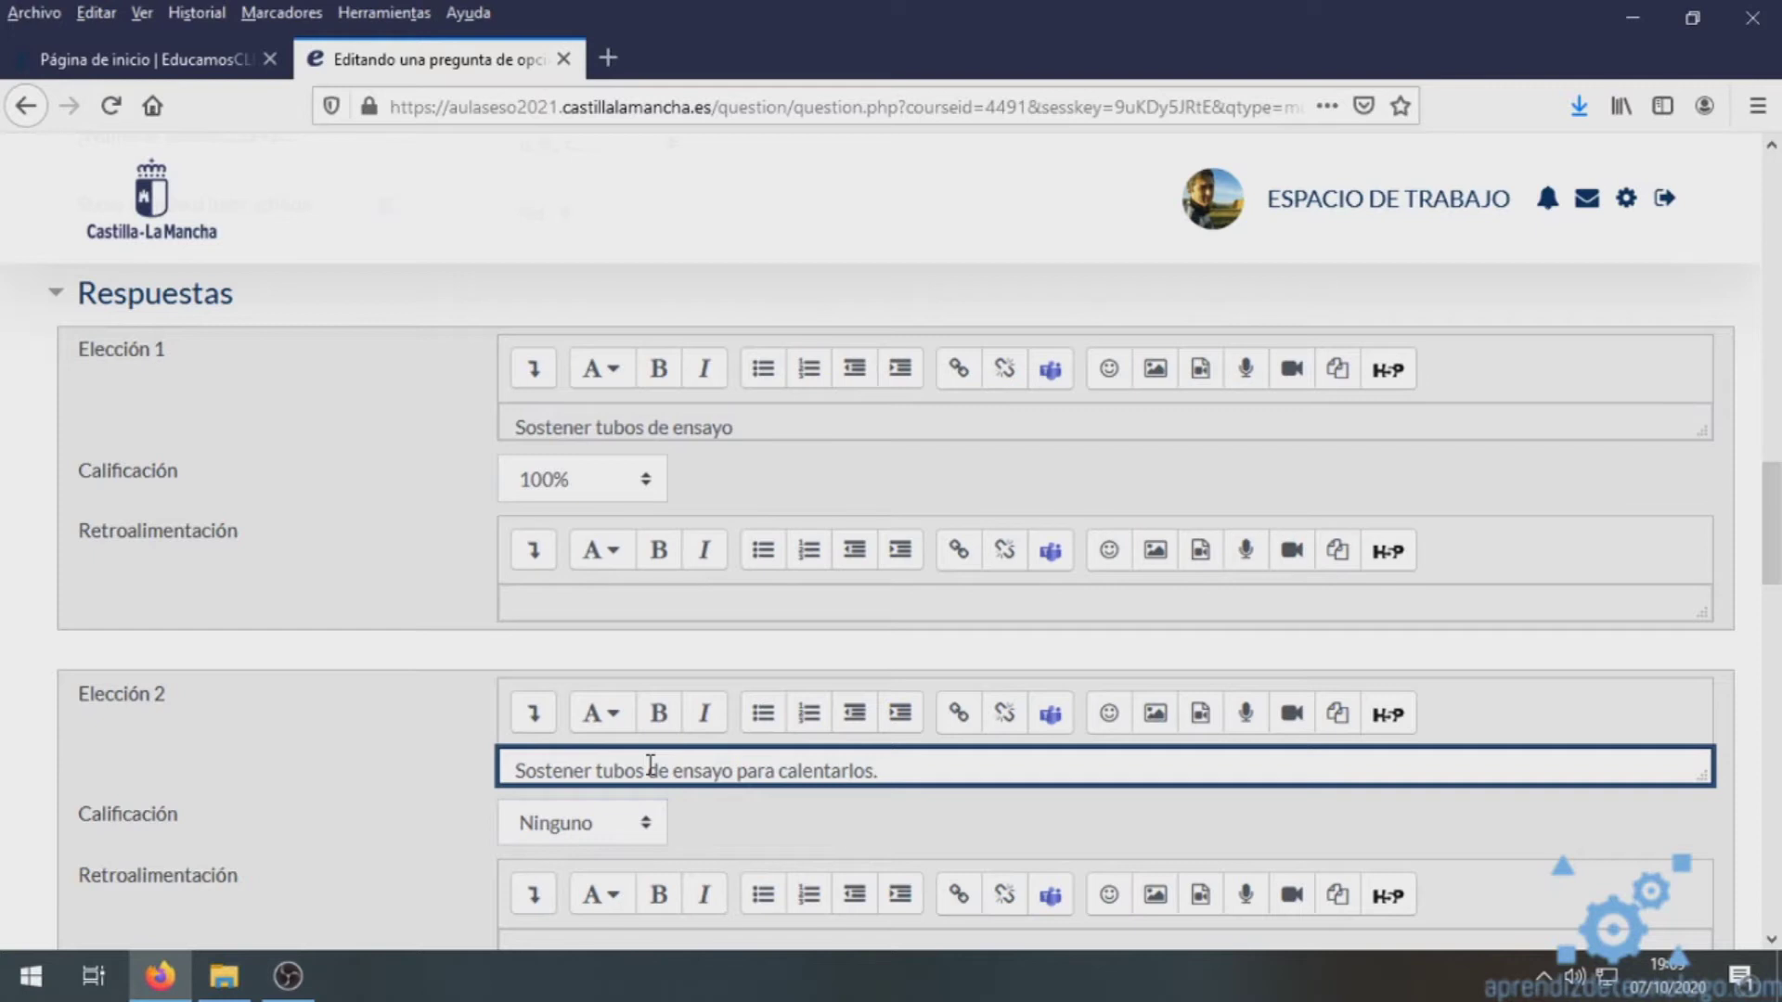
- Grade the second answer choice at 40% and enter "Las gradillas no se usan para calentar." as its feedback
left_click(599, 835)
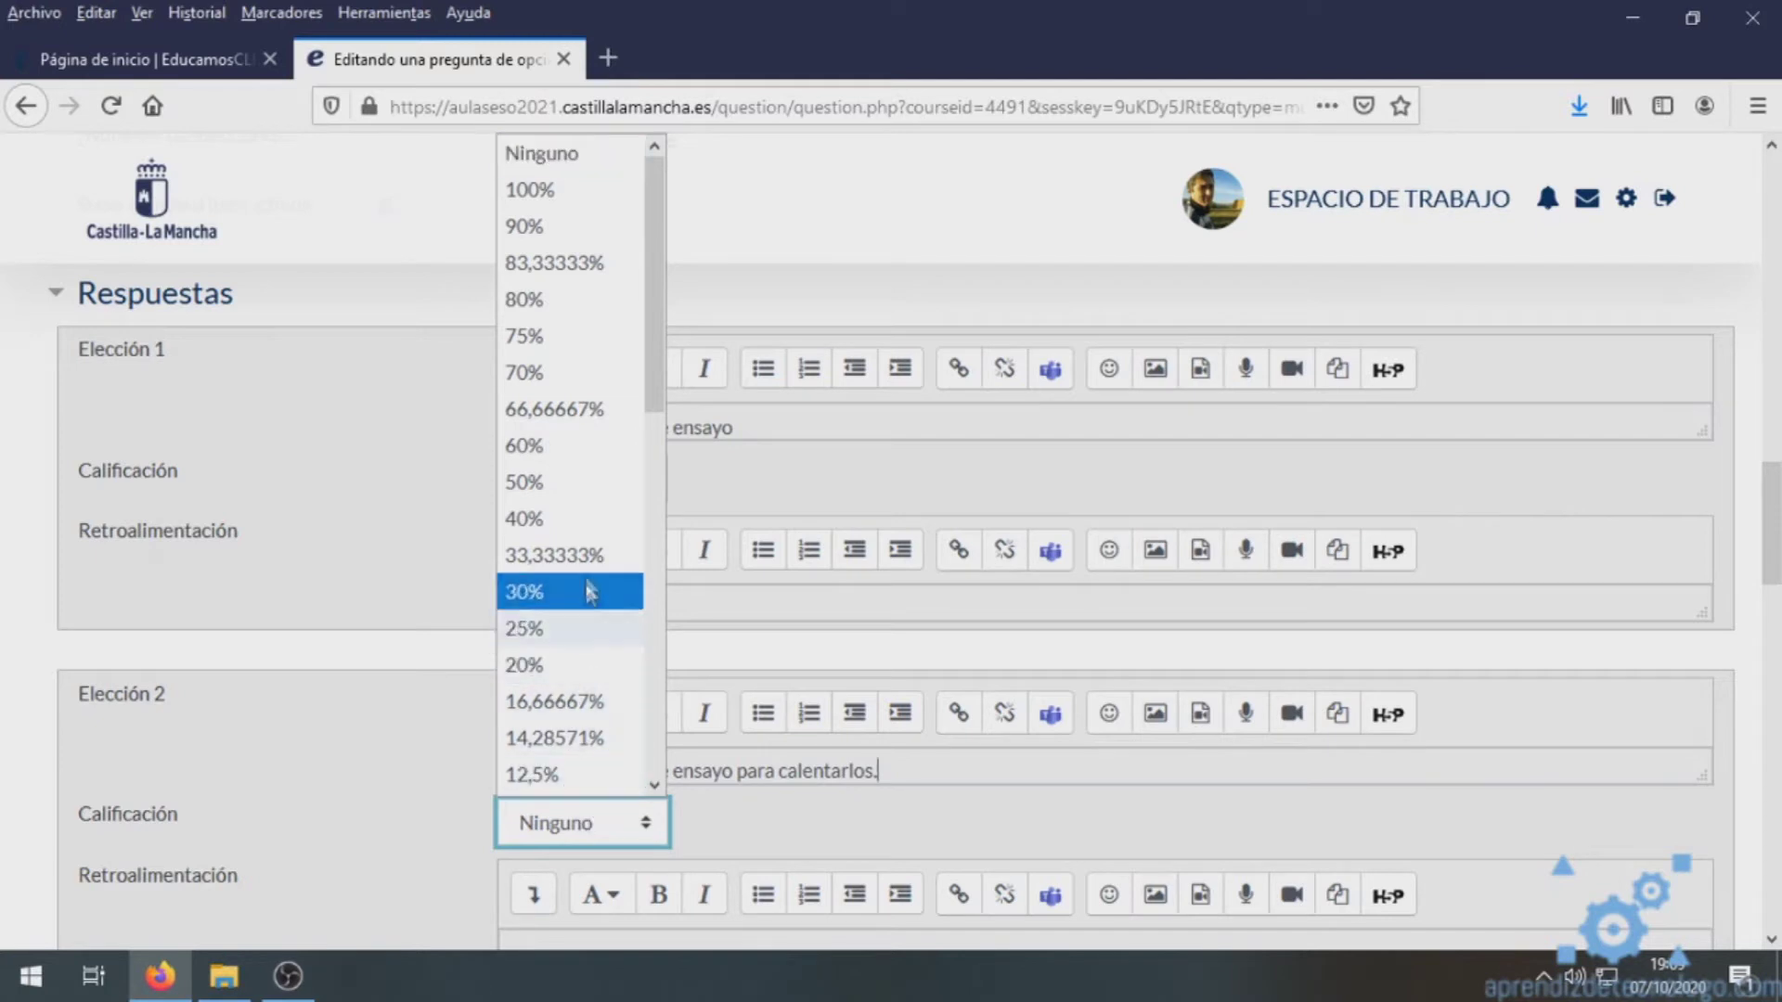
left_click(583, 523)
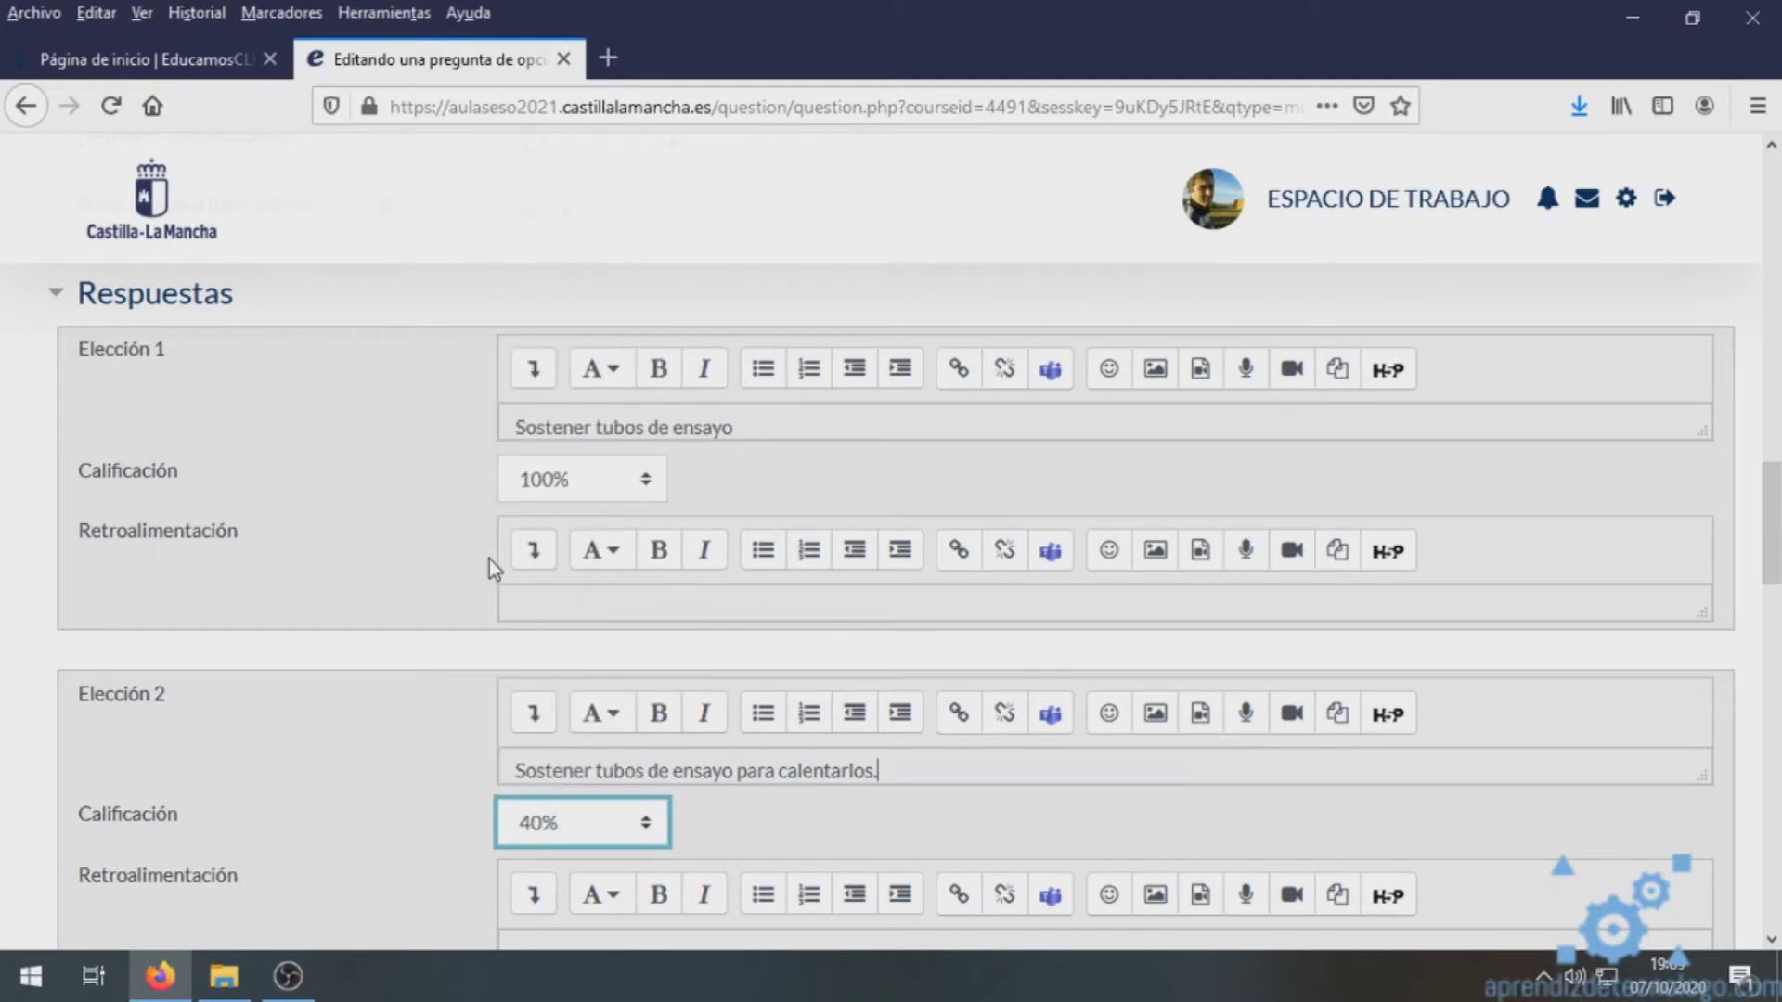
scroll(543, 838, "down", 2)
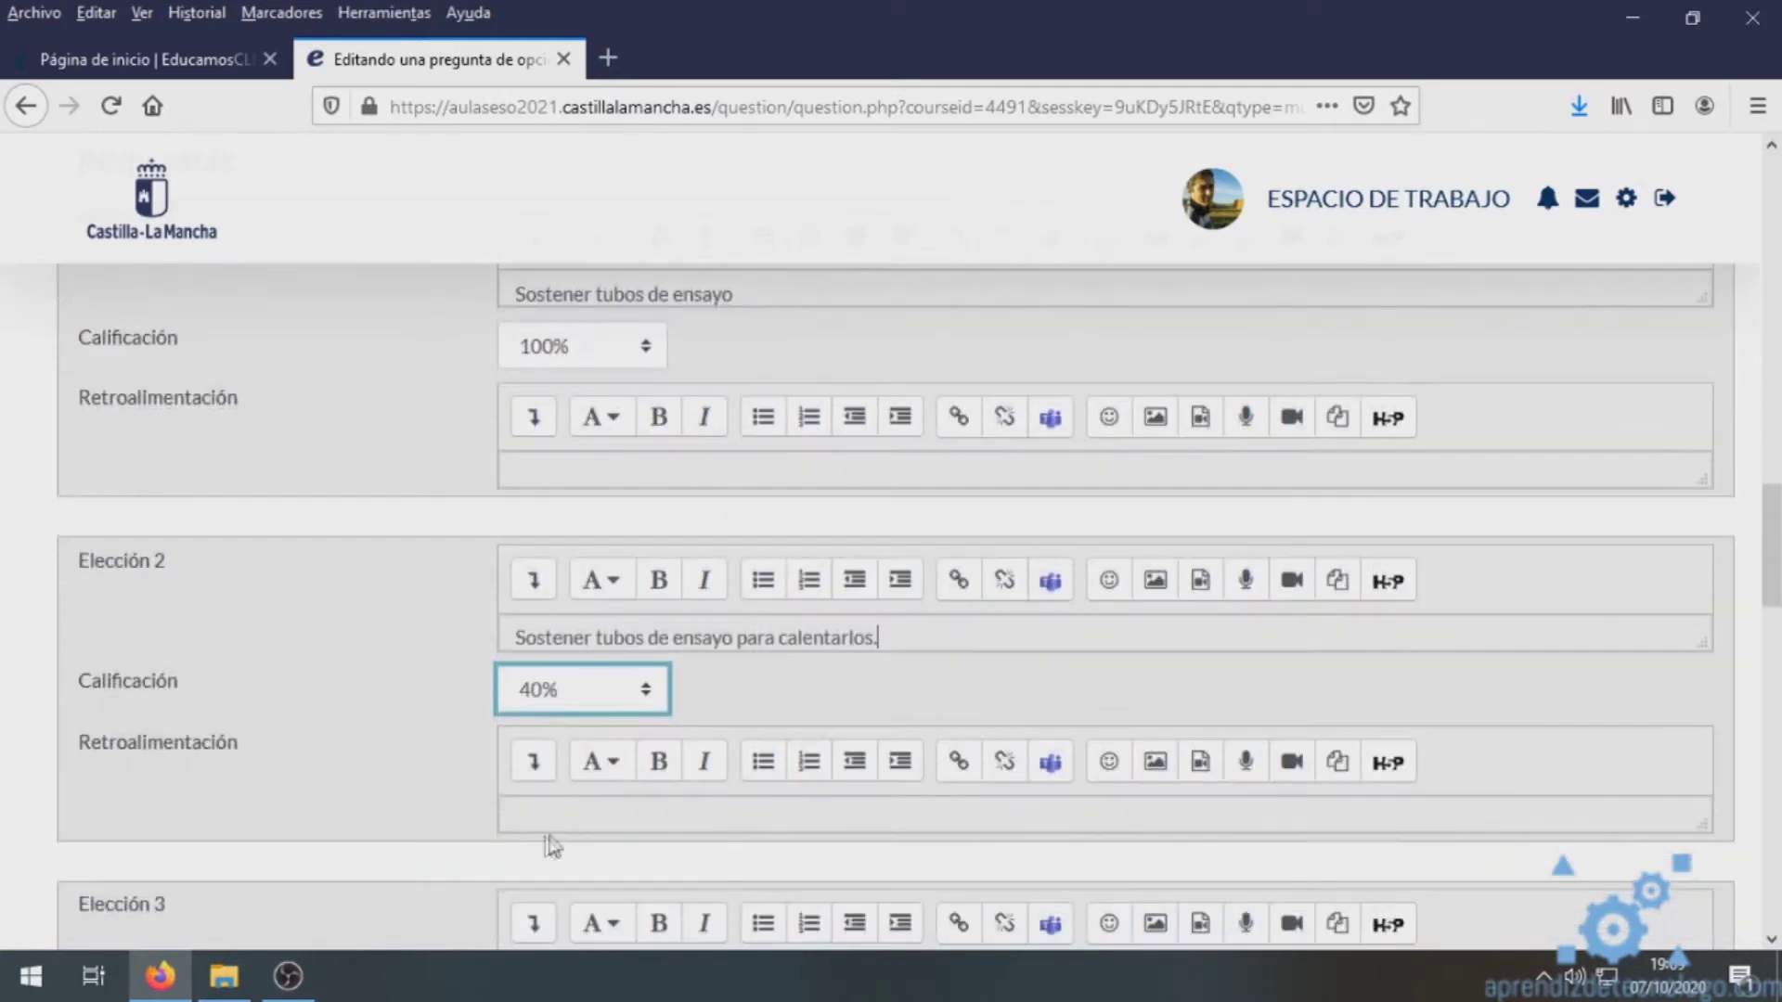
left_click(557, 816)
type("Las gradillas no se usan ele")
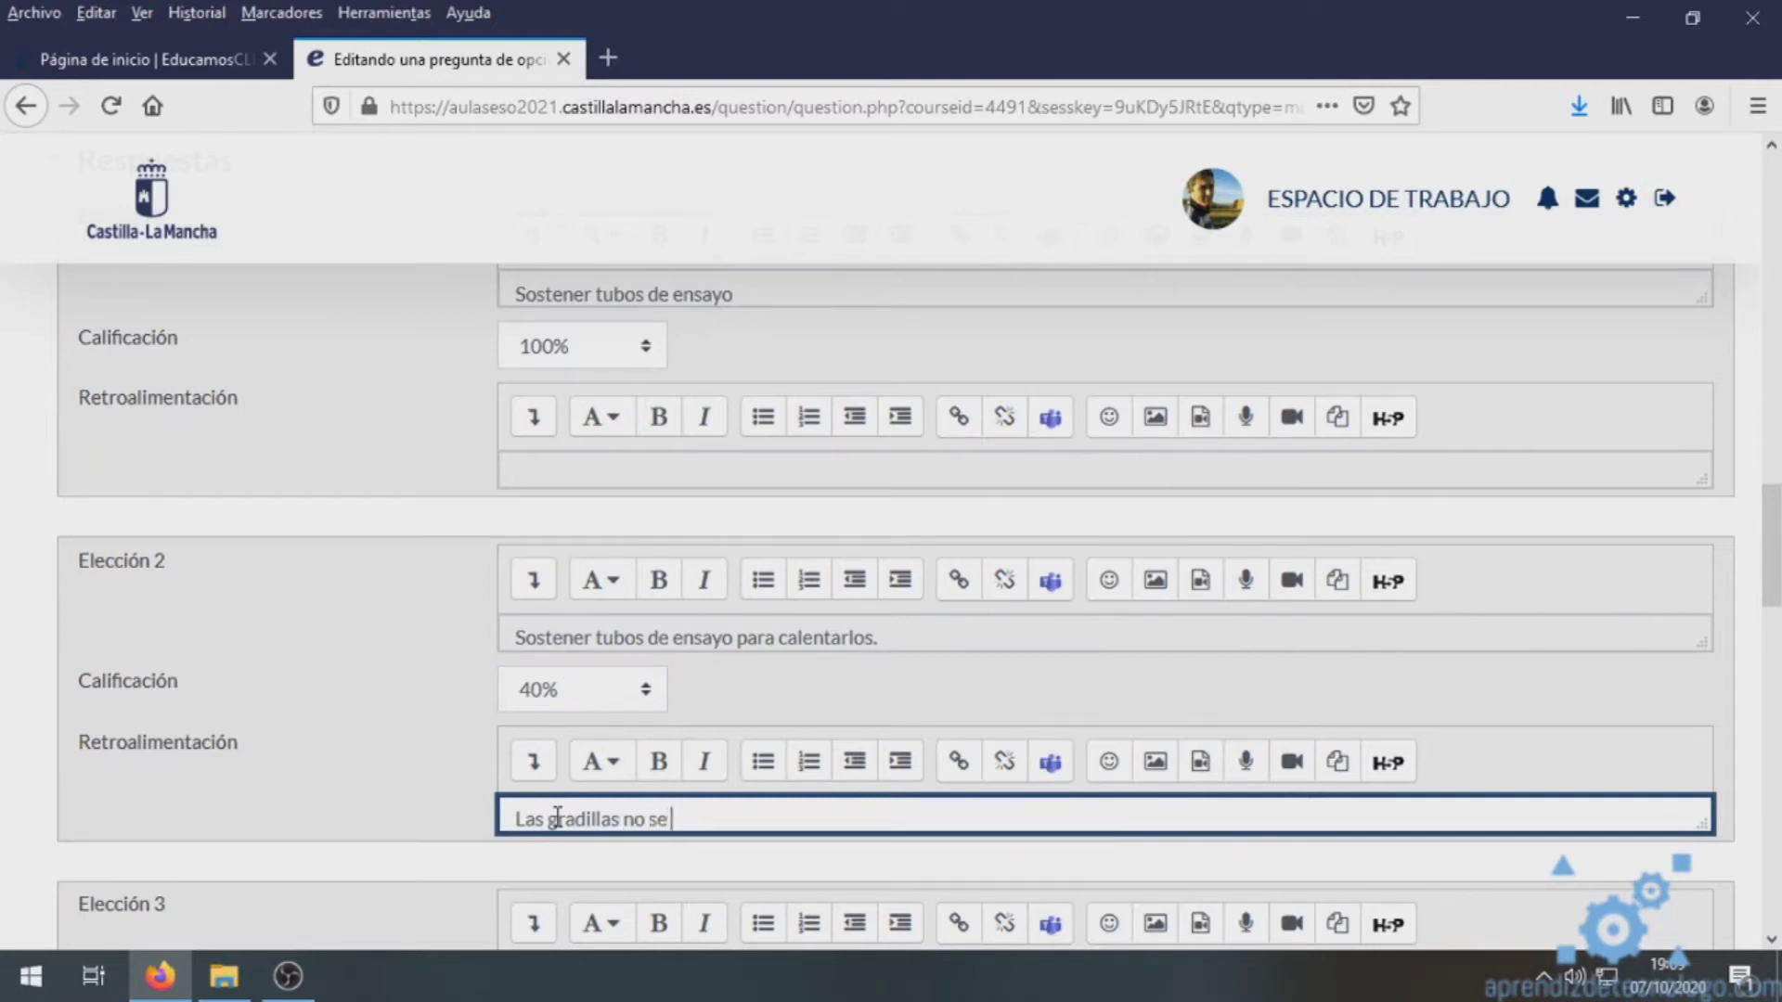
key("BackSpace")
type("para calentar.")
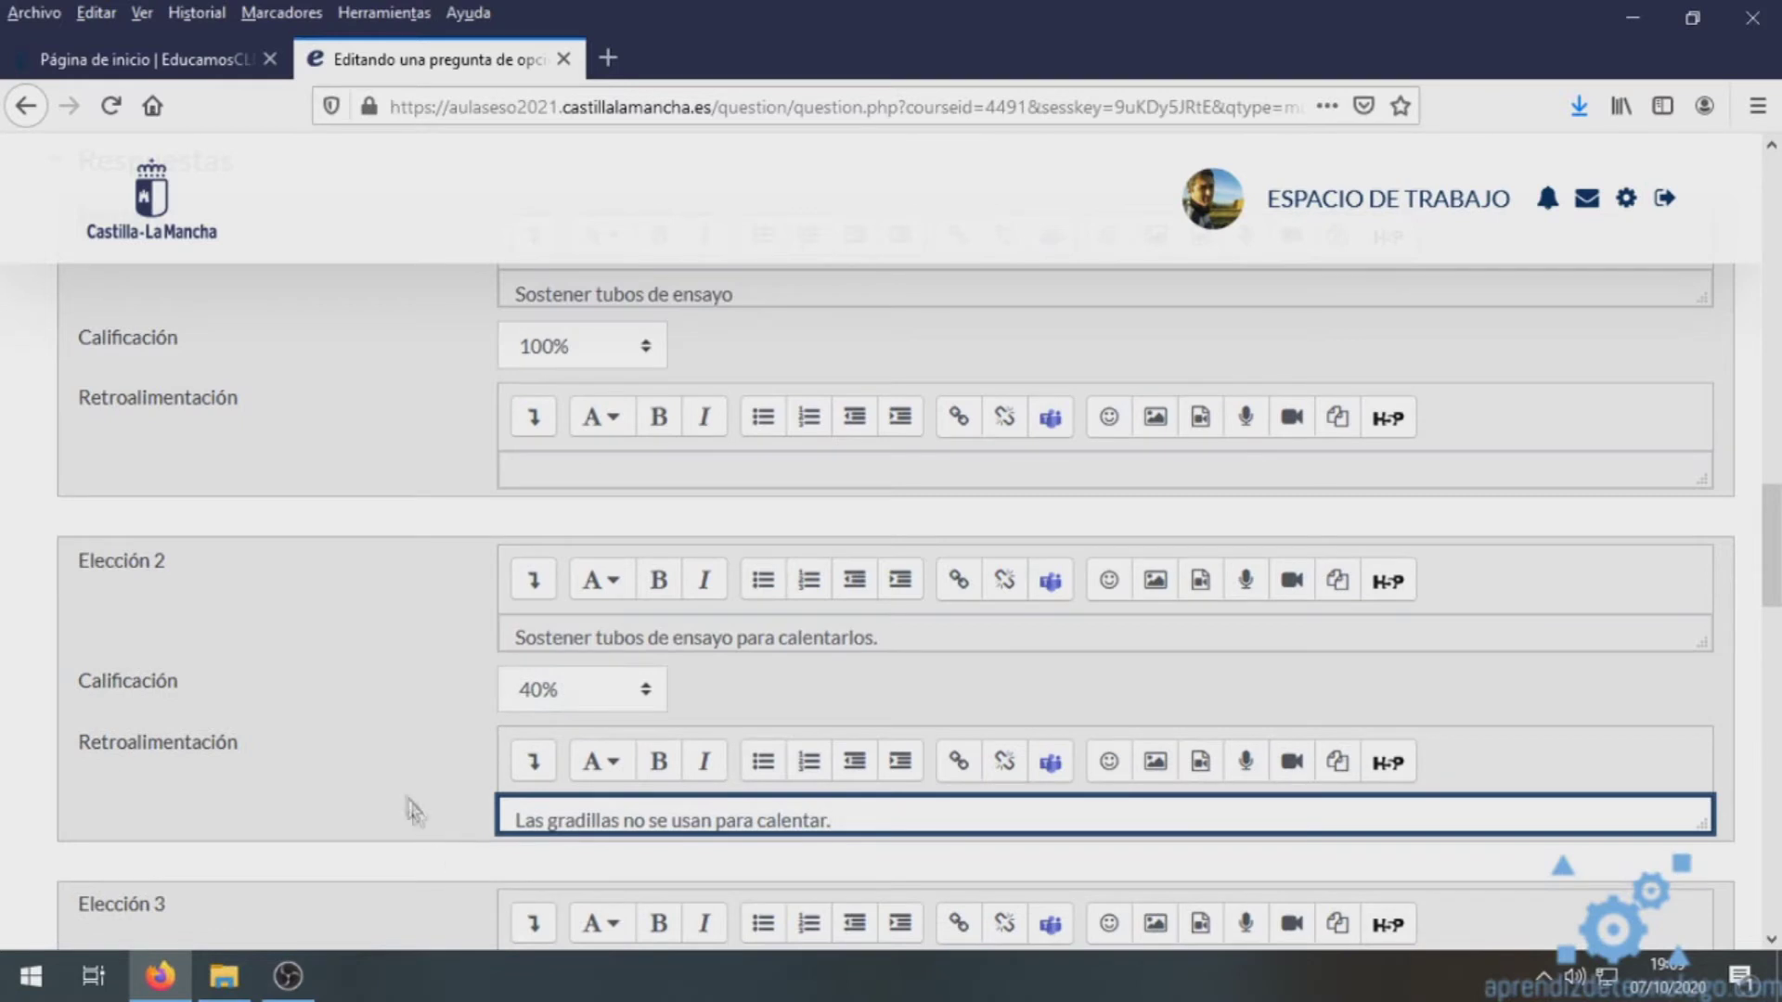
- Enter "Para medir volúmenes" as the text of the third answer choice (Elección 3)
scroll(446, 784, "down", 2)
left_click(553, 852)
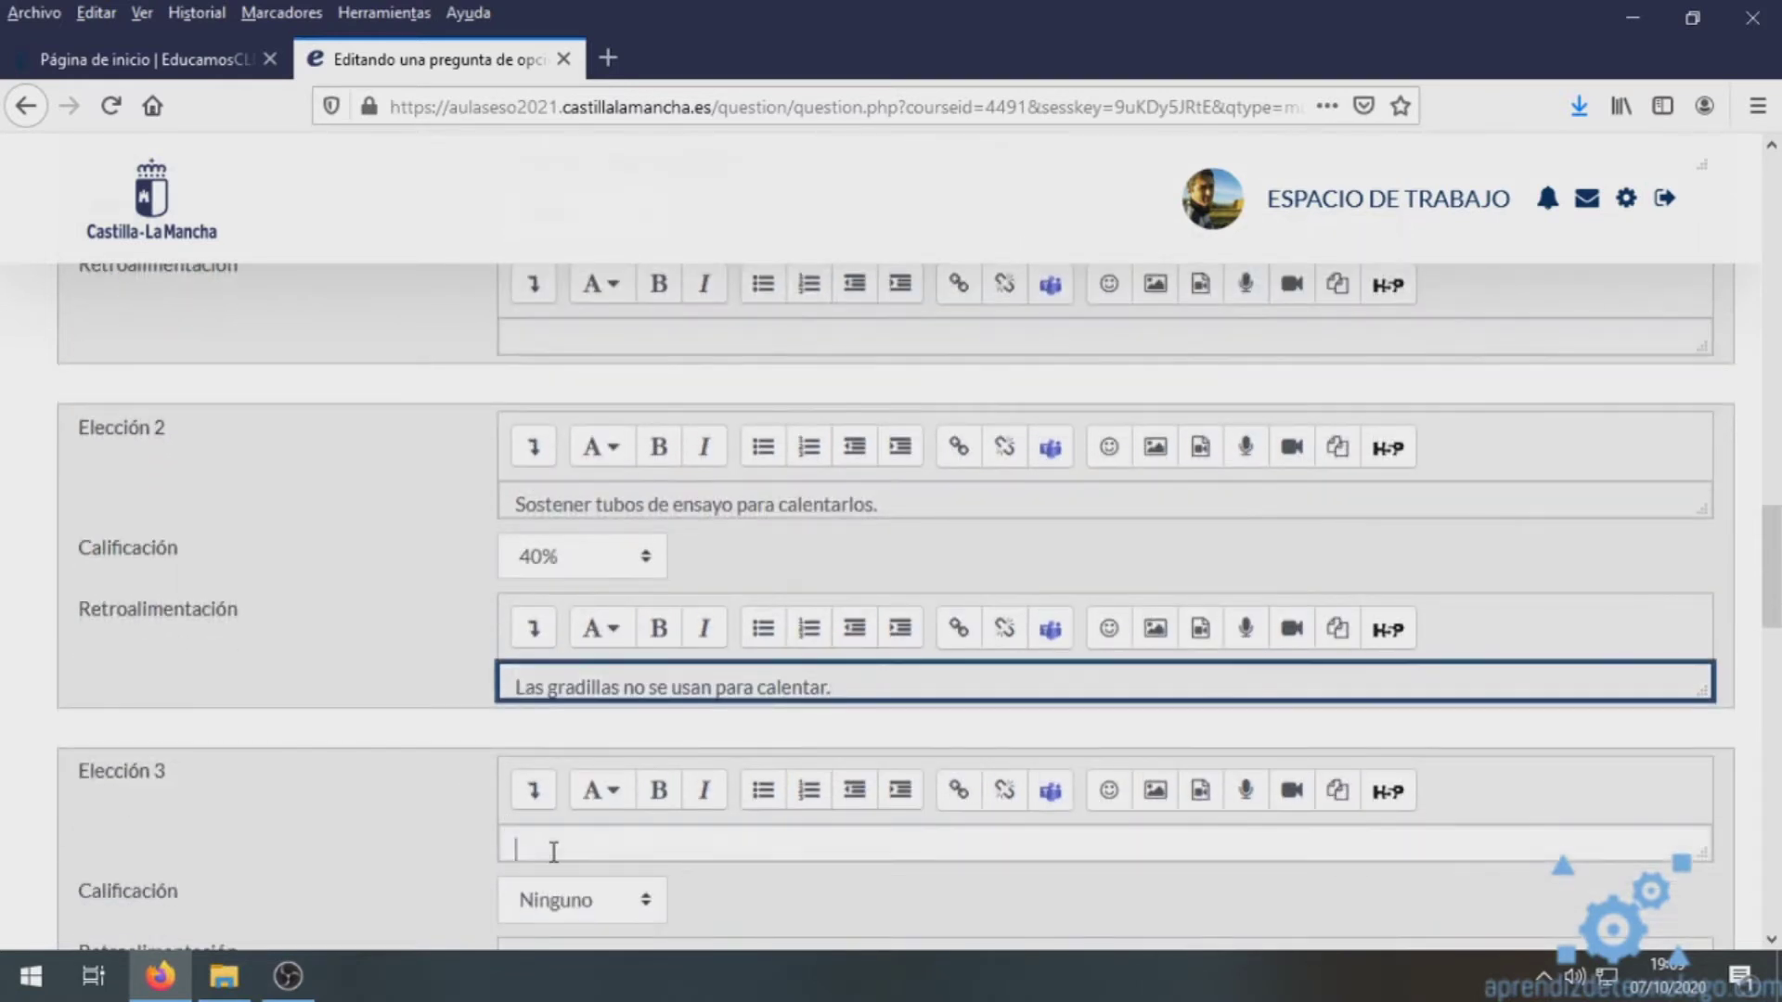
type("Para")
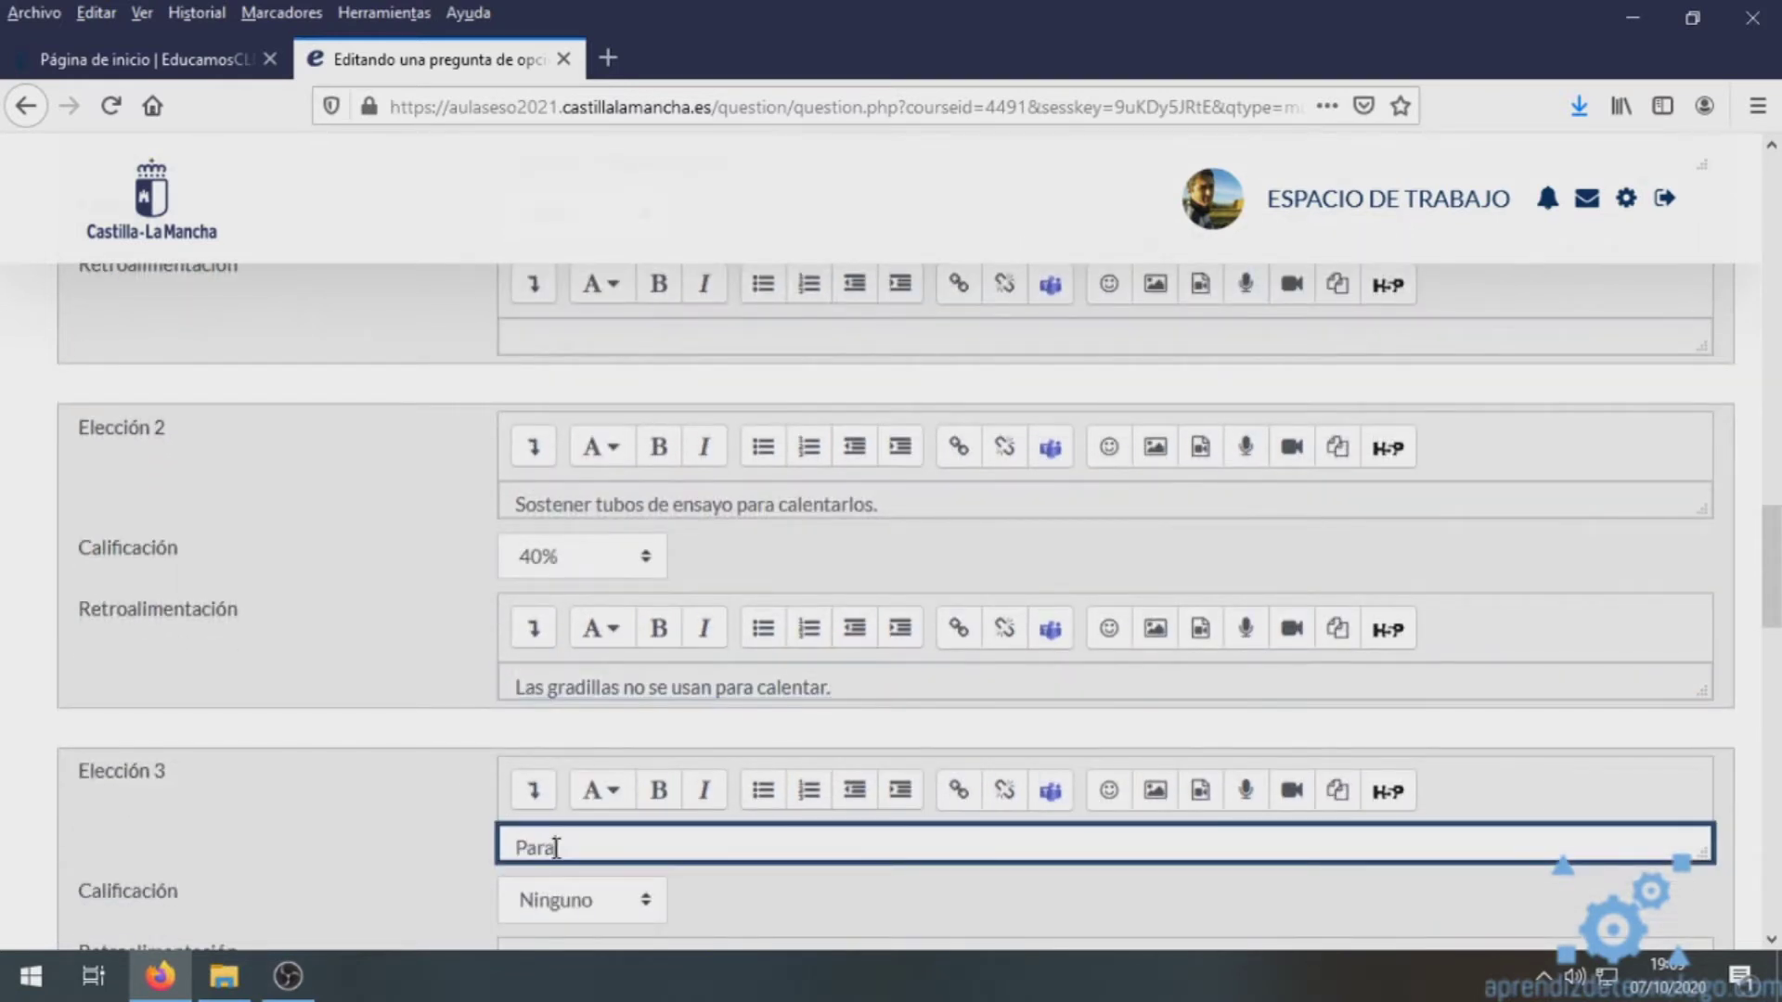
type(" medir volúmenes")
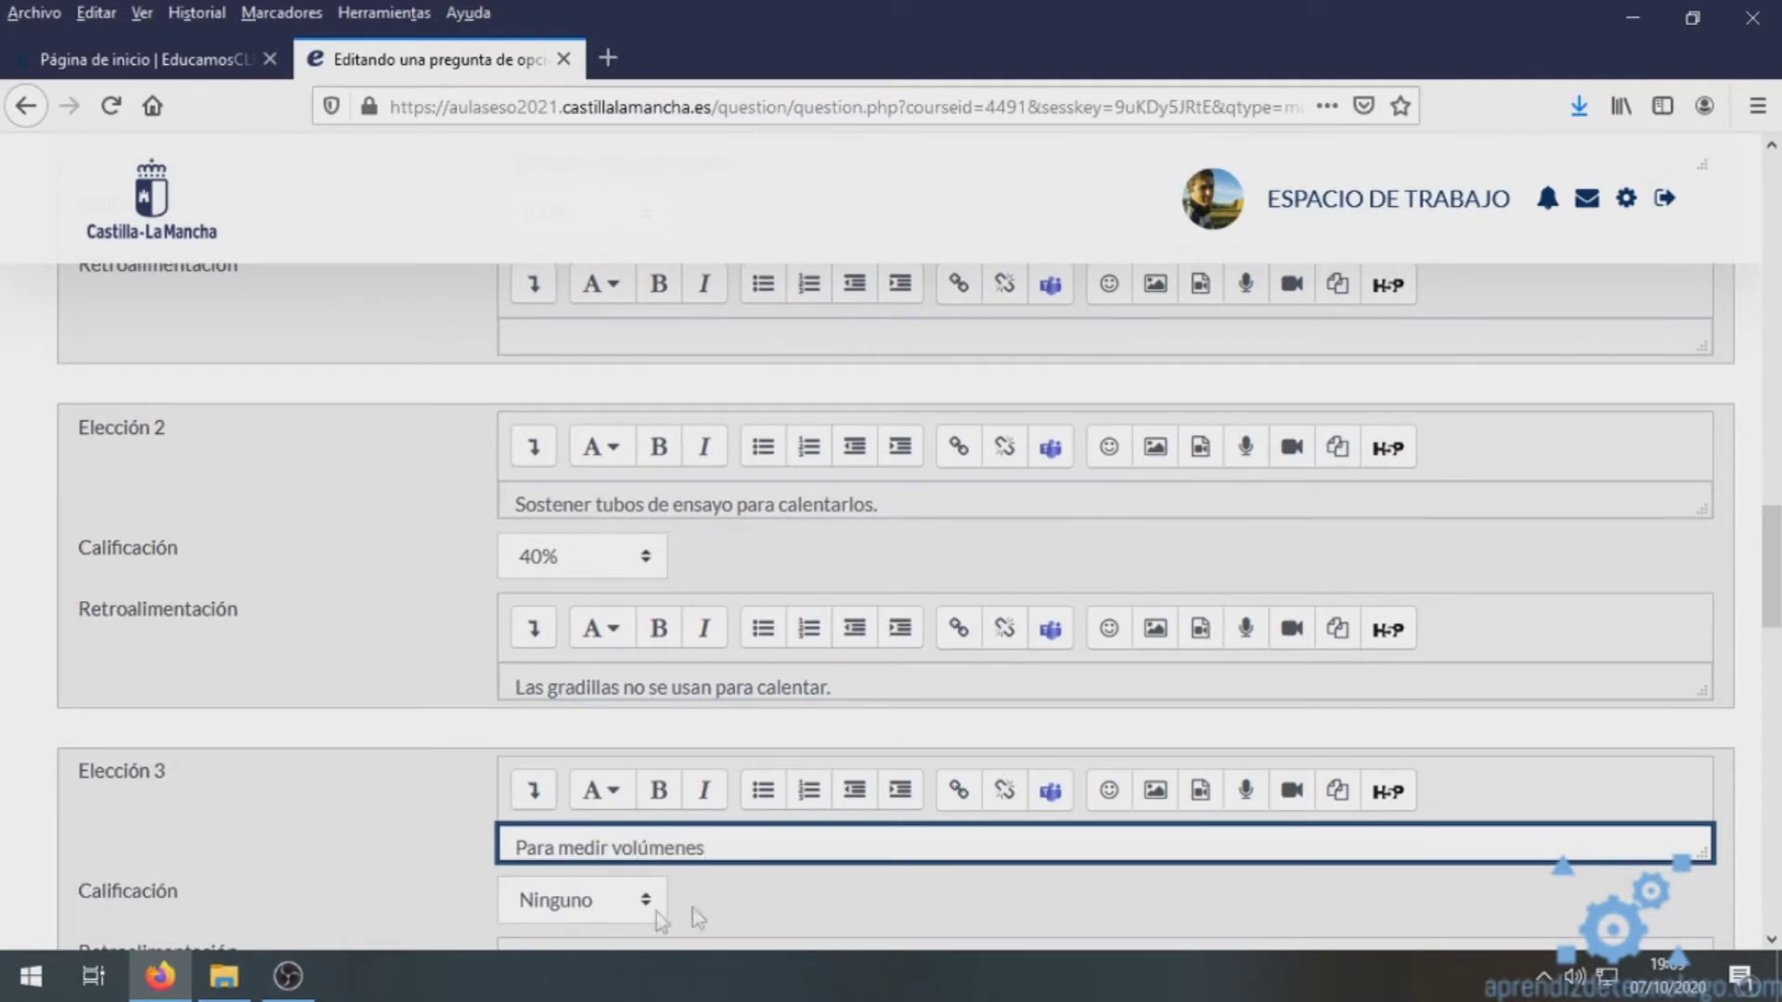
left_click(850, 887)
scroll(851, 888, "down", 2)
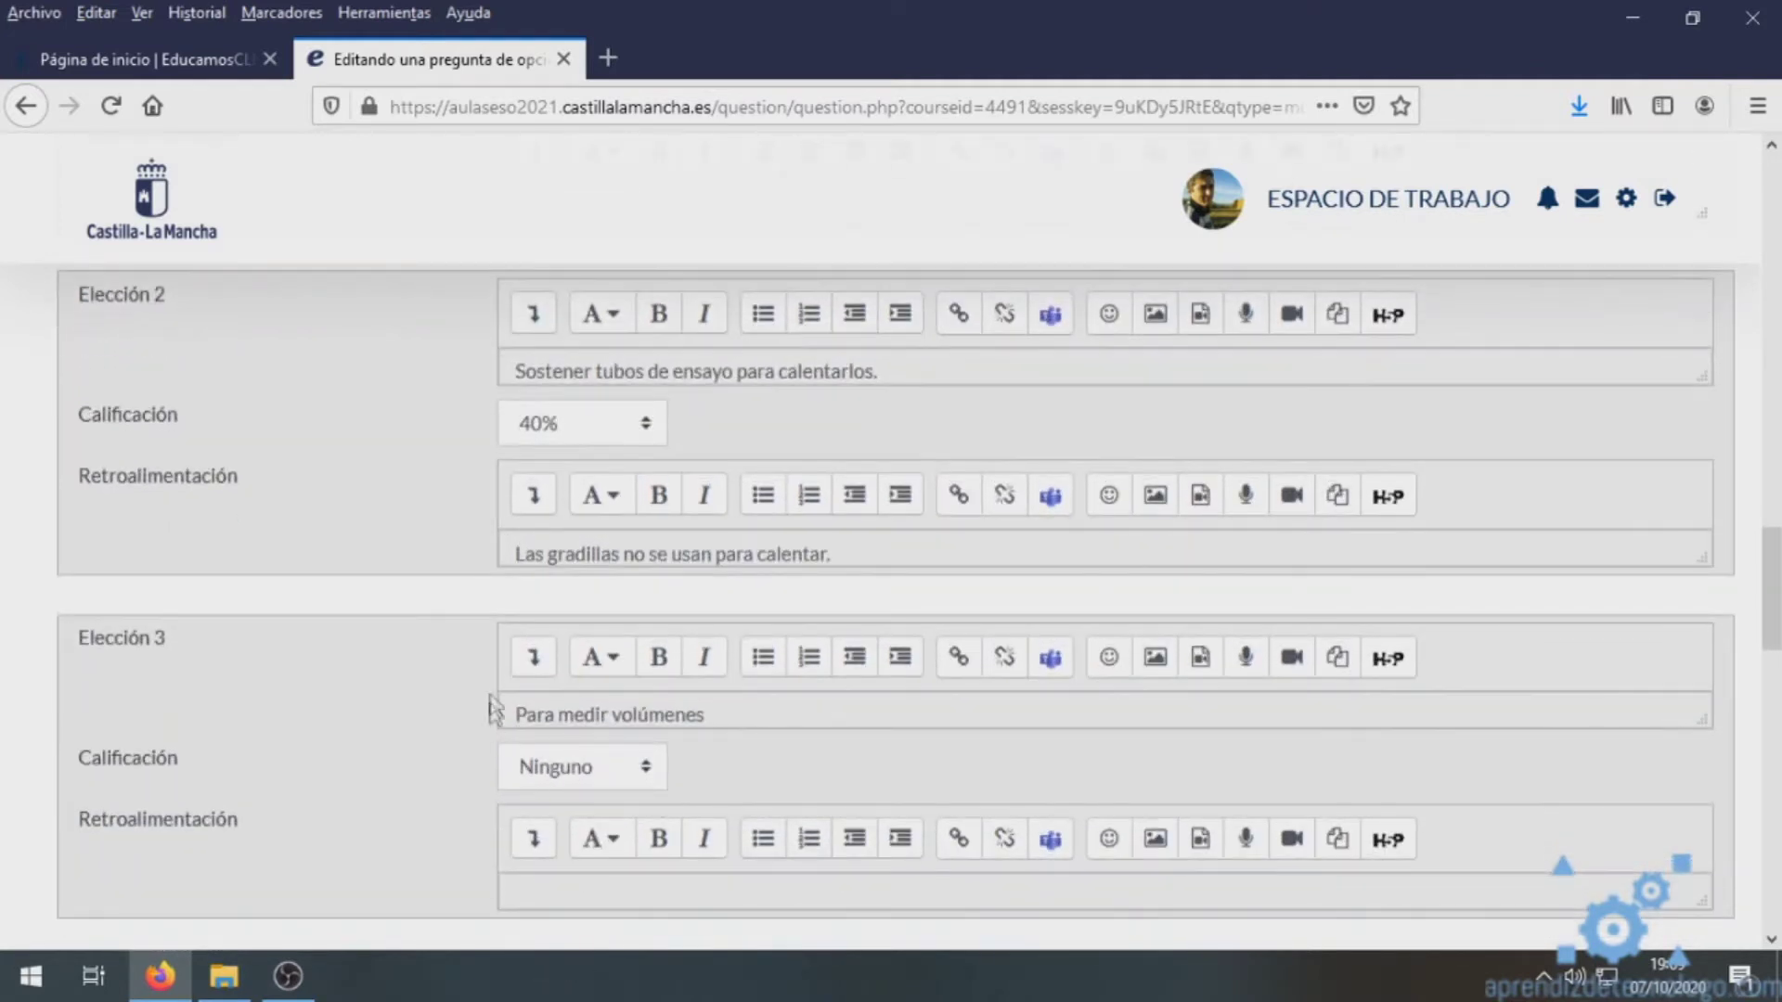
- Look over the answer choices and add blank spaces for 3 more options to the question
scroll(482, 649, "up", 4)
scroll(526, 390, "up", 2)
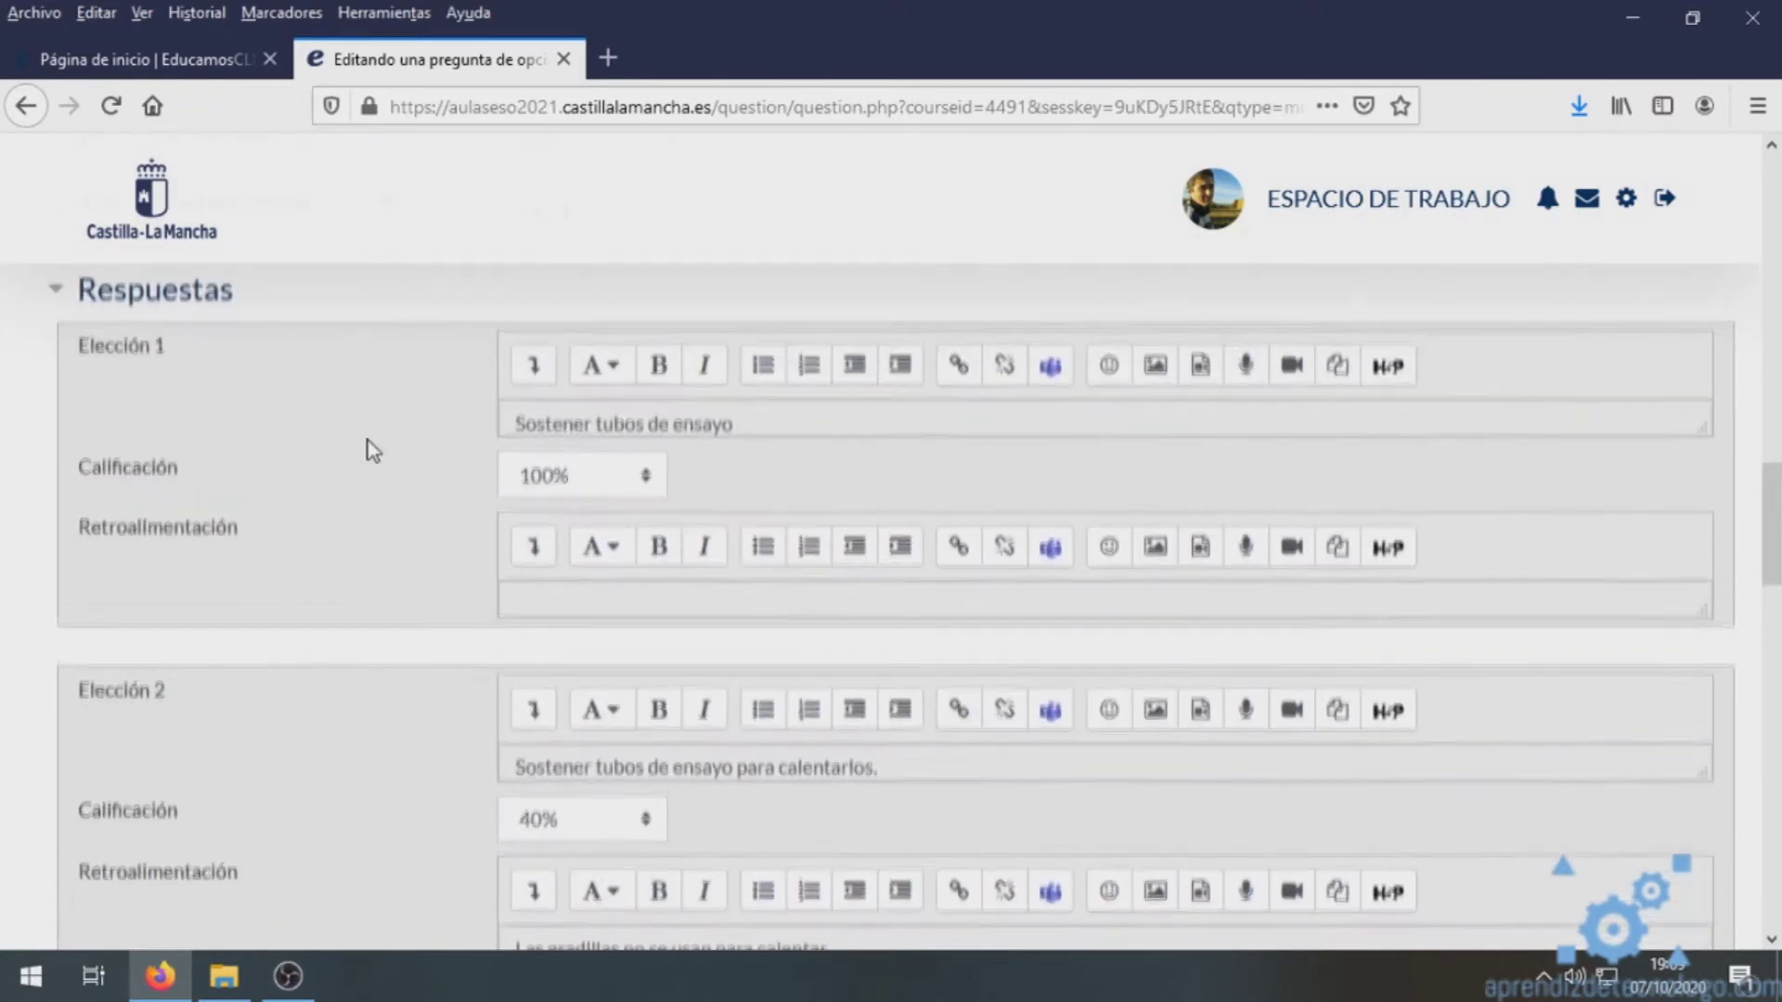
scroll(280, 636, "down", 13)
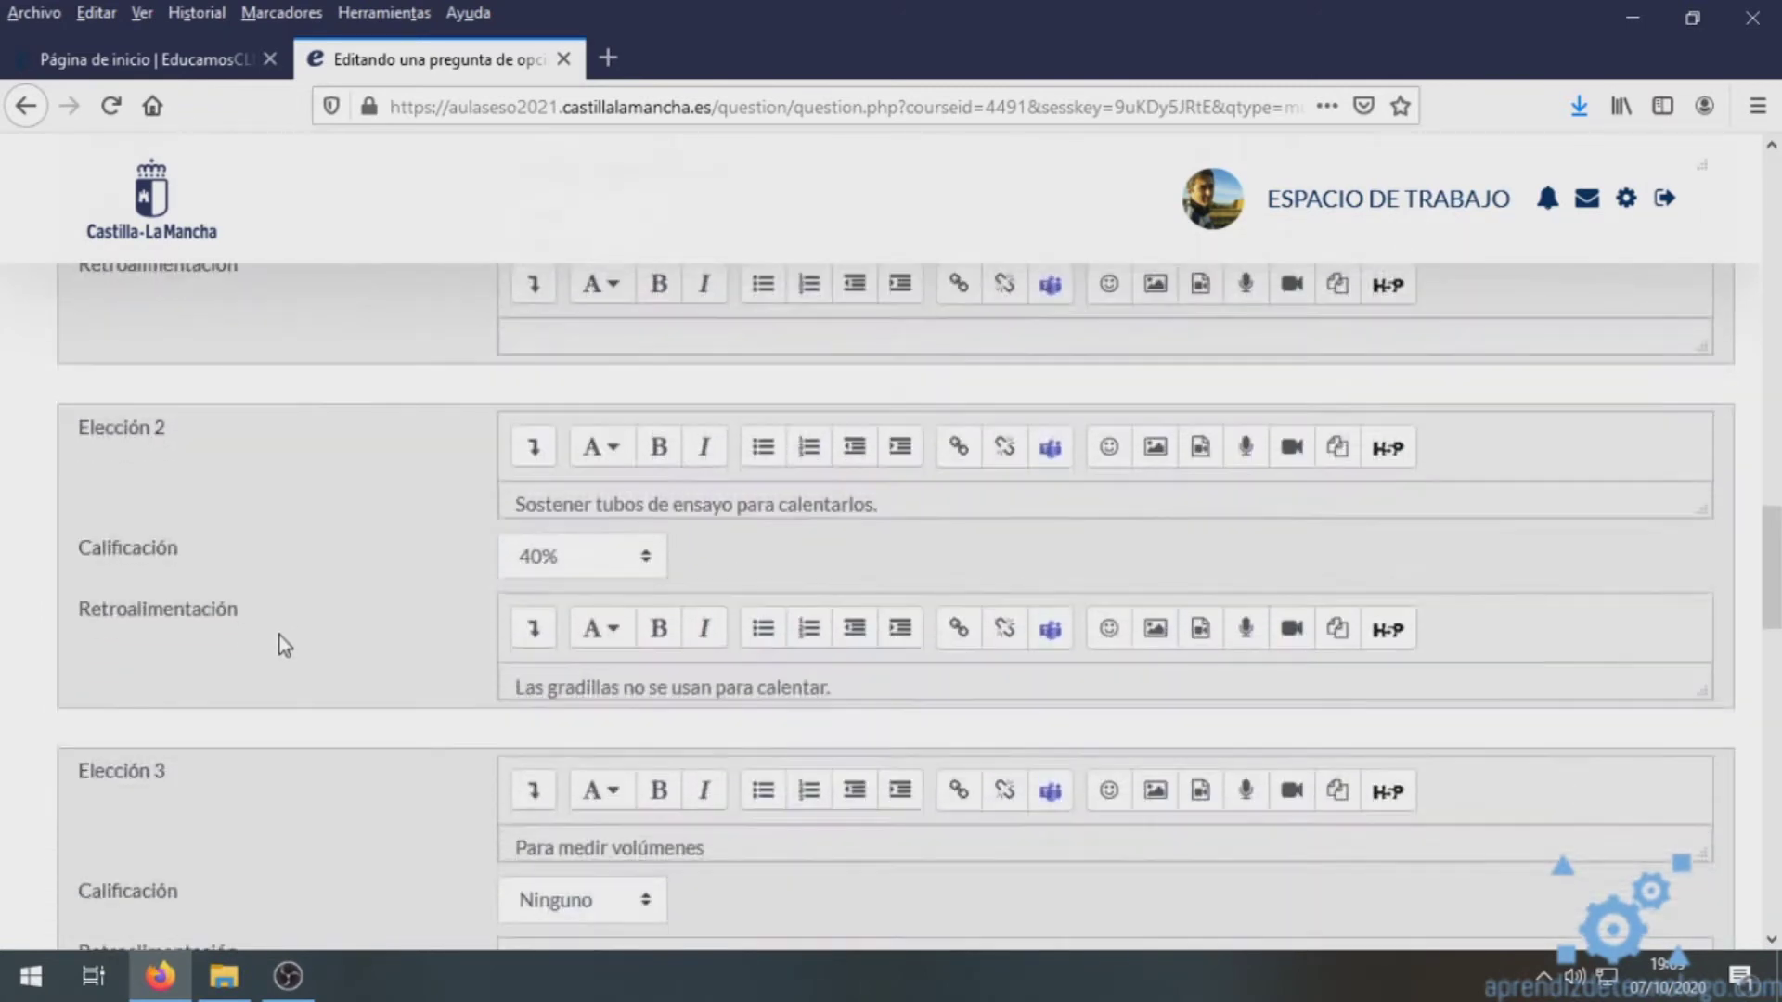
scroll(289, 677, "down", 8)
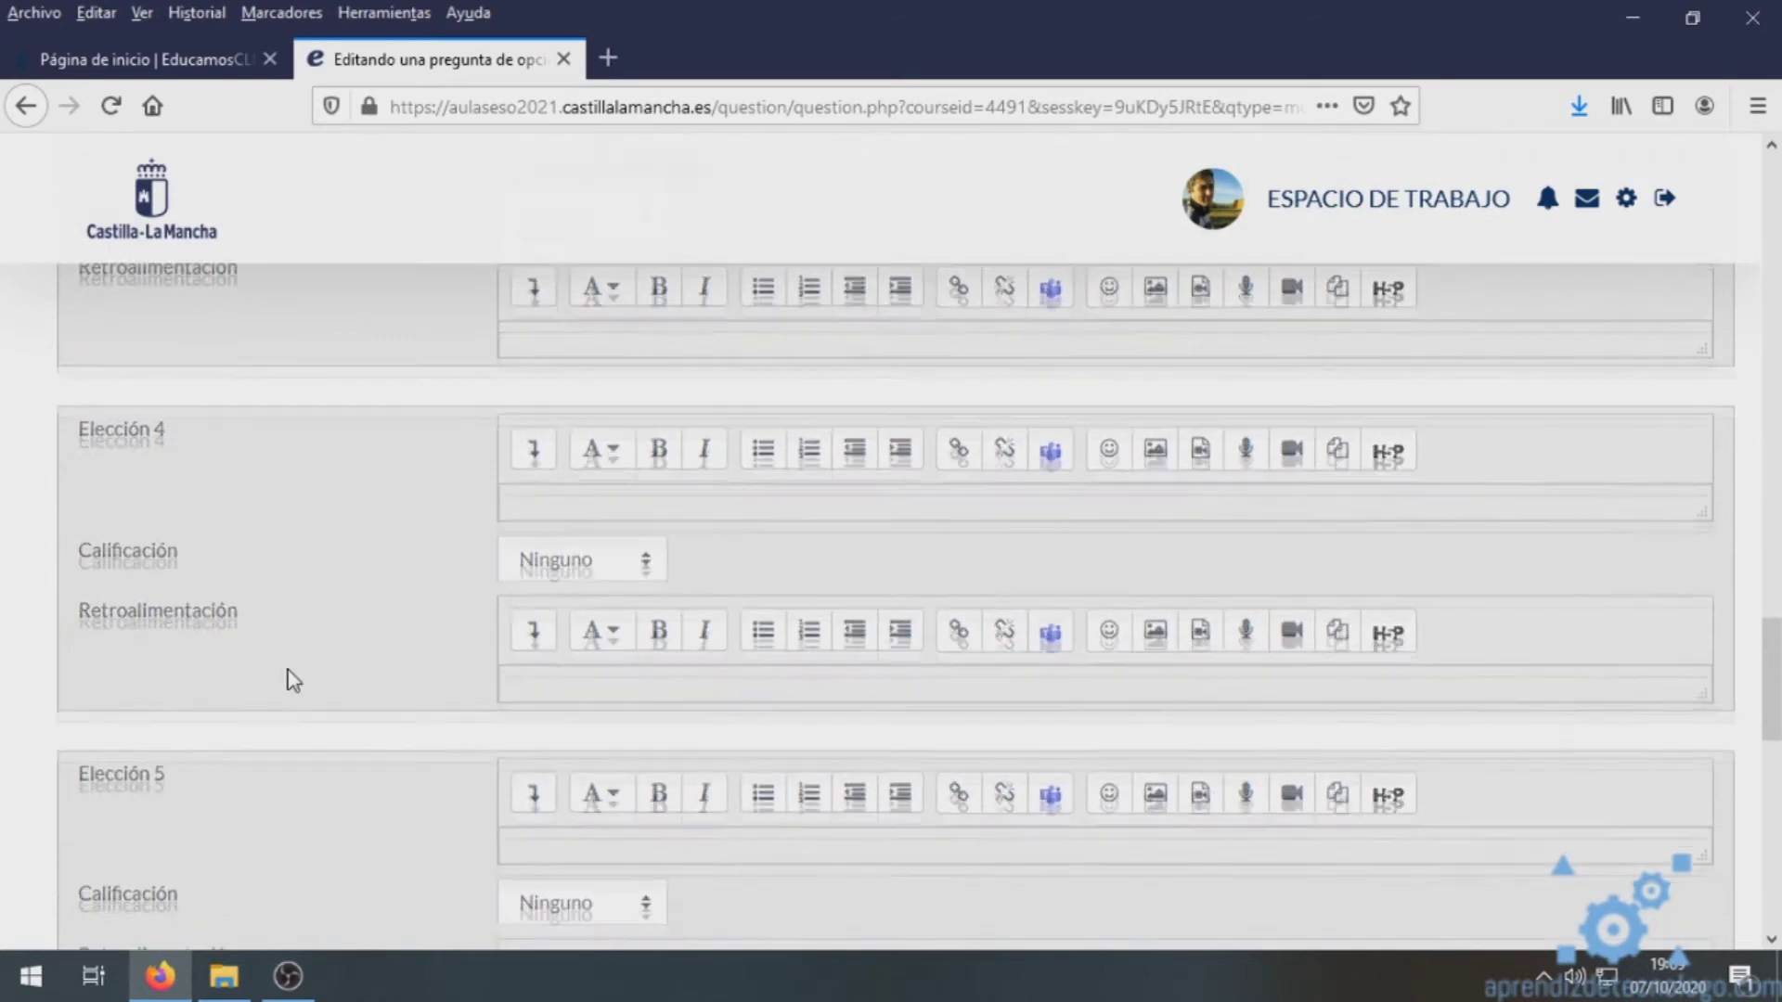
scroll(295, 670, "up", 4)
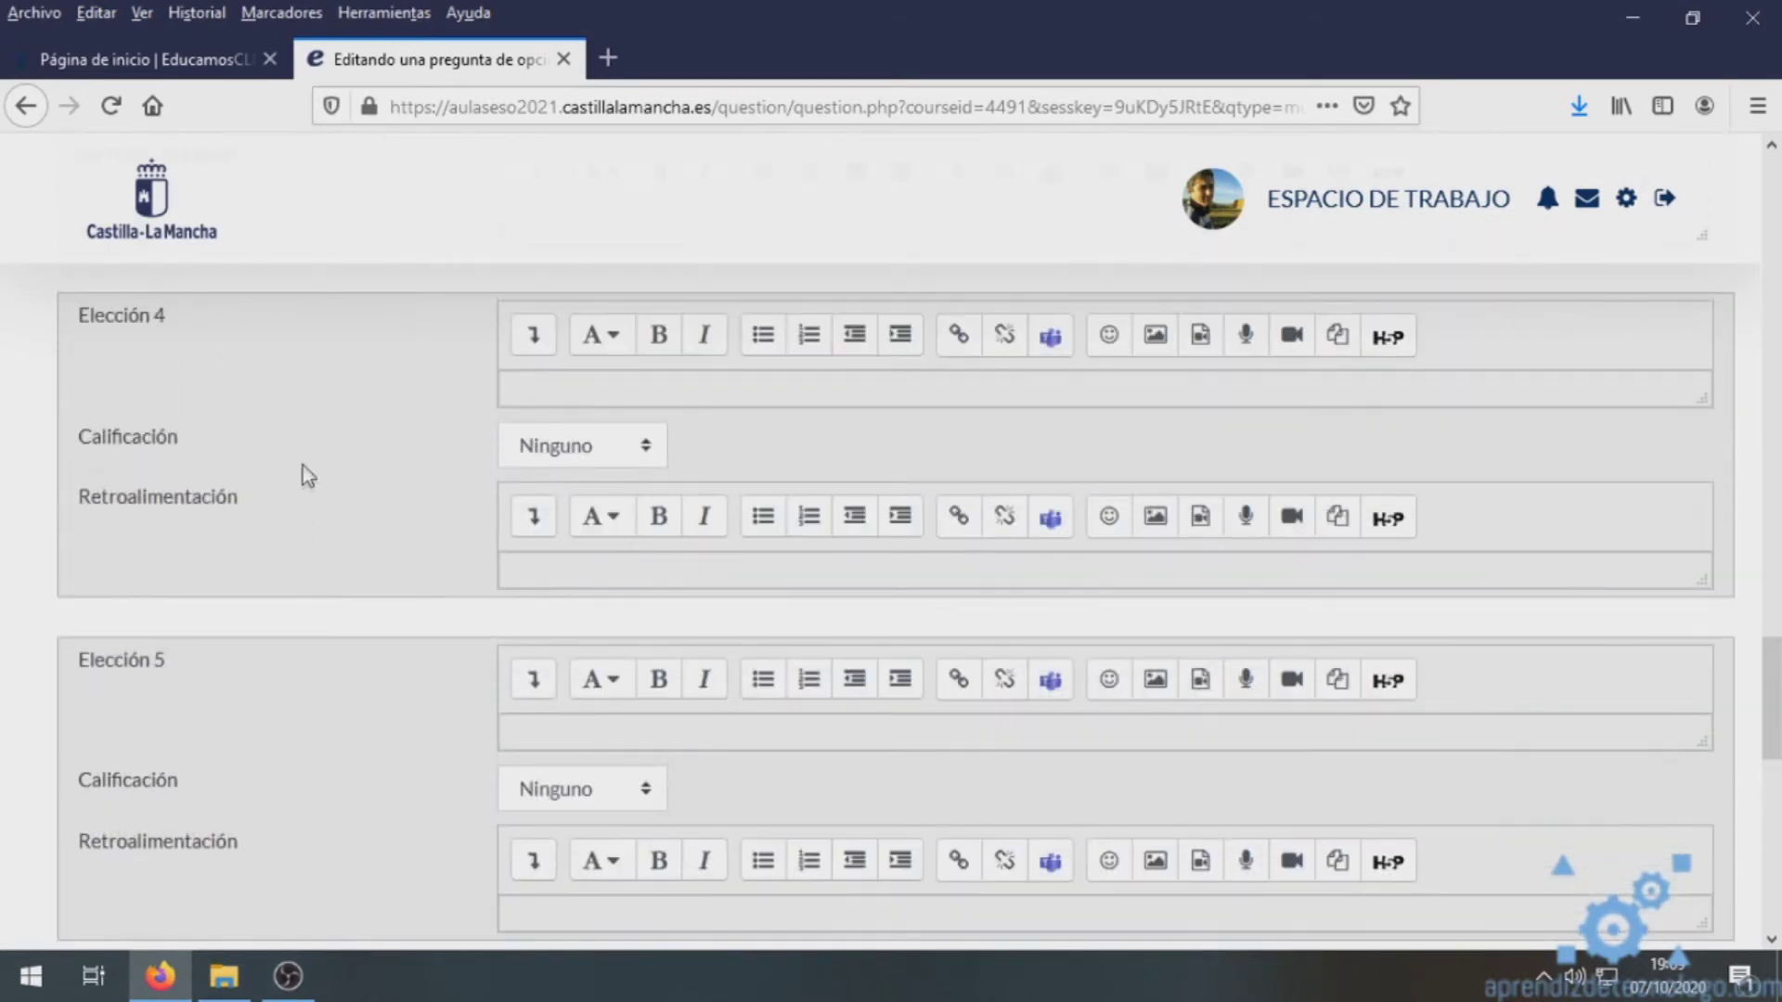
scroll(410, 516, "up", 4)
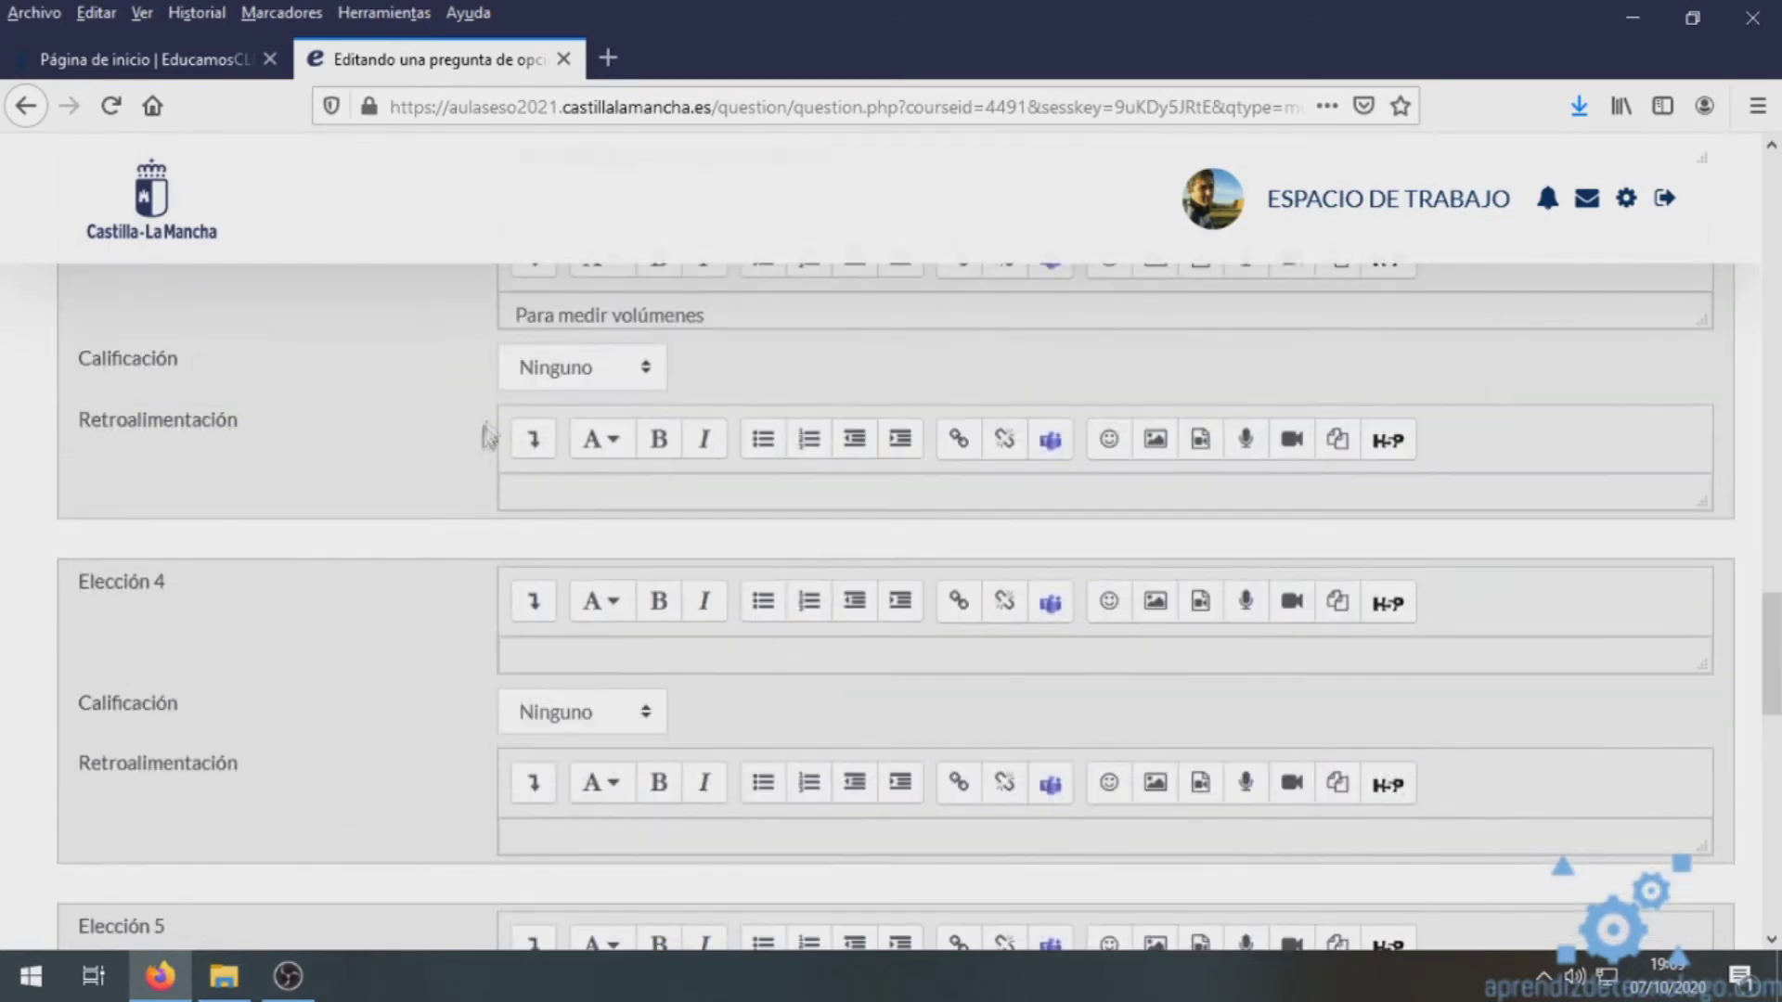
scroll(431, 734, "down", 7)
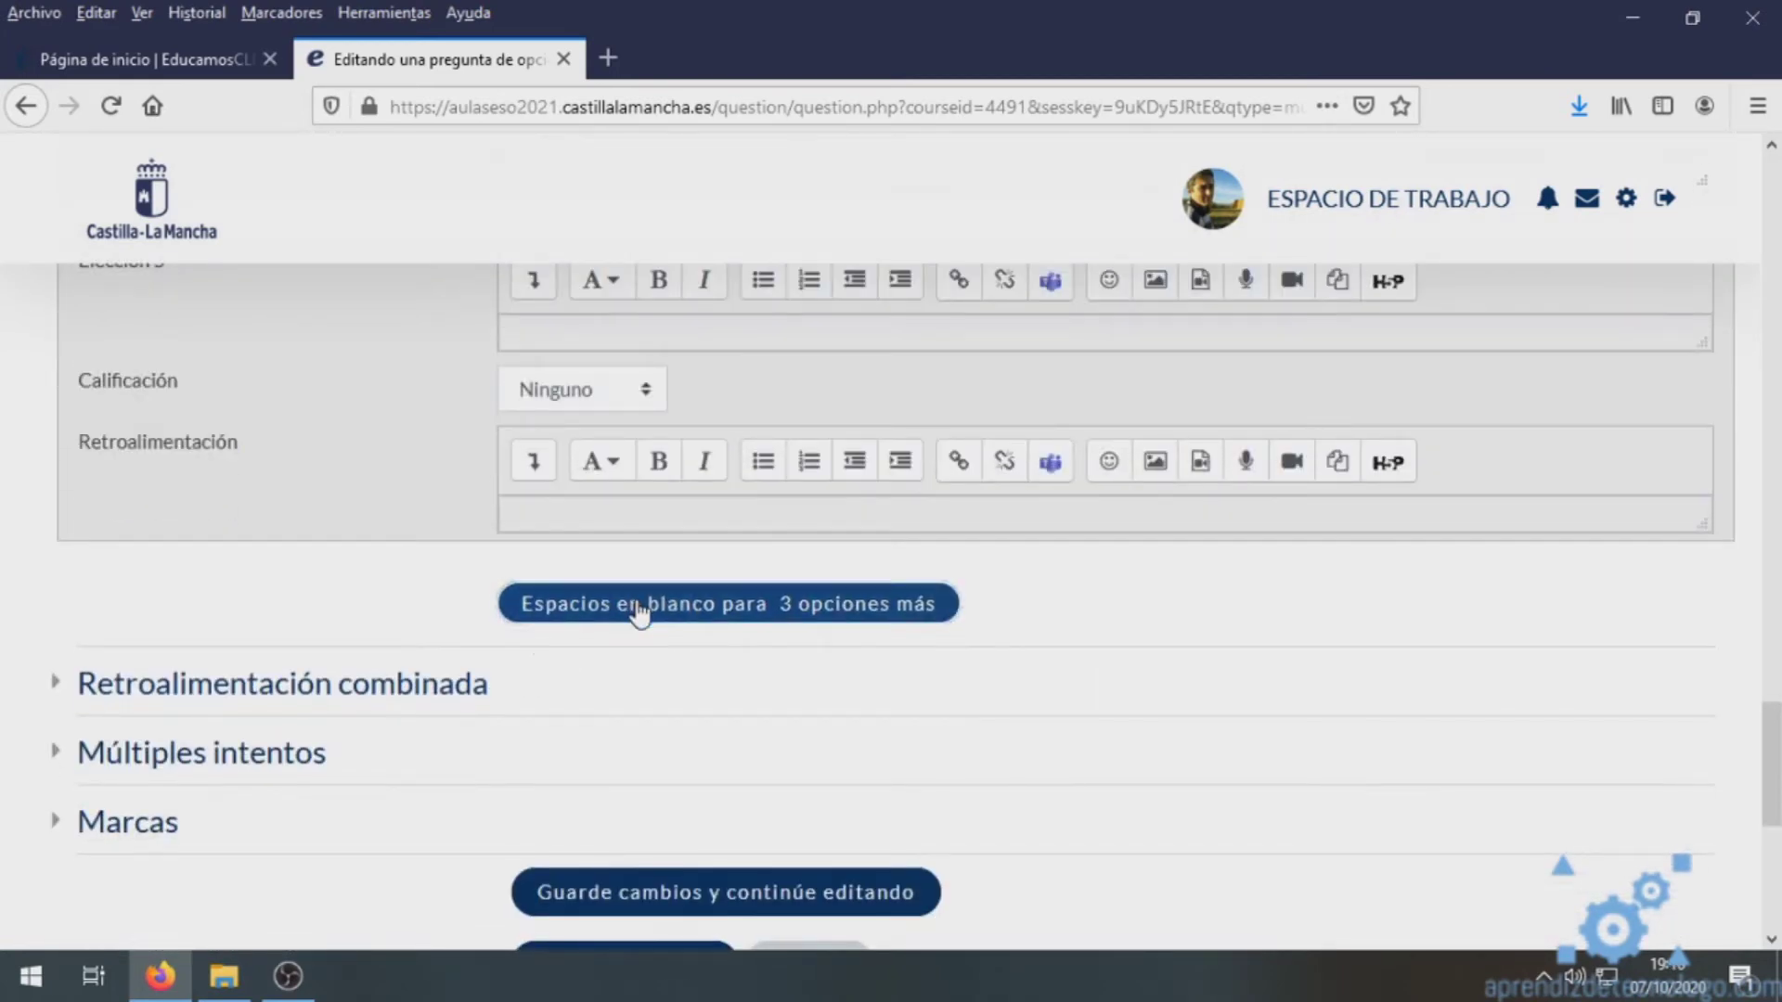
left_click(639, 612)
- Expand Retroalimentación combinada and examine the feedback texts for correct, partially correct and incorrect answers
scroll(429, 620, "down", 15)
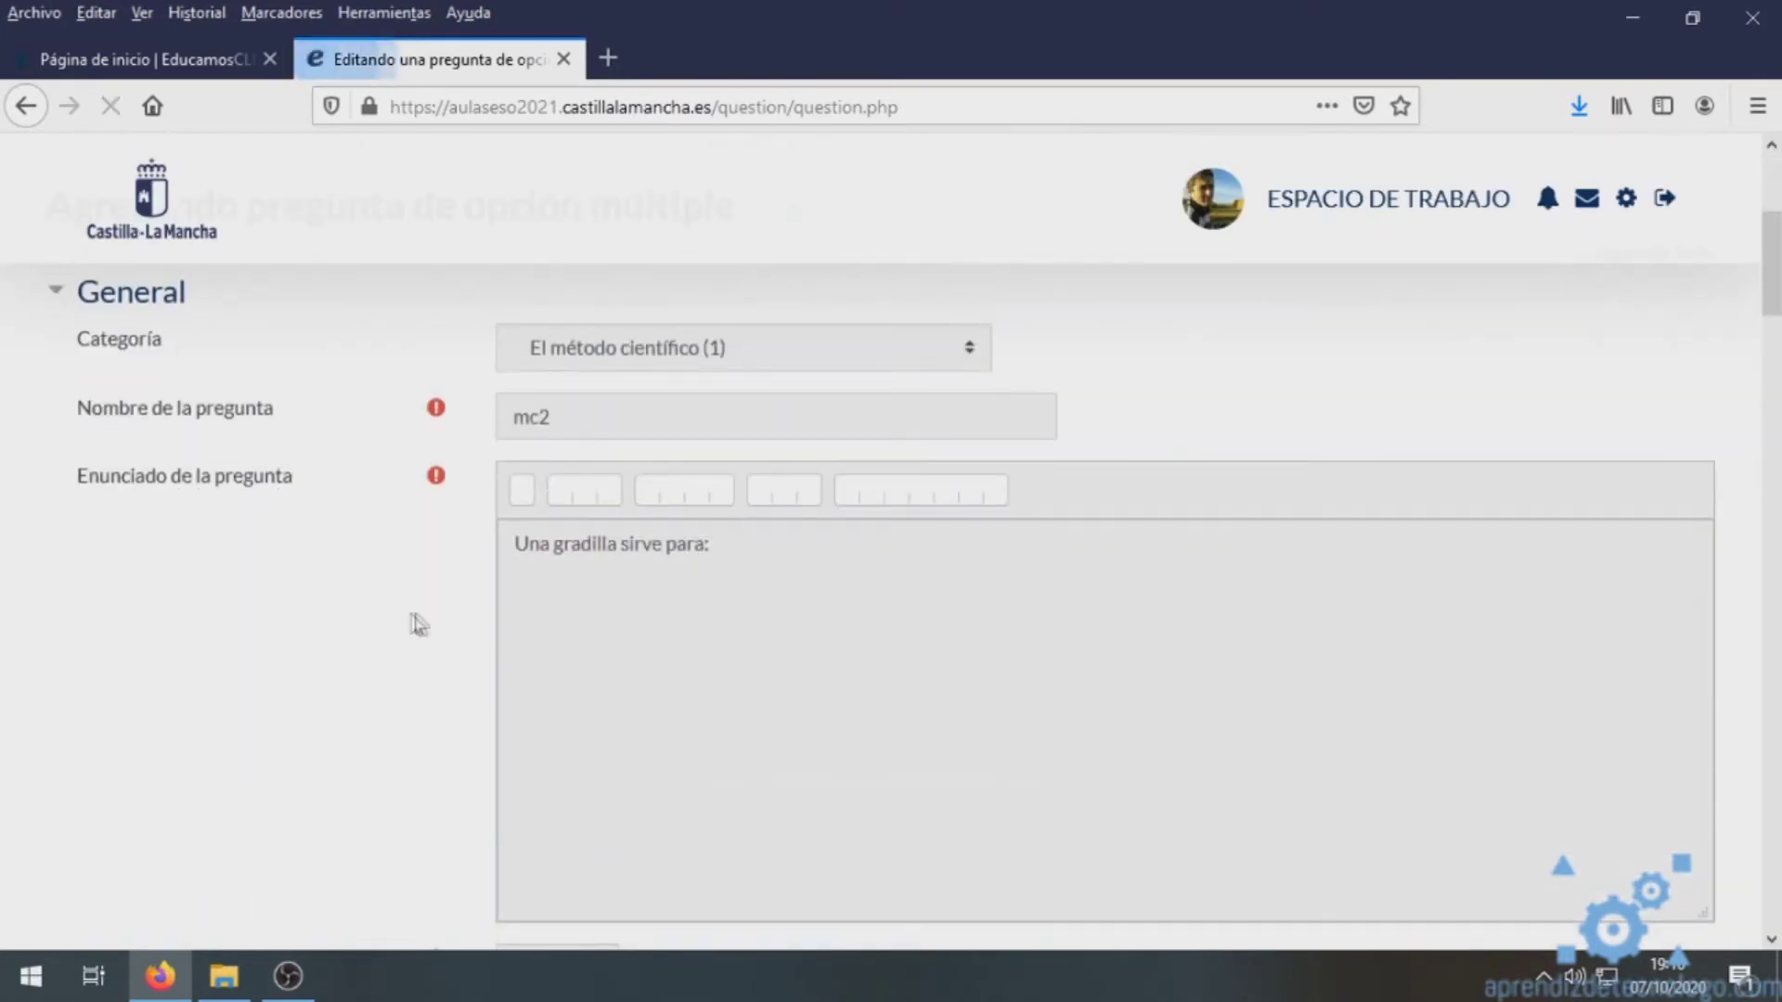
scroll(375, 617, "down", 2)
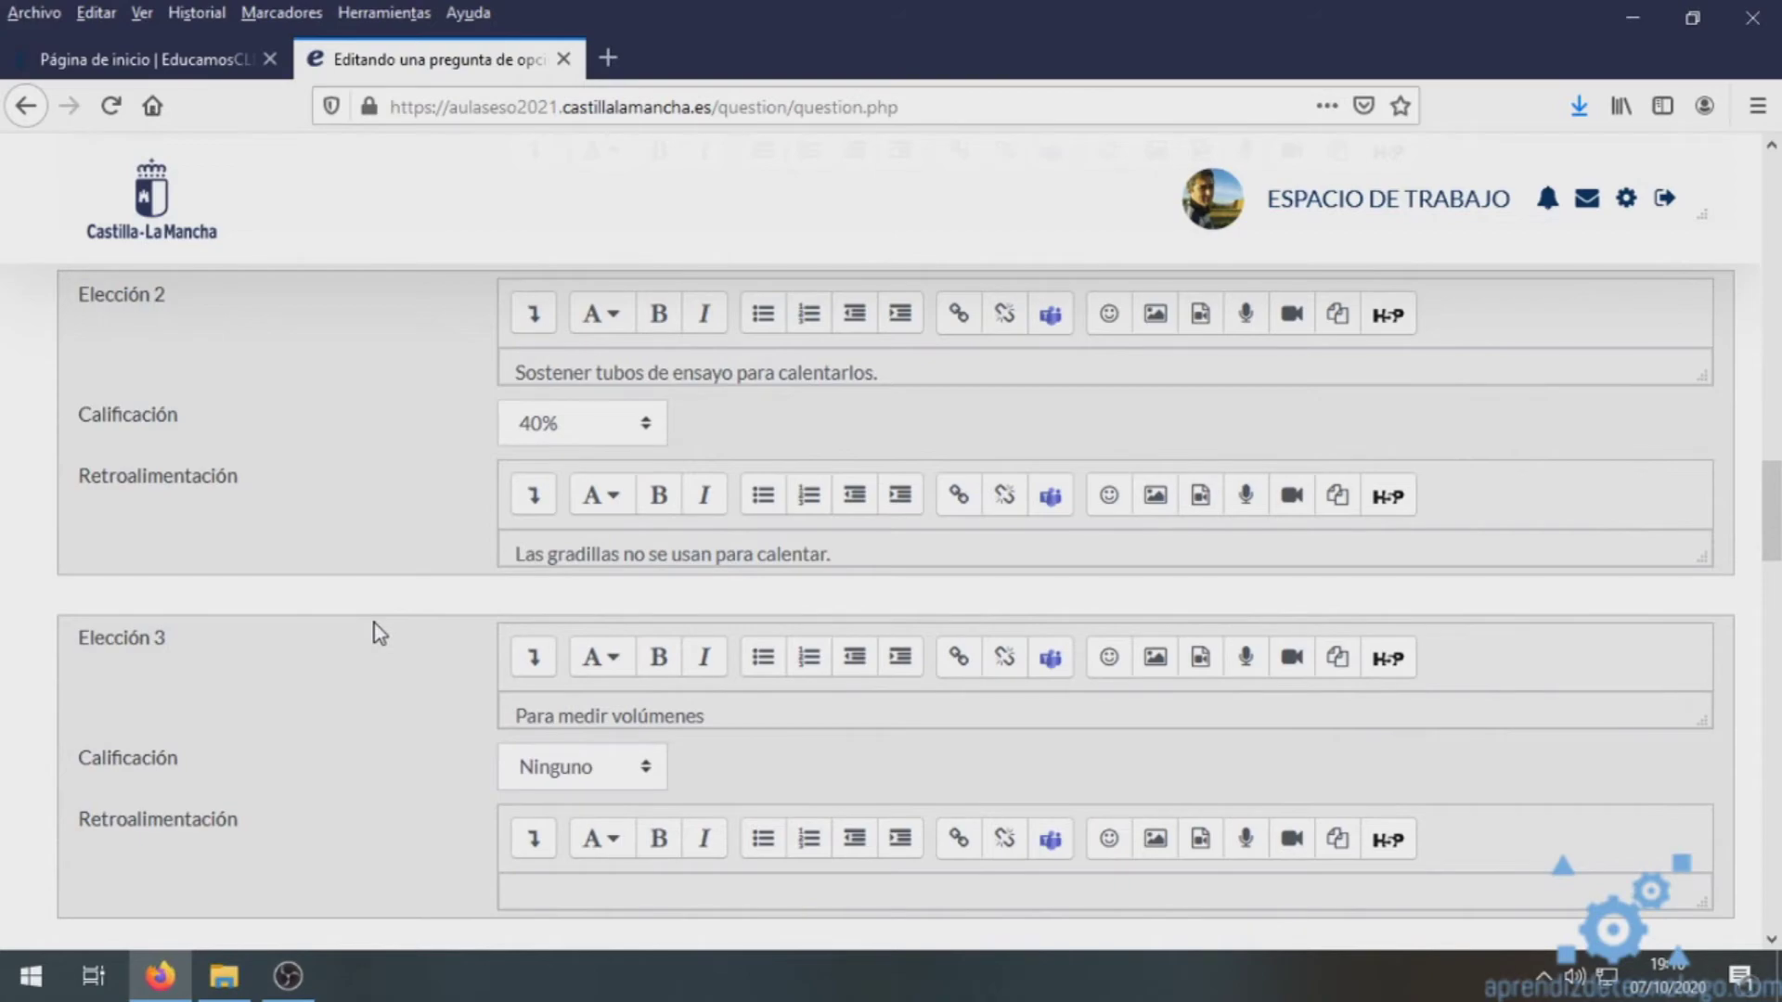
scroll(375, 622, "down", 10)
scroll(375, 622, "down", 10)
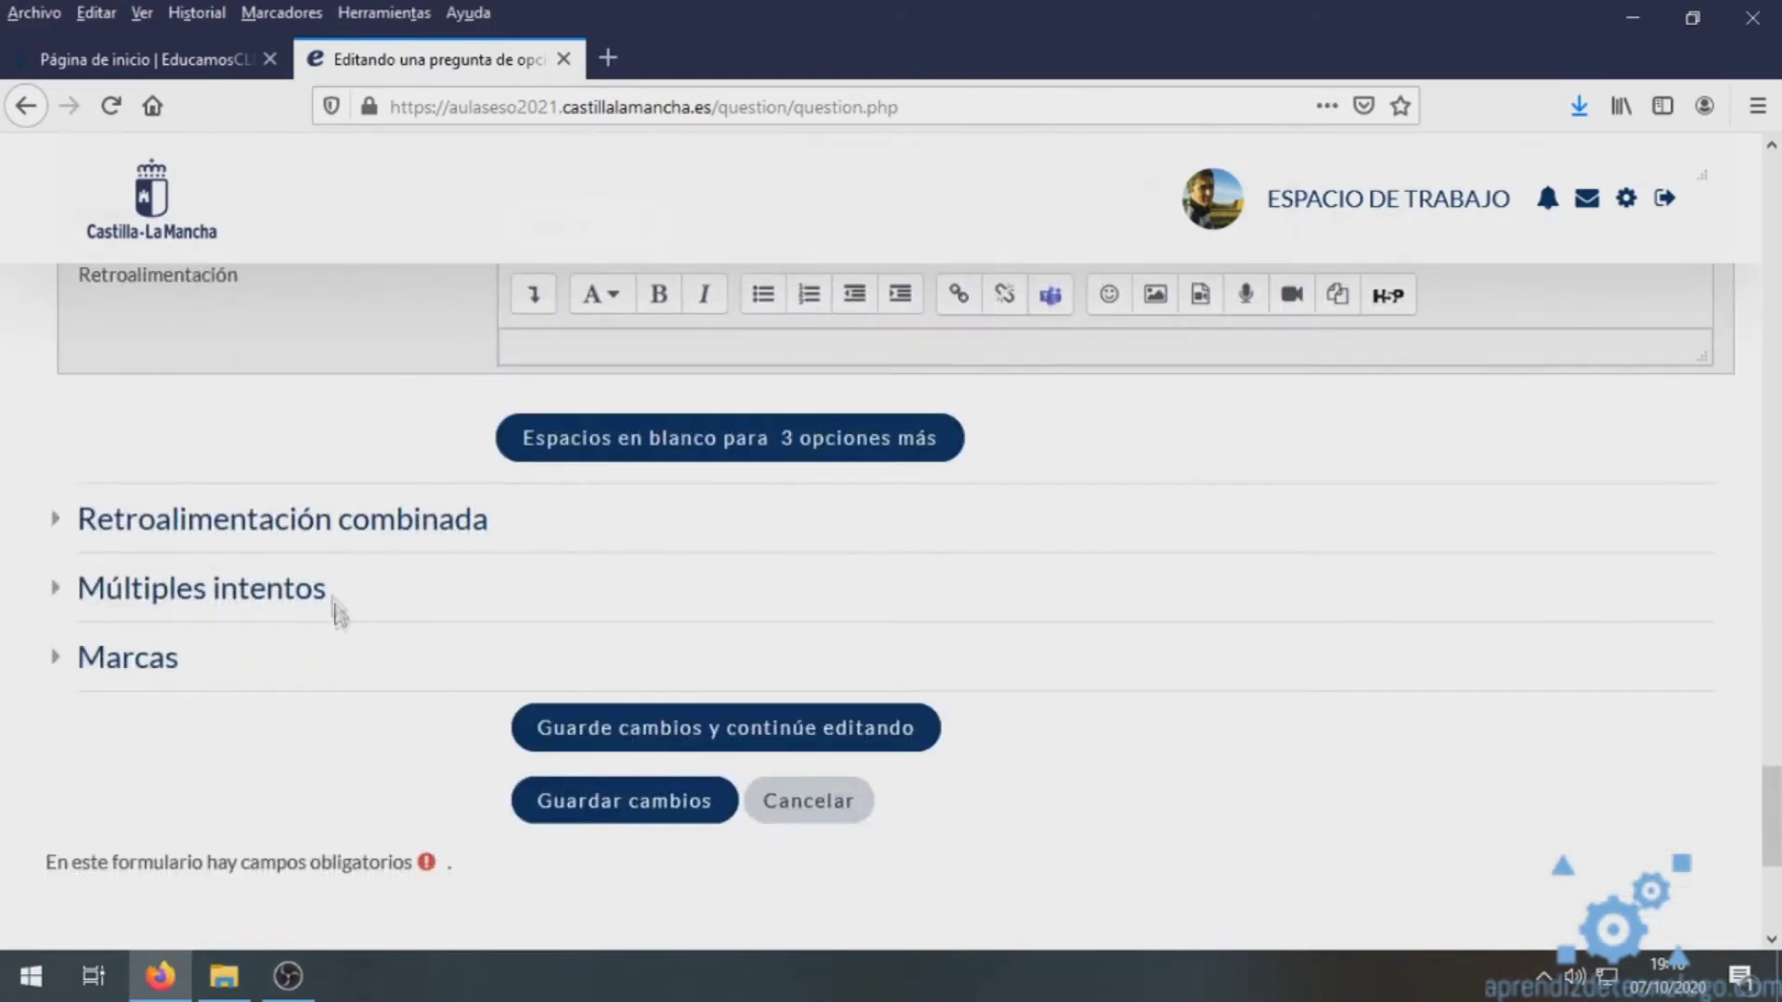
left_click(340, 548)
scroll(390, 620, "down", 3)
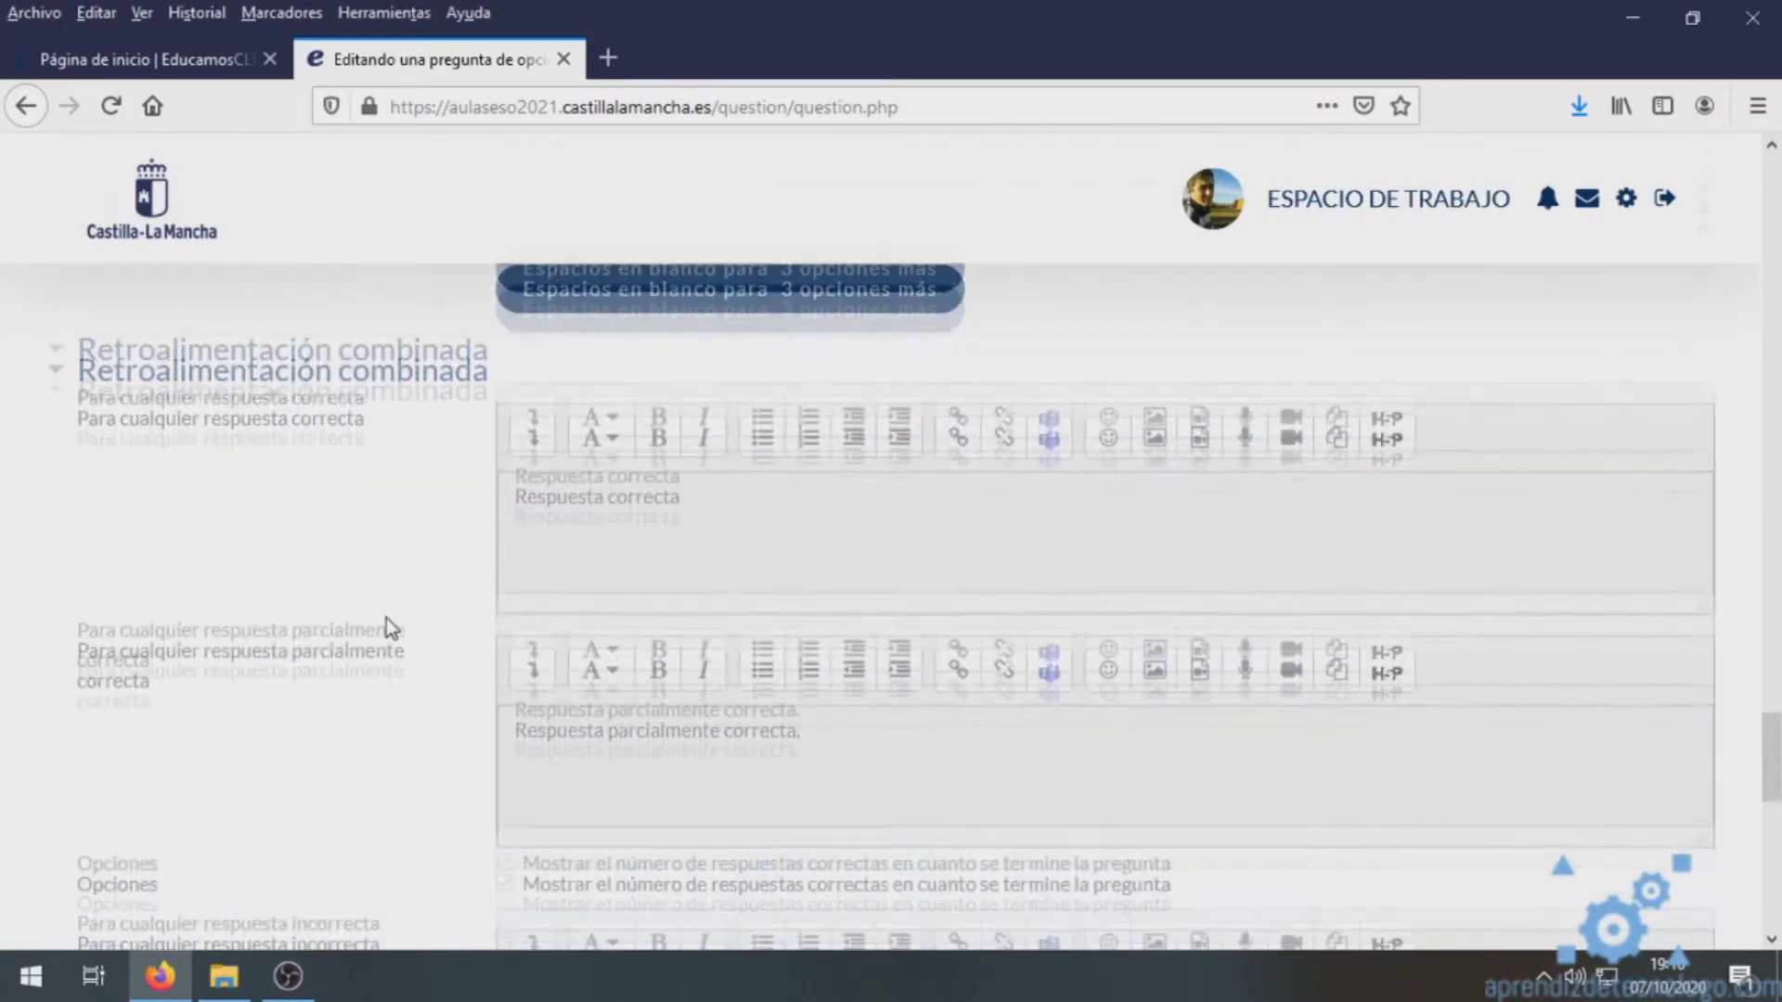
scroll(292, 661, "down", 6)
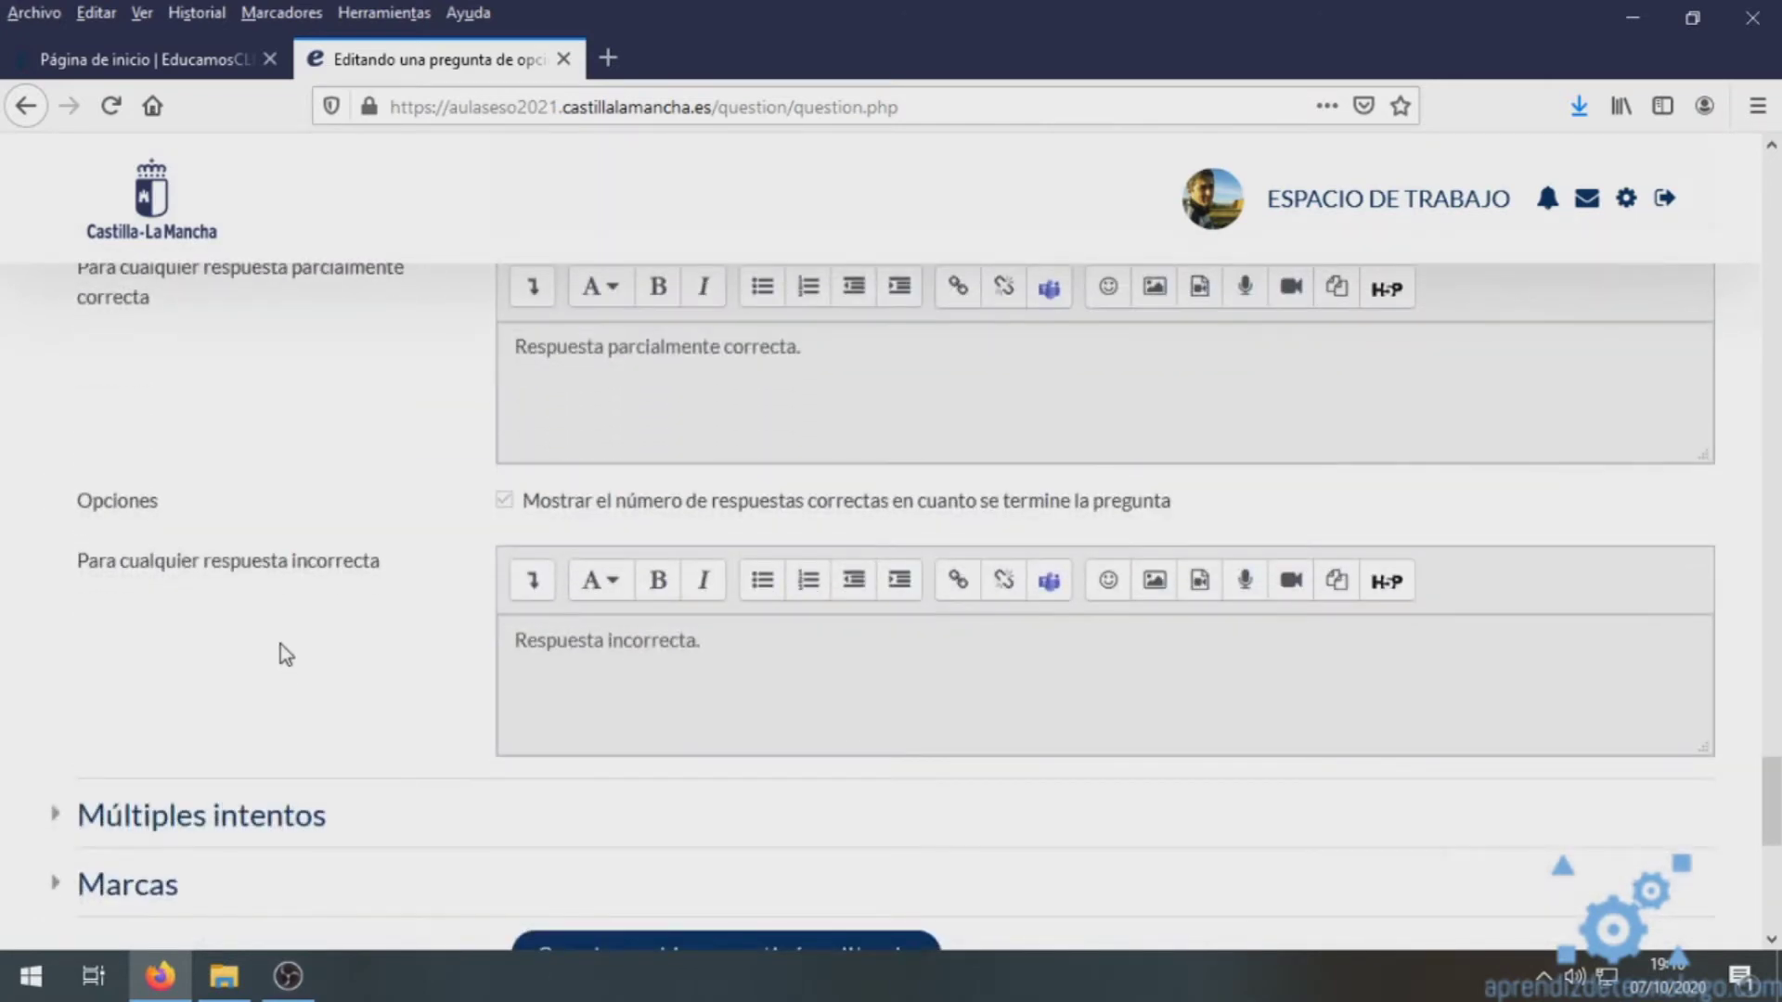
- Expand Múltiples intentos and review its hint fields and the penalty options for each incorrect attempt, keeping the current penalty
left_click(232, 553)
scroll(290, 650, "down", 4)
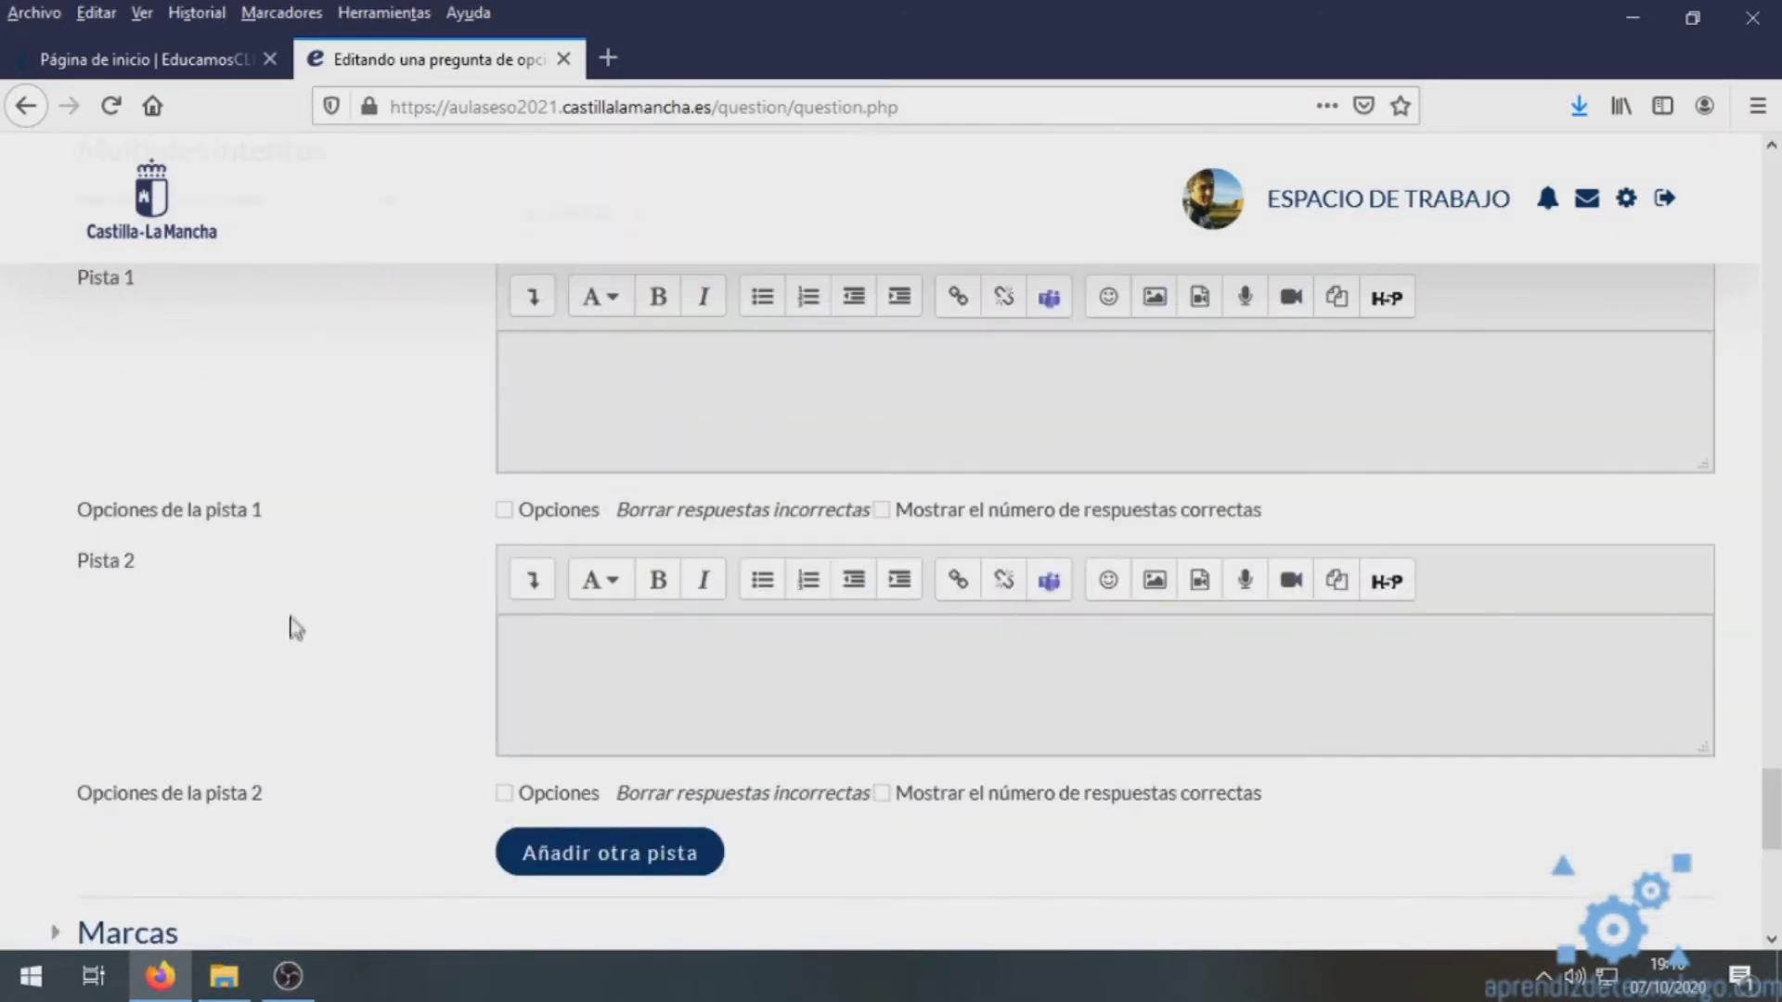
scroll(291, 625, "down", 1)
scroll(295, 620, "up", 3)
scroll(295, 620, "up", 3)
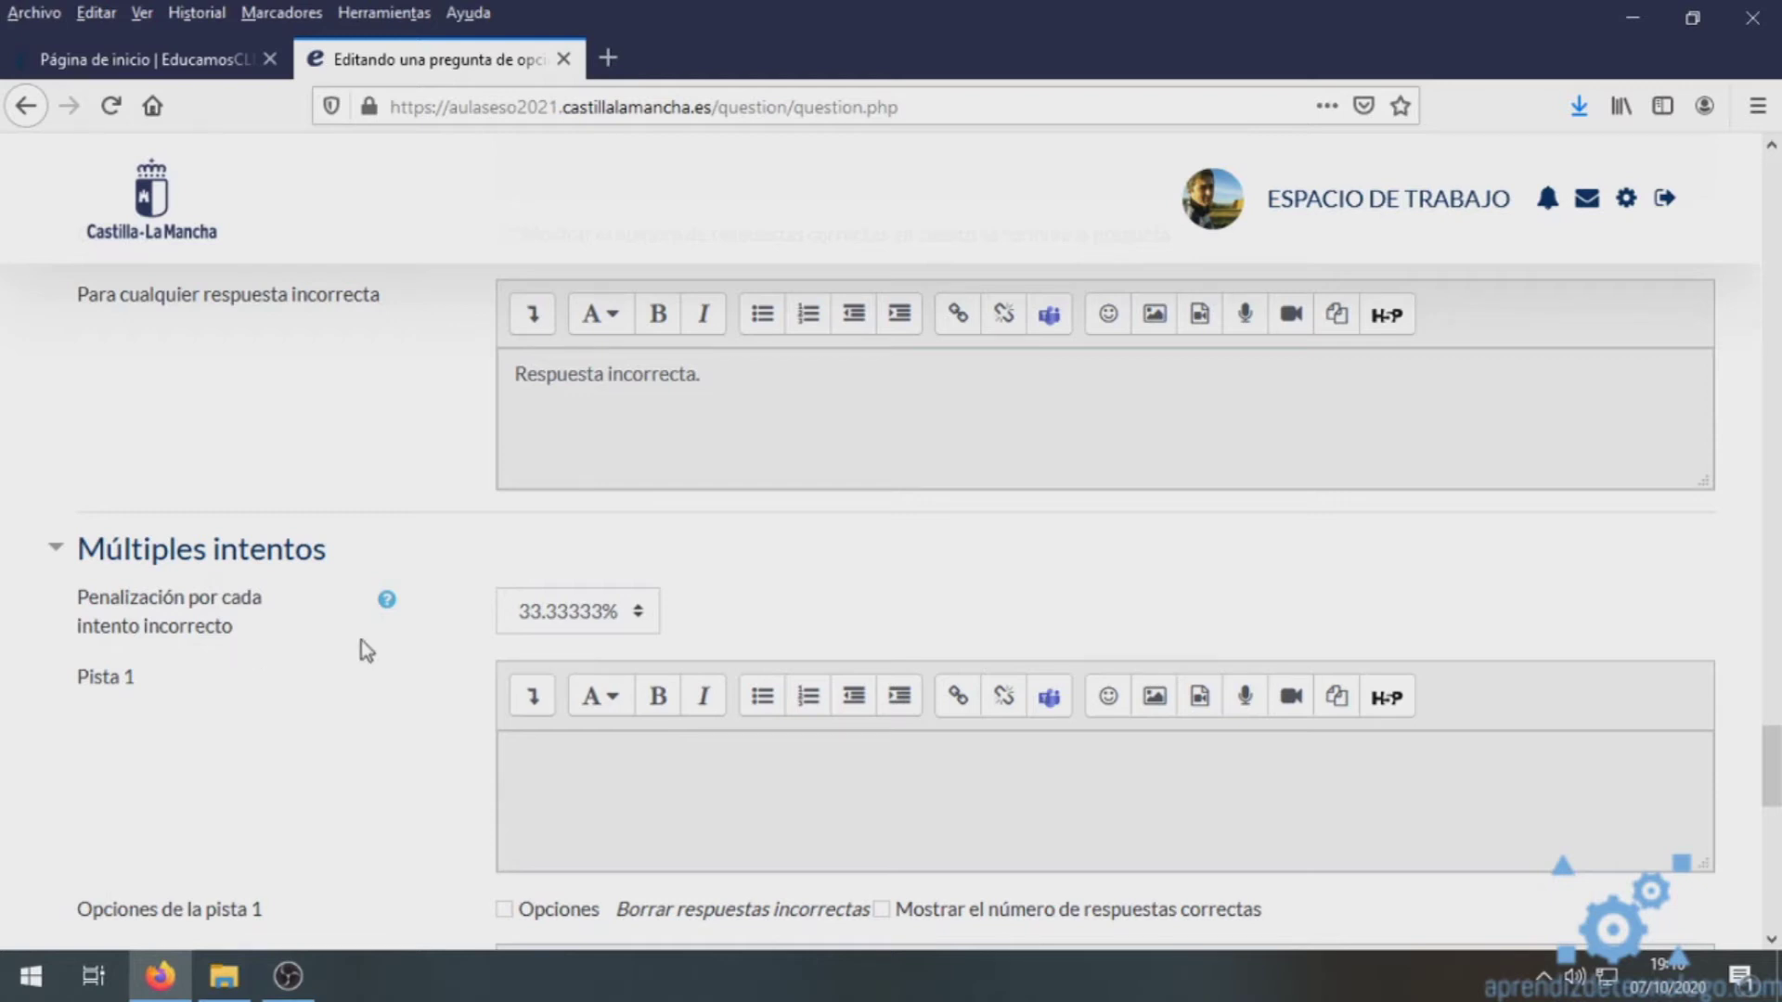
left_click(594, 613)
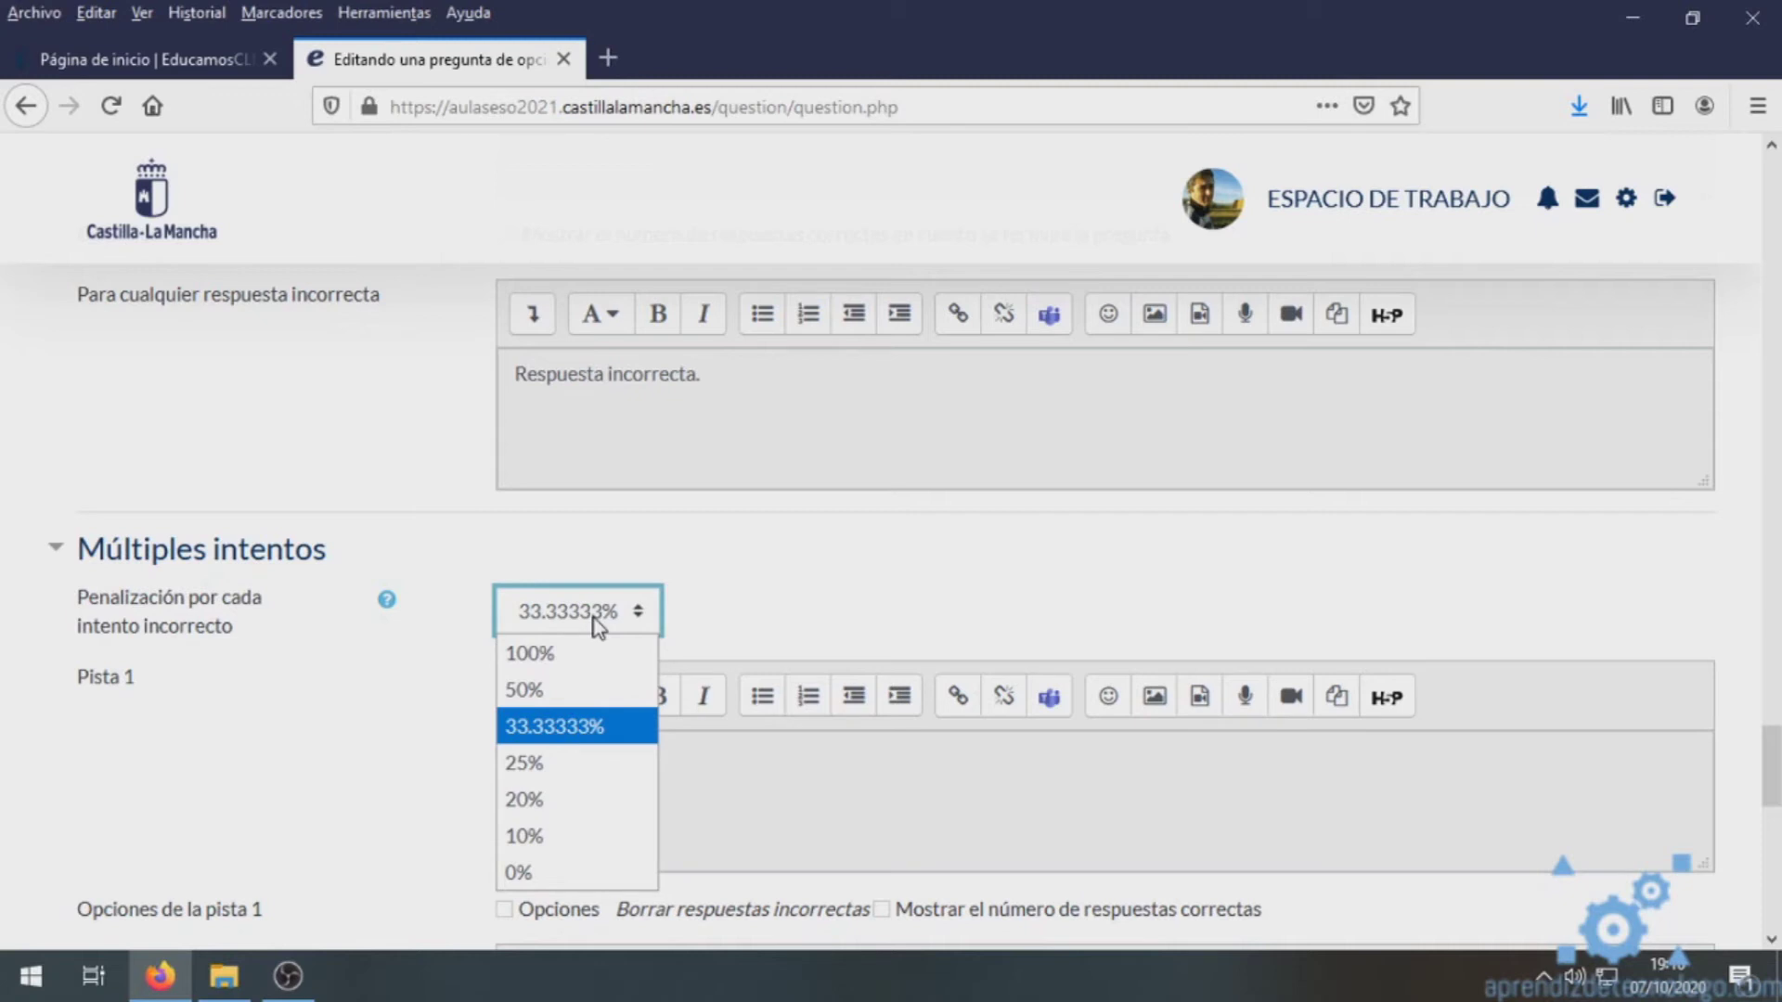
left_click(347, 732)
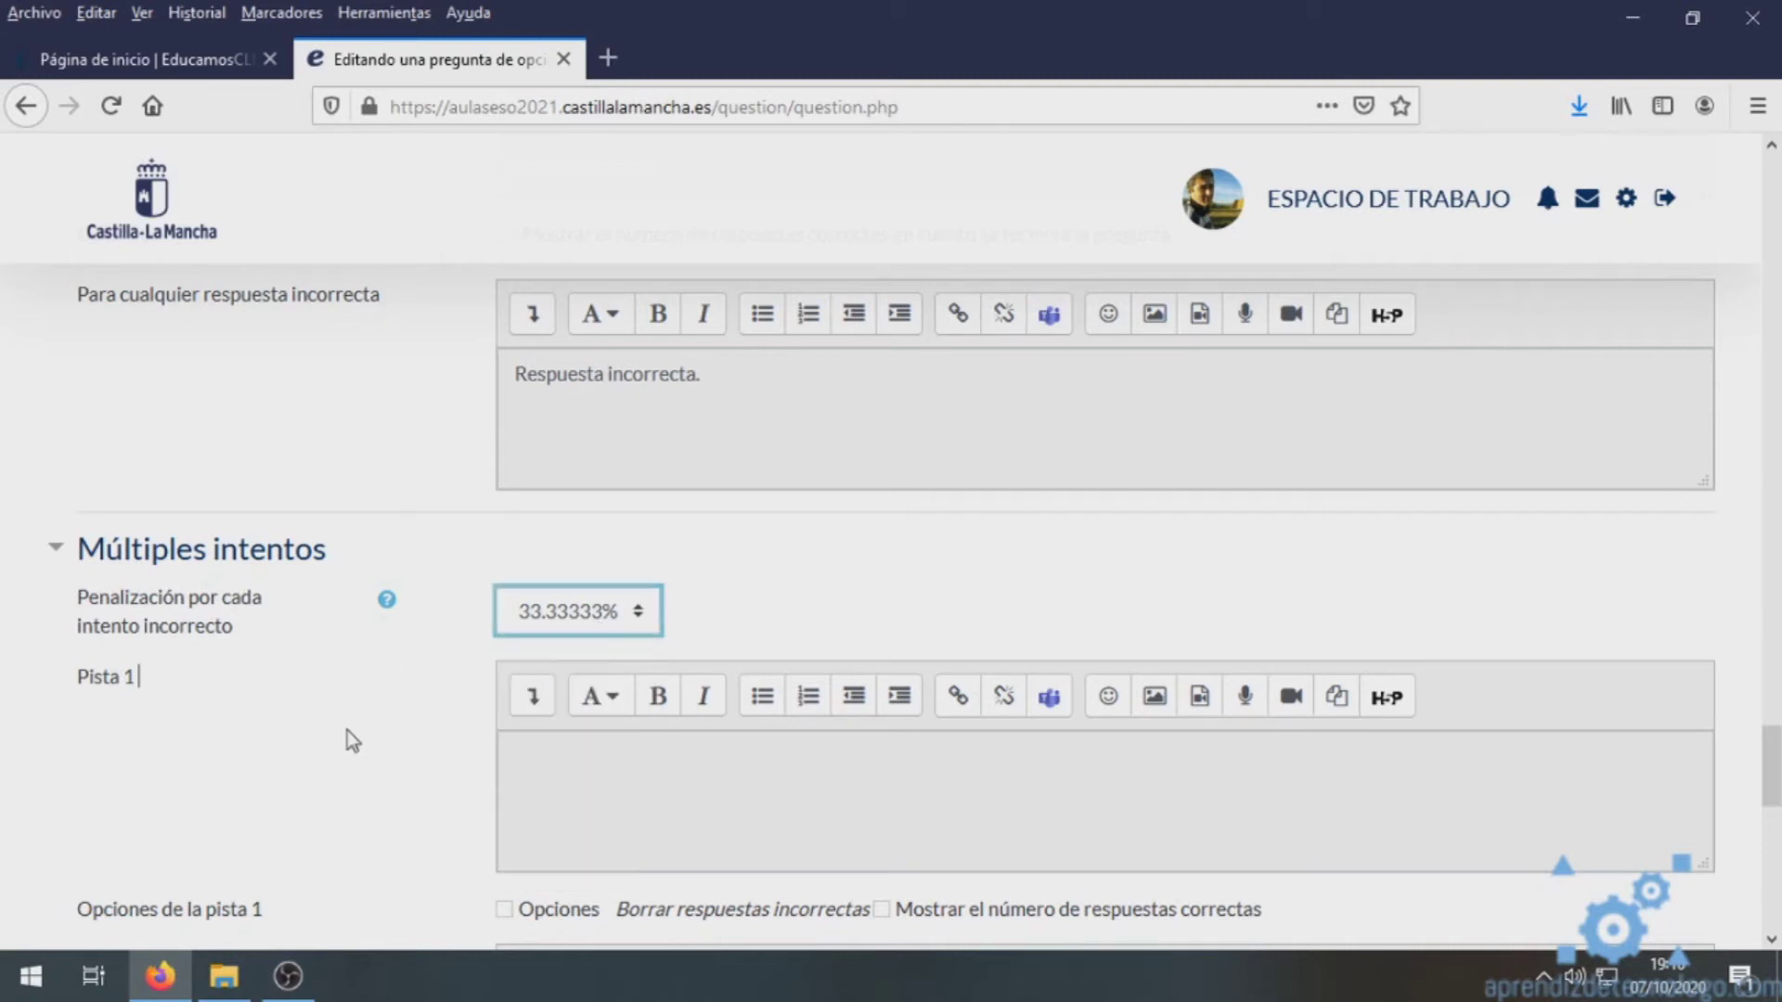
- Save the multiple-choice question and return to editing the quiz
scroll(347, 731, "down", 2)
scroll(349, 739, "down", 6)
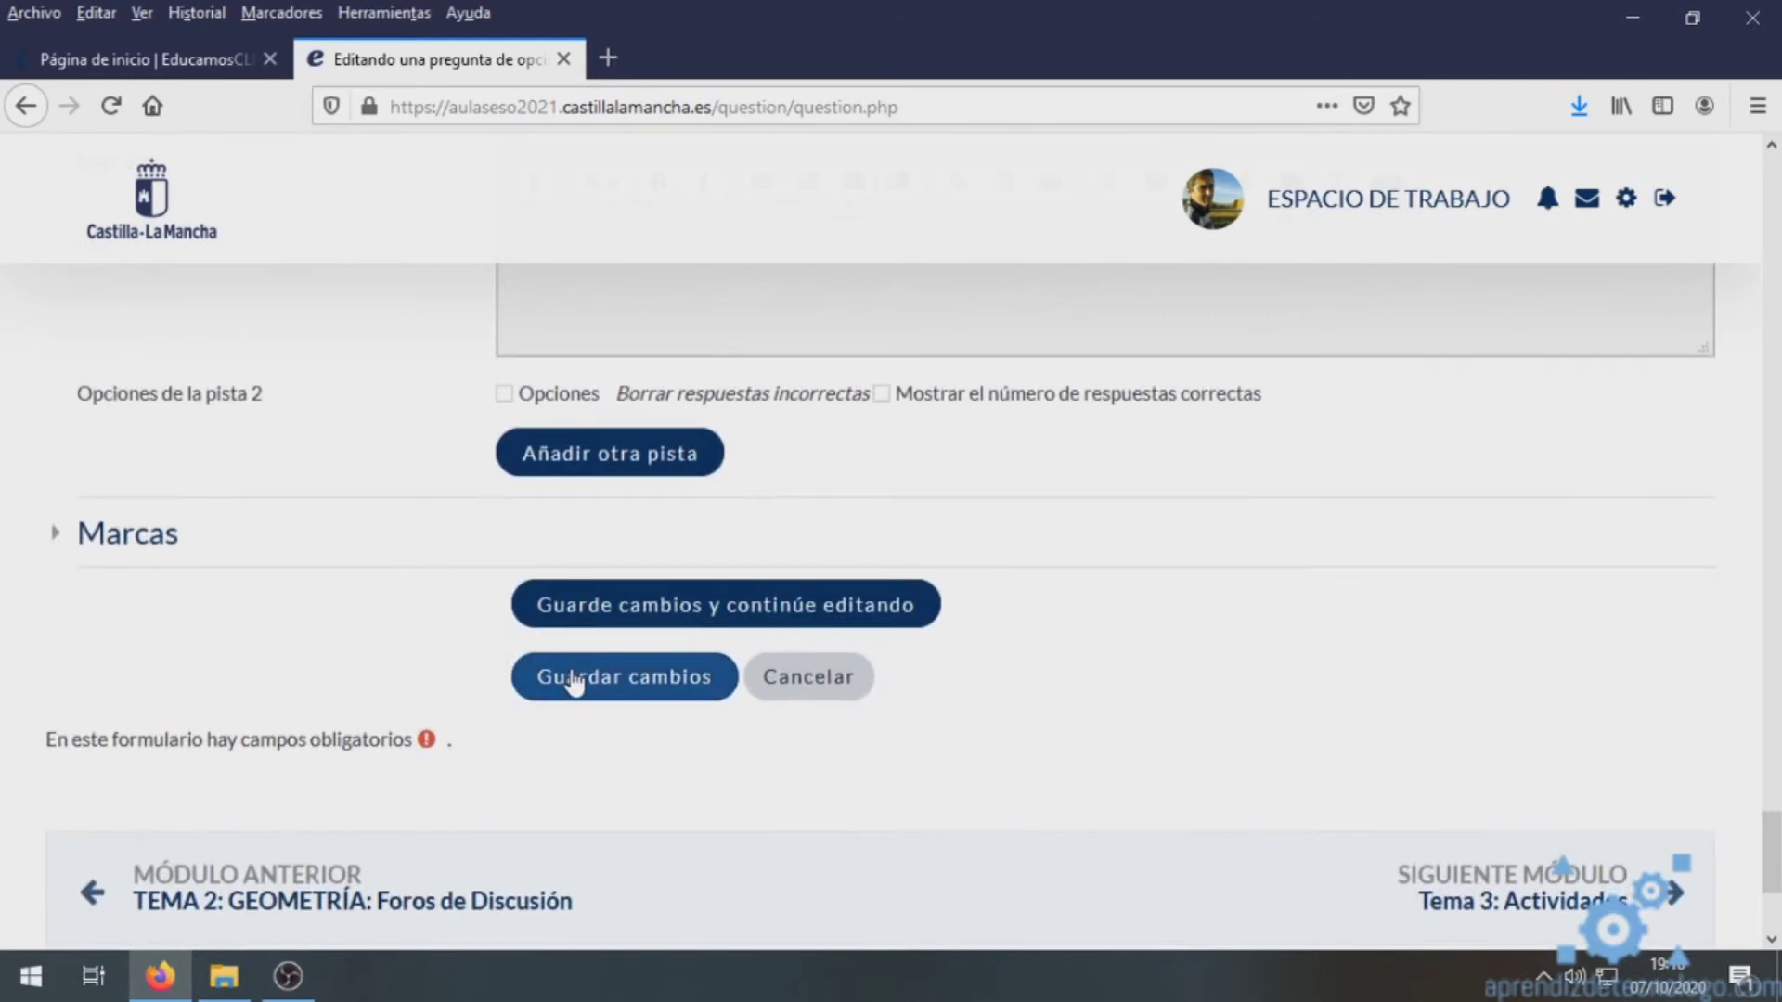
left_click(570, 675)
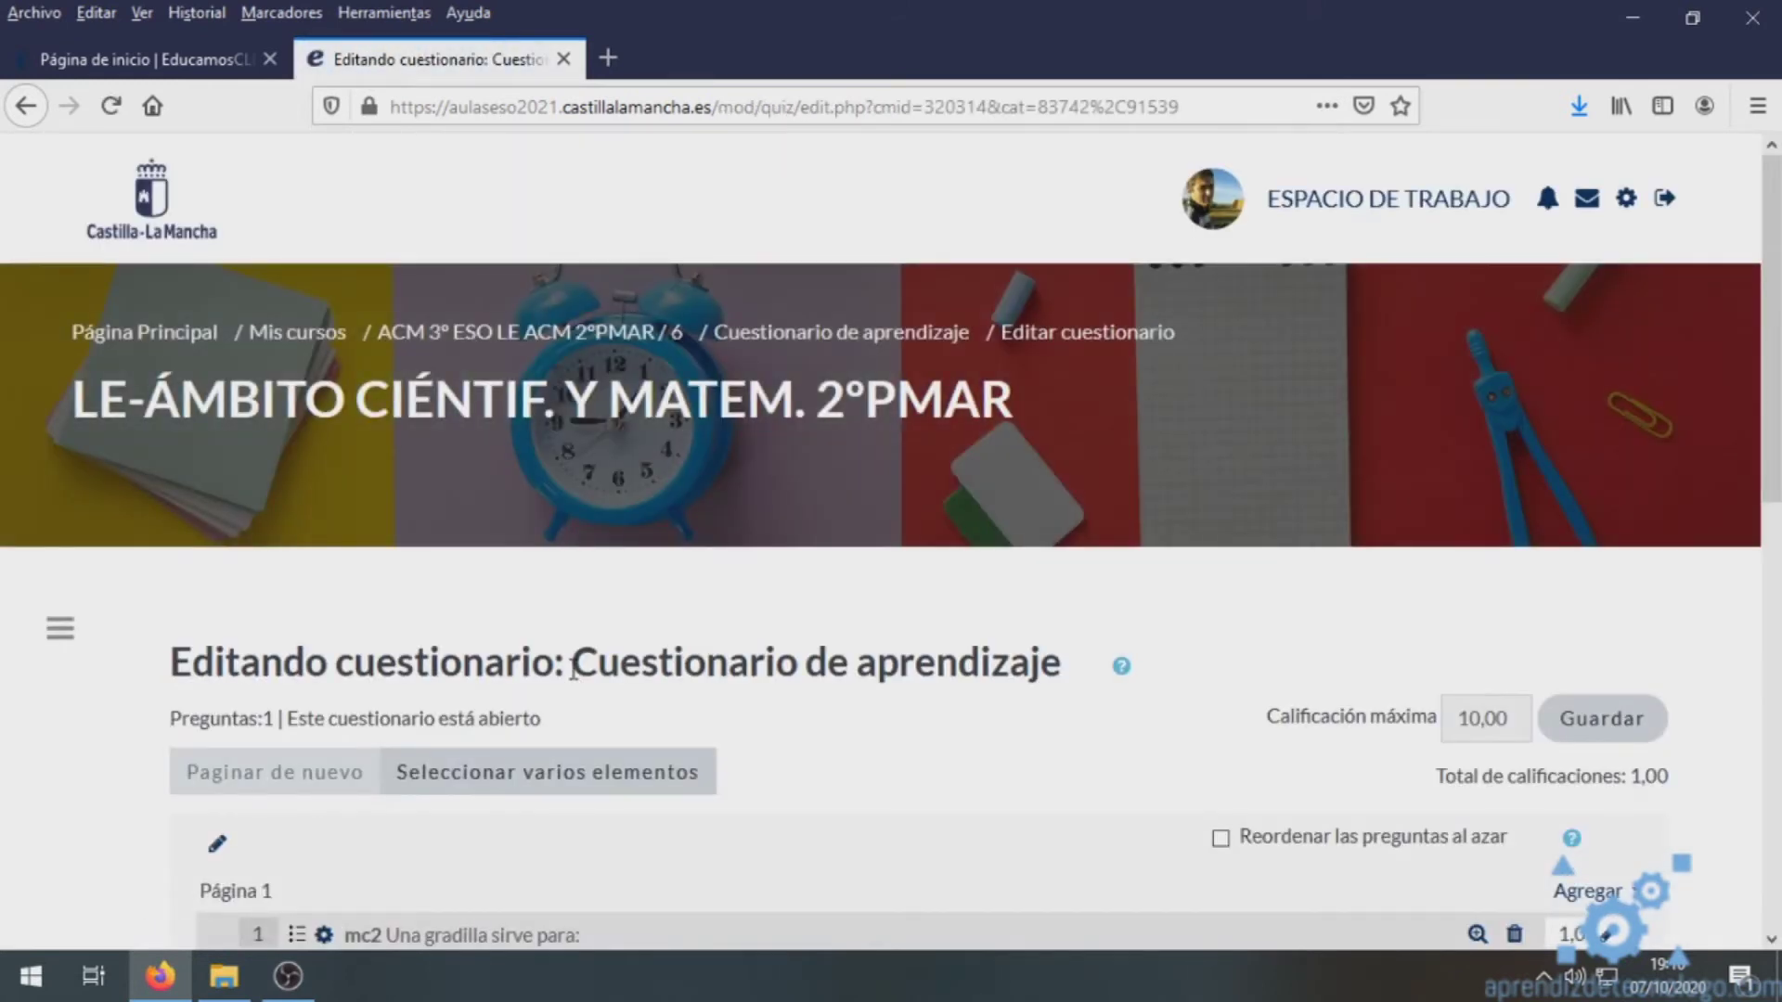
- Preview the gradilla question, try its answer choices, and submit and finish the attempt with Sostener tubos de ensayo selected
scroll(573, 670, "down", 3)
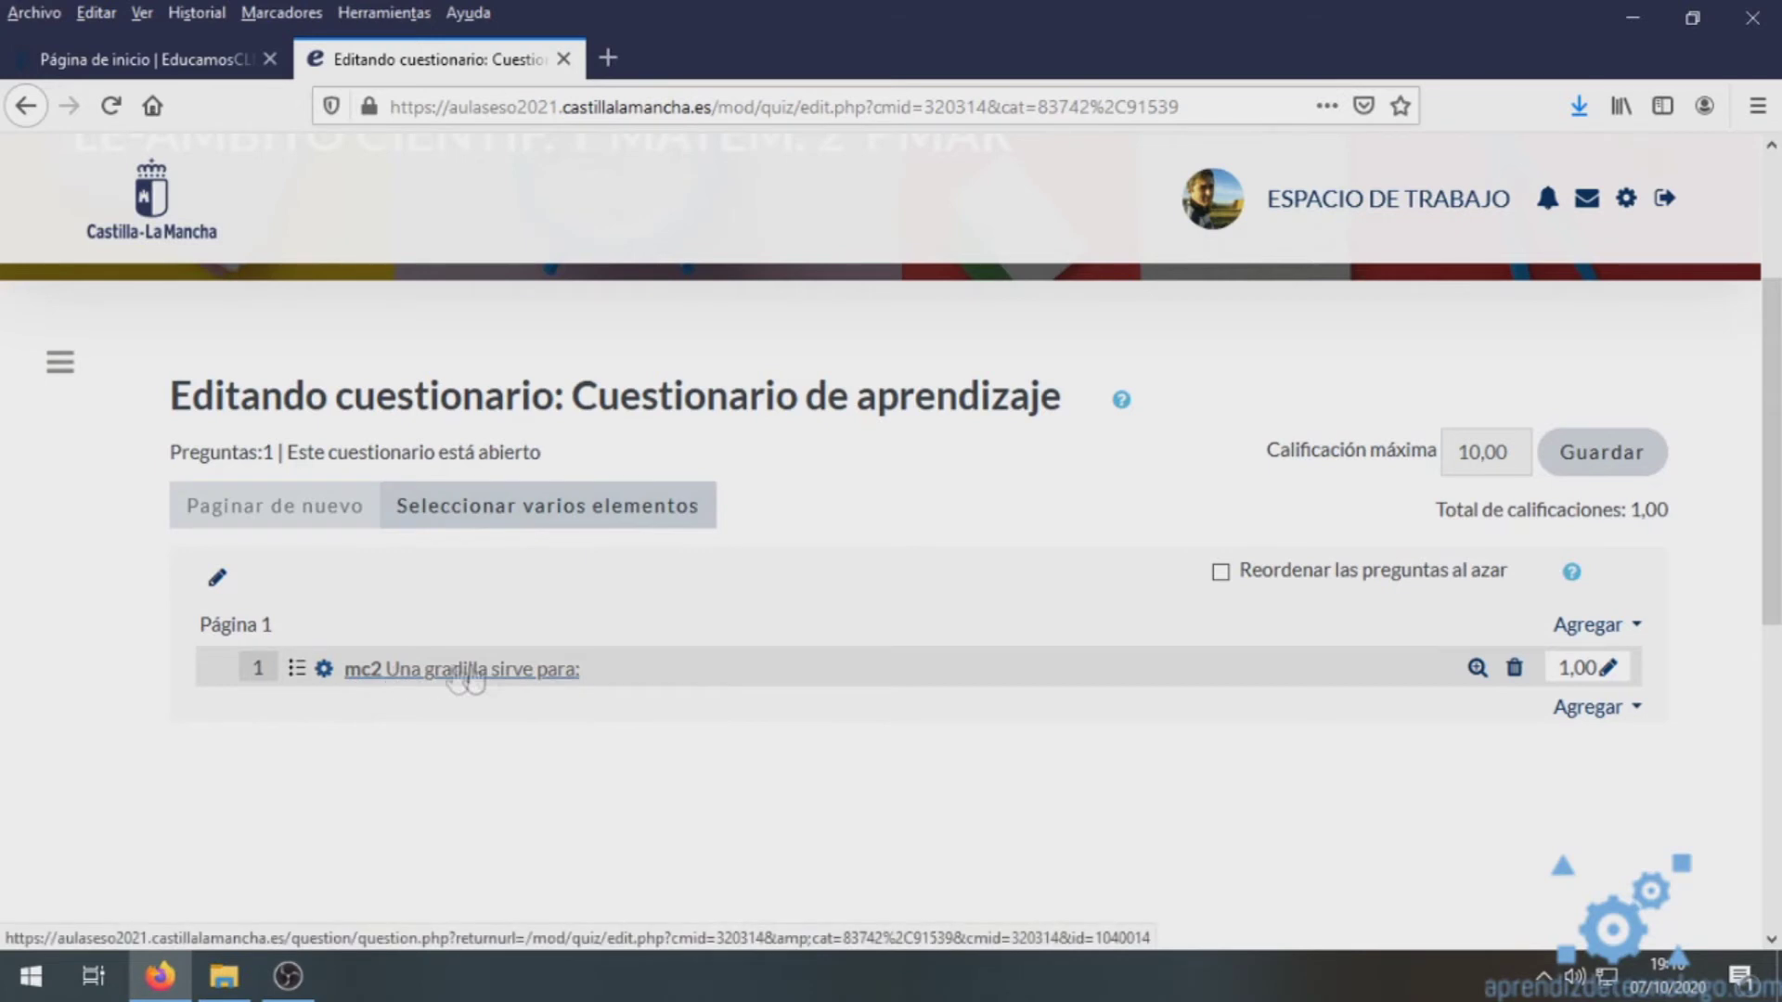
left_click(1477, 668)
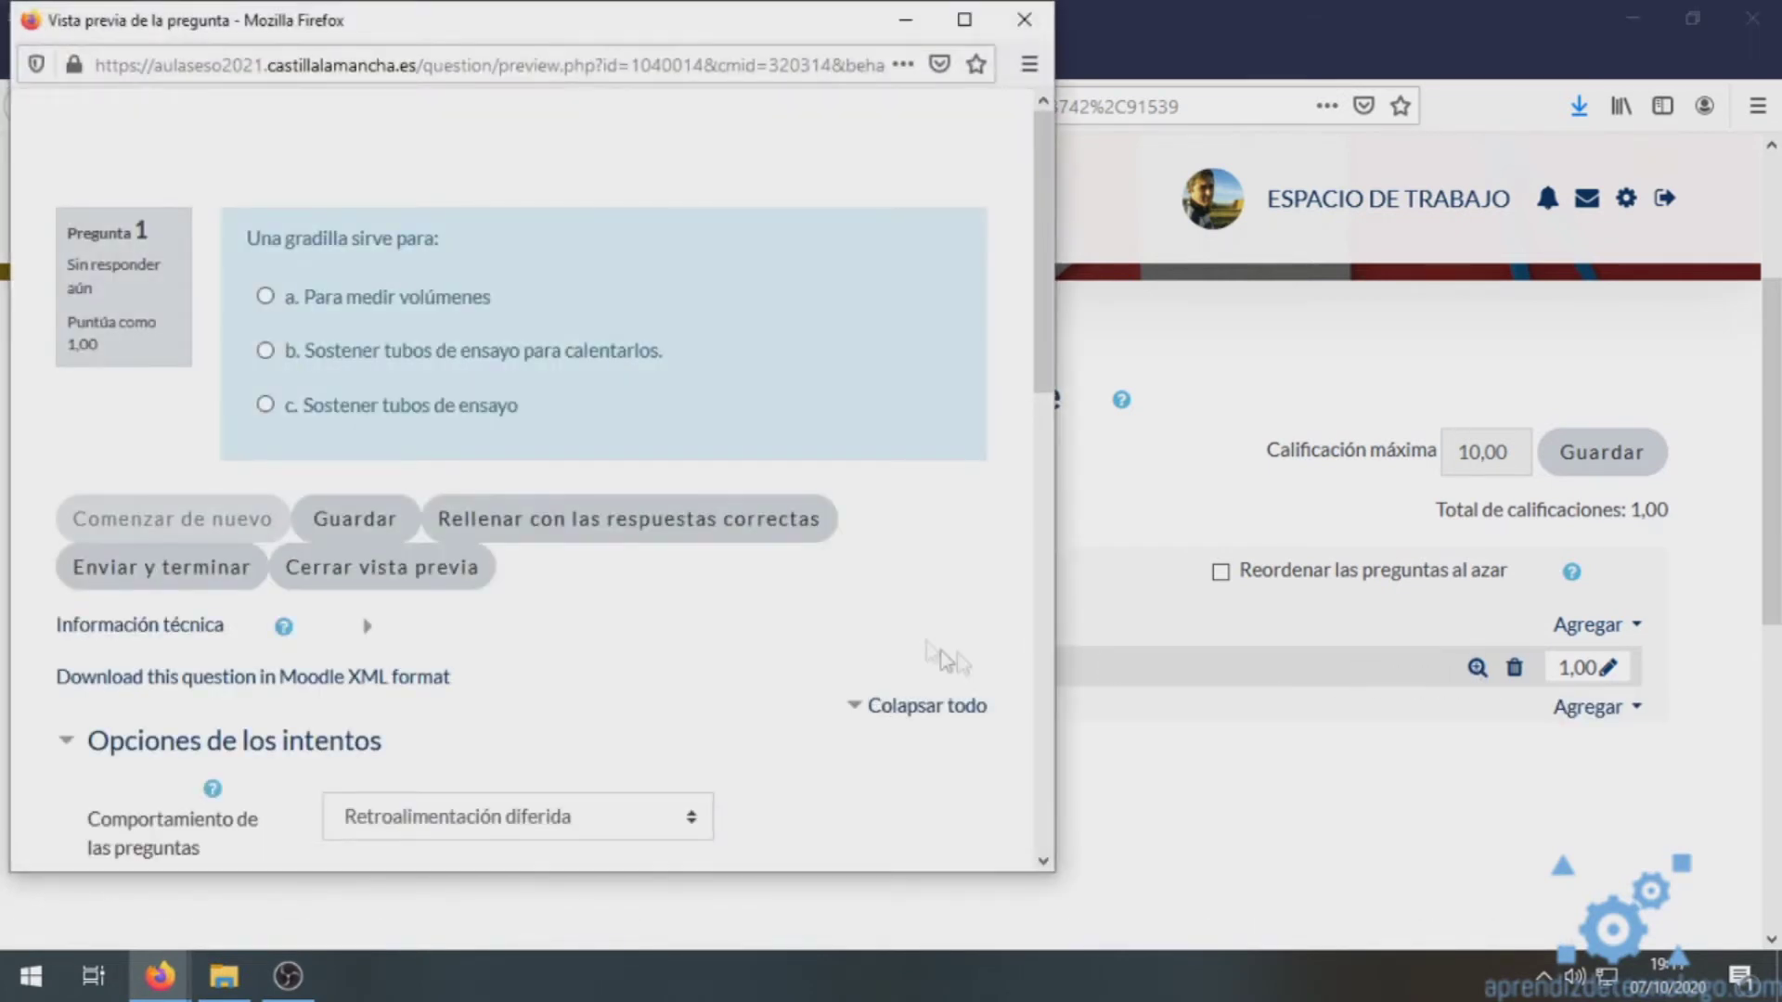
left_click(266, 295)
left_click(271, 352)
left_click(267, 403)
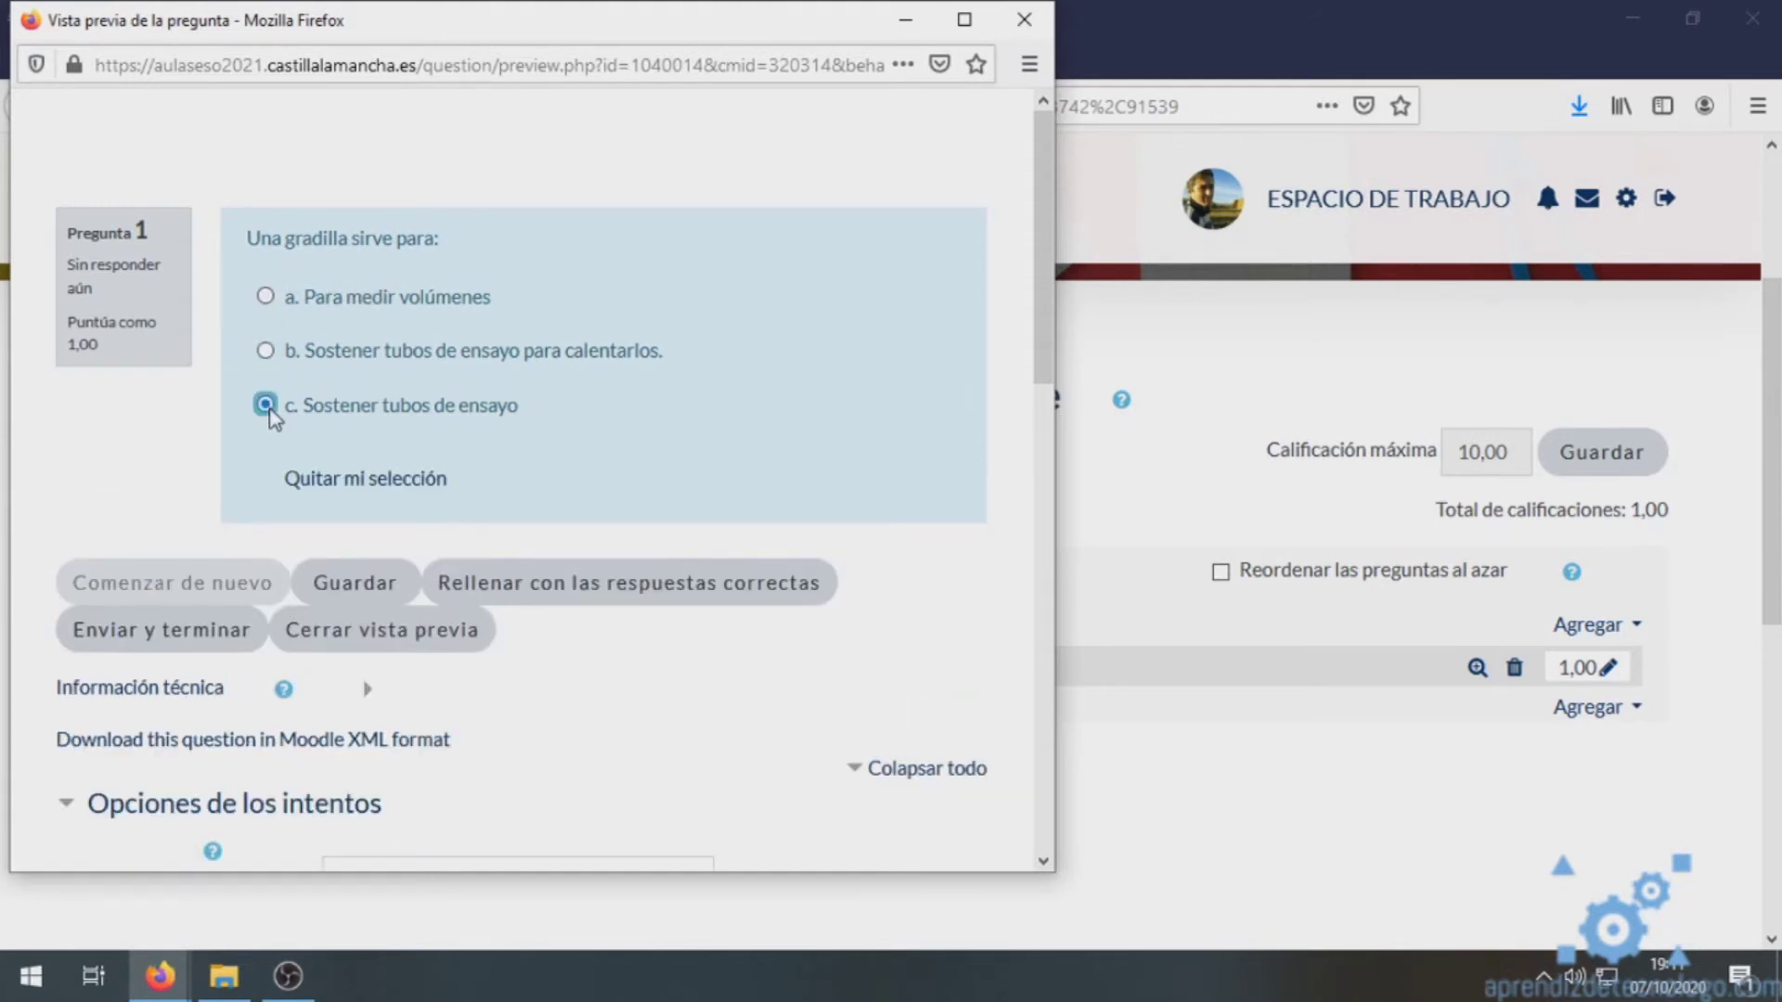
left_click(266, 351)
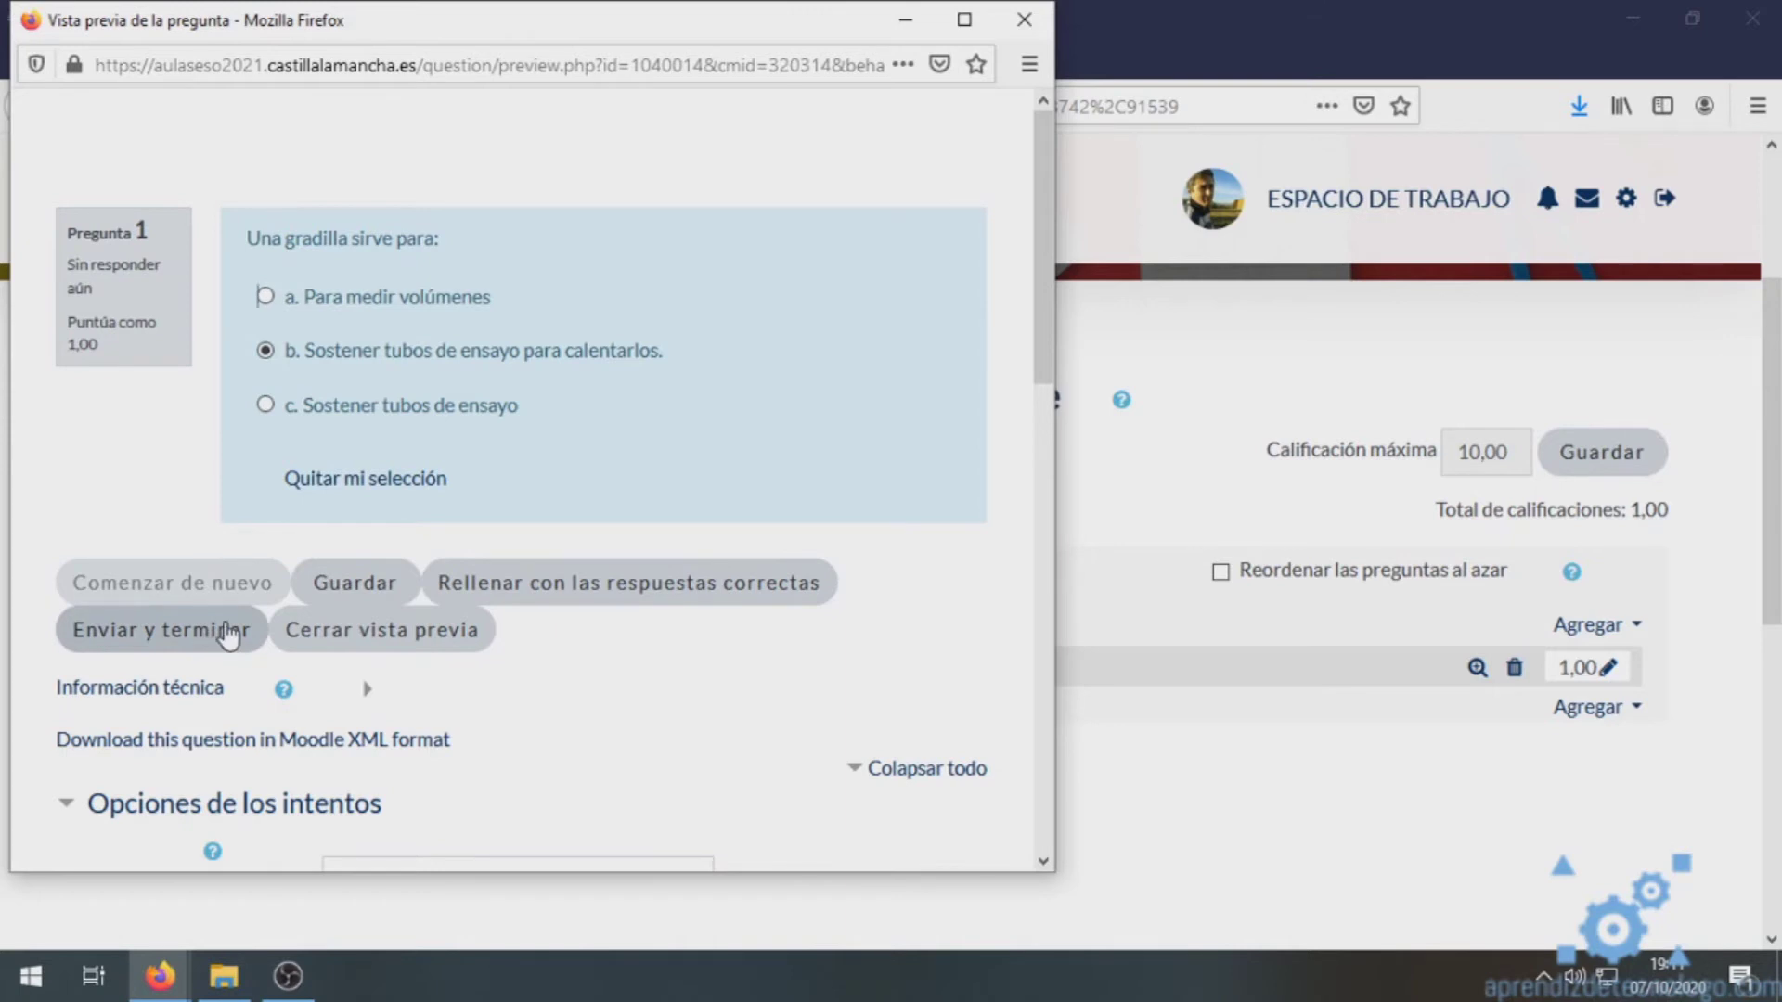
left_click(266, 405)
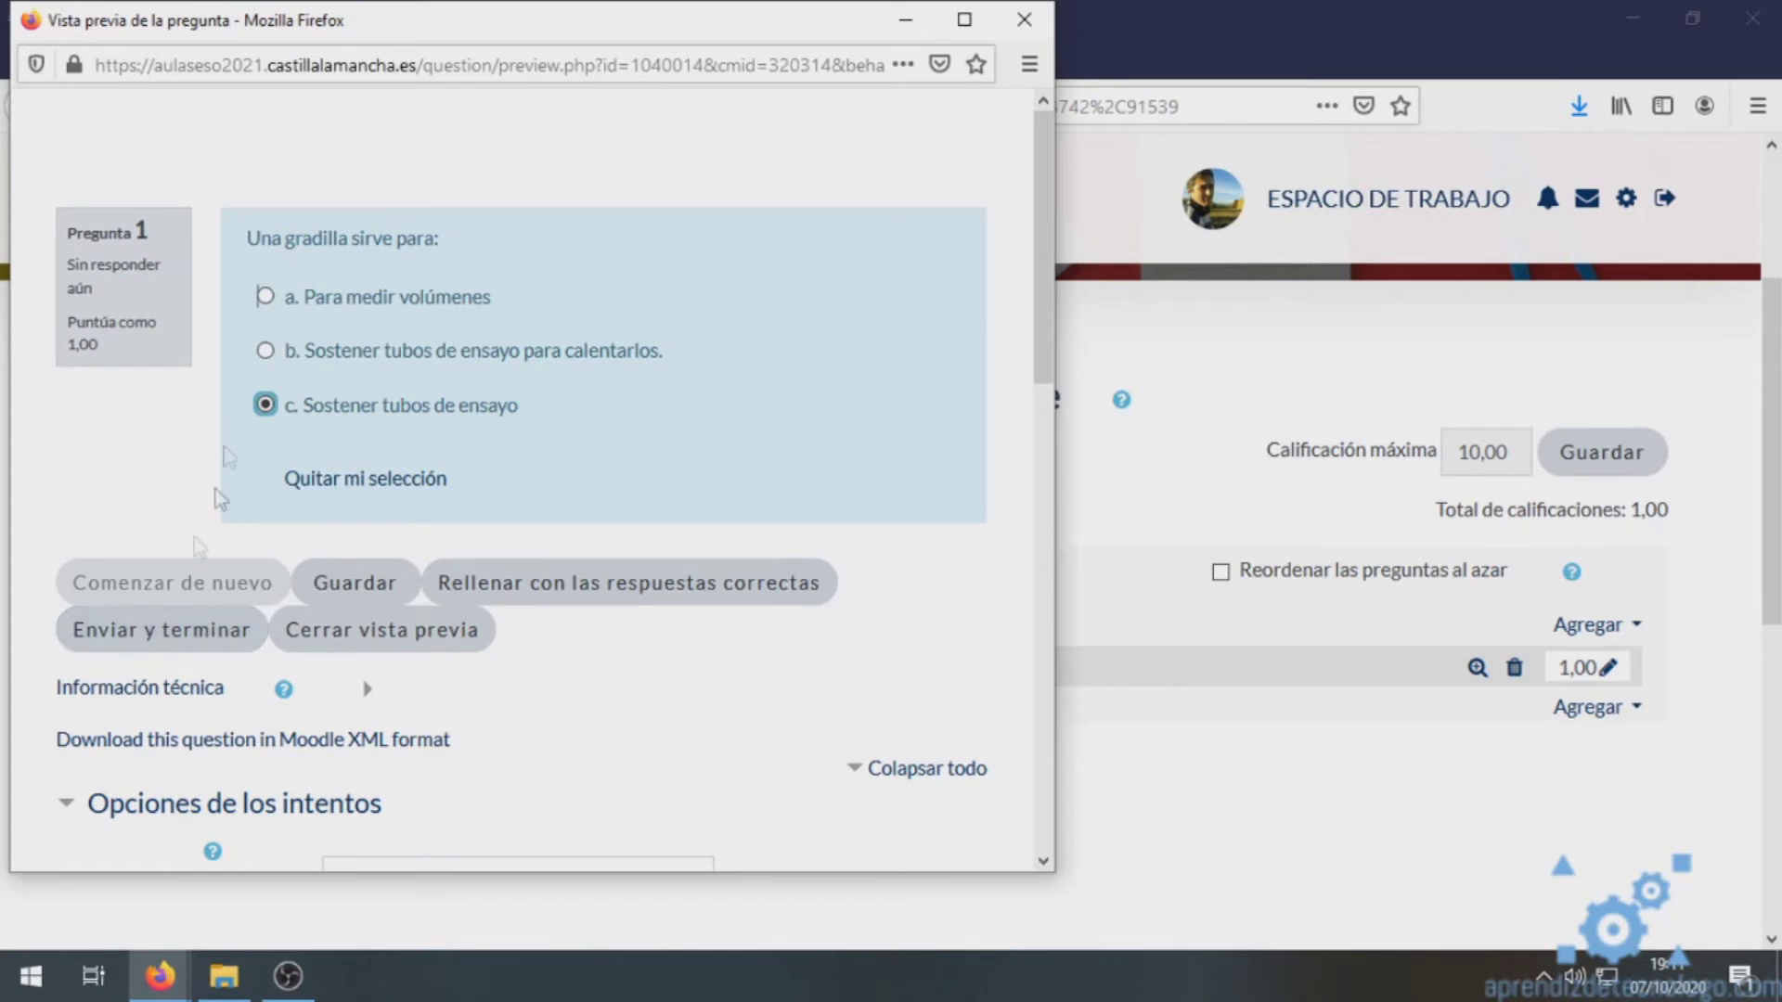
left_click(169, 641)
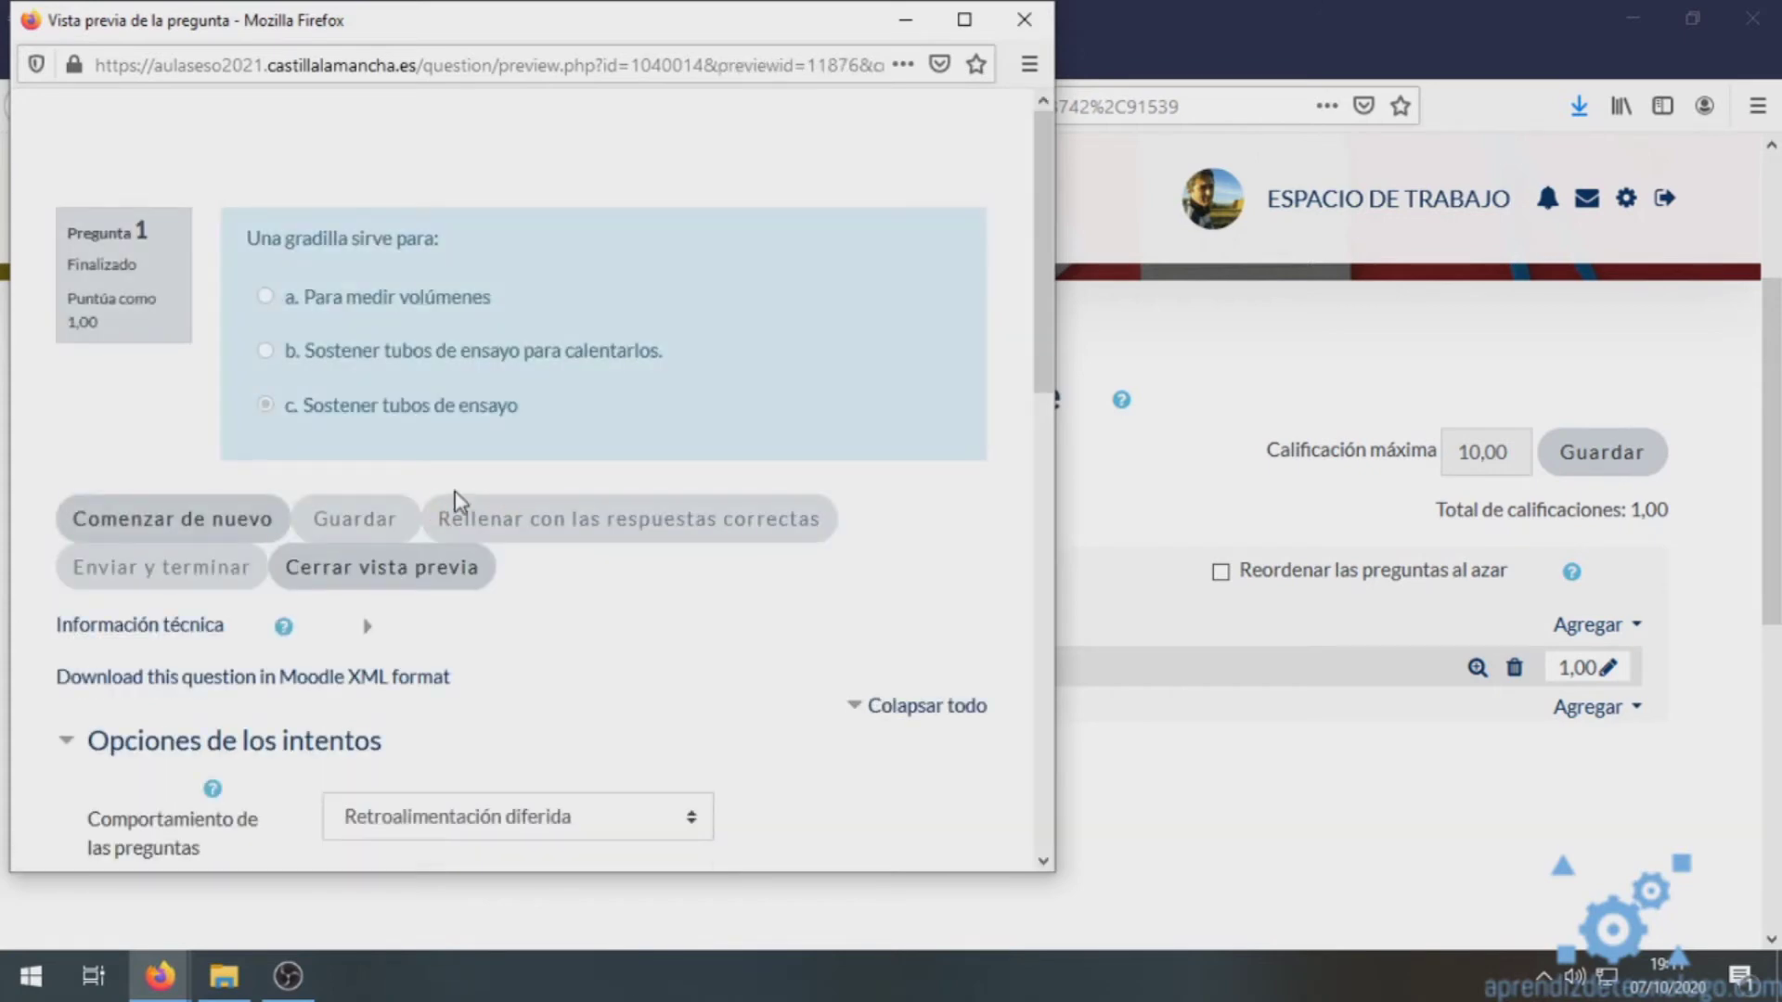
- Set Si fue correcta to Se muestra in the question preview's display options
left_click_drag(1039, 330, 828, 548)
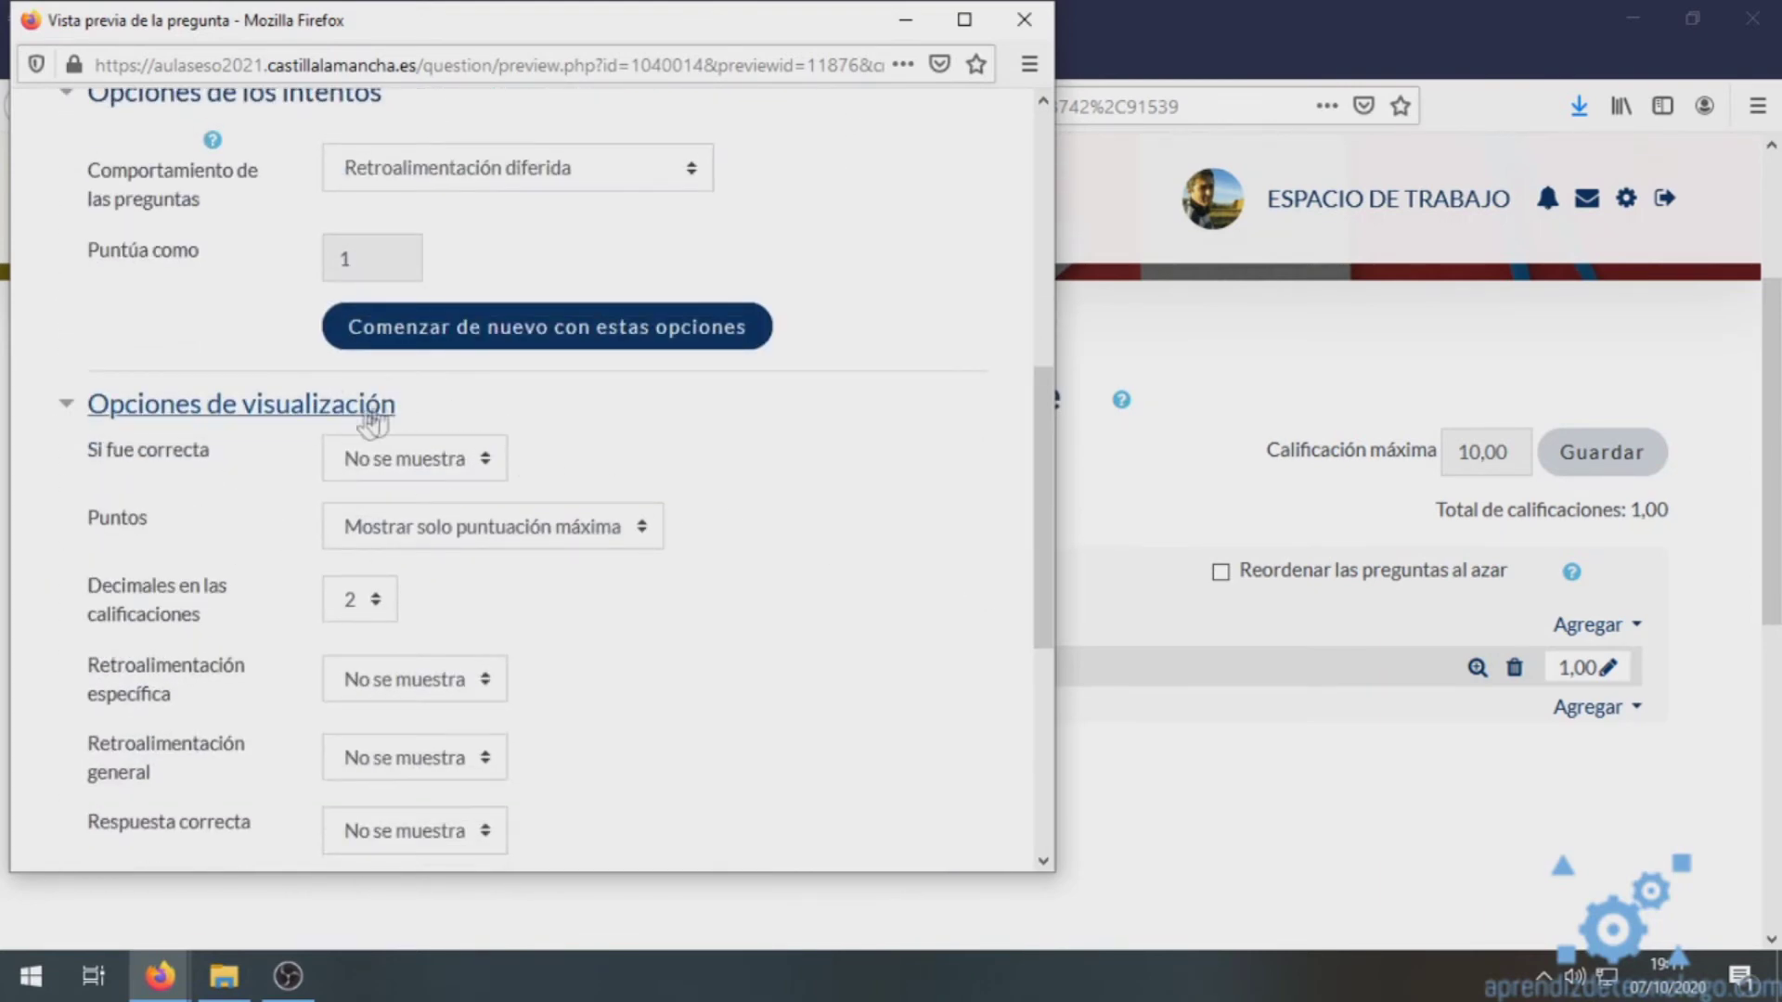
left_click(409, 469)
left_click(417, 537)
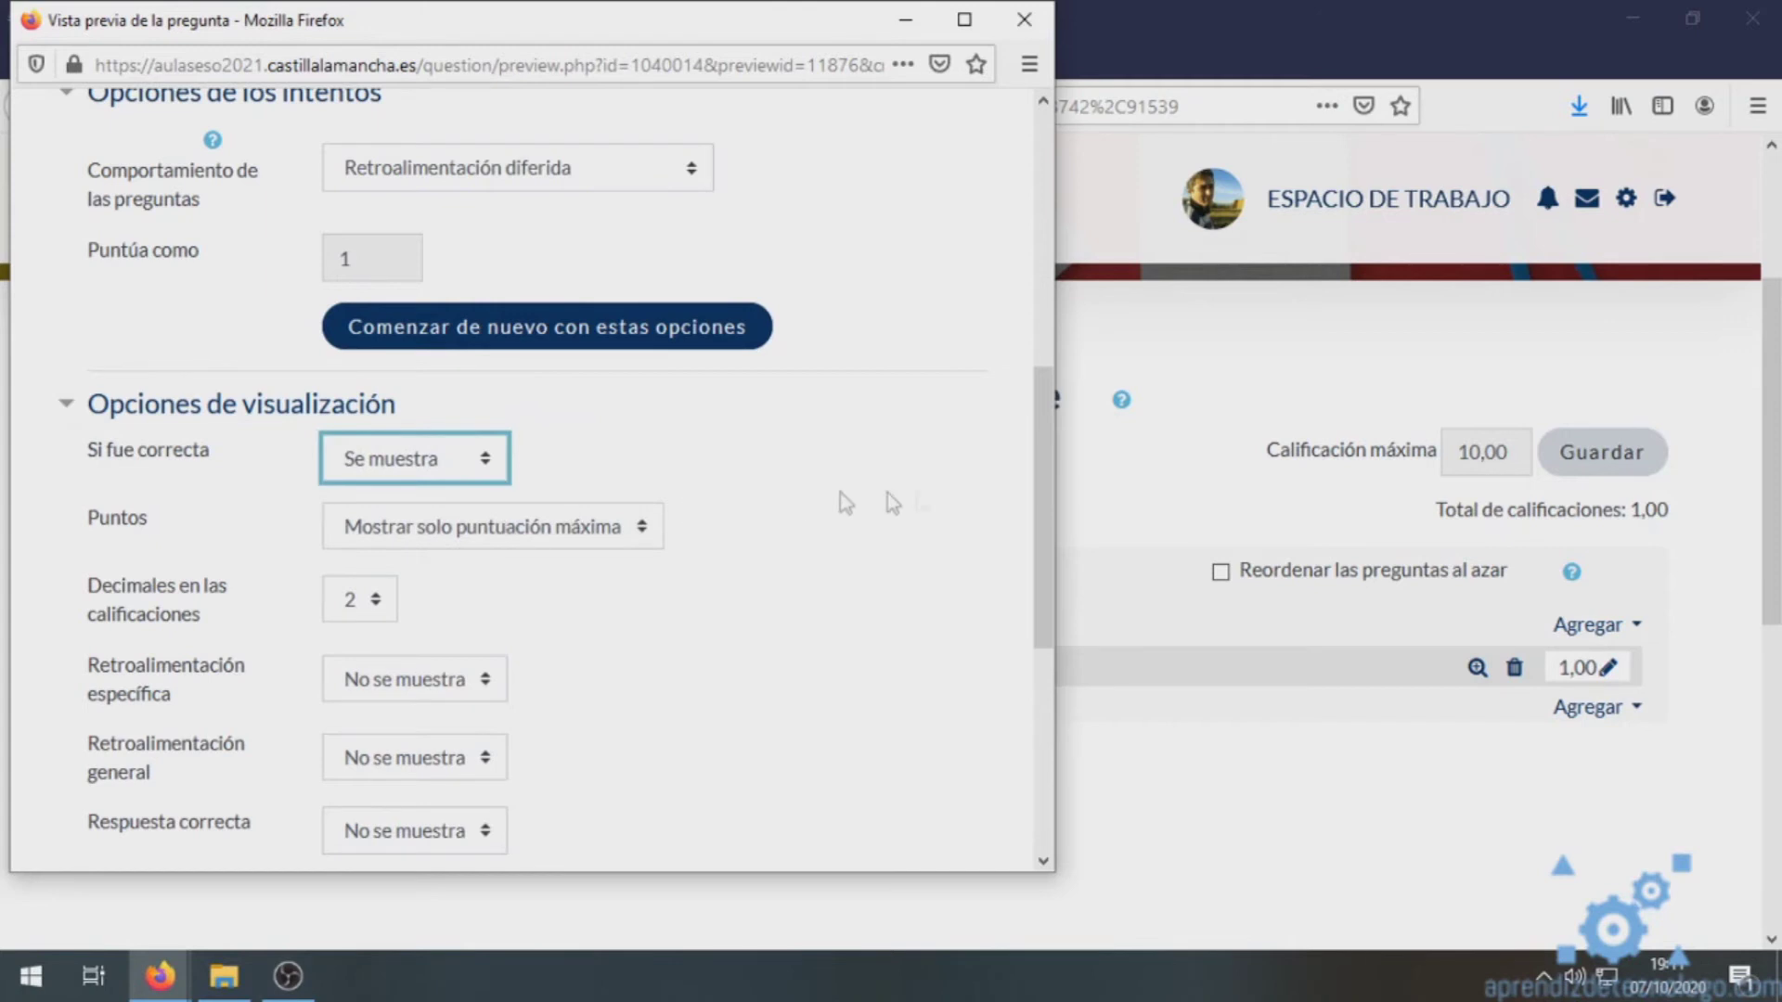
- Try to restart the question preview, and close the preview window, abandoning its page
scroll(1025, 366, "up", 5)
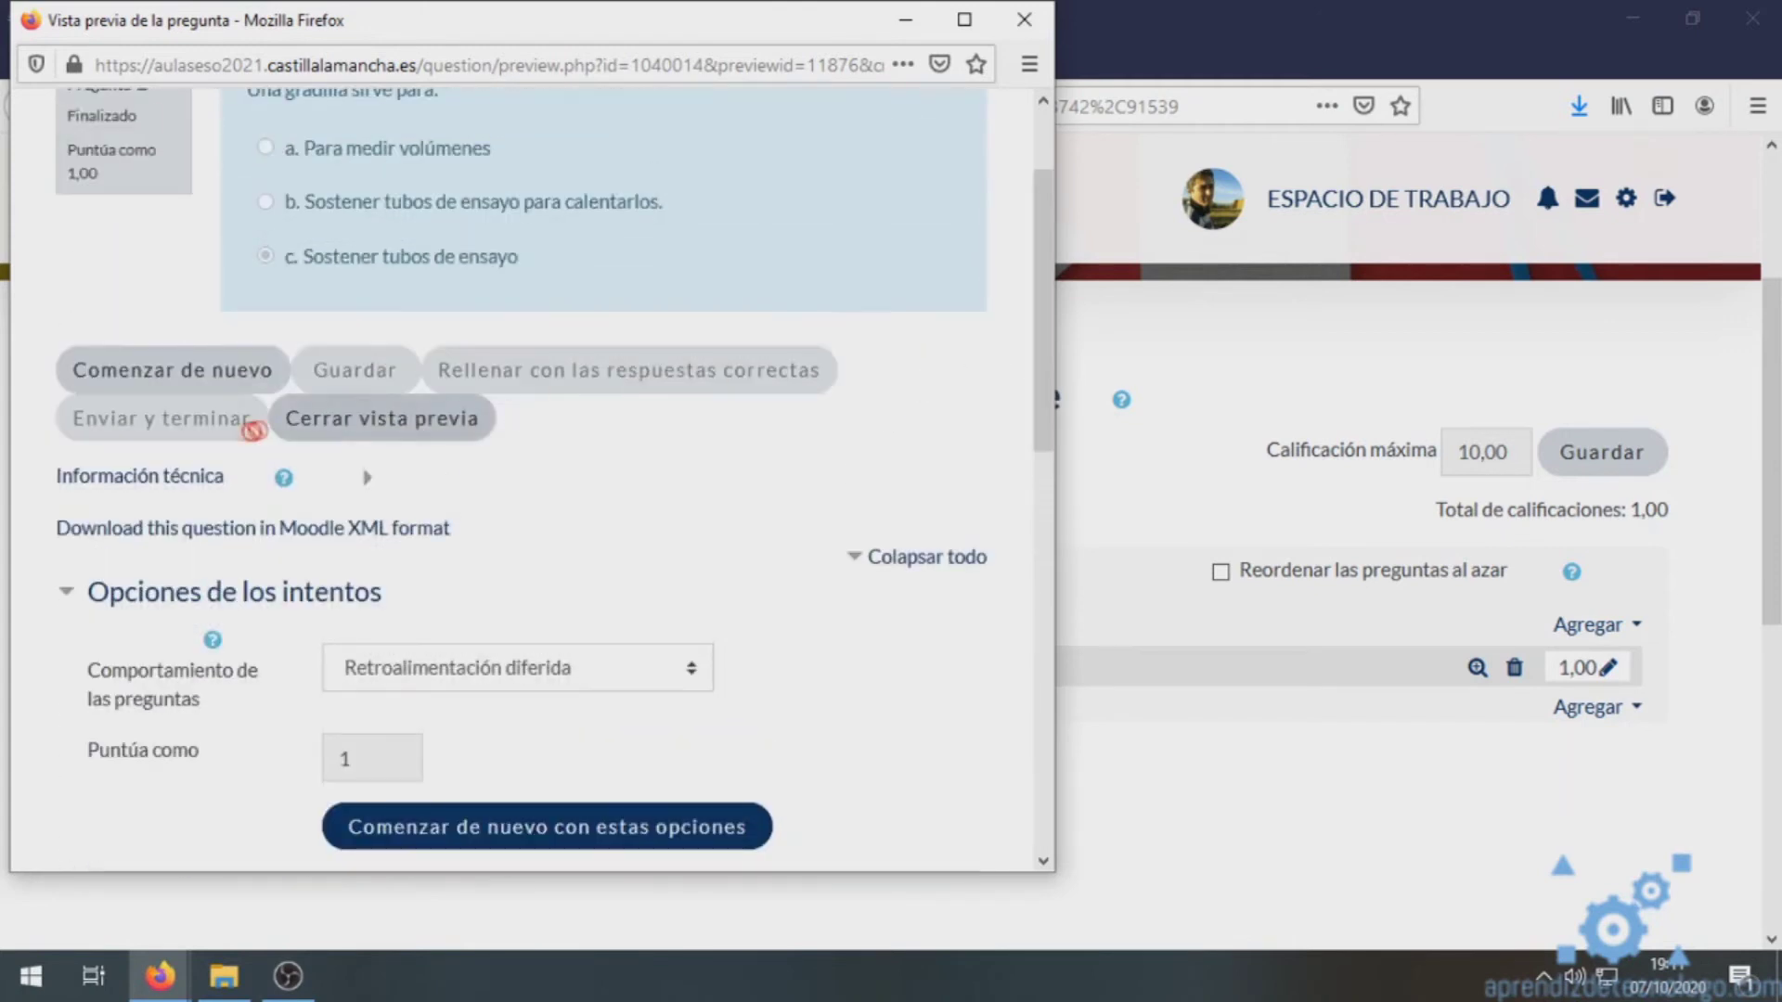
left_click(246, 388)
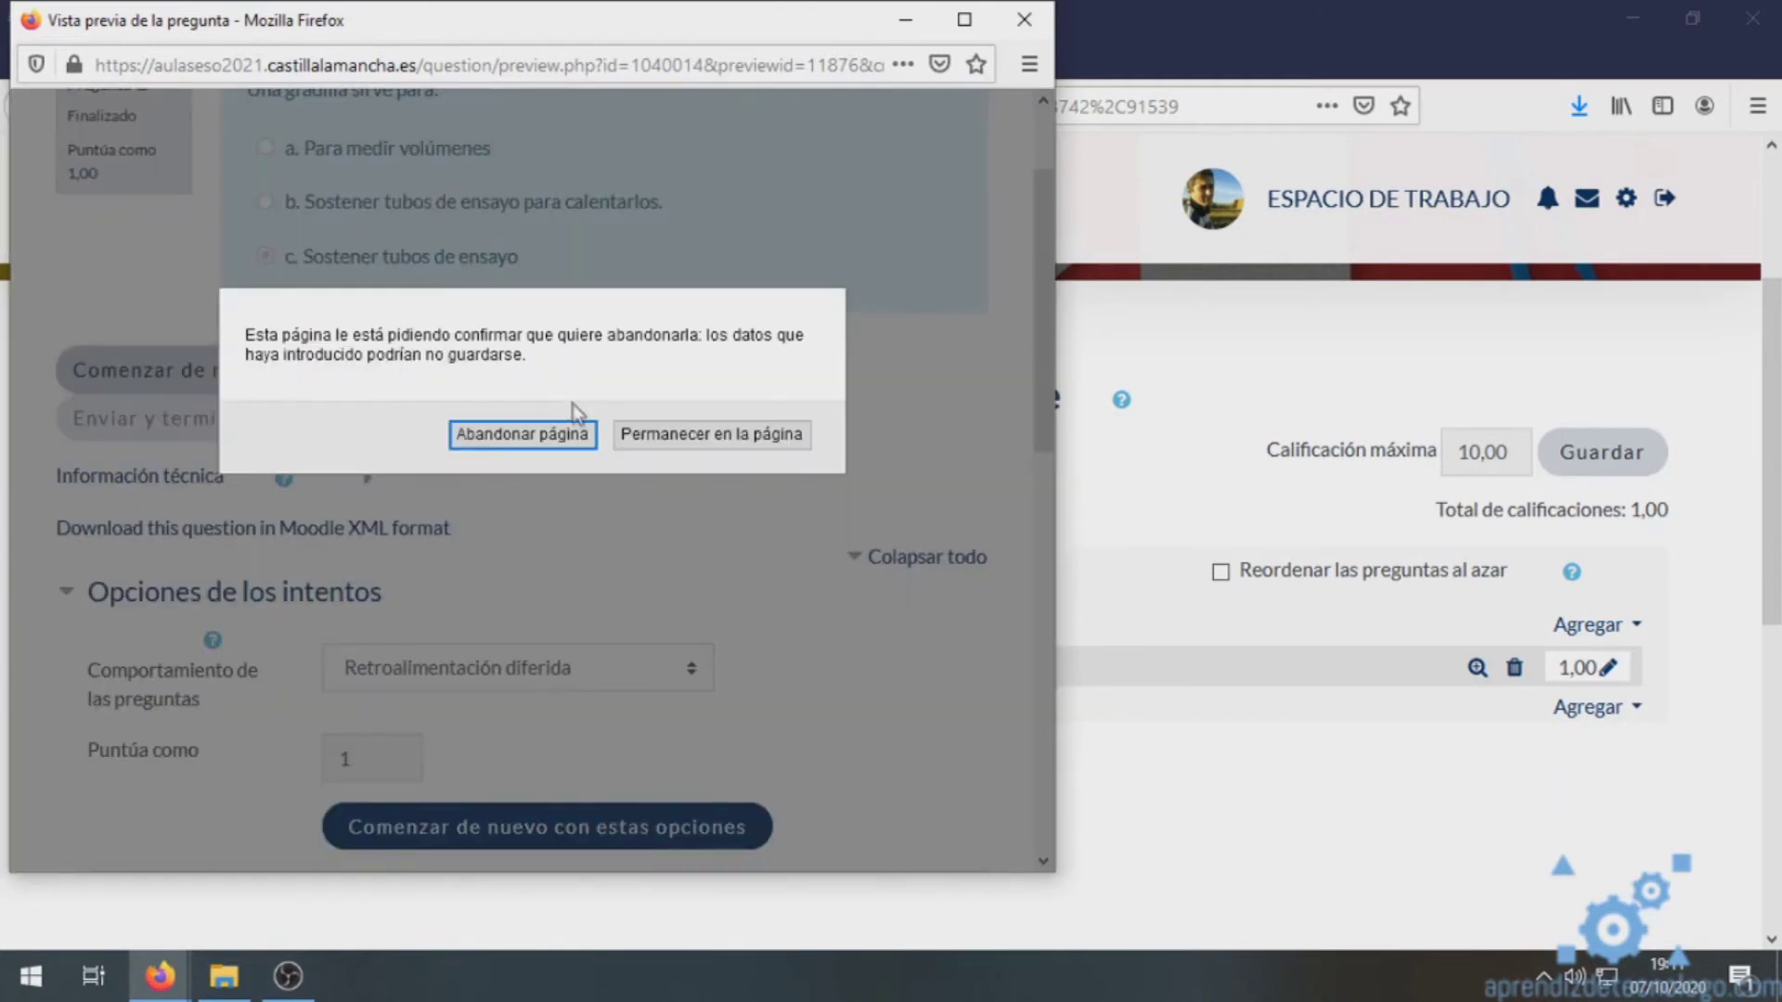
left_click(624, 434)
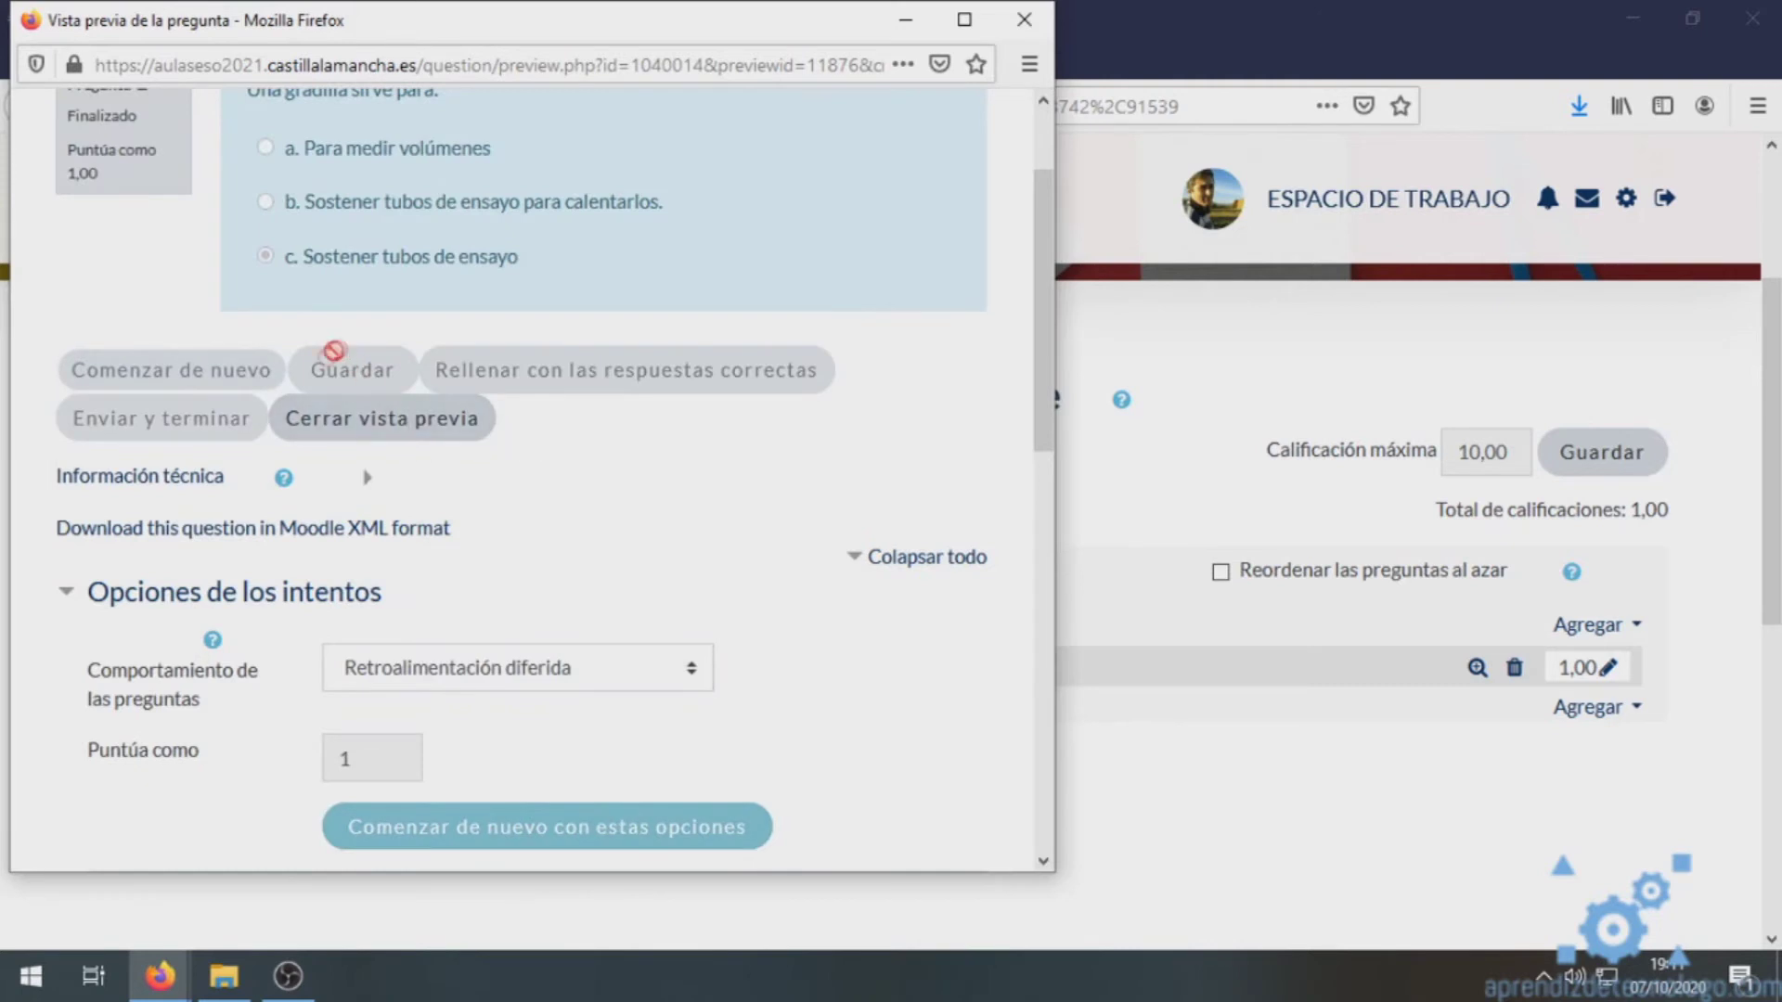
left_click(1024, 21)
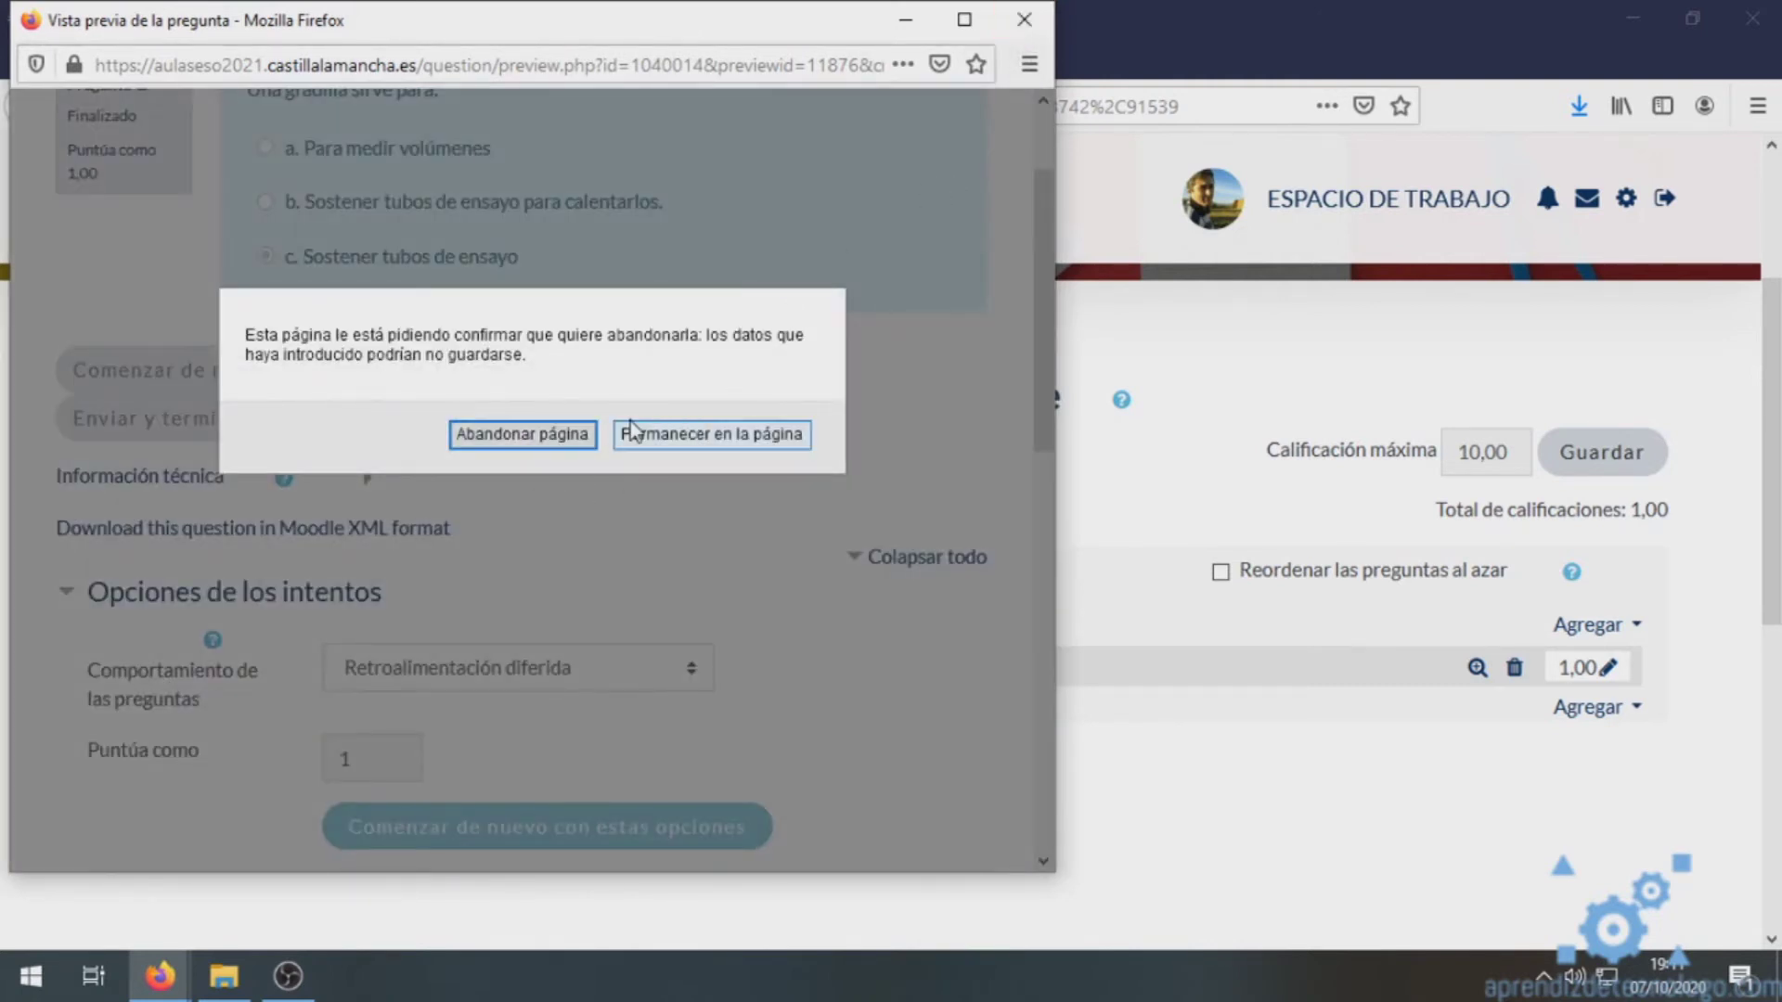
left_click(557, 436)
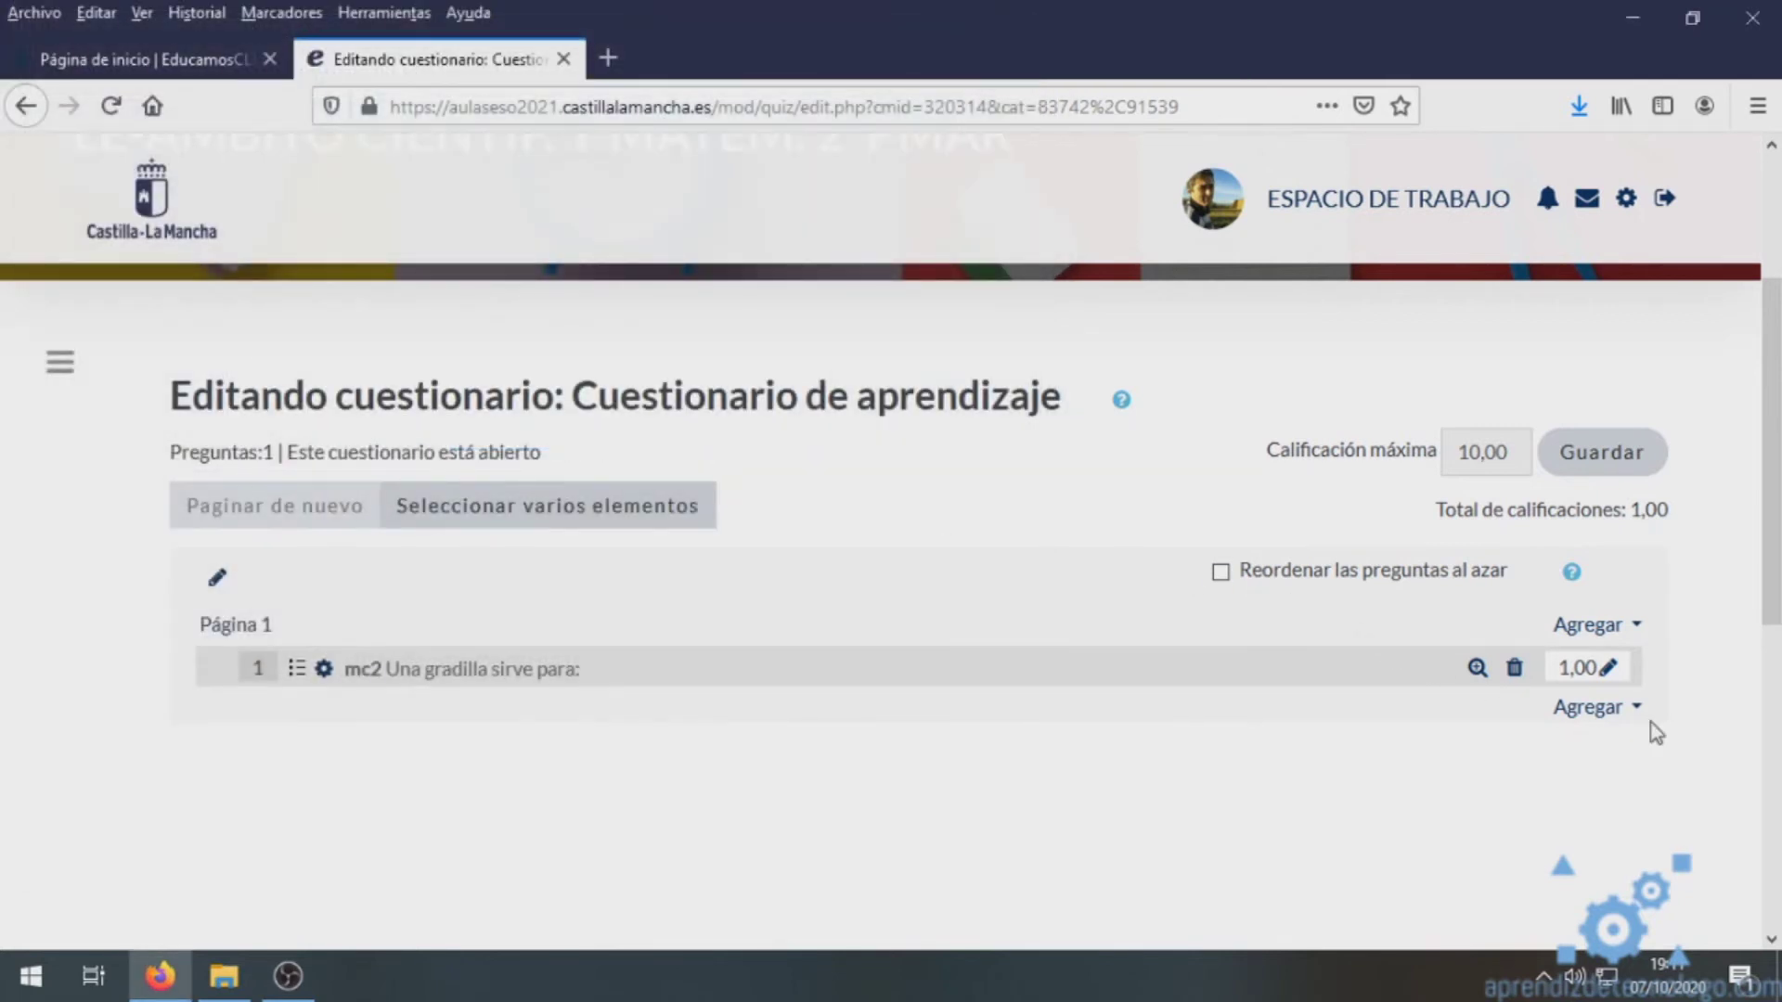
- Add a new question of type Opción múltiple after the gradilla question in the quiz
left_click(1595, 710)
left_click(1439, 759)
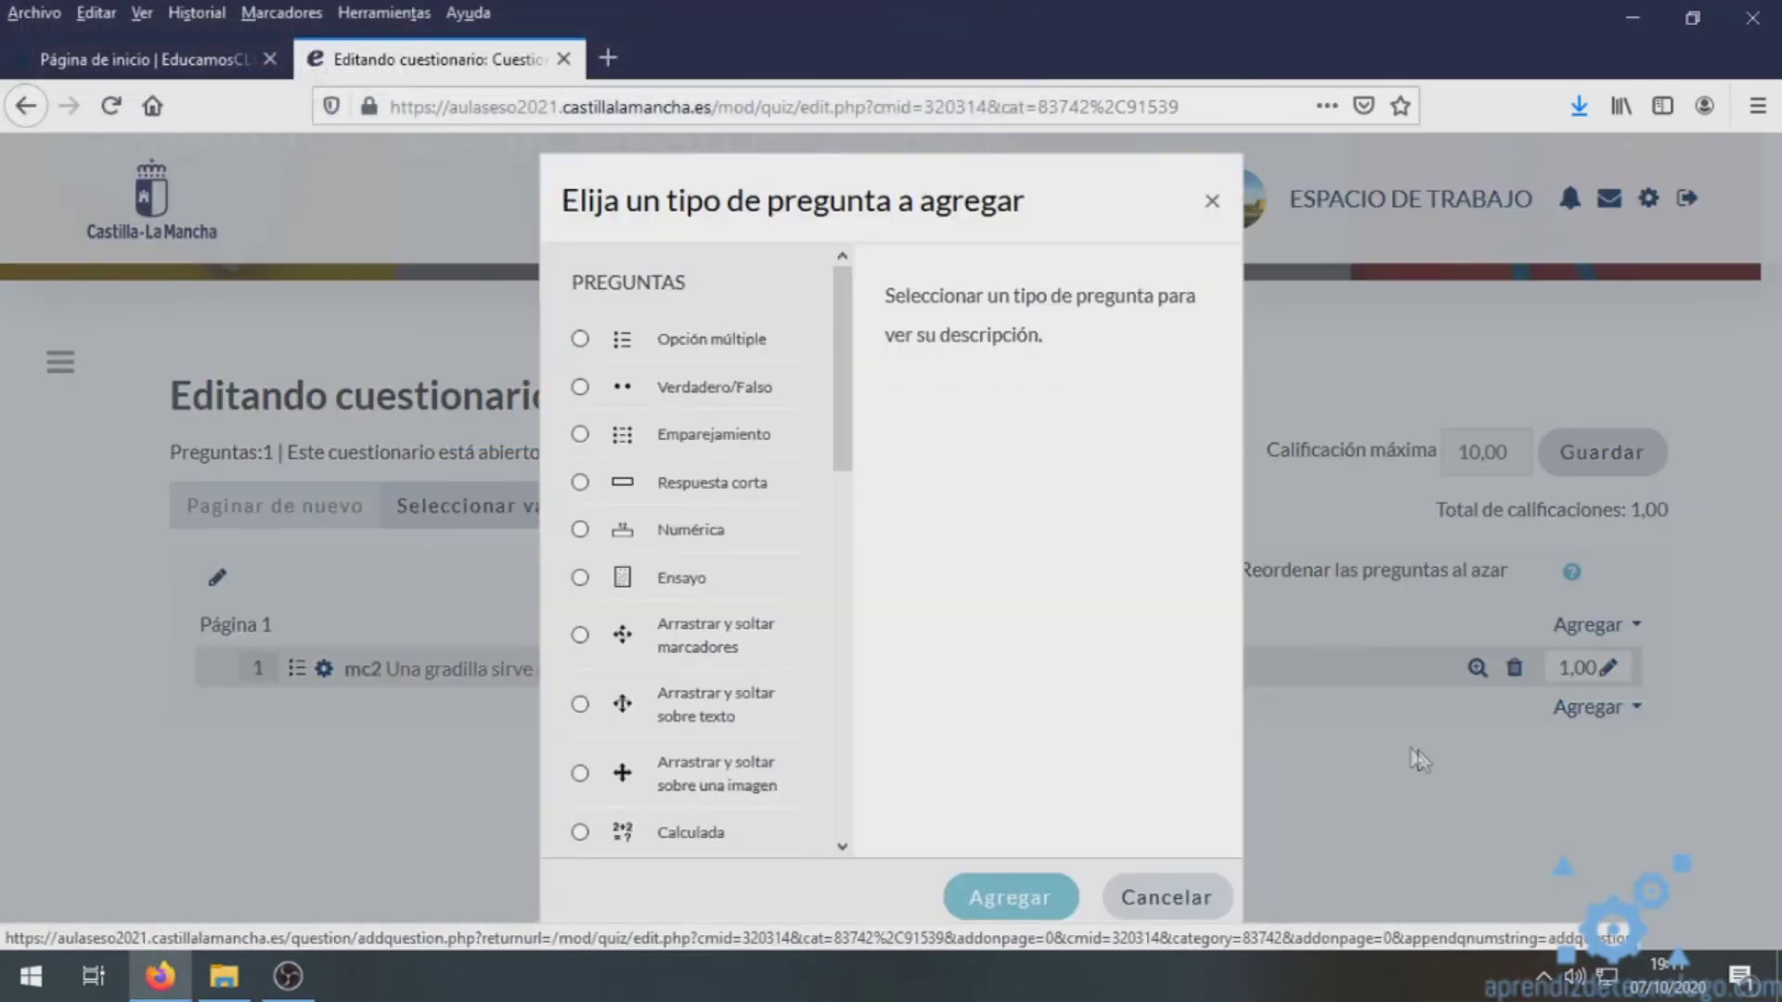
left_click(724, 340)
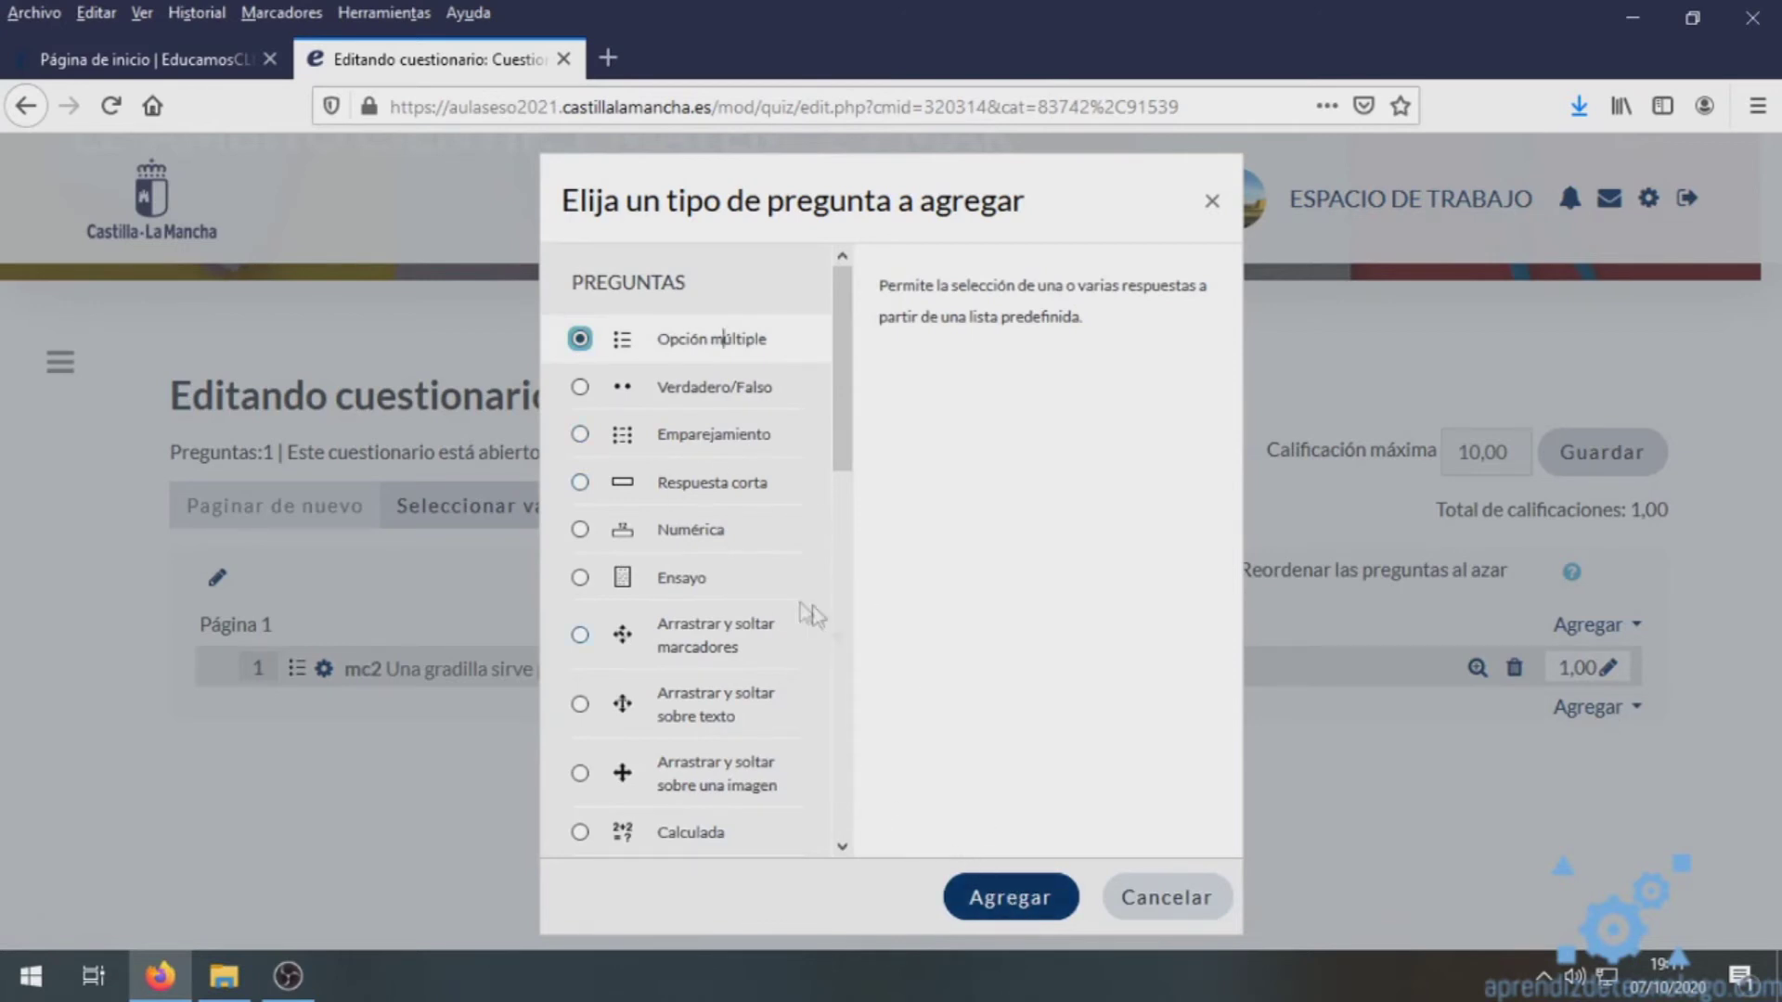
left_click(1004, 900)
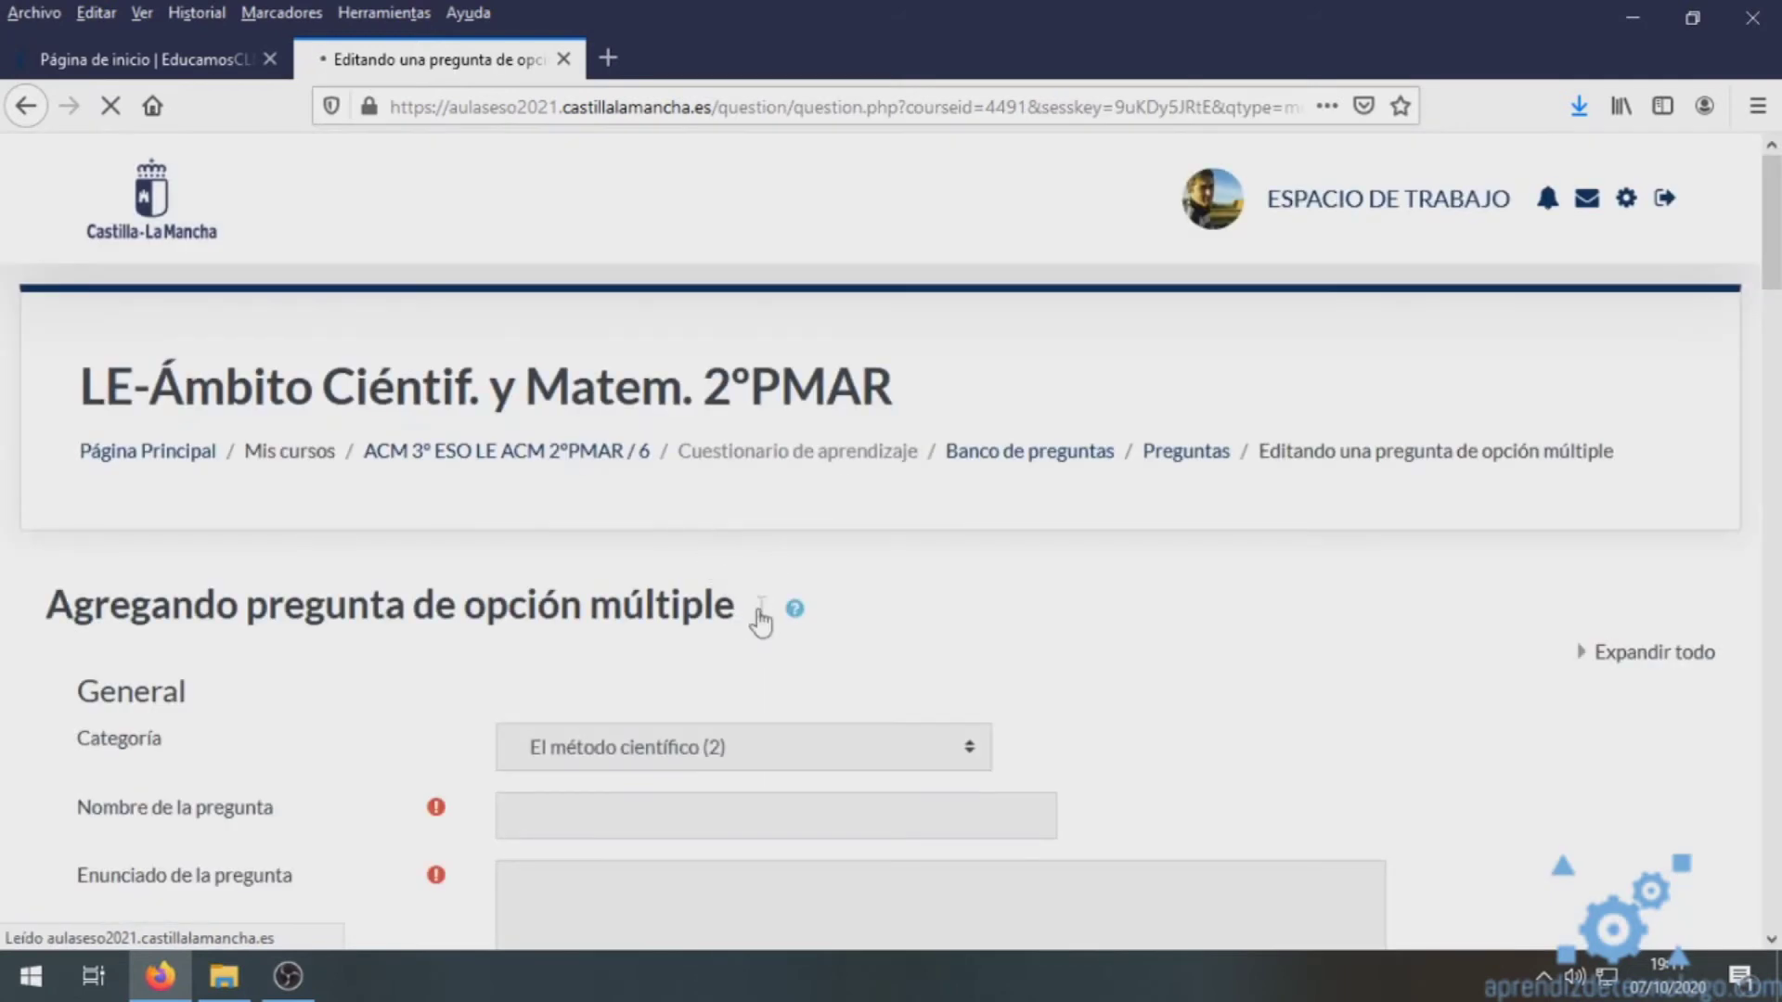
- Name the question mc3 and enter the statement "Marca los pasos a seguir en el método científico:"
scroll(668, 677, "down", 2)
left_click(645, 695)
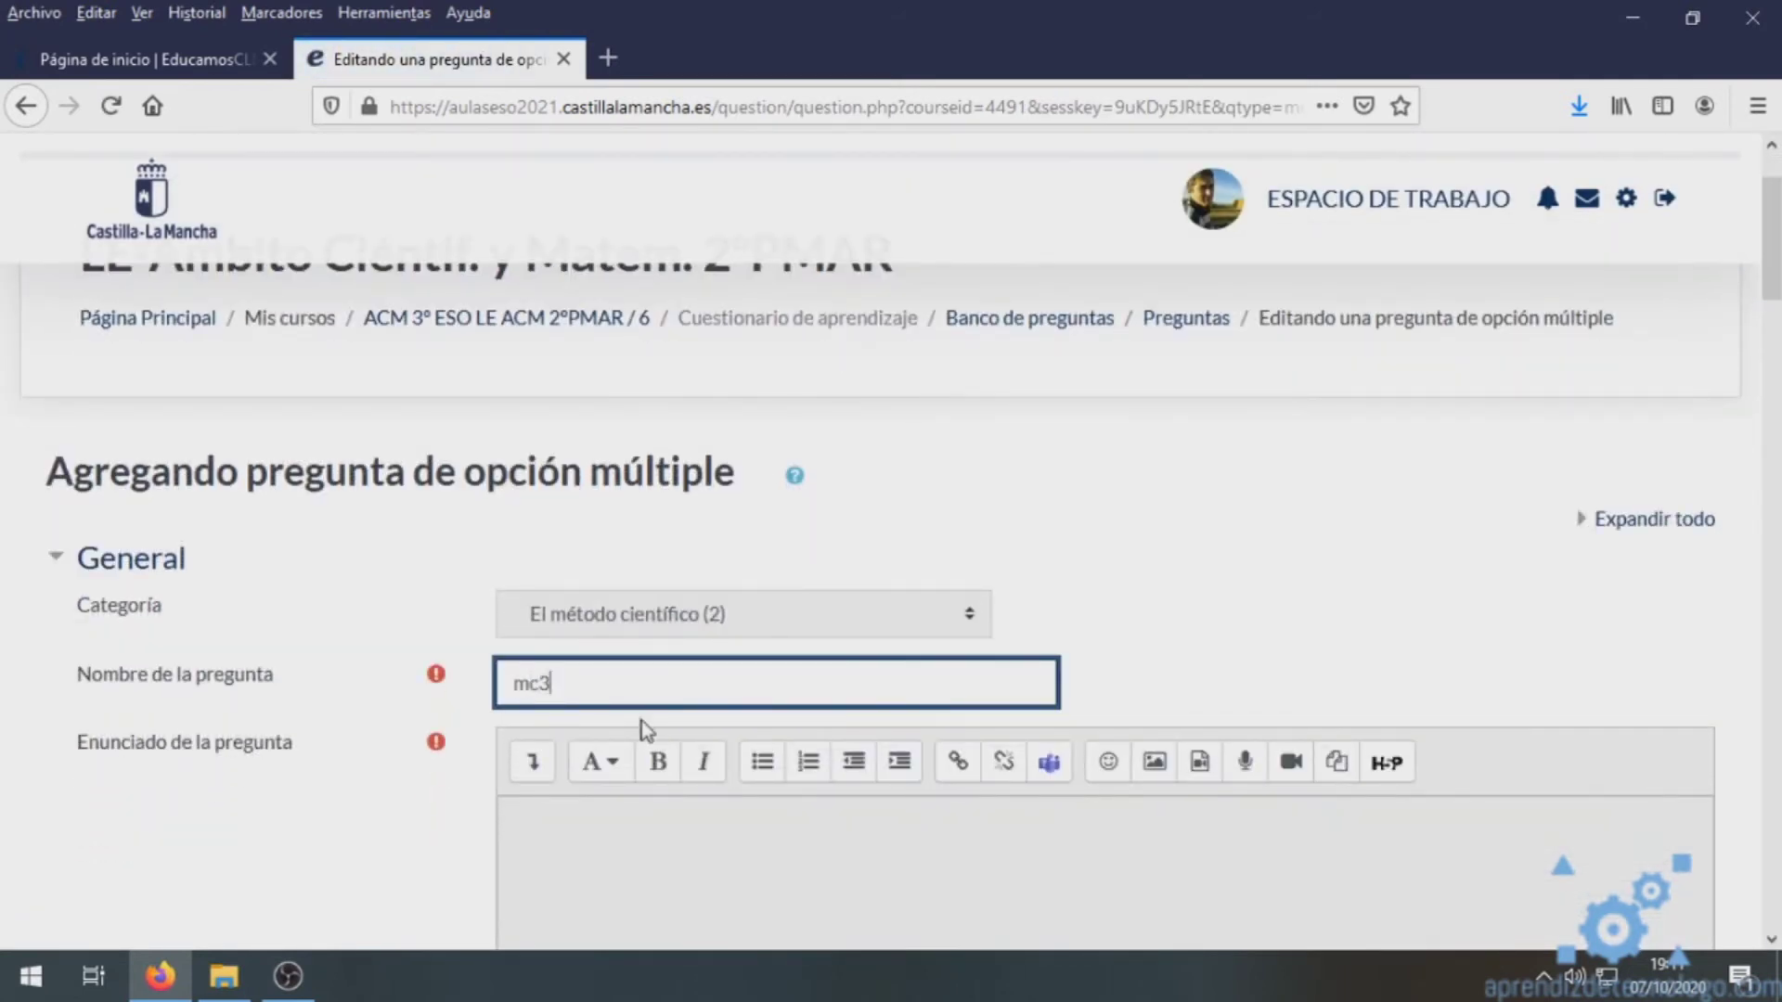
scroll(642, 720, "down", 2)
left_click(639, 800)
type("Marca los pasos a seguir en el mét")
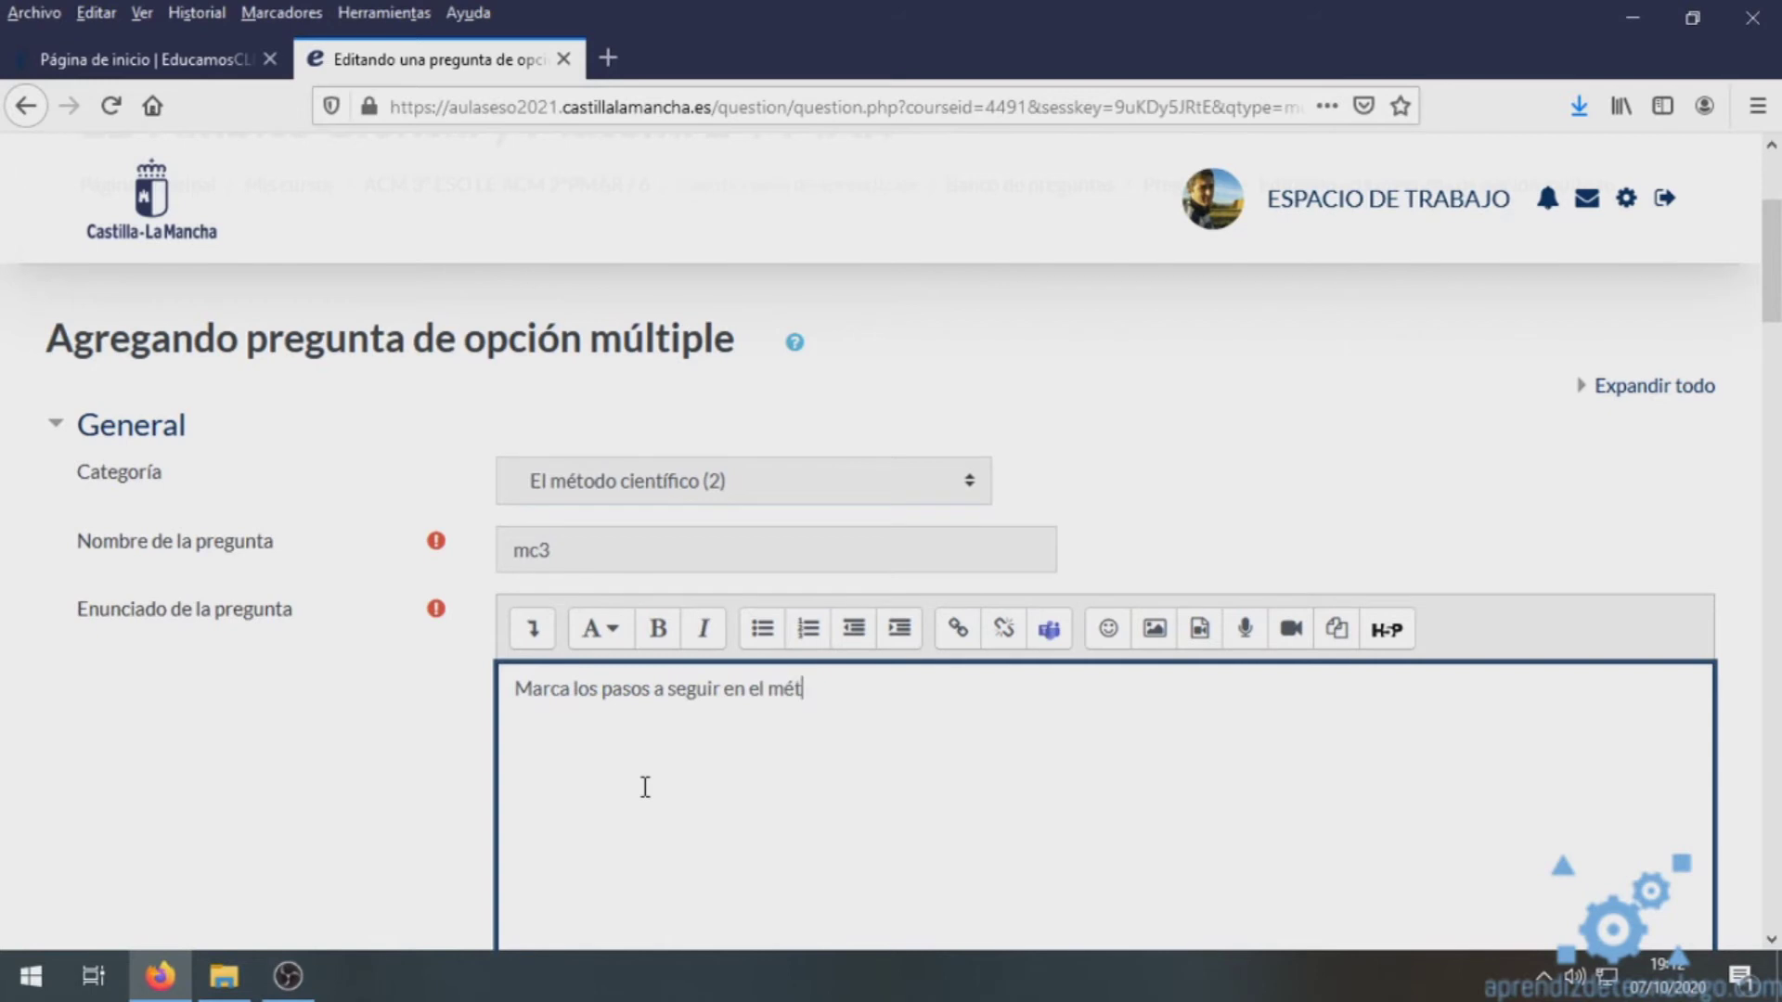
type("odo científico:")
- Set the question's ¿Una o varias respuestas? option to Se permiten varias respuestas
scroll(589, 811, "down", 5)
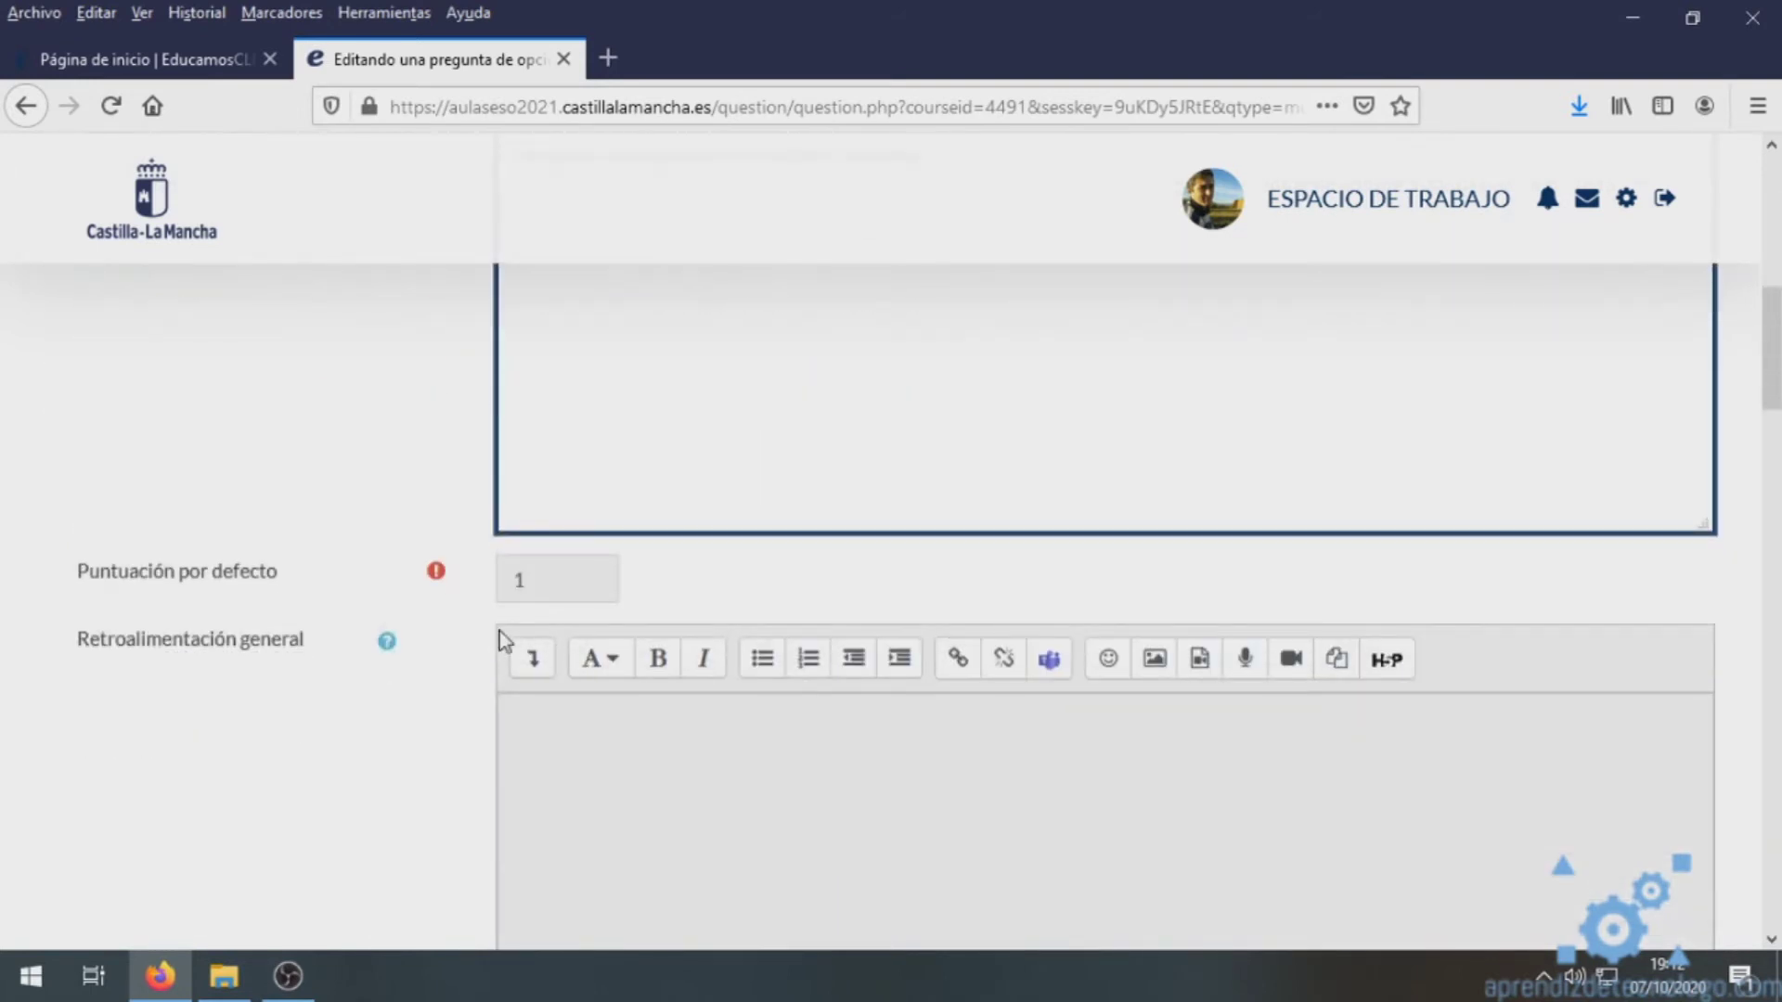
scroll(560, 738, "down", 2)
scroll(559, 686, "down", 3)
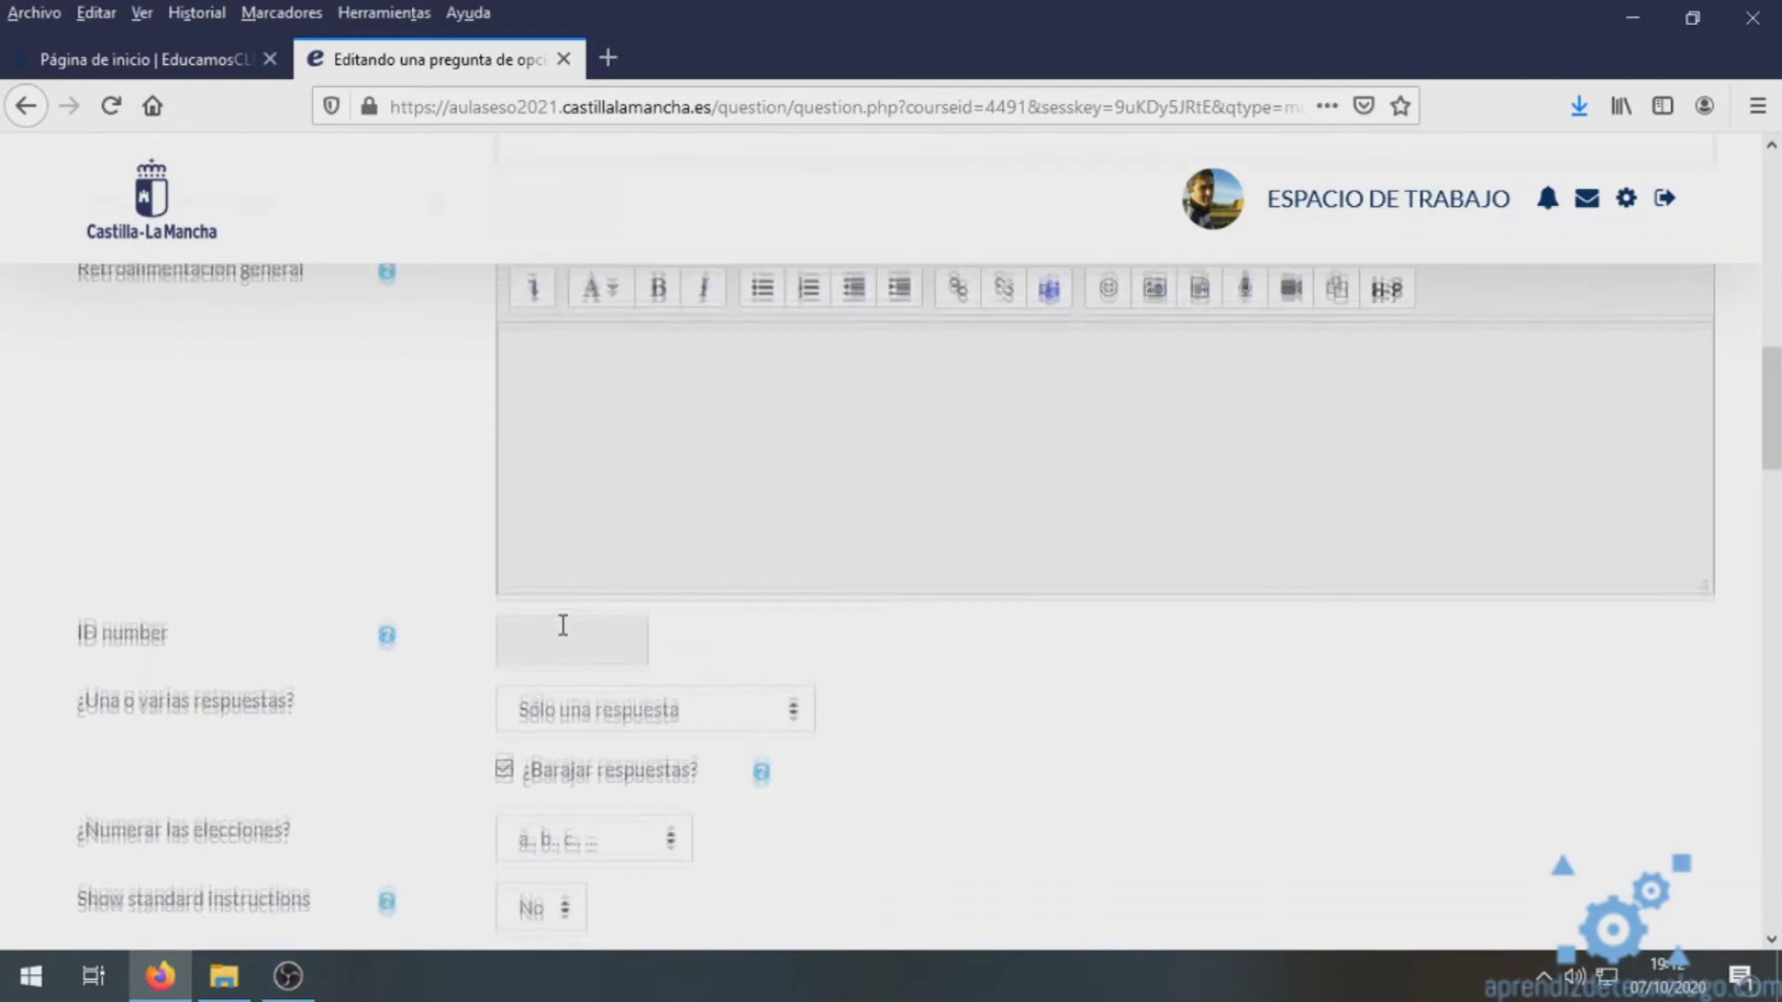
scroll(594, 686, "up", 1)
left_click(673, 813)
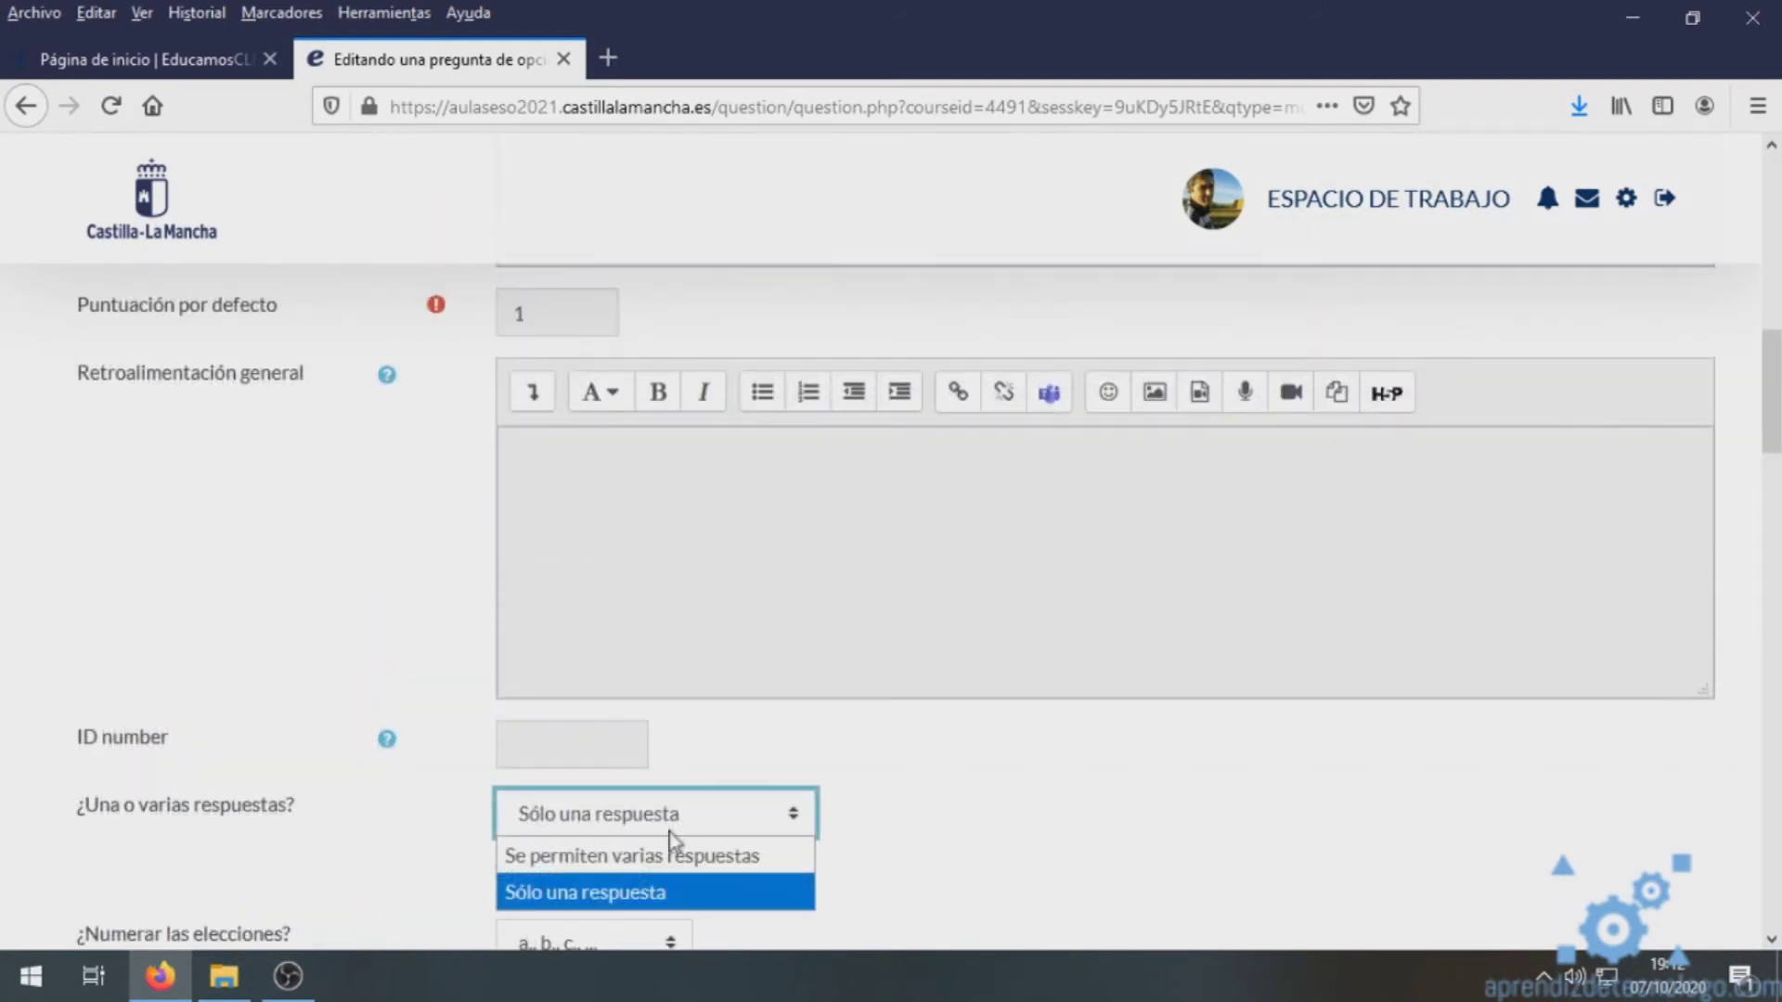
left_click(668, 851)
- Enter "Observar el problema" as choice 1 and "Recopilar información" as choice 2
scroll(947, 806, "down", 4)
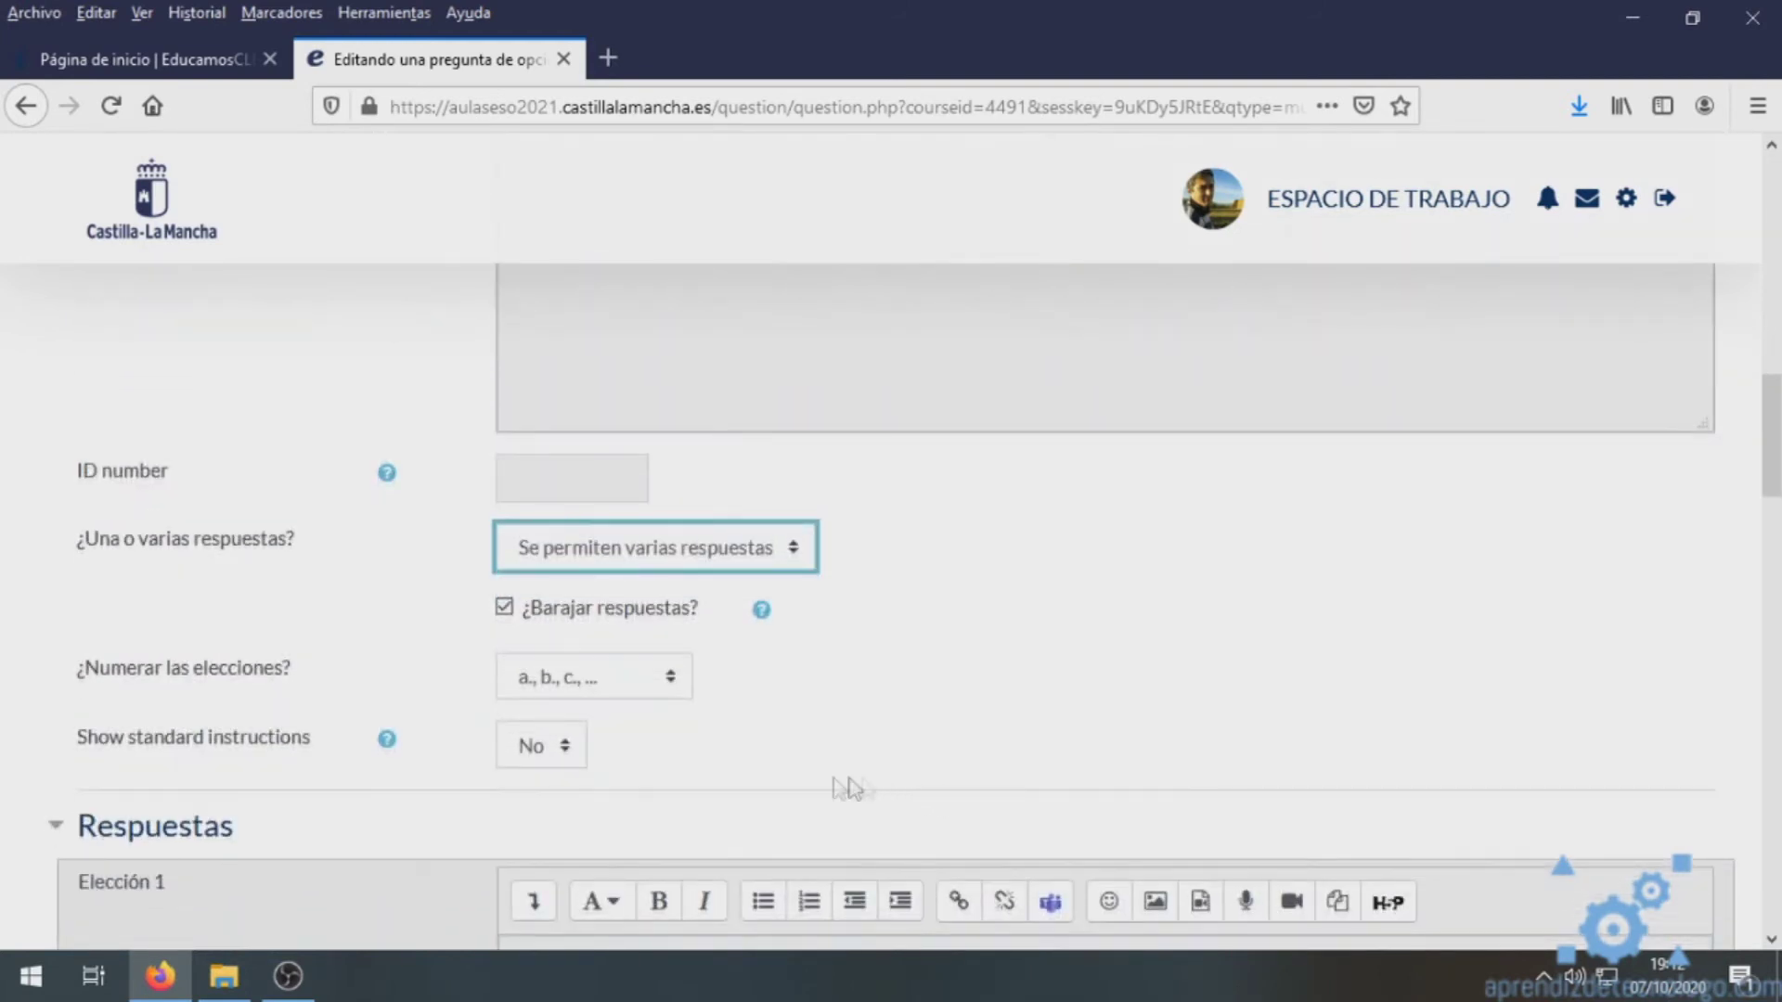
left_click(679, 823)
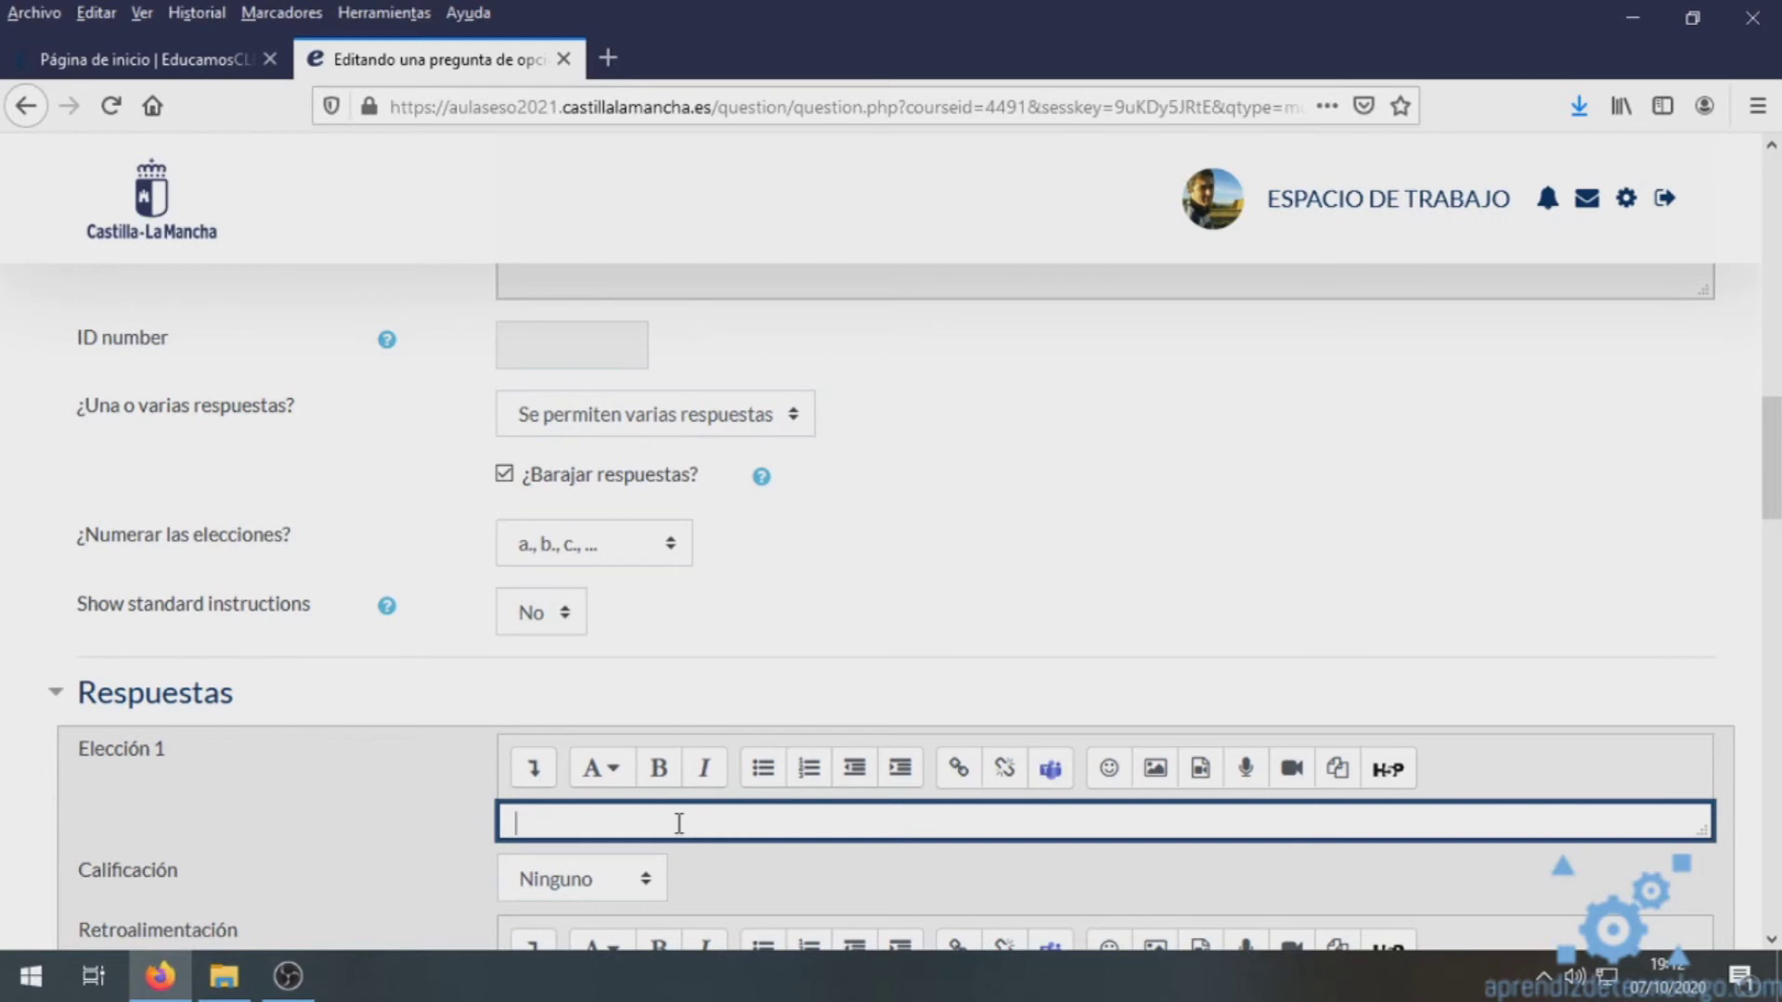
type("Observar el problema")
scroll(698, 811, "down", 1)
scroll(734, 885, "up", 2)
scroll(344, 854, "down", 2)
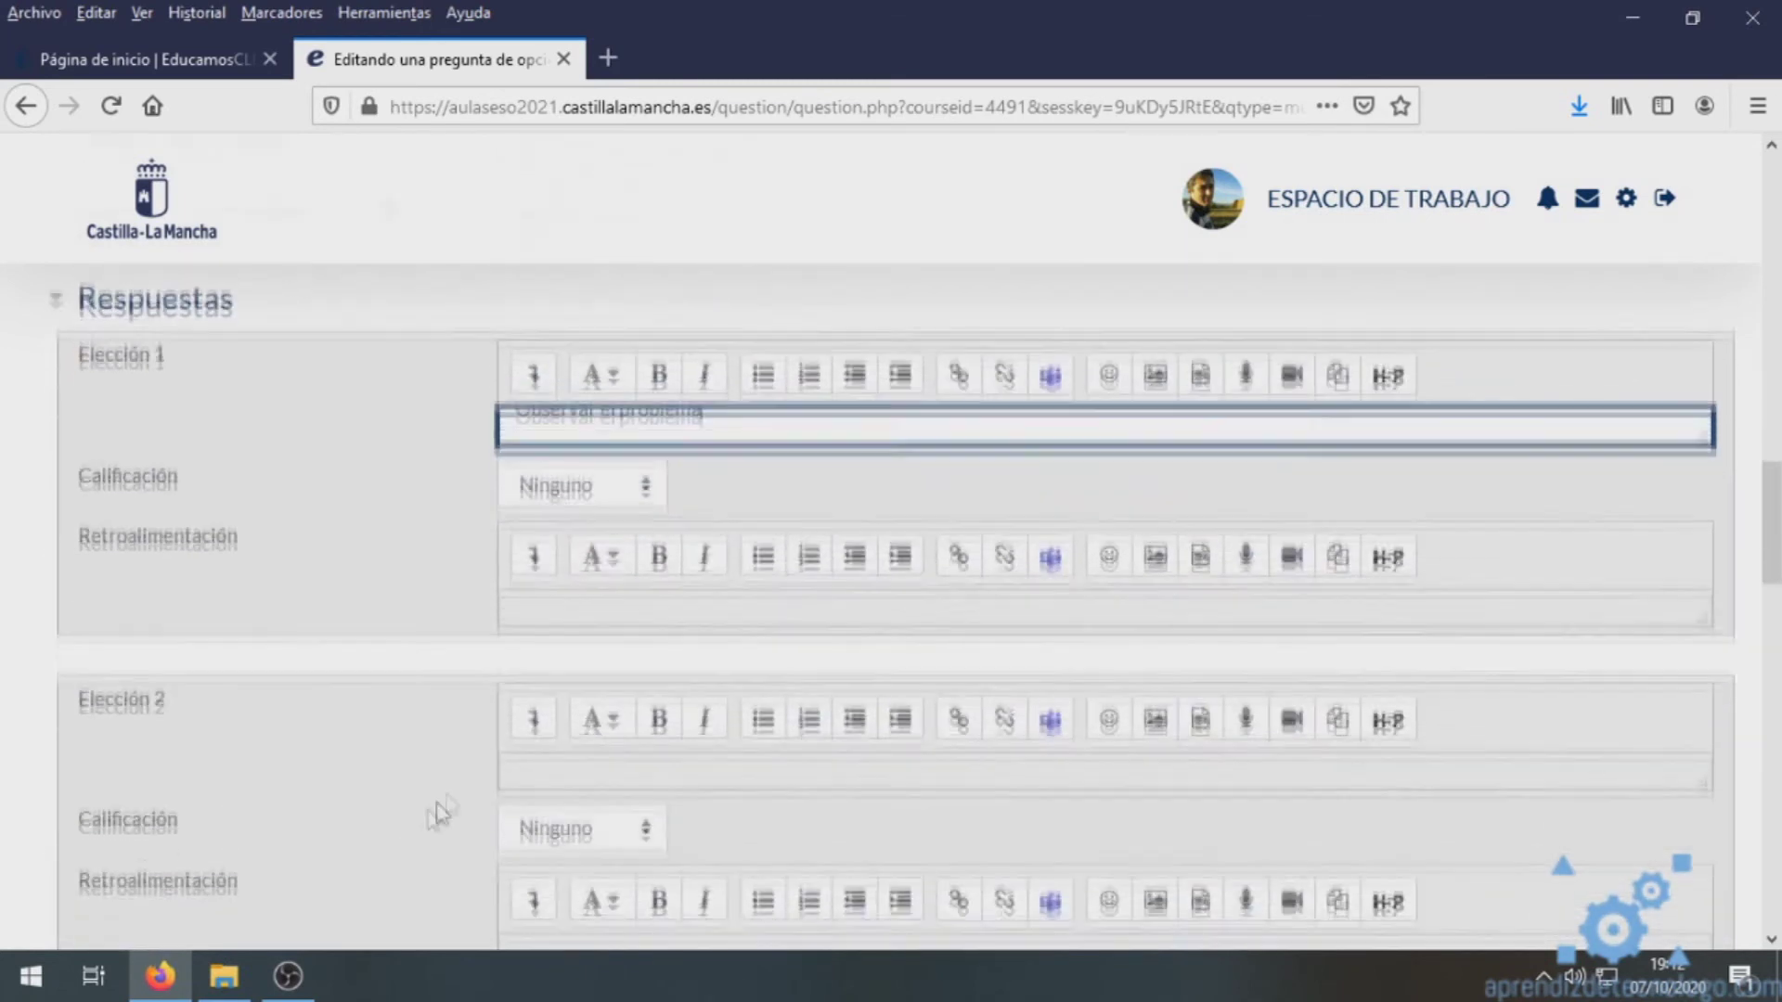
left_click(582, 753)
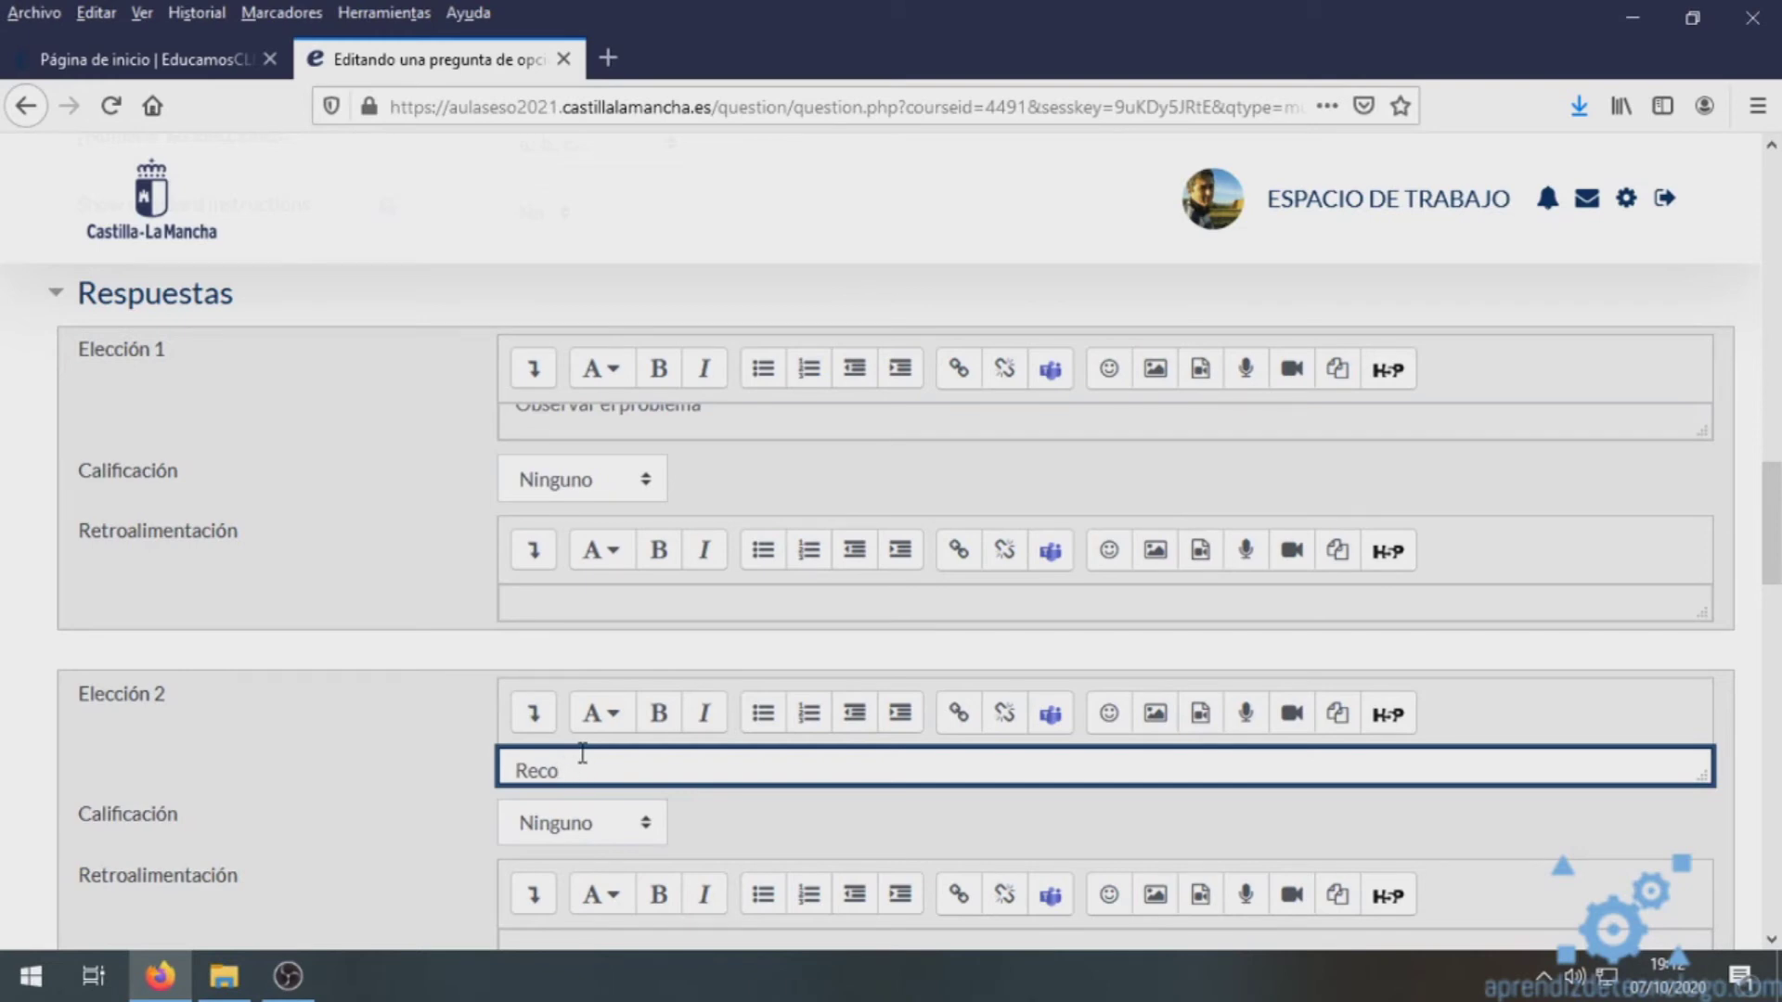
type("Recopilar información")
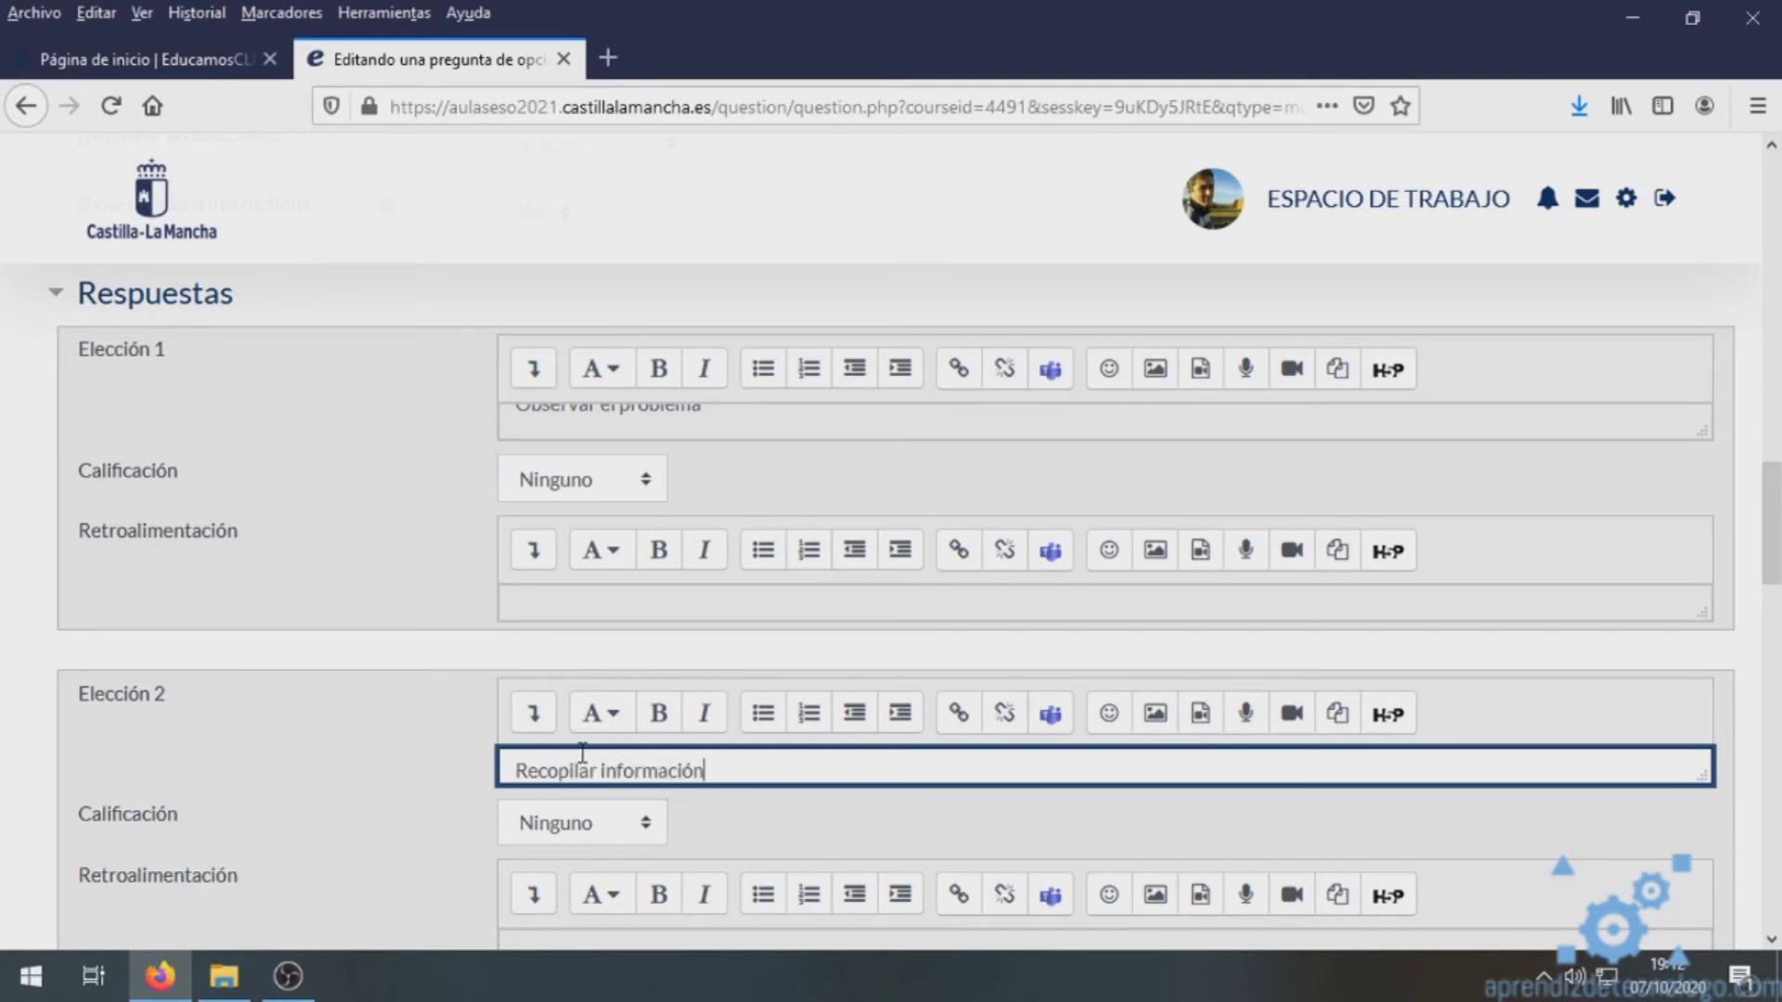
- Enter "Enunciar una hipótesis" as choice 3 and "Experimentar" as choice 4
scroll(386, 773, "down", 2)
scroll(386, 775, "down", 3)
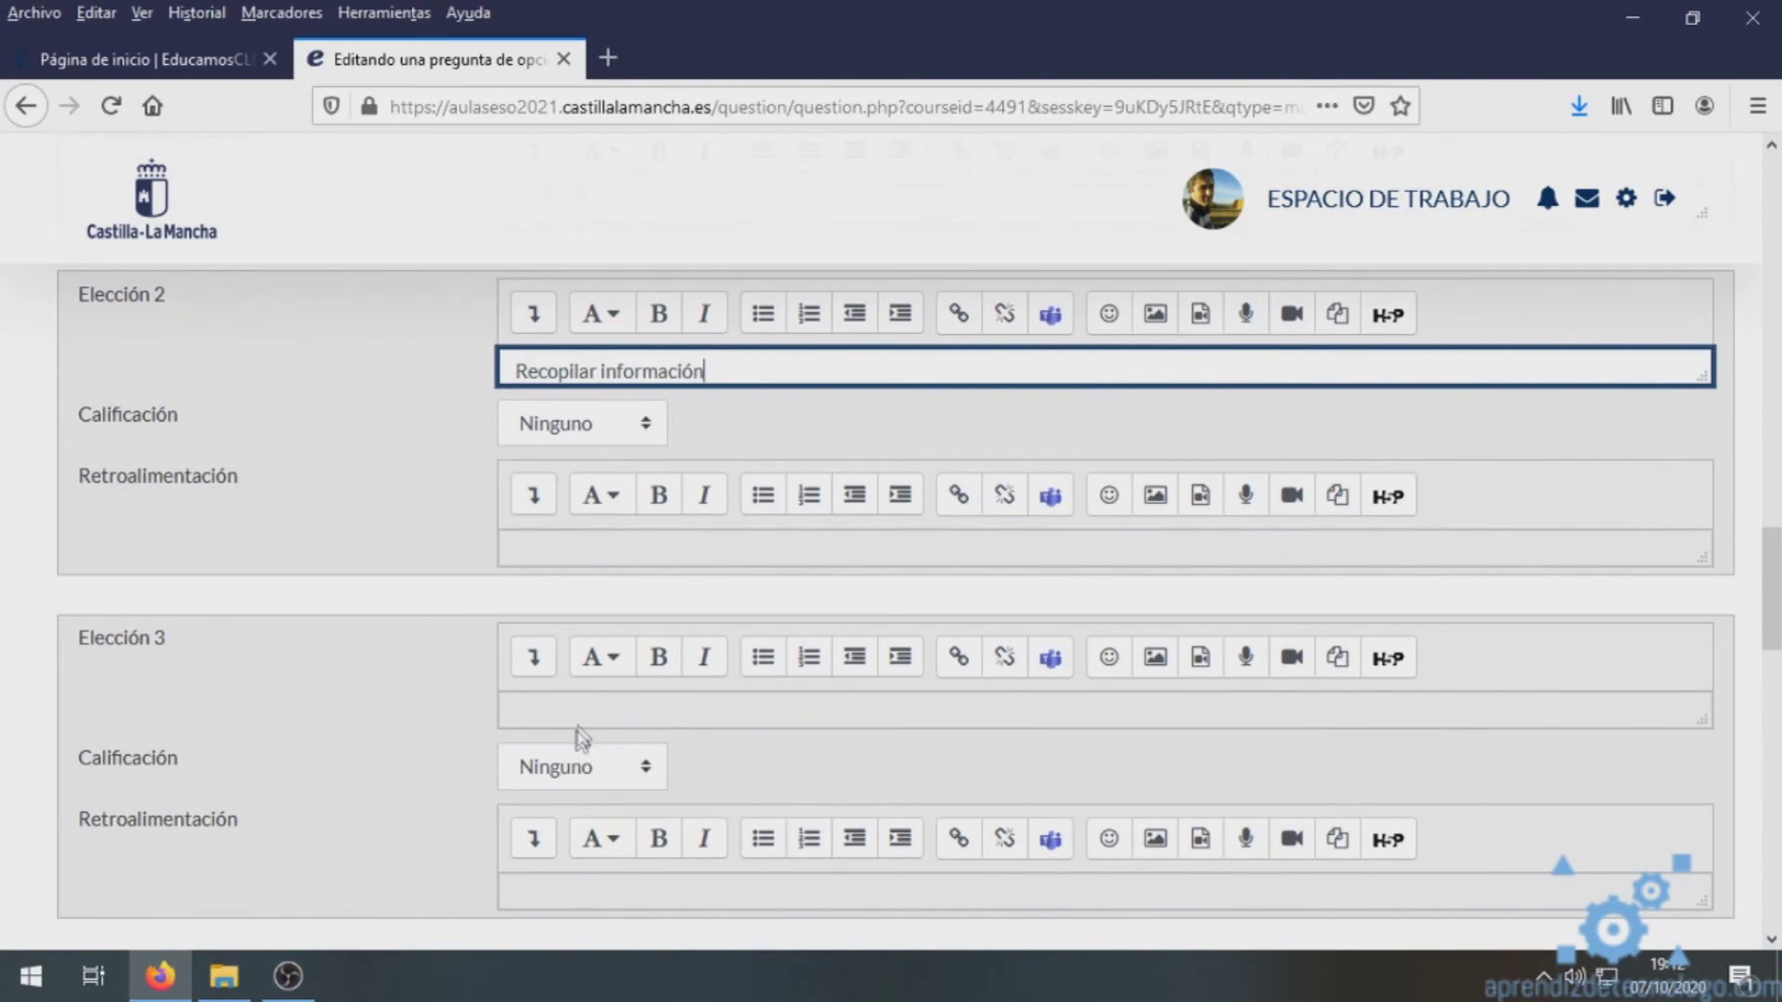
left_click(593, 708)
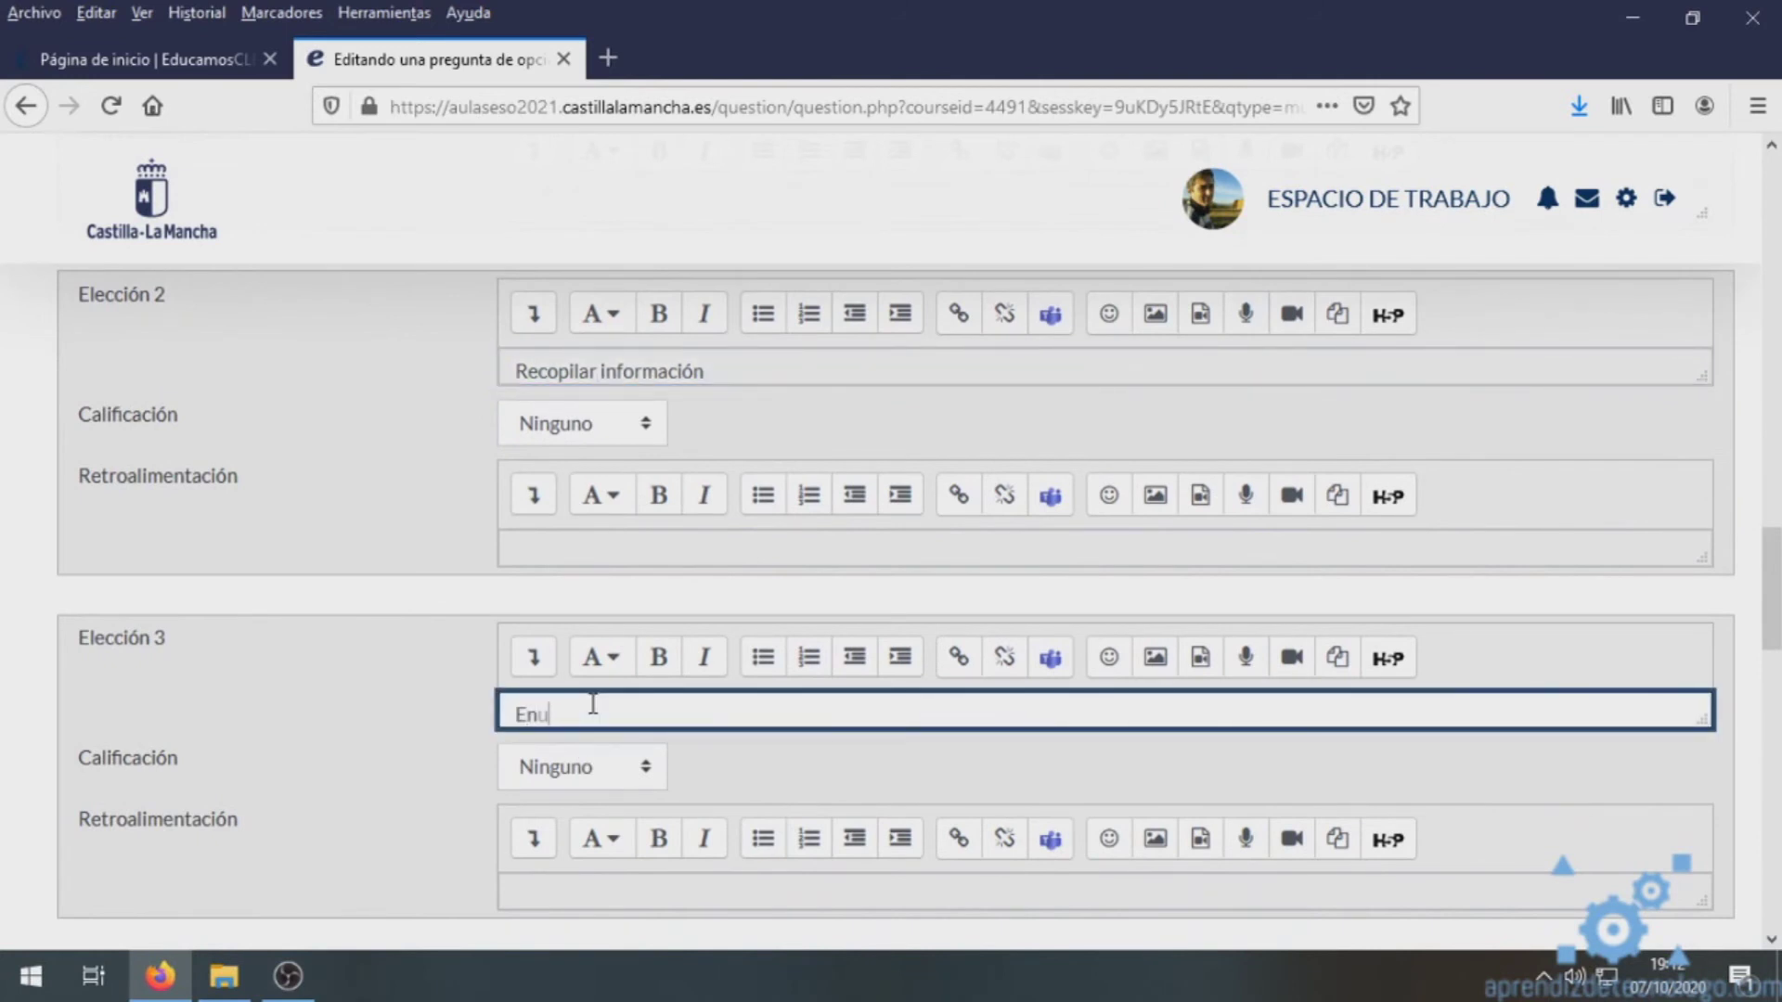
type("Enunciar una hipótesis")
scroll(403, 763, "down", 5)
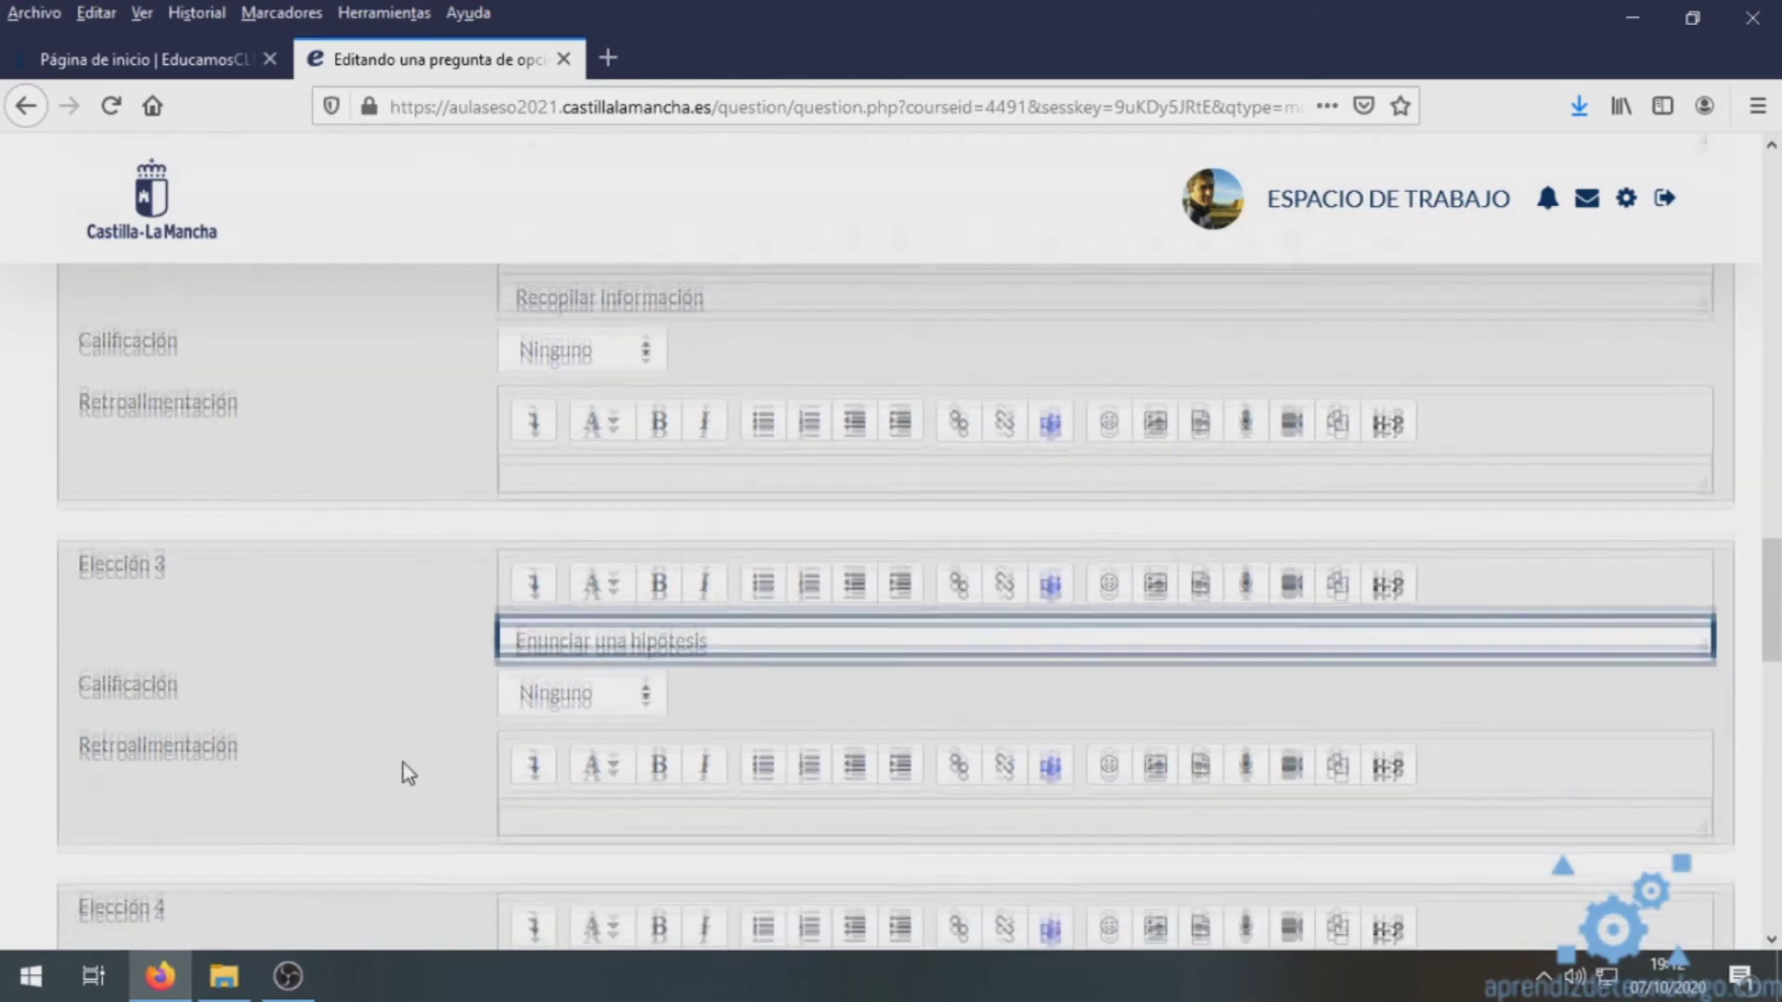
left_click(605, 656)
type("Experimentar")
- Enter "Conclusiones de los experimento" as the text of choice 5
scroll(398, 775, "down", 4)
left_click(590, 601)
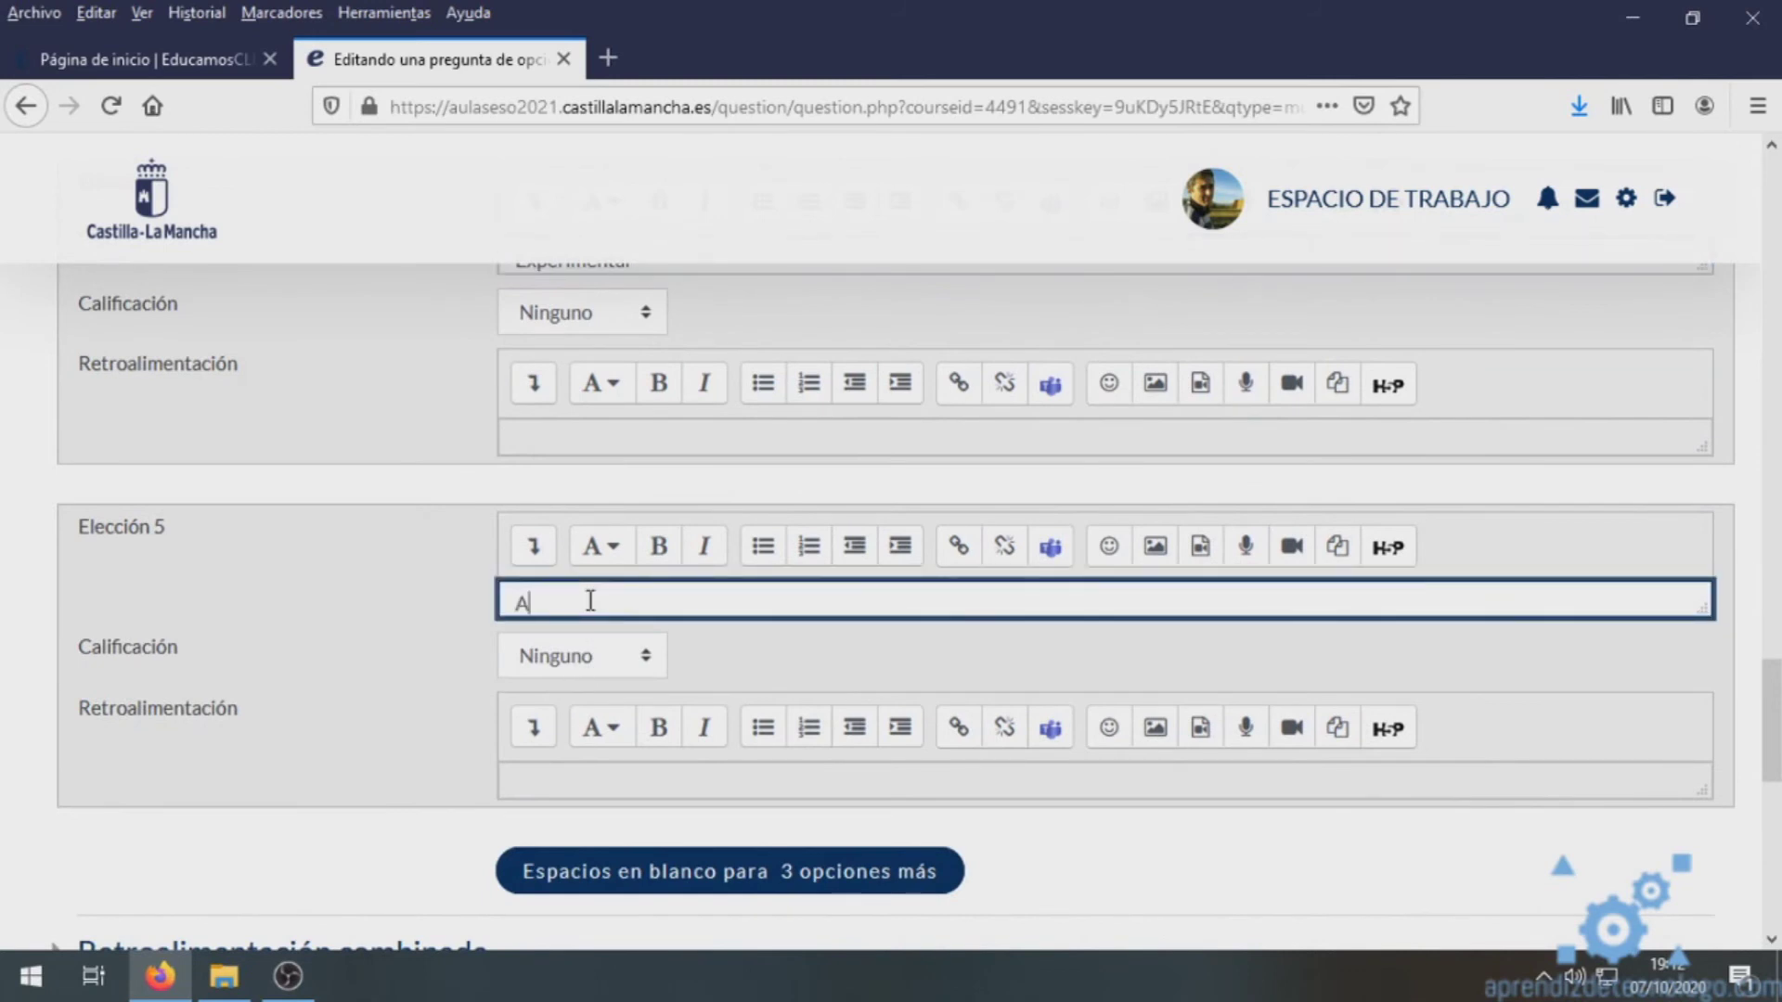
key("BackSpace")
key("BackSpace")
key("BackSpace")
key("BackSpace")
key("BackSpace")
key("BackSpace")
key("BackSpace")
type("Consul")
key("BackSpace")
key("BackSpace")
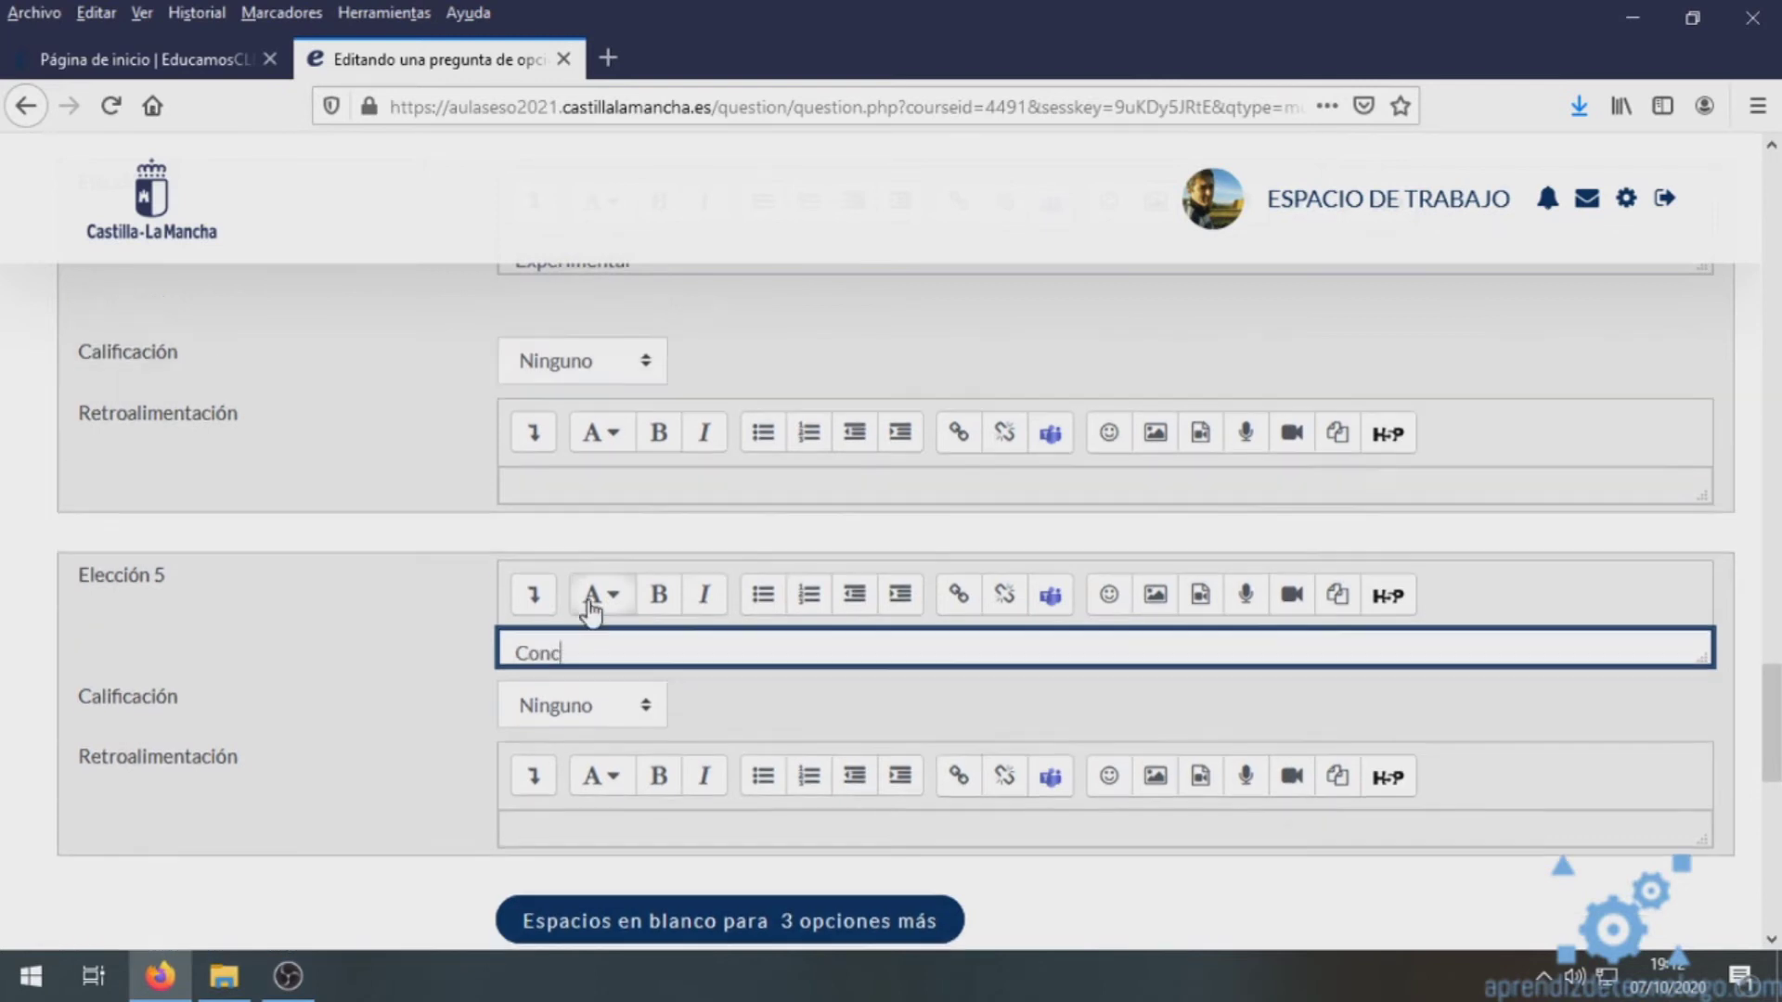
type("lusiones de")
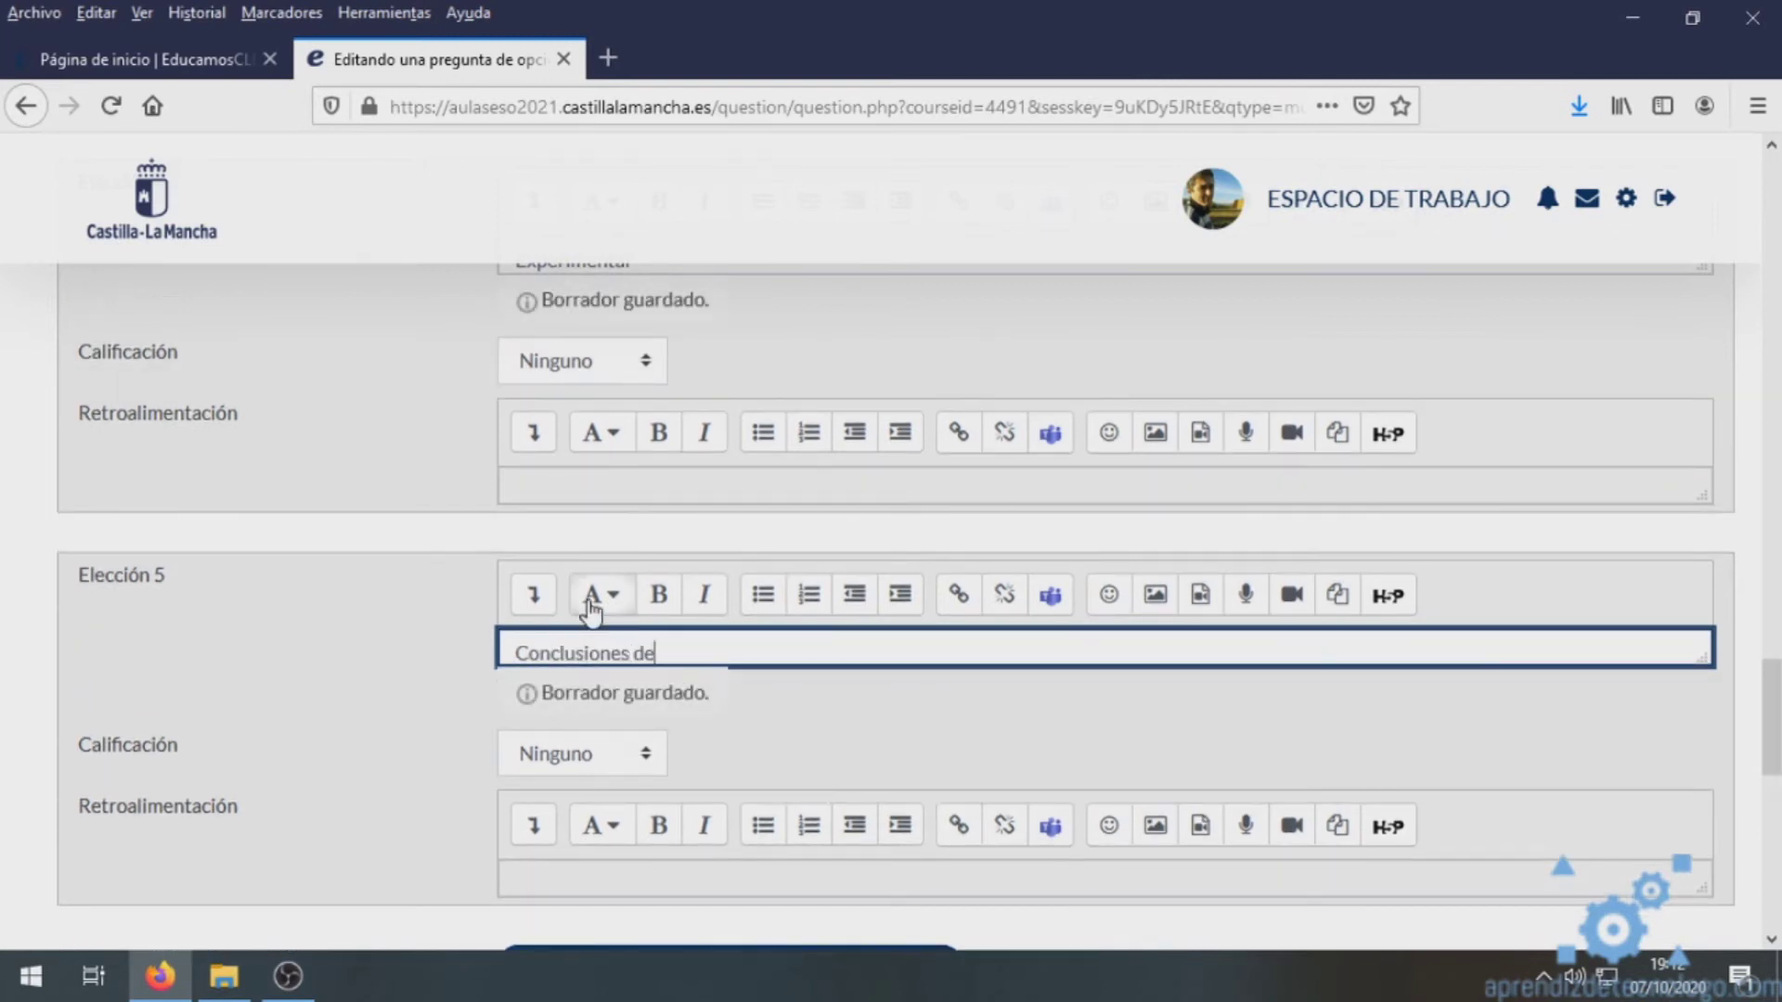
type(" los experimento")
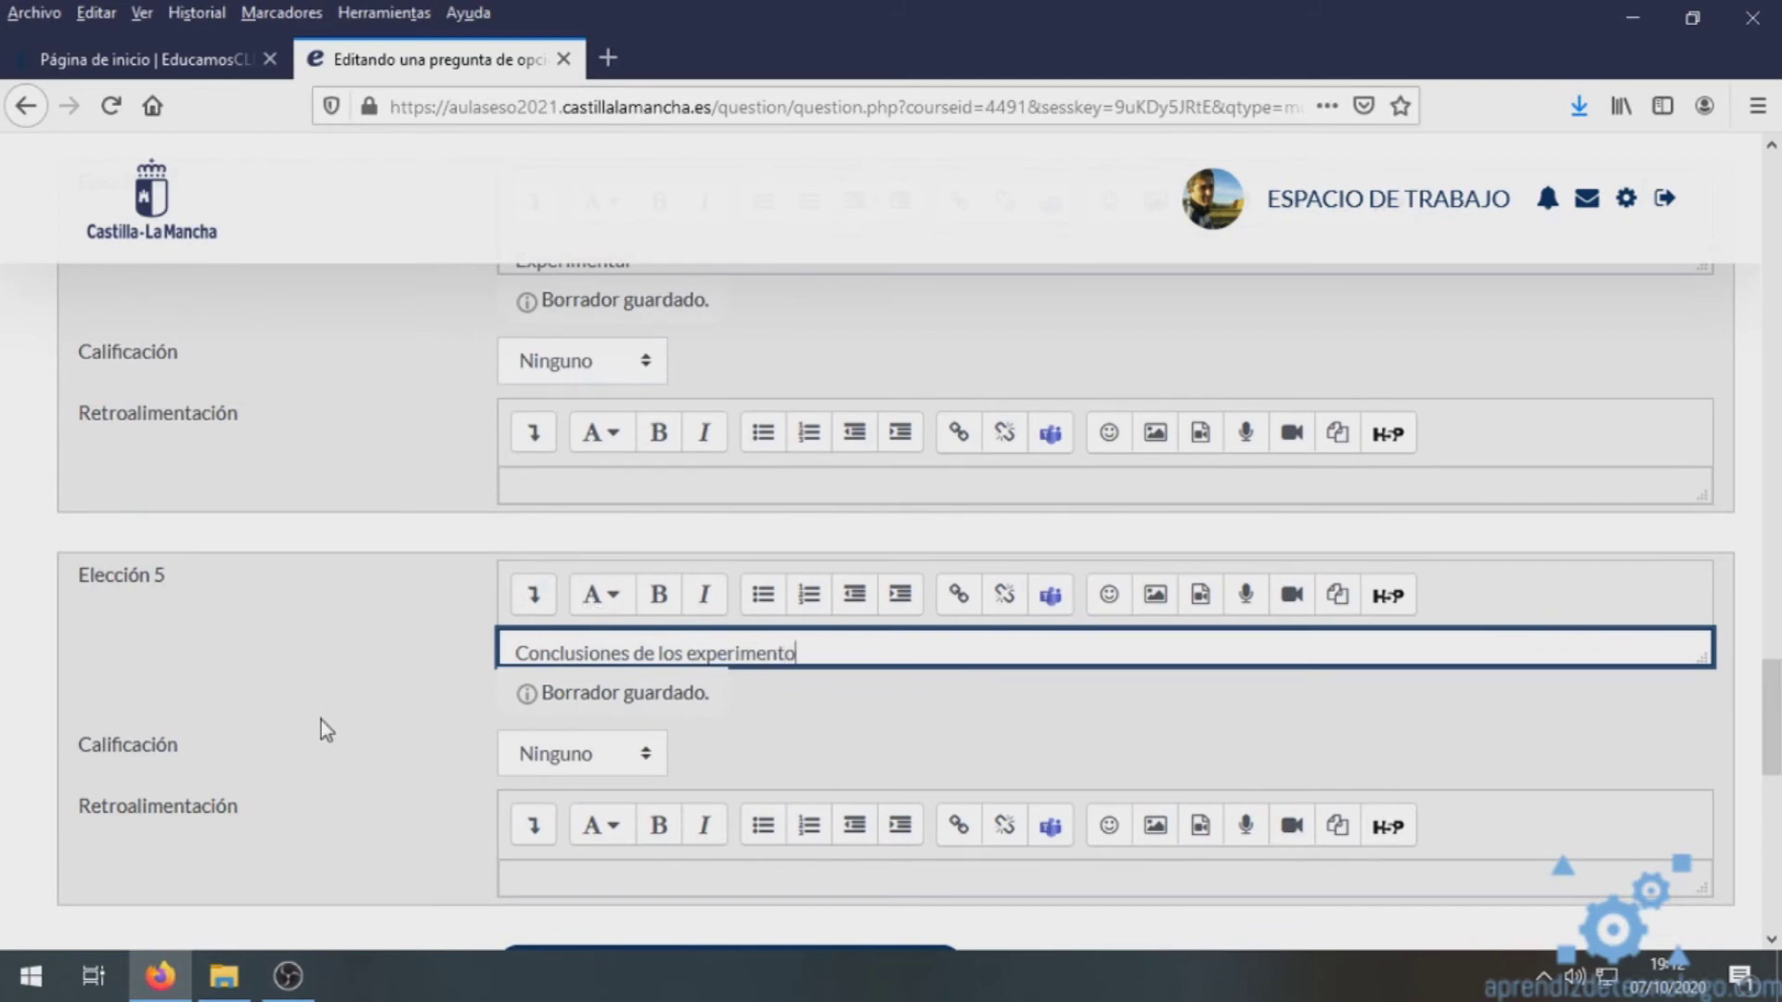
scroll(325, 715, "down", 5)
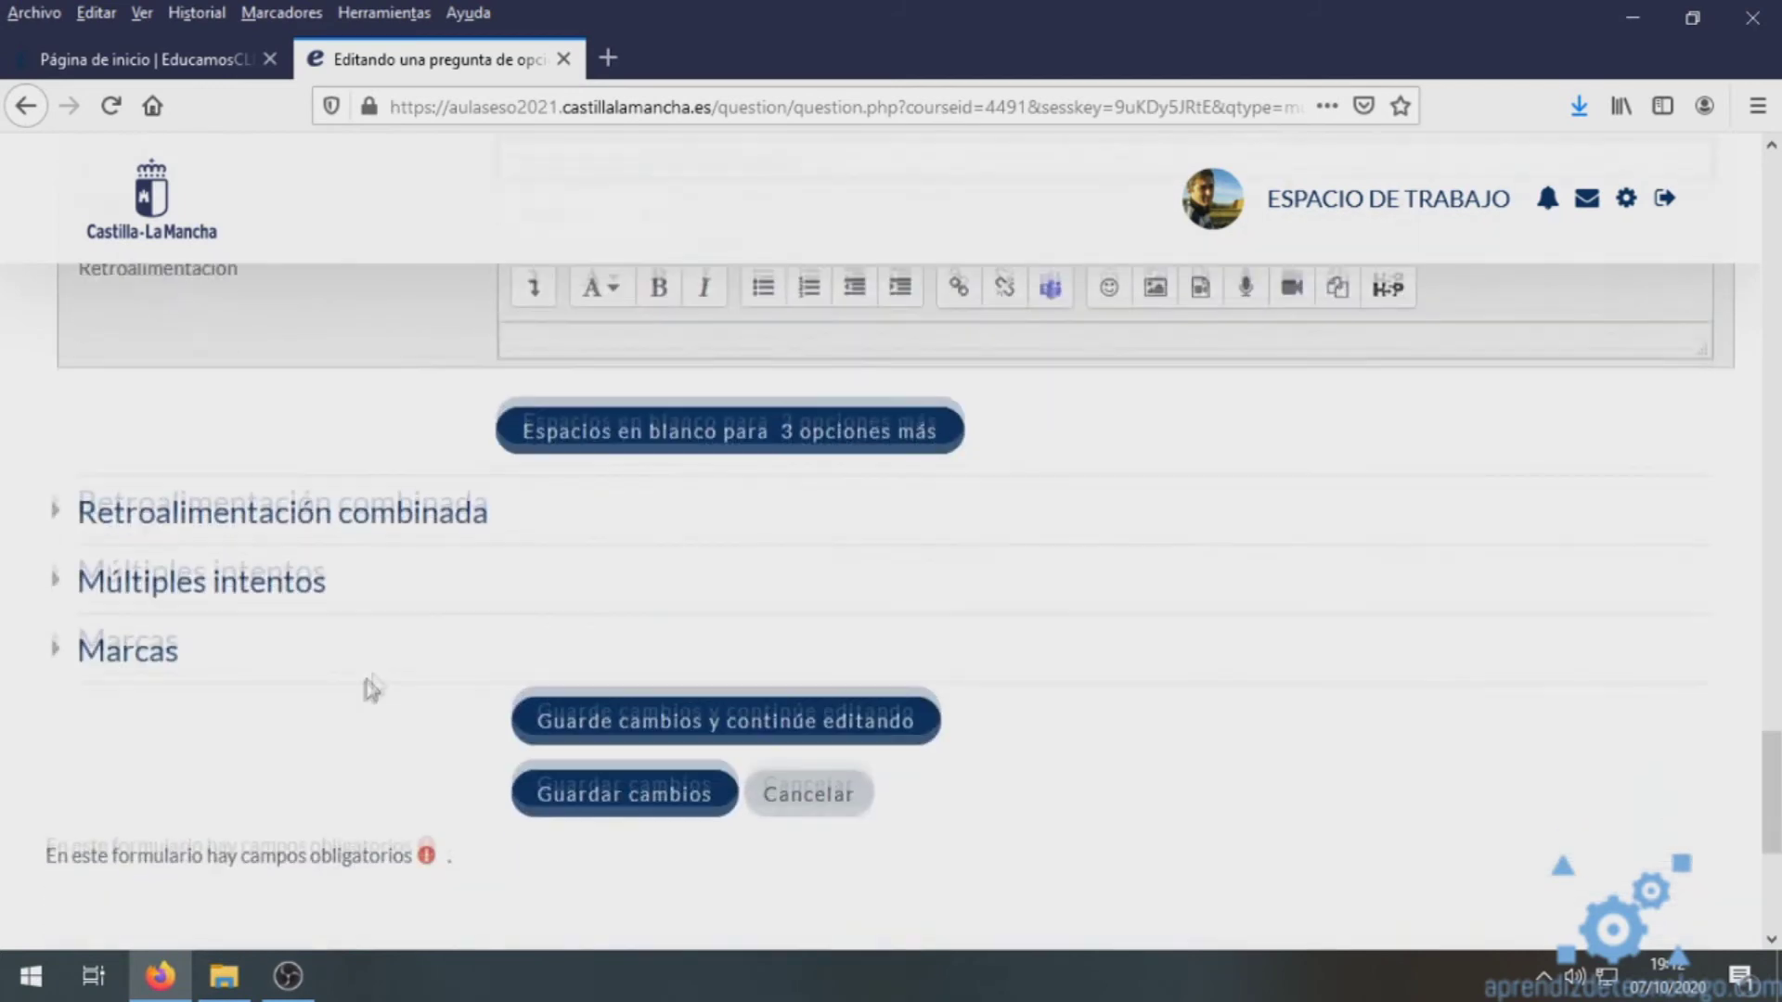
type("onclusiones de los experimento")
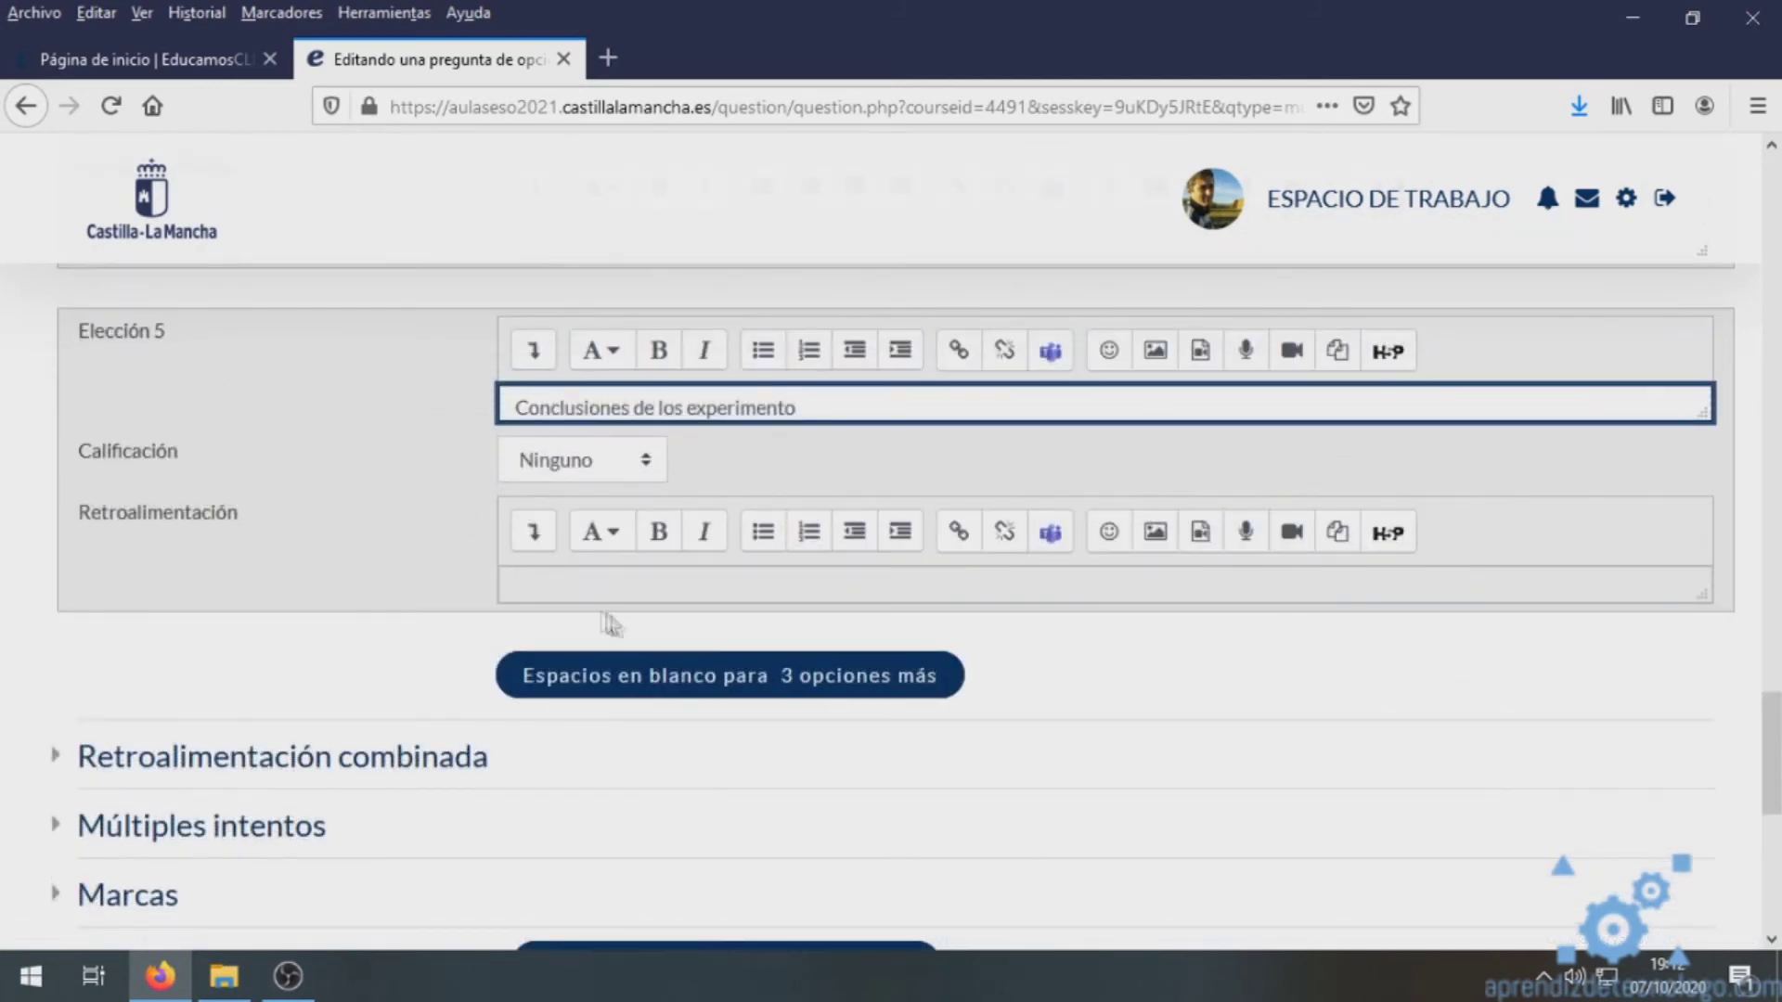
- Add blank spaces for three more choices and correct choice 5 to "Conclusiones de los experimentos"
left_click(664, 686)
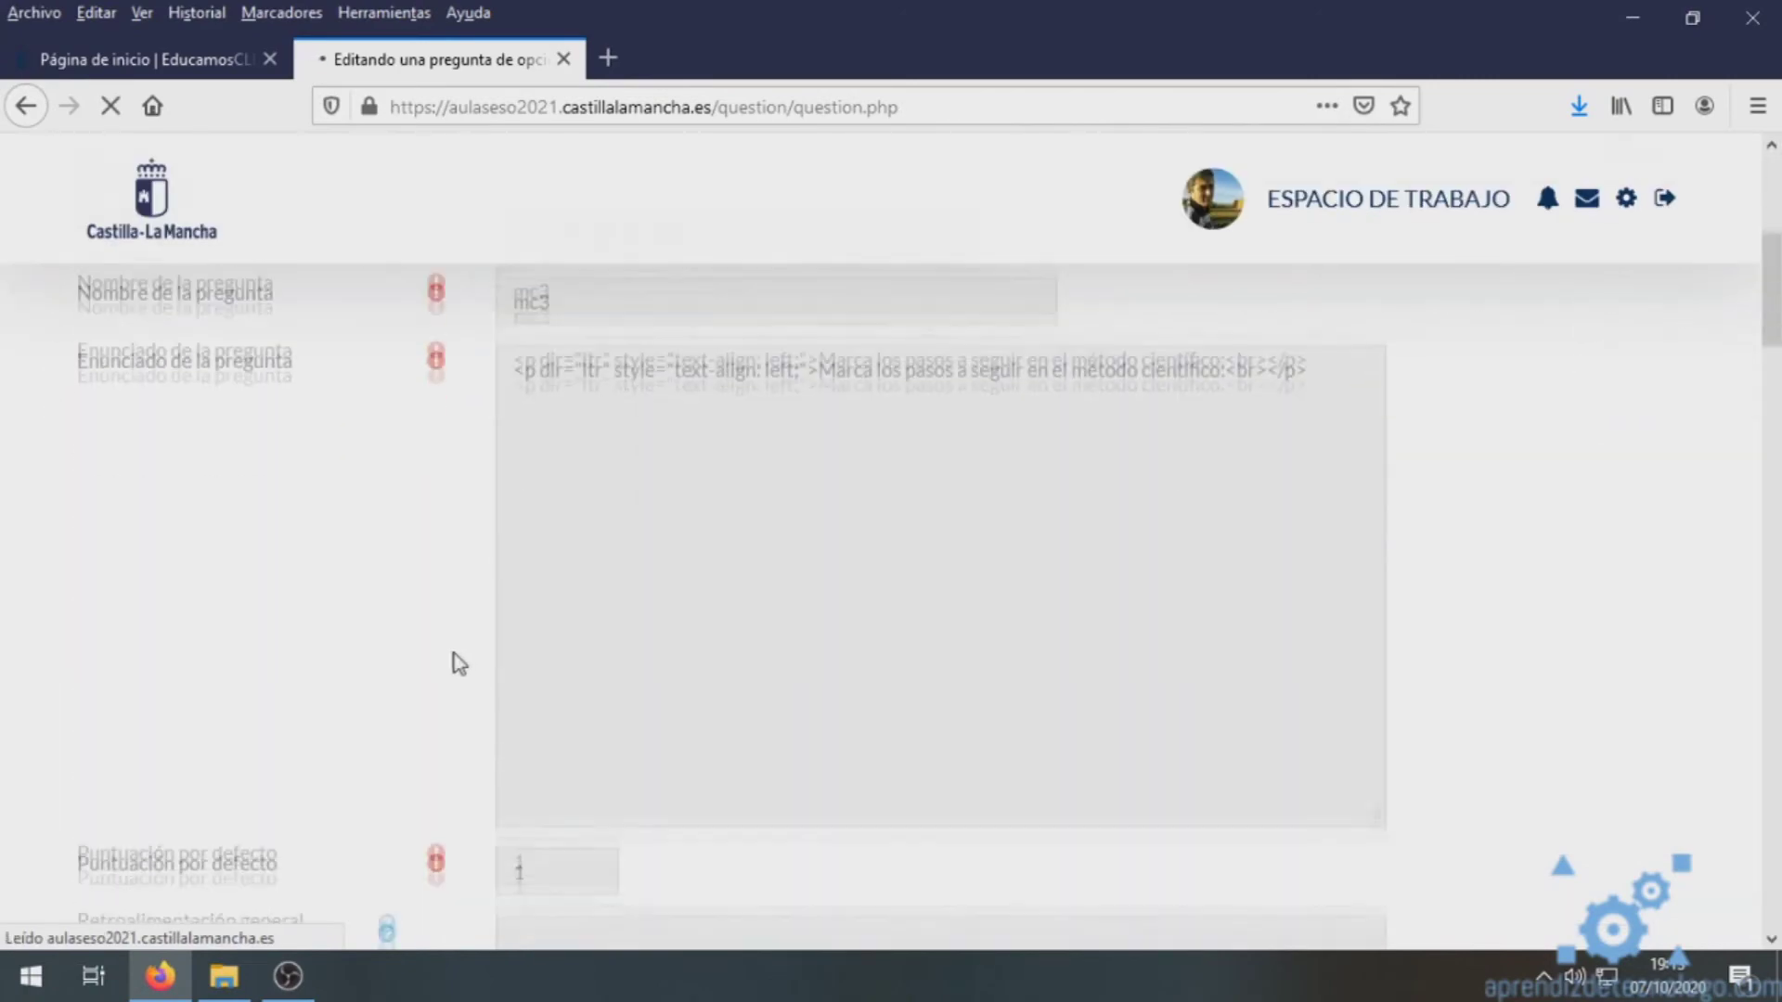
scroll(439, 663, "down", 10)
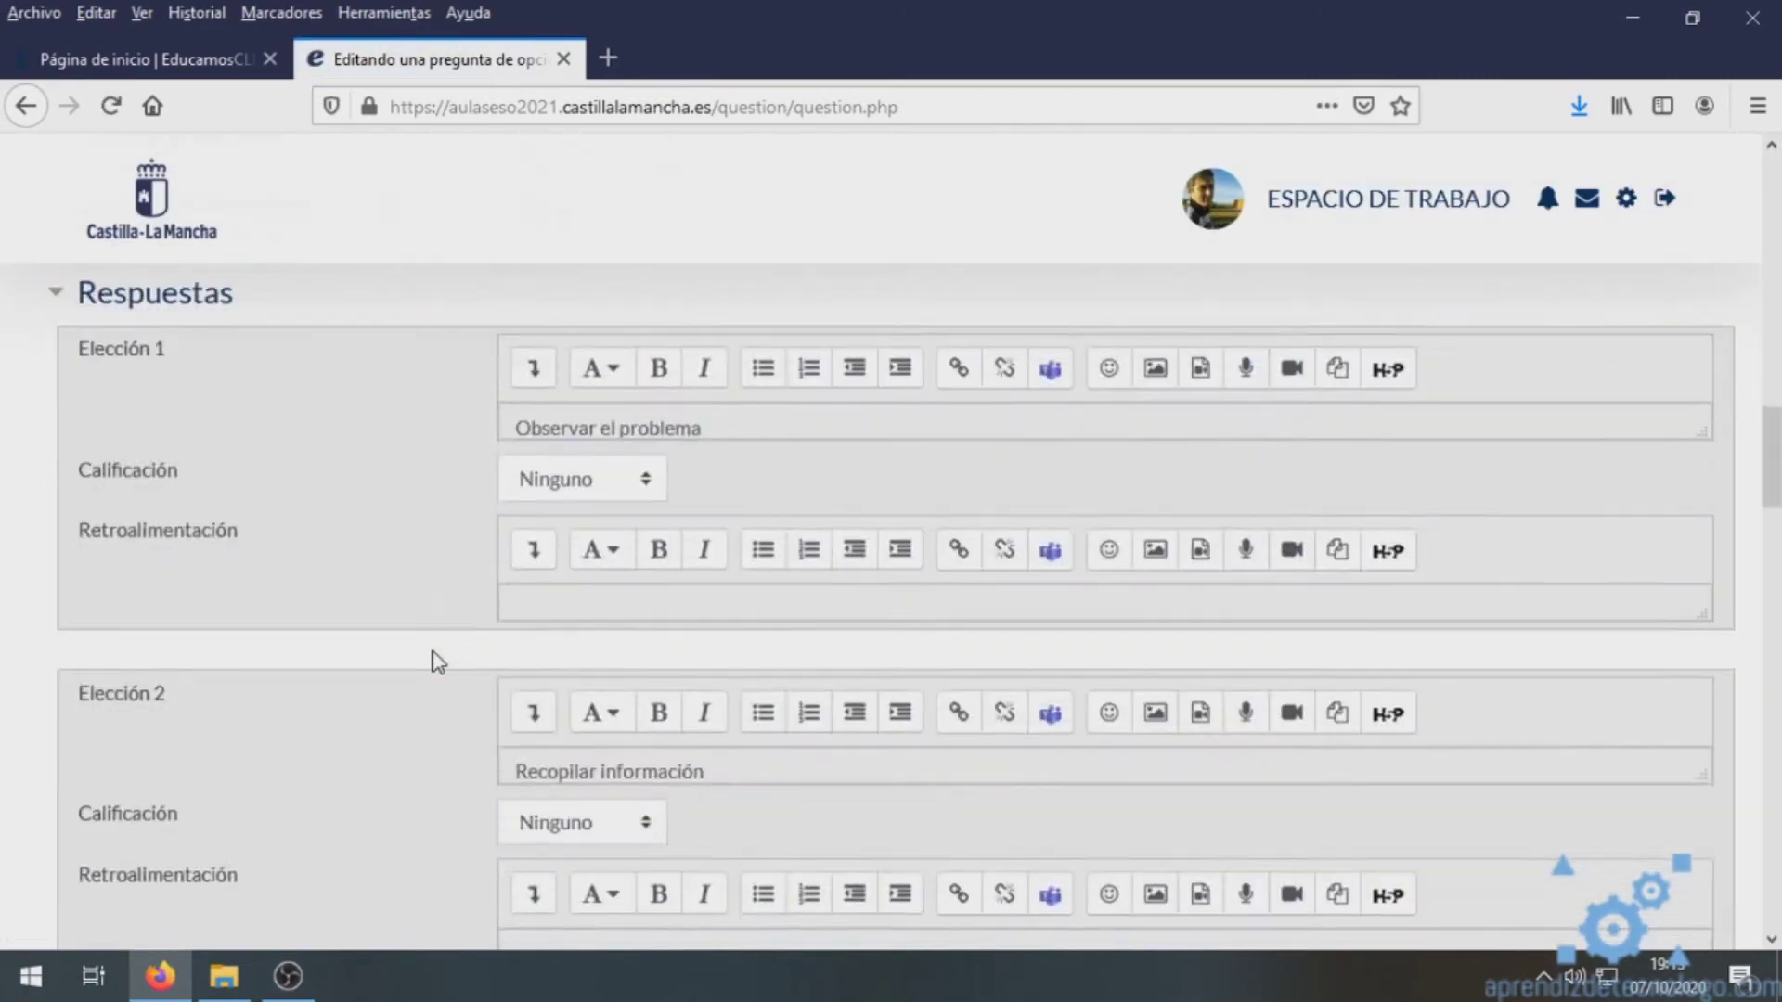
scroll(439, 650, "down", 8)
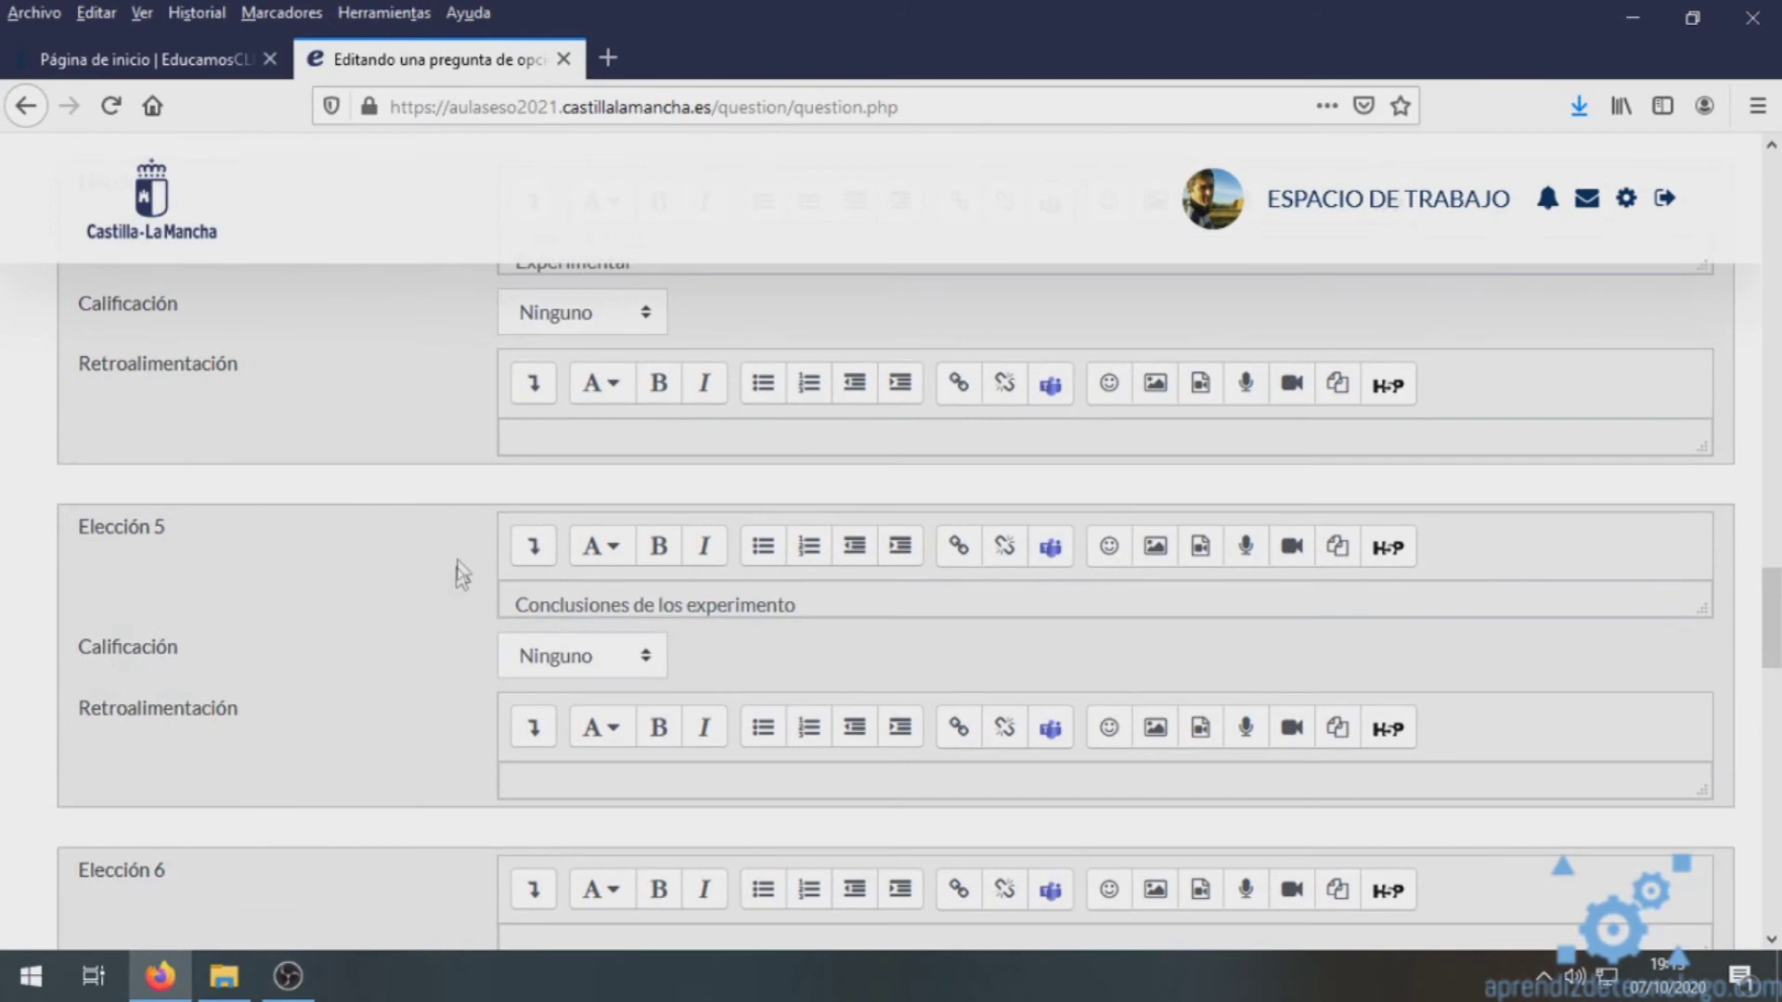
left_click(813, 603)
type("s")
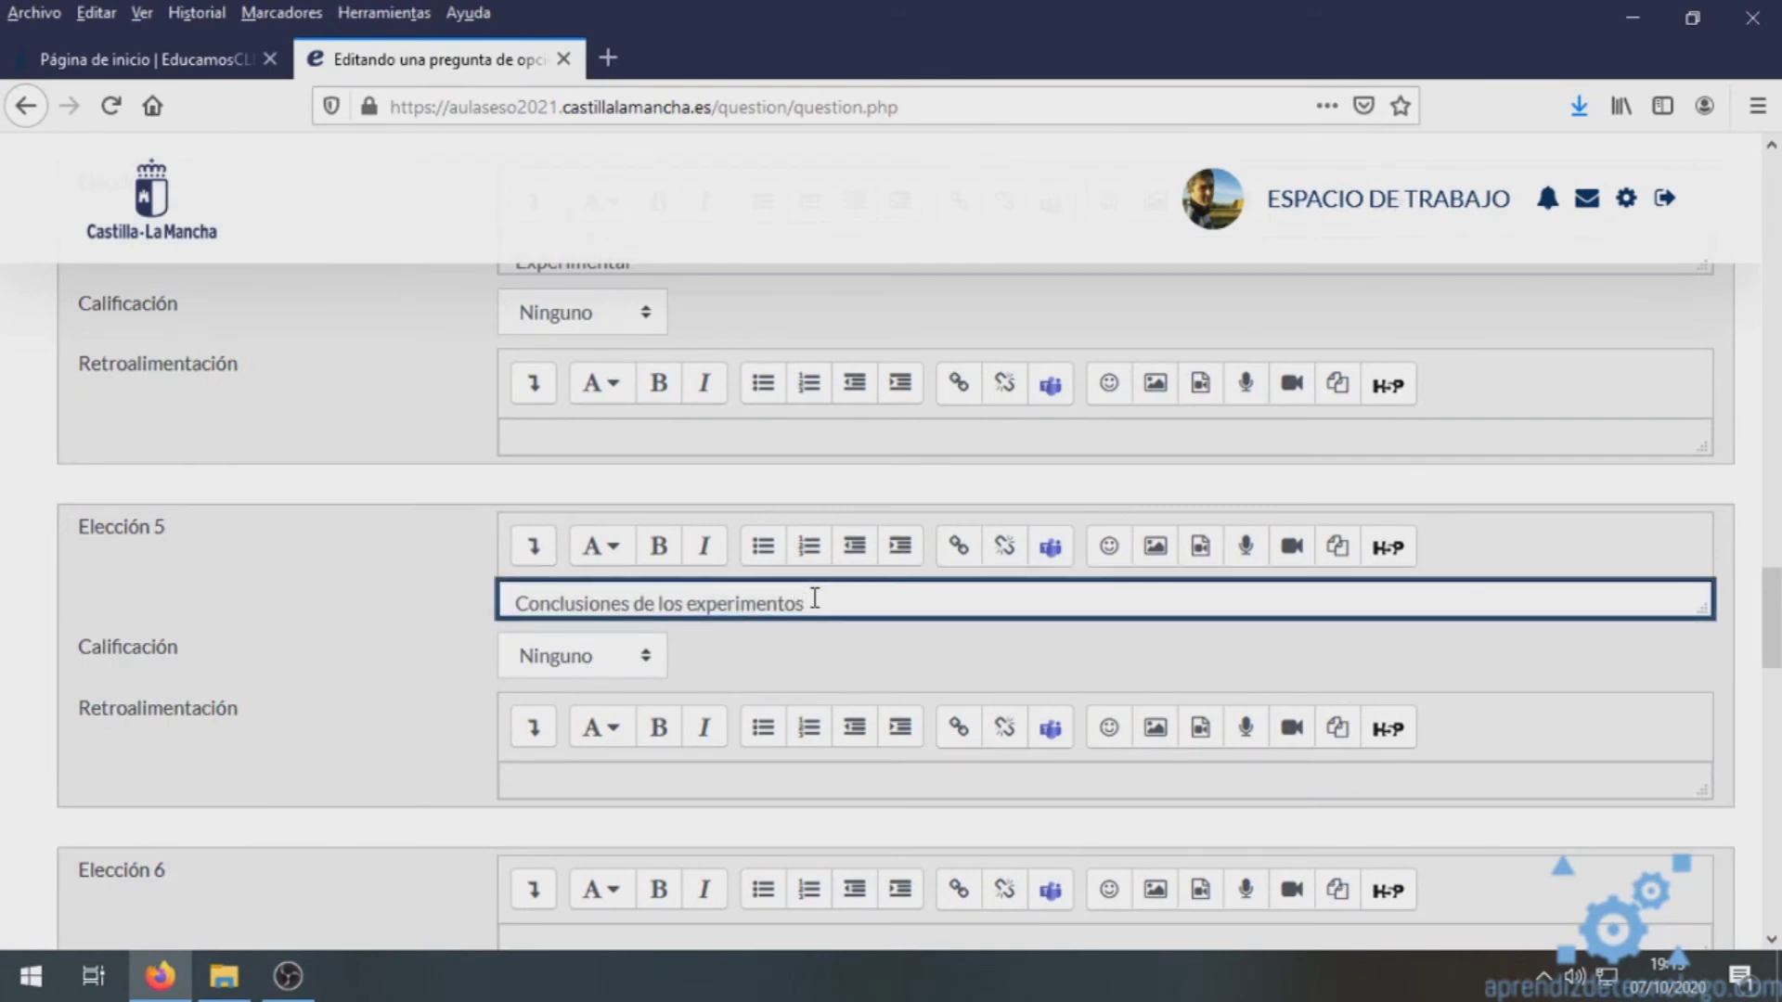
- Enter "Difusión de resultados en su caso" as the text of choice 6
scroll(446, 761, "down", 2)
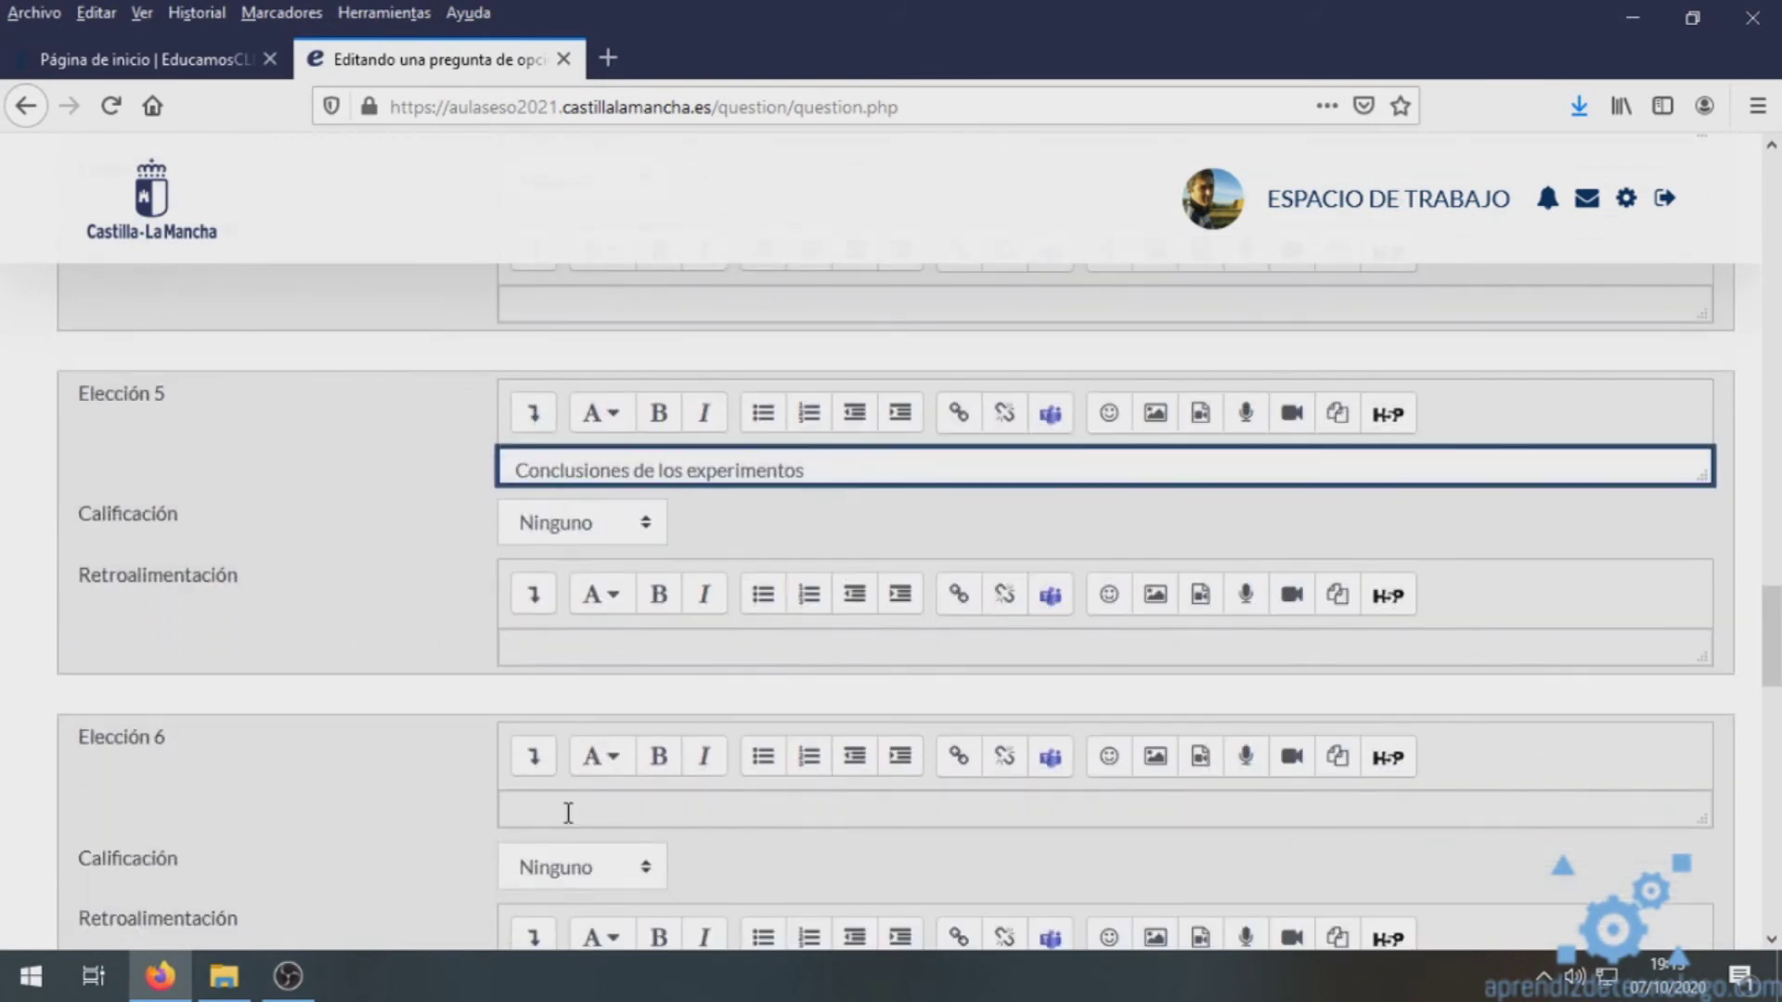
left_click(592, 804)
type("Difusión de resultados en su caso")
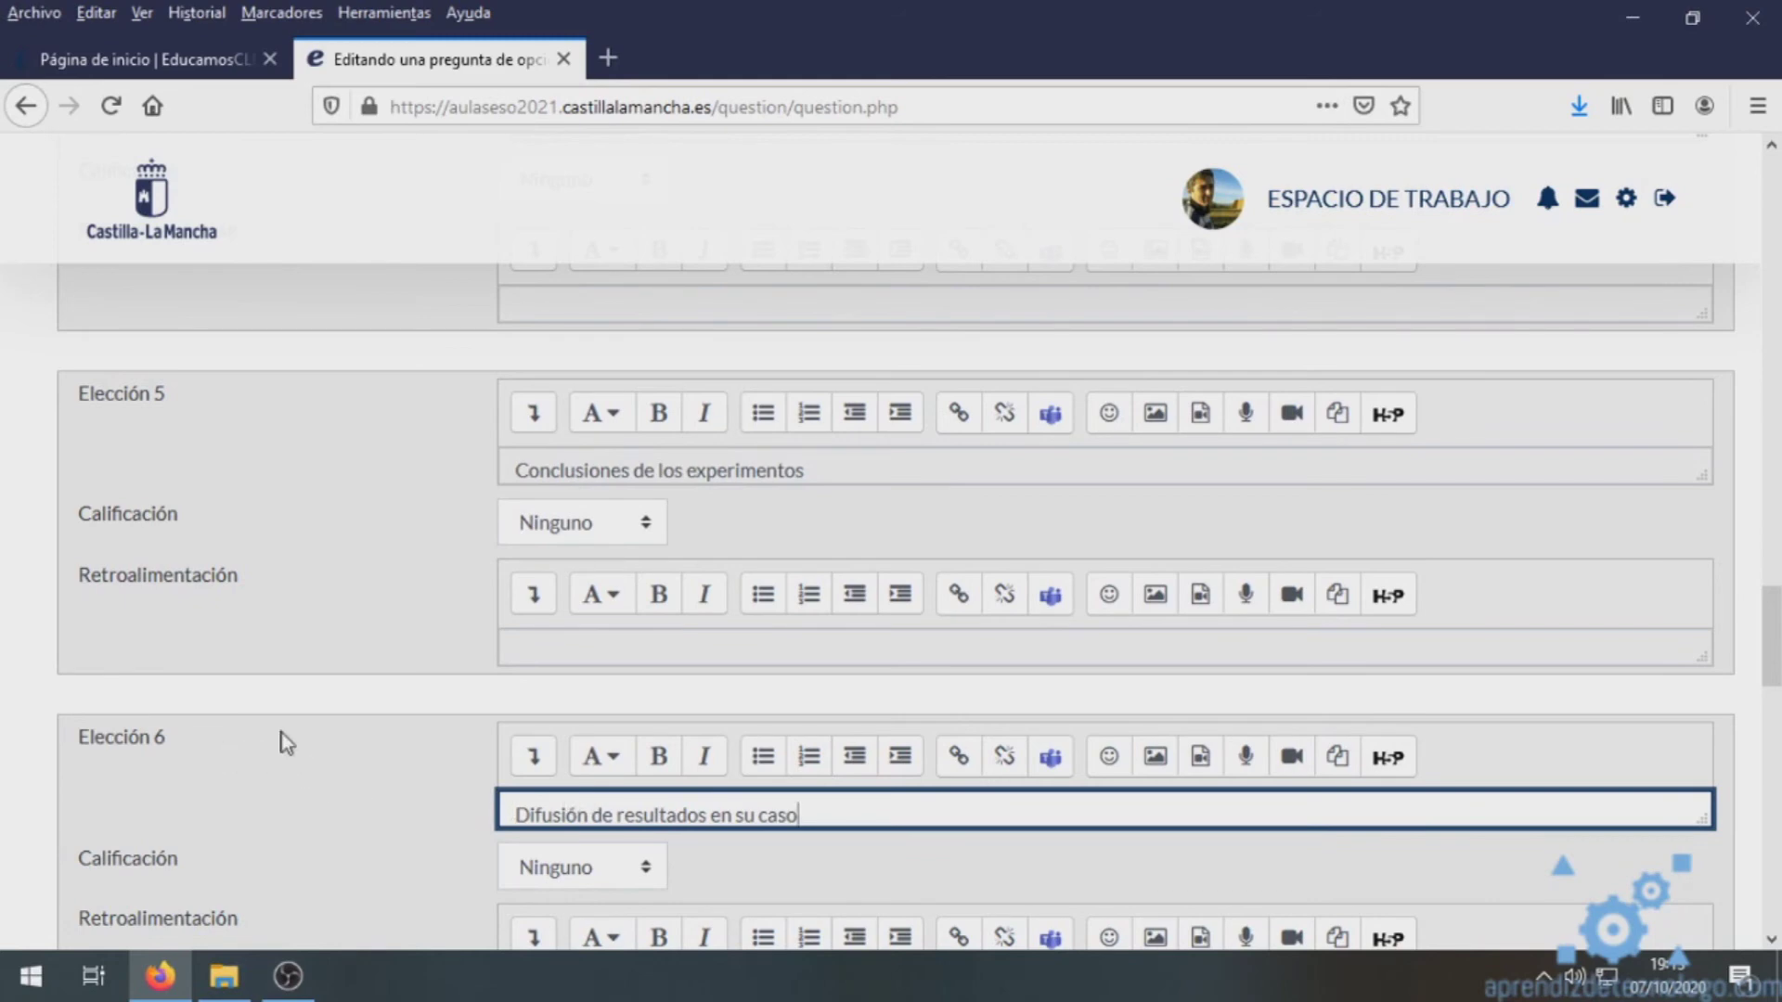
- Extend the text of choice 5 to "Conclusiones de los experimentos y difusión de resultados"
scroll(282, 738, "up", 3)
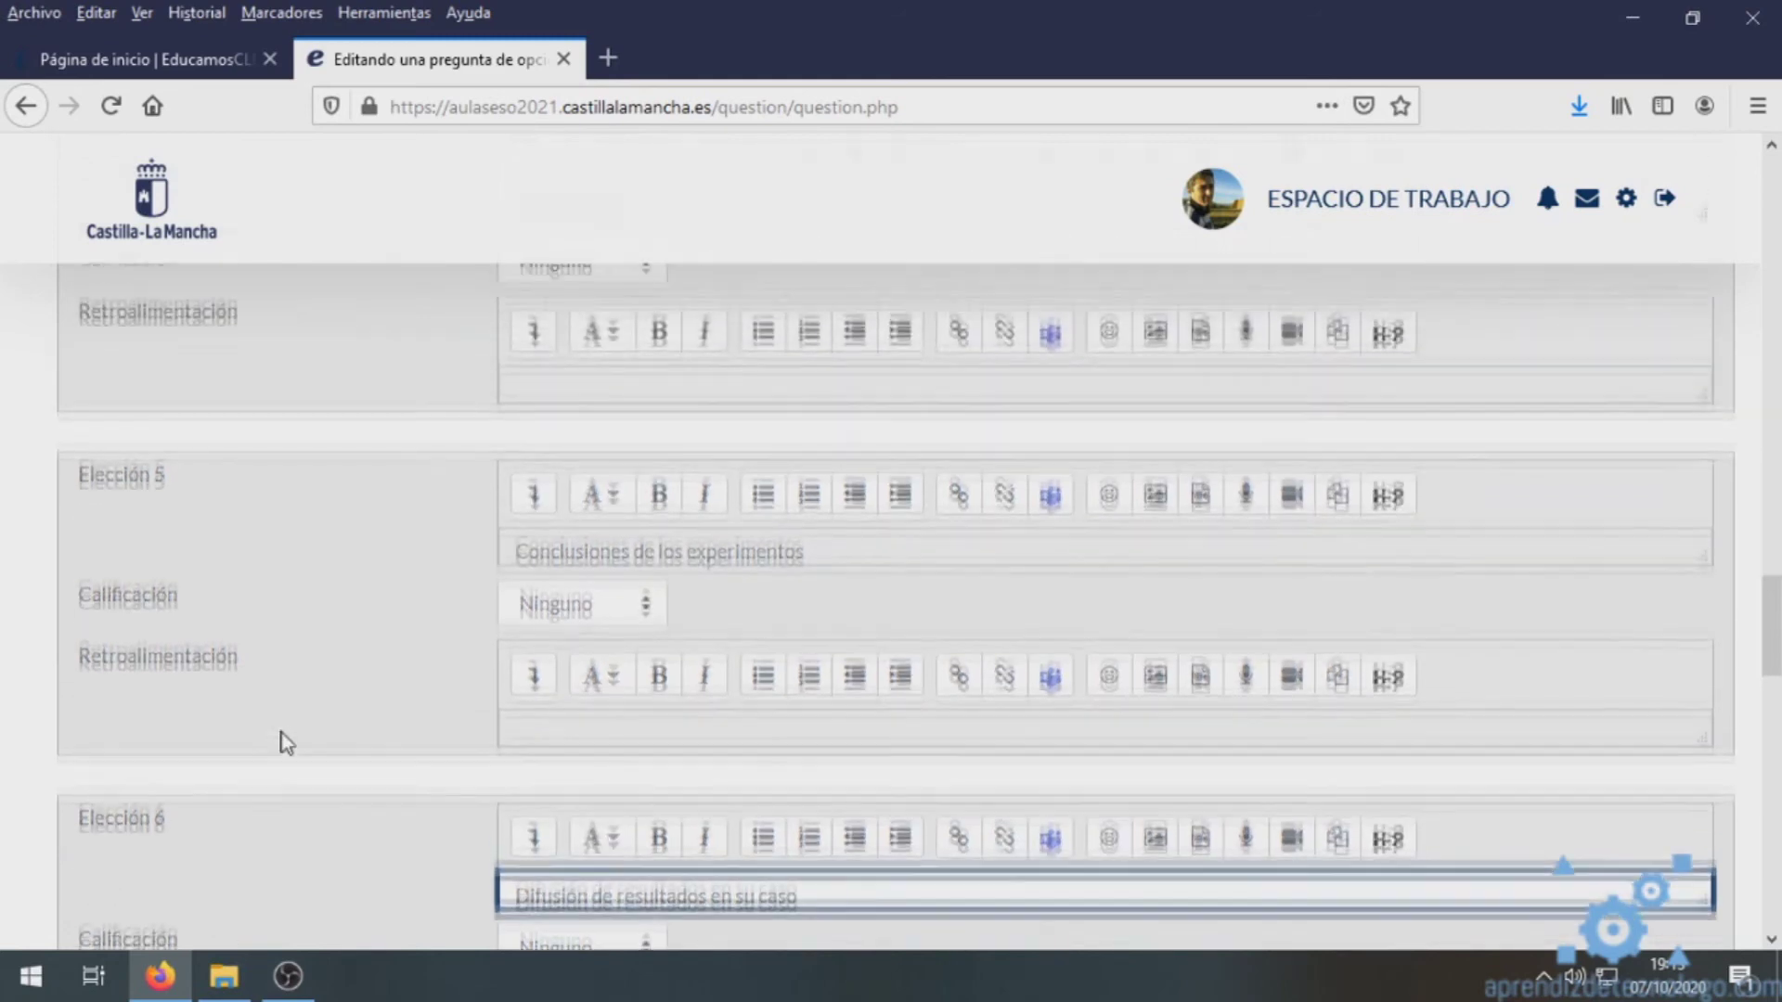
scroll(282, 740, "up", 1)
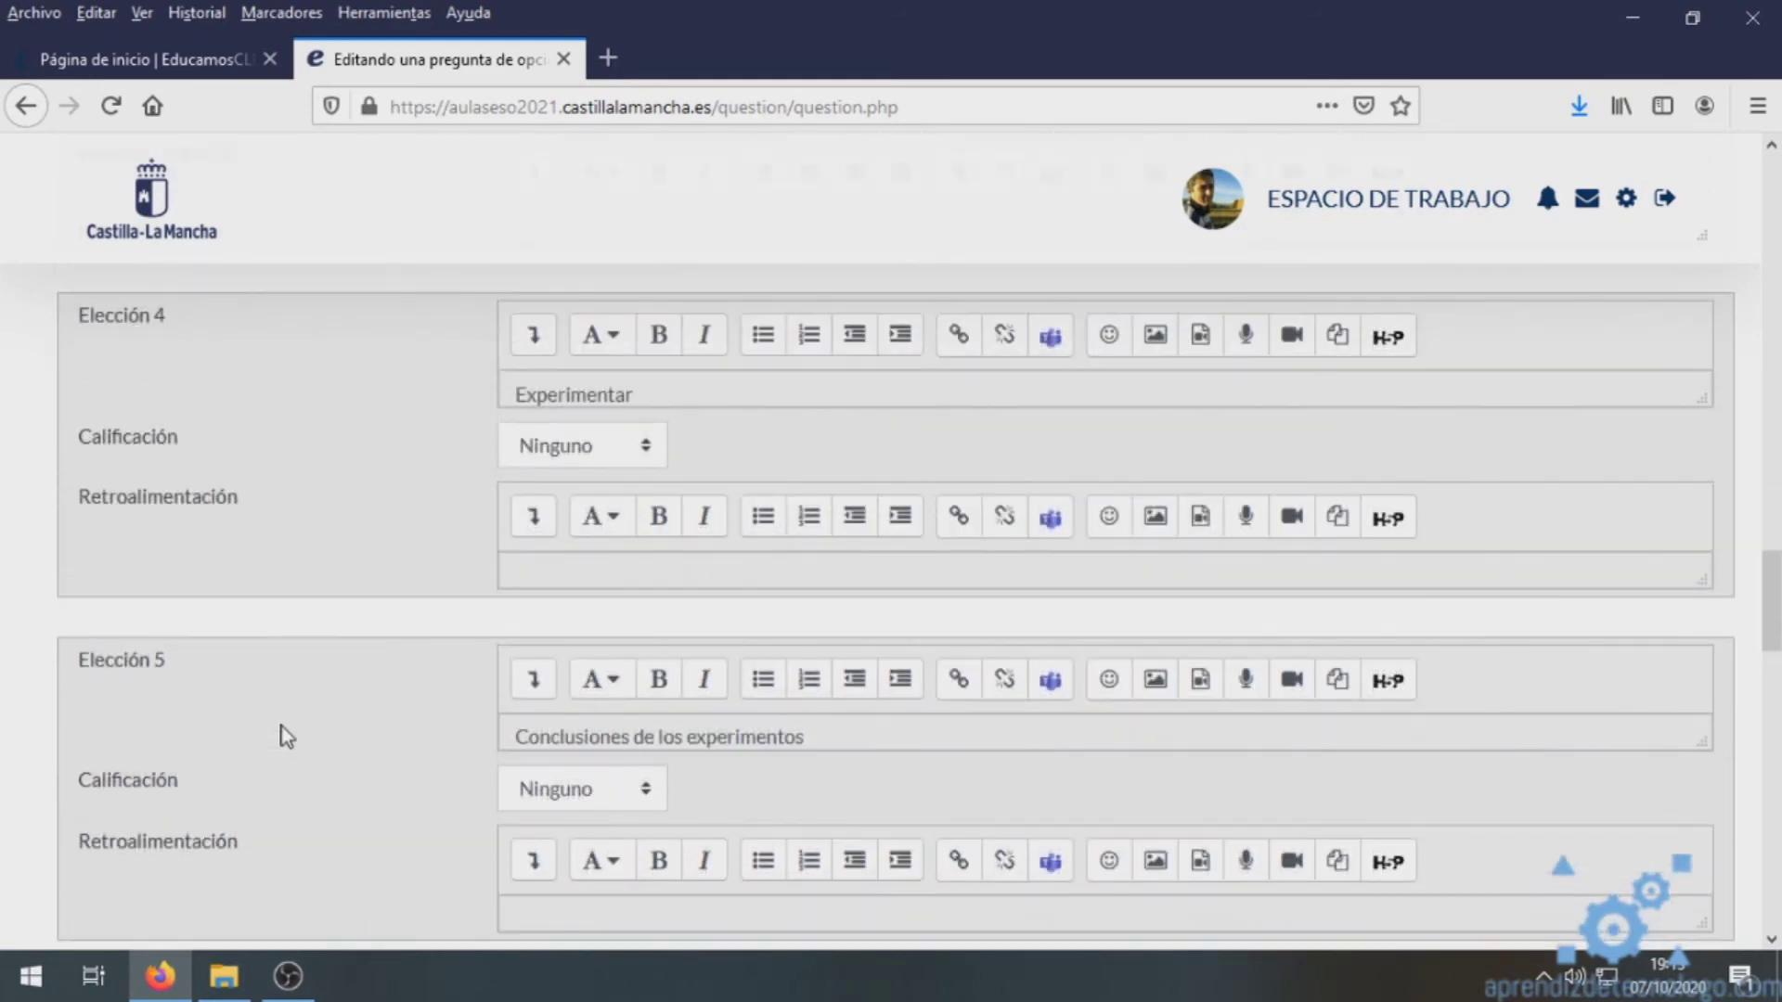
scroll(282, 727, "down", 3)
left_click(835, 608)
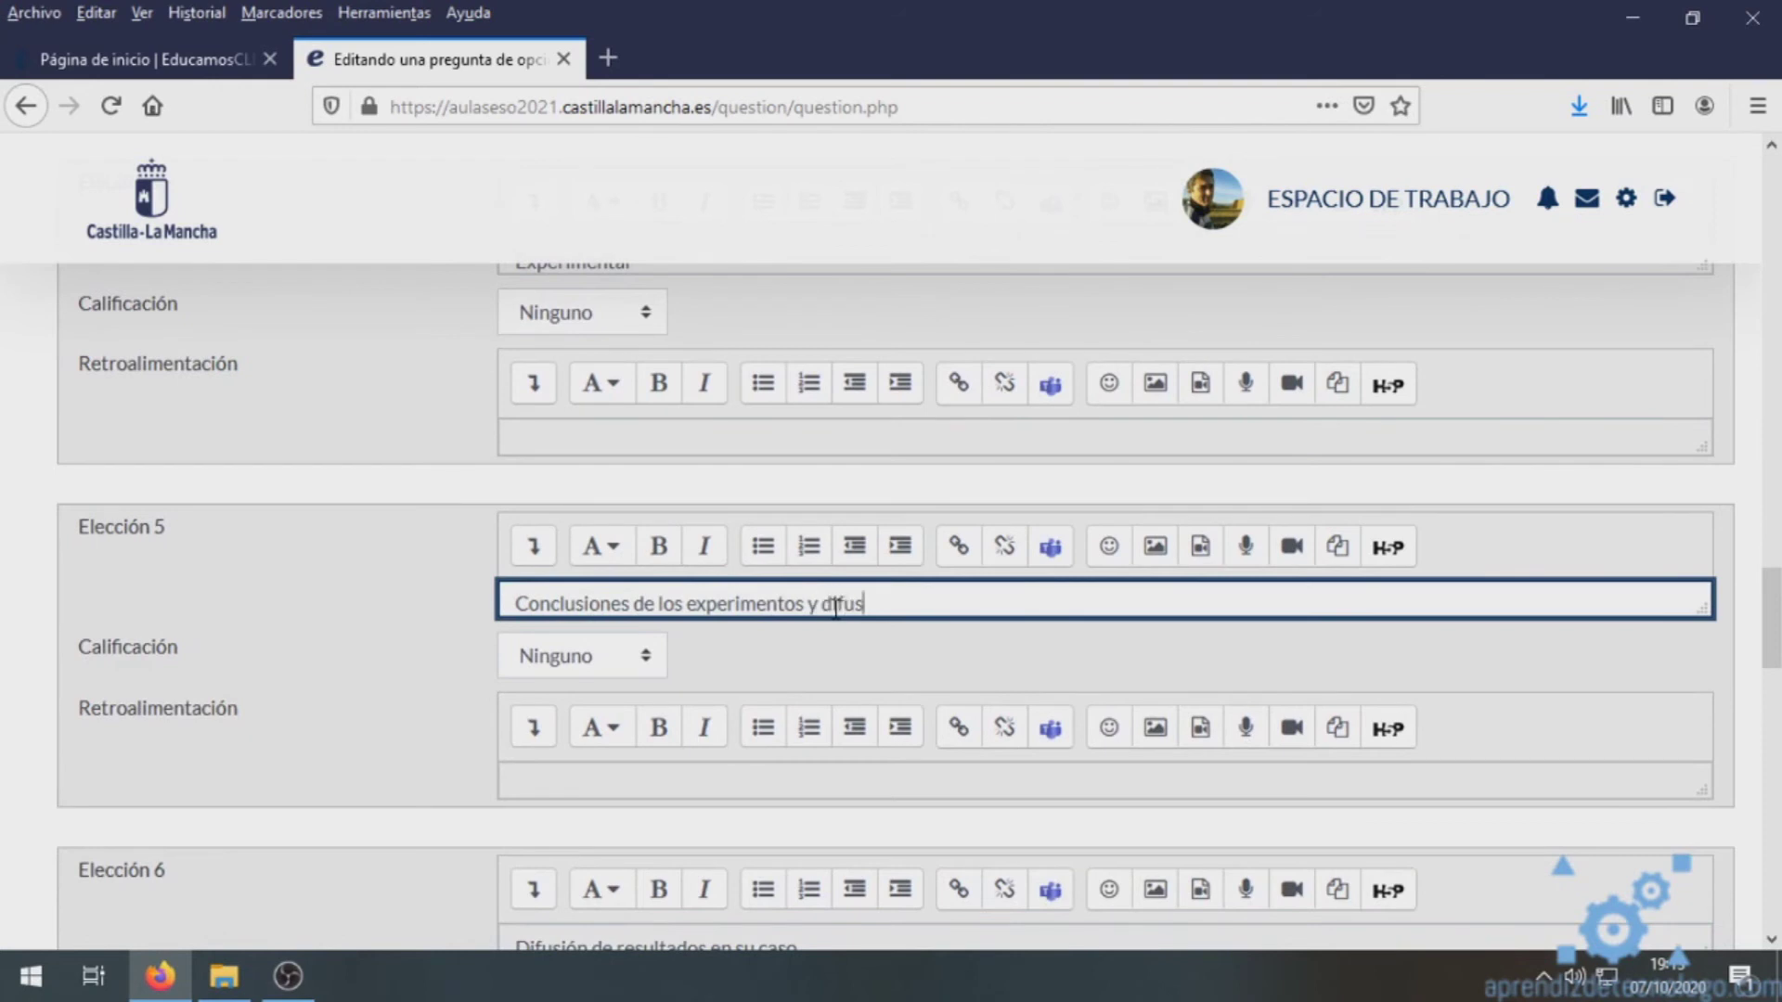
type("resultados")
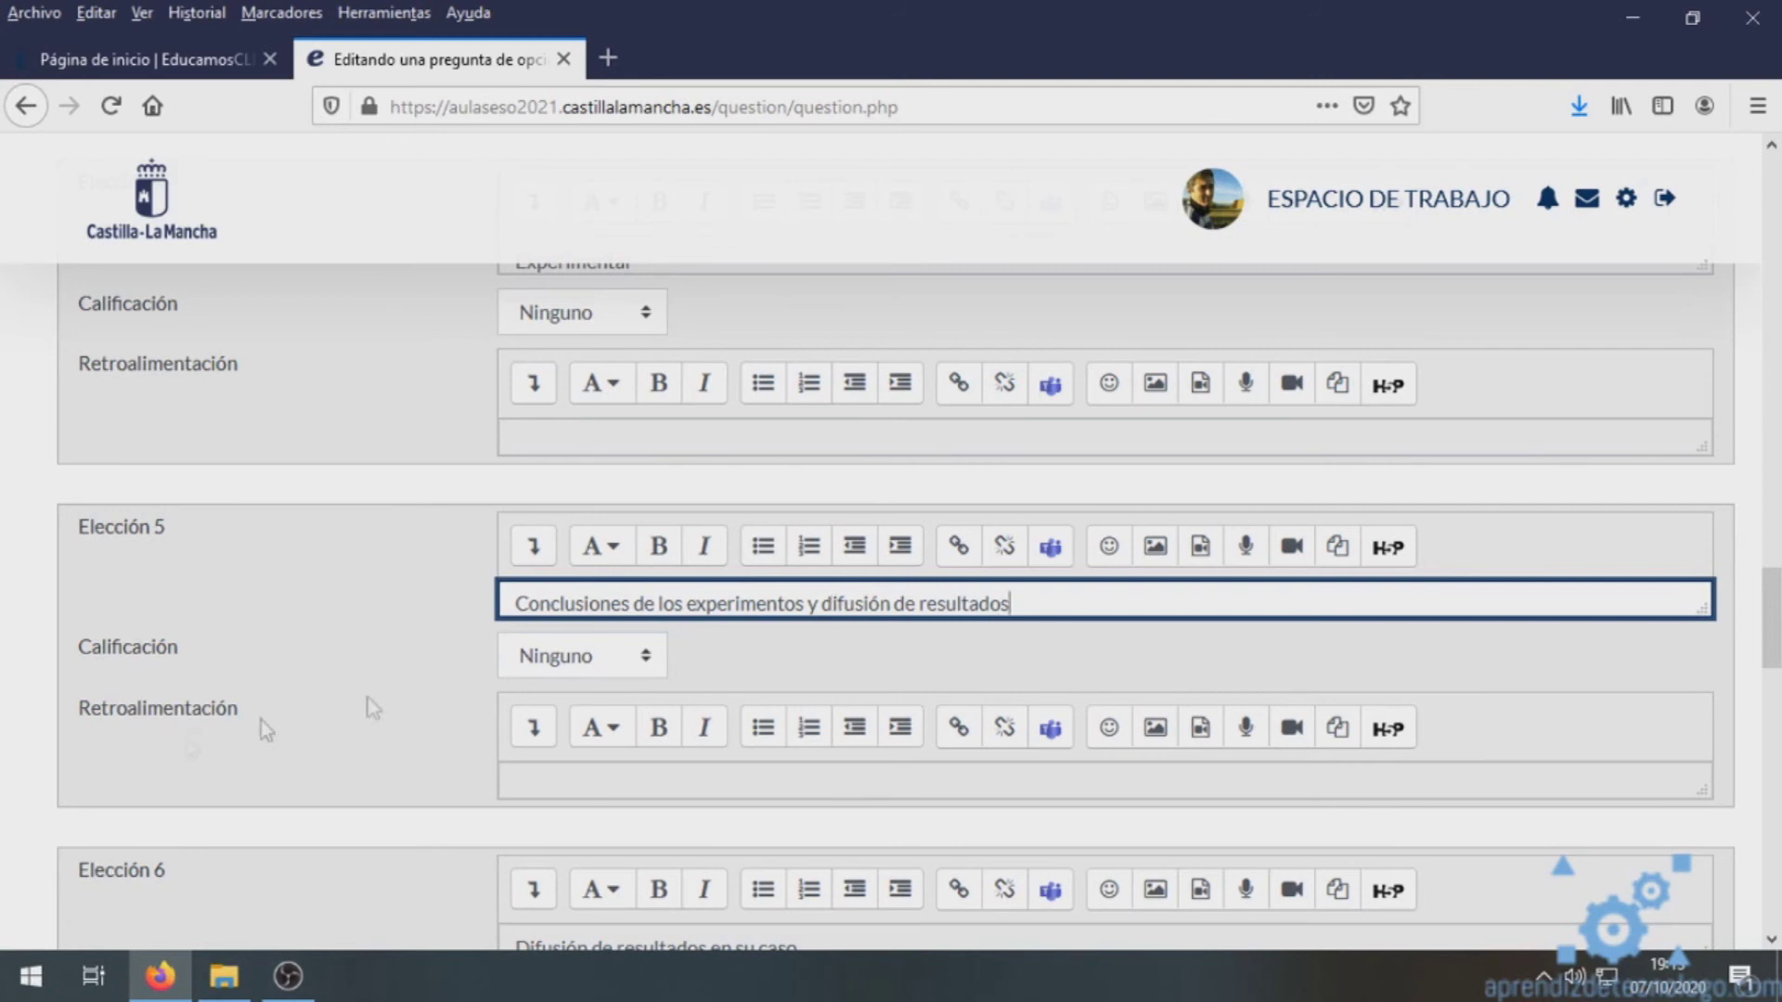
- Replace the text of choice 6 with "Tener preparada una hoja de cálculo."
scroll(198, 713, "down", 3)
left_click_drag(800, 683, 327, 690)
key("BackSpace")
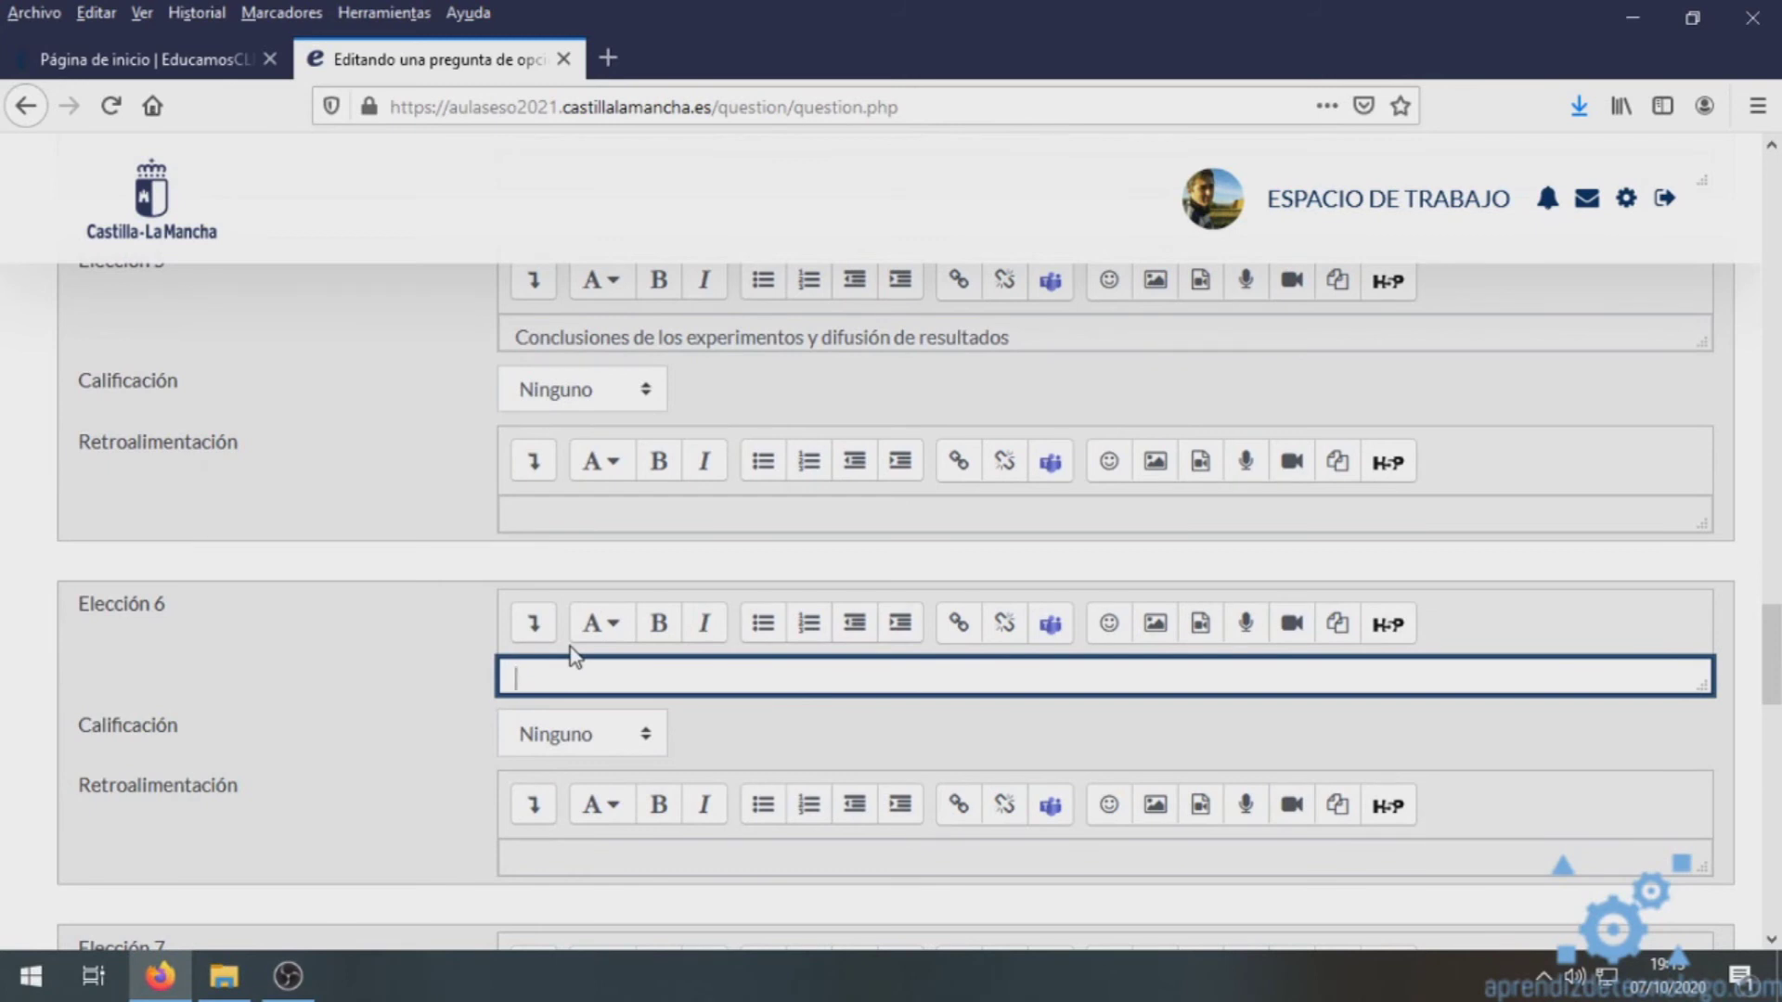
type("Tener preparada una hoja d")
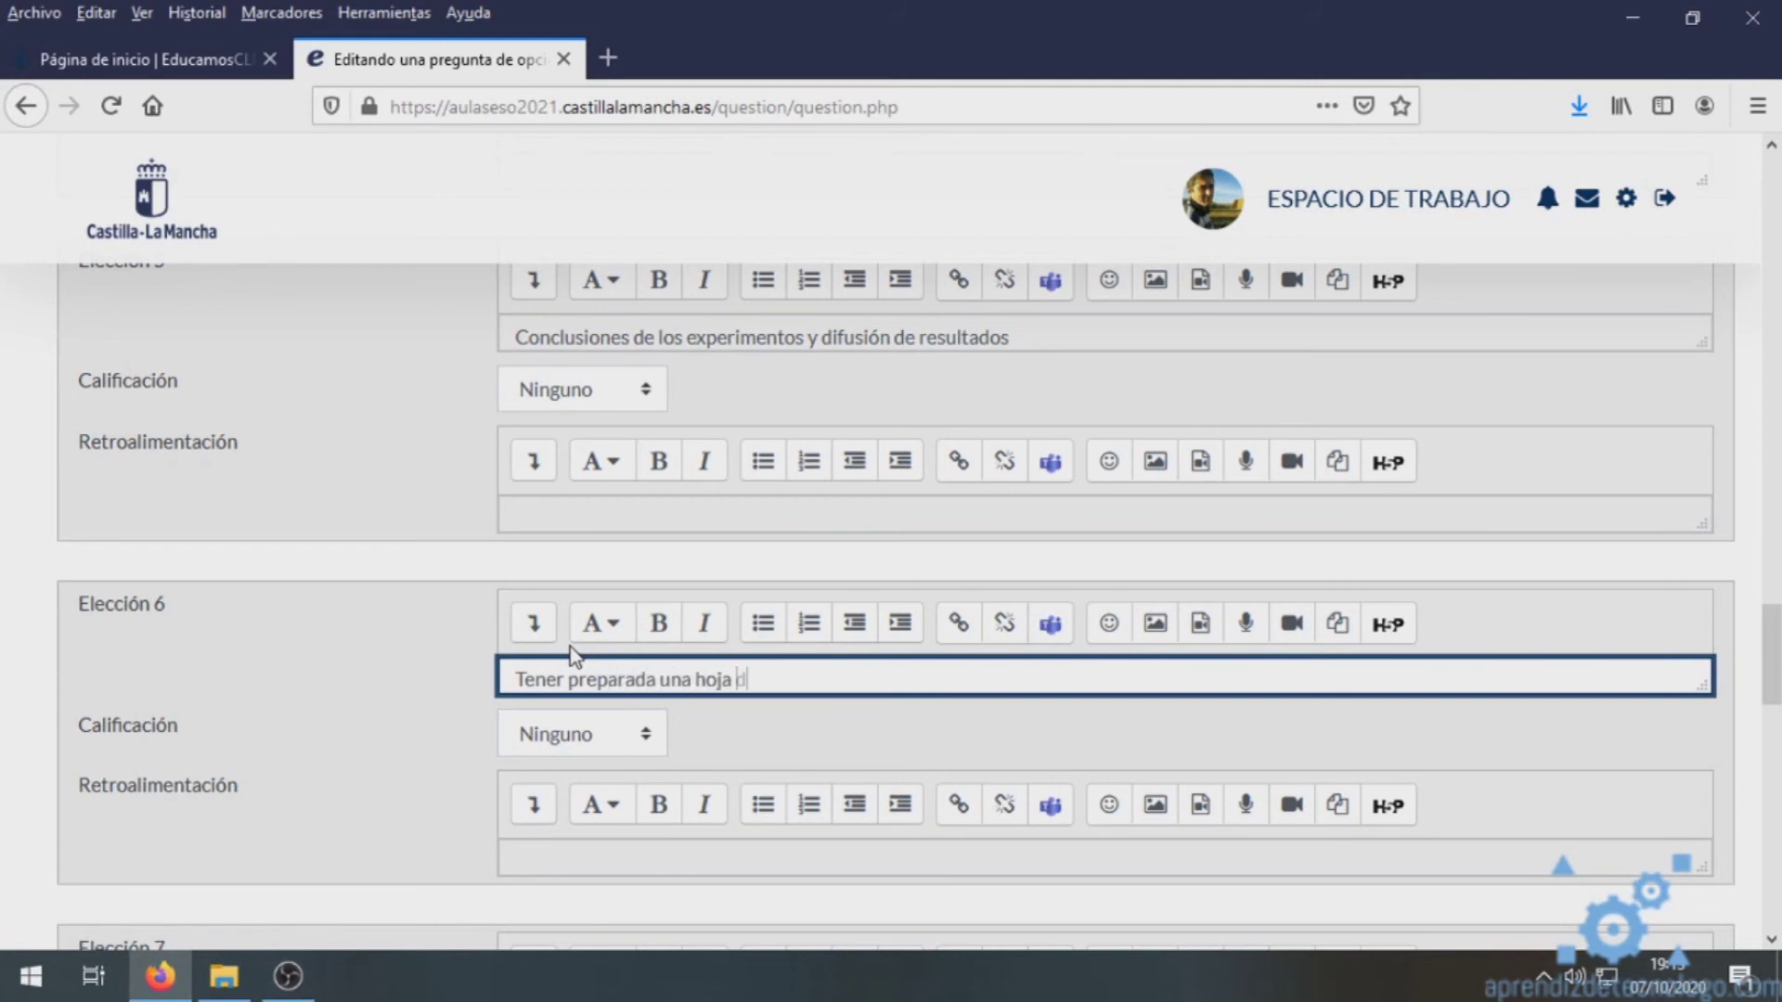
type("e cálculo")
scroll(377, 694, "down", 3)
type(".")
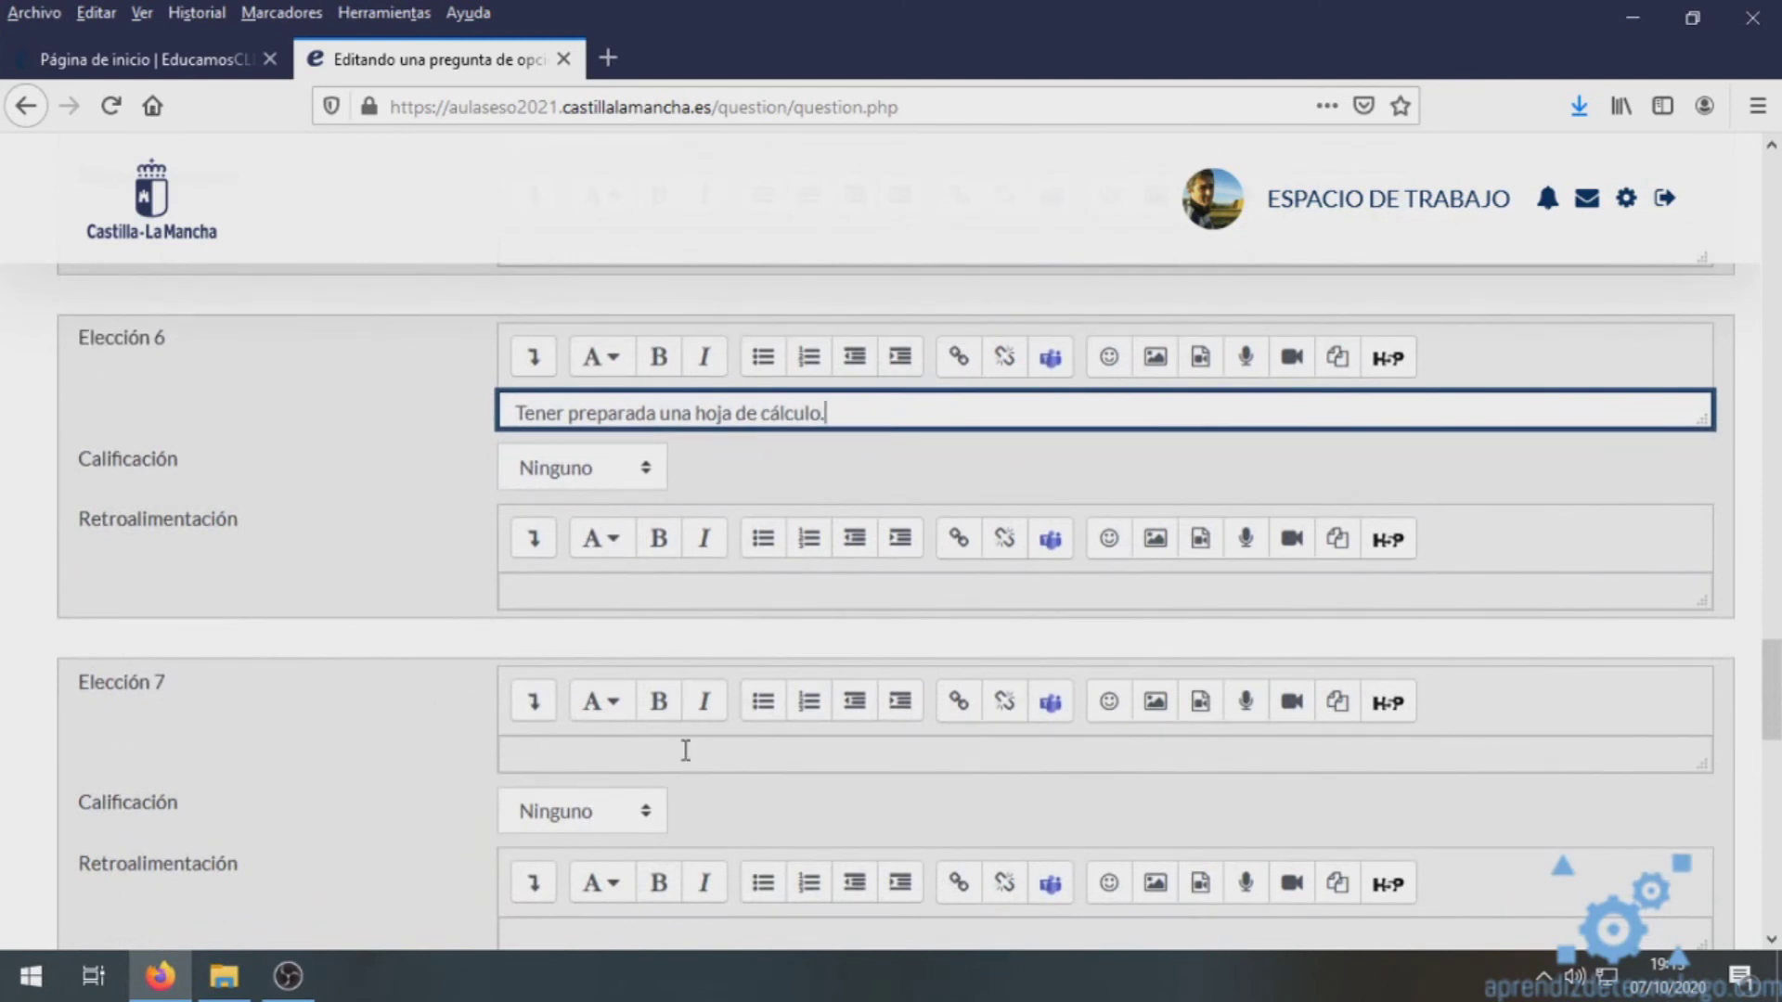
- Enter "Tener preparado a un compañero al que poder echarle la culpa si todo falla." as choice 7
left_click(685, 750)
type("Tener")
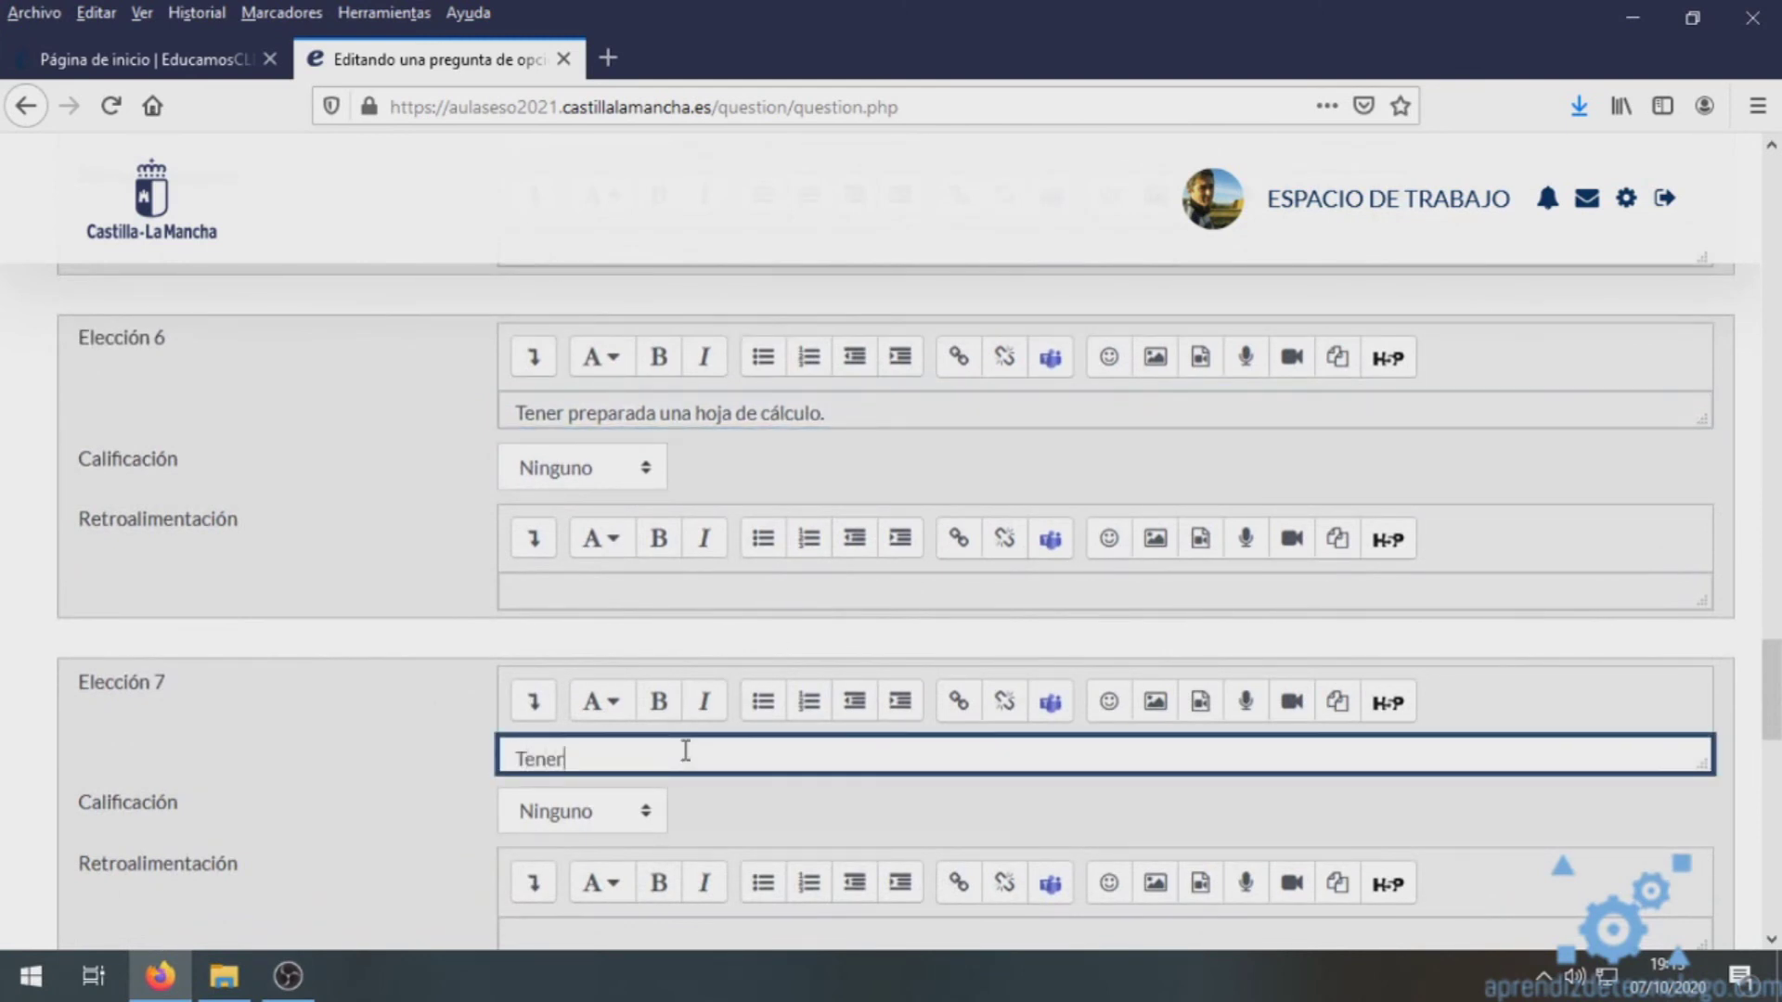
type(" preparado a un compañero al que poder echarle la culpa ")
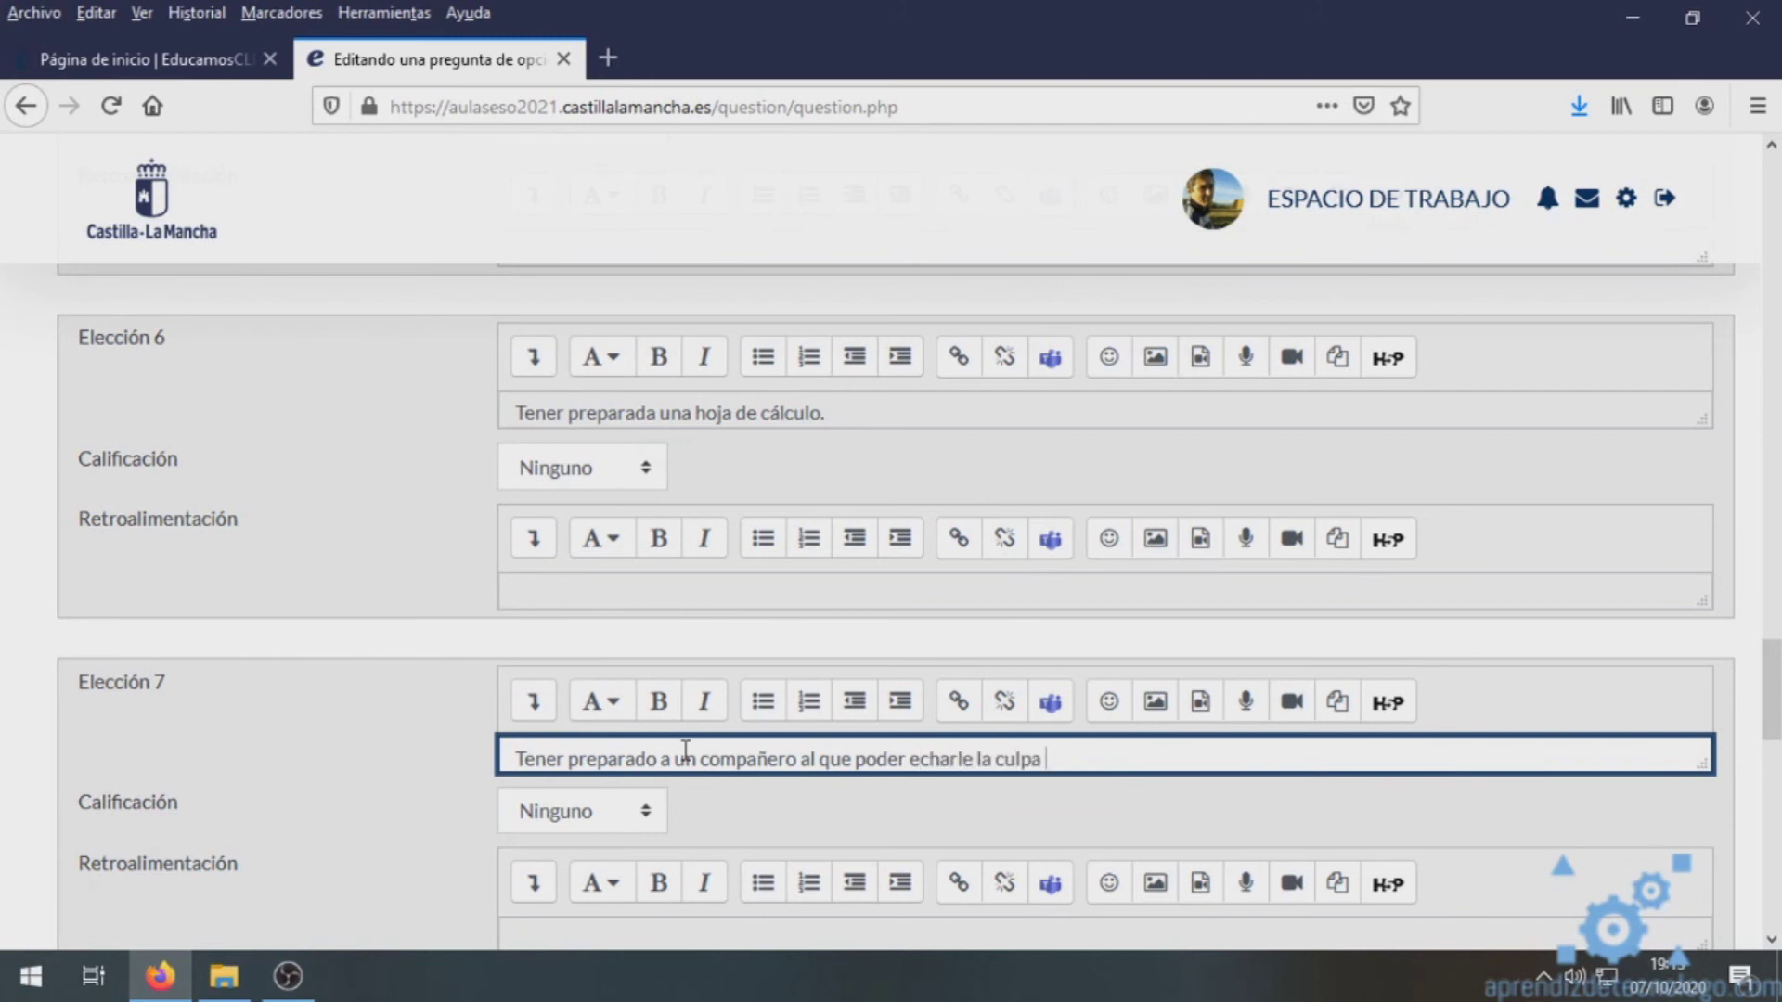
type("si todo")
- Set the Calificación of choices 1 and 2 to 20% each
scroll(399, 685, "up", 9)
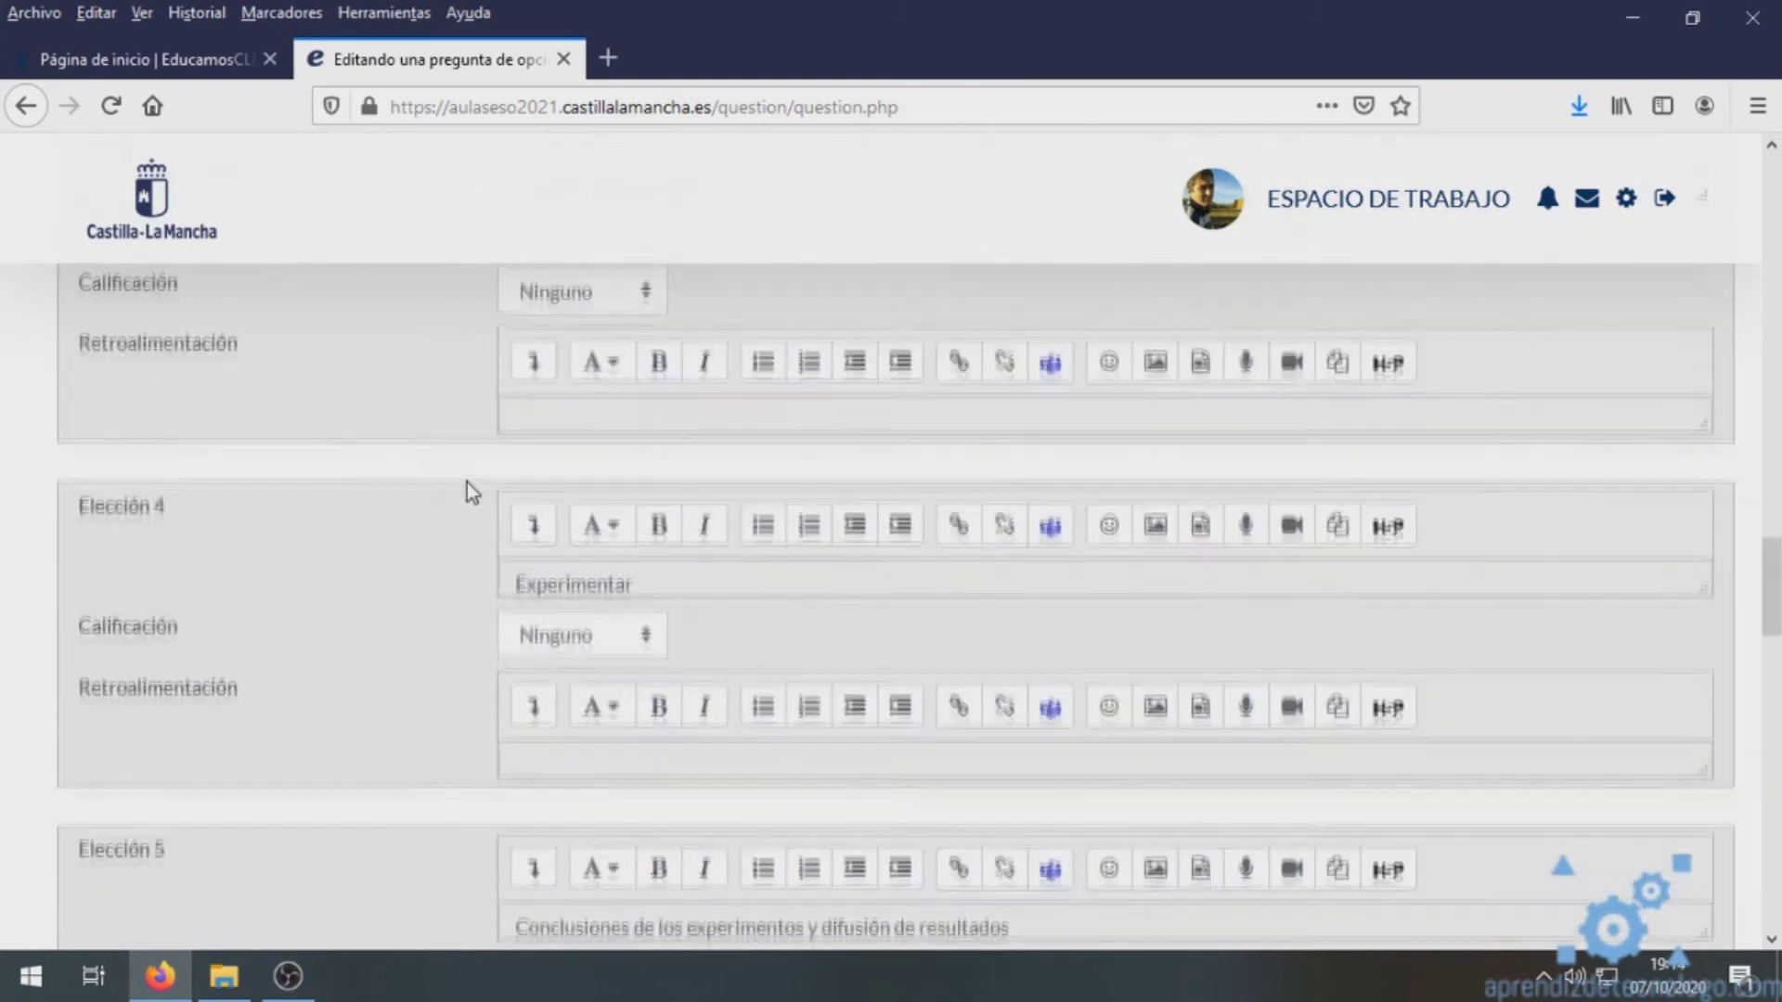
scroll(466, 482, "up", 9)
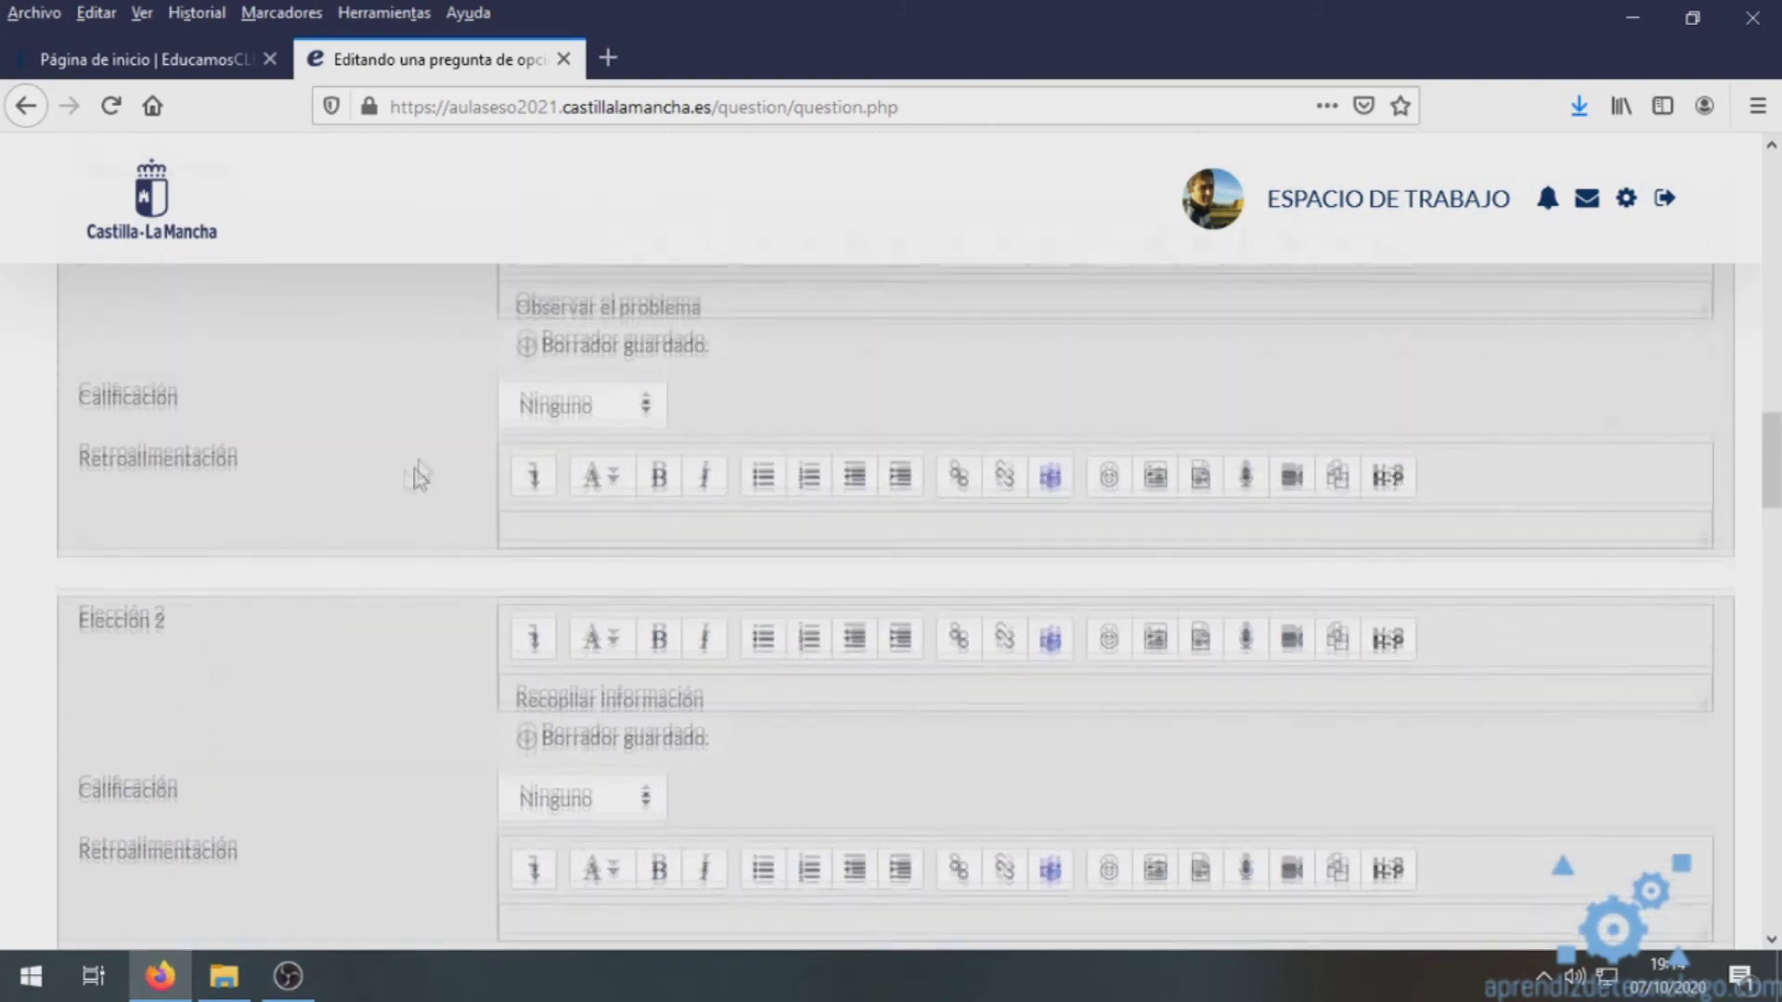
scroll(458, 449, "up", 3)
left_click(581, 698)
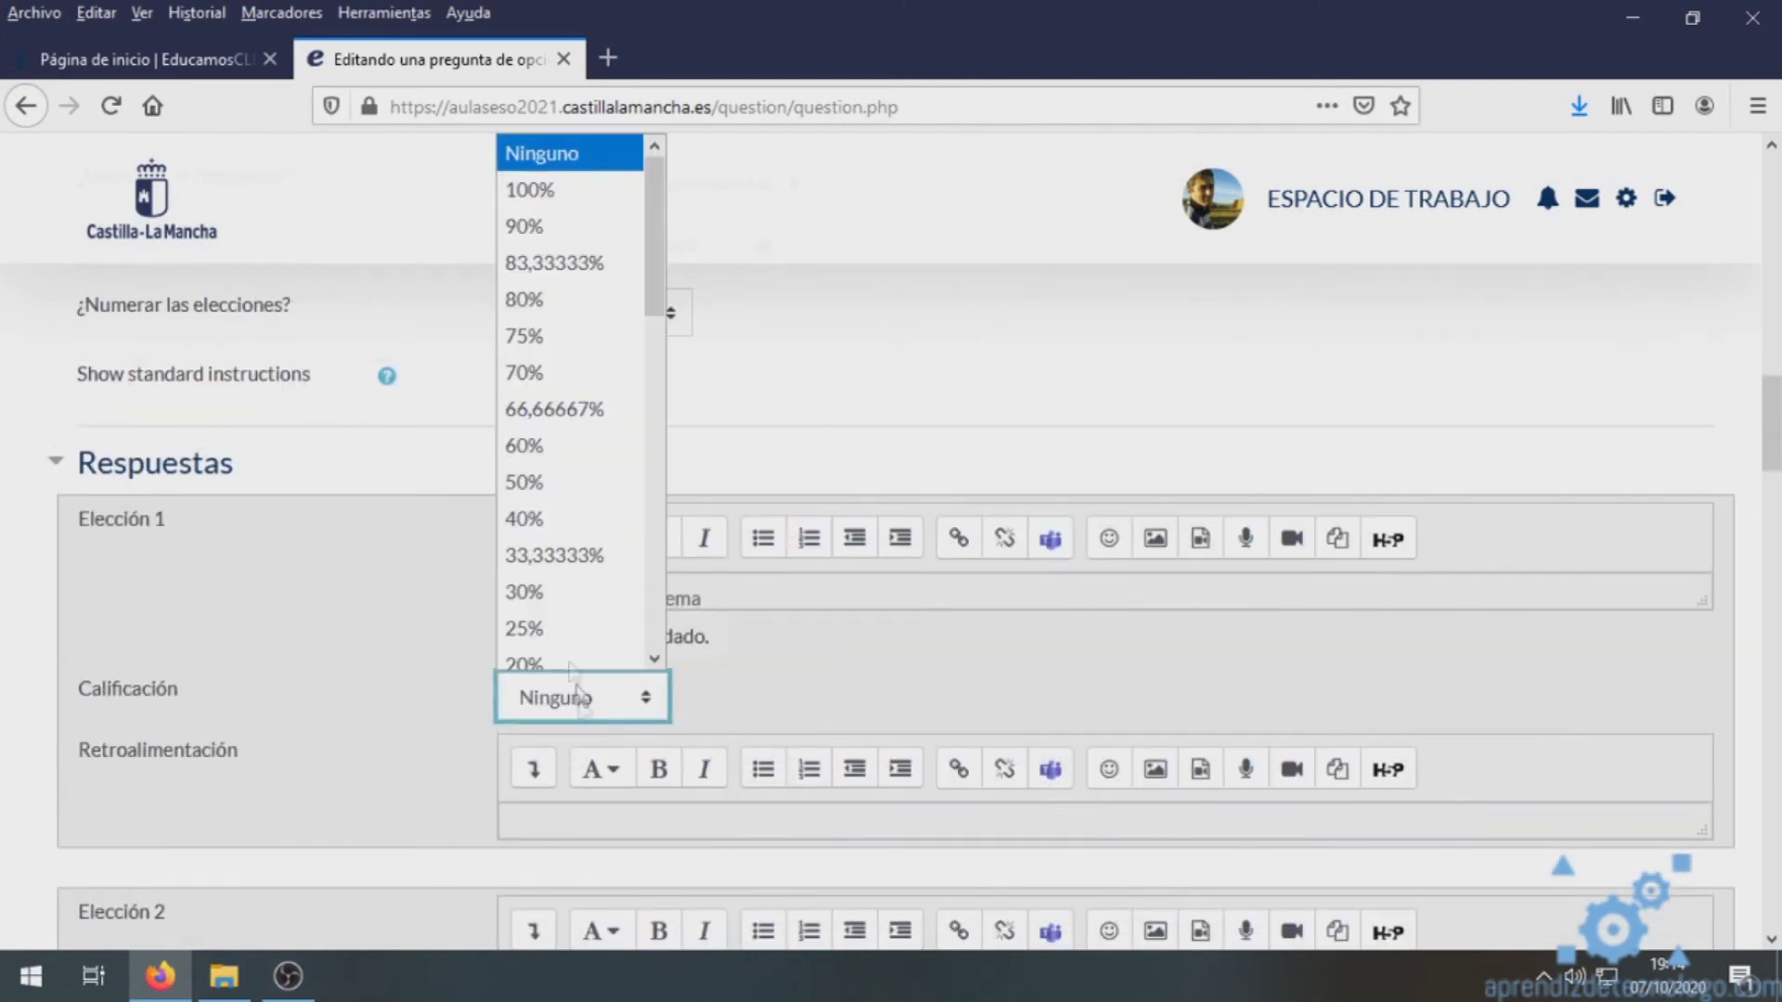
left_click(555, 644)
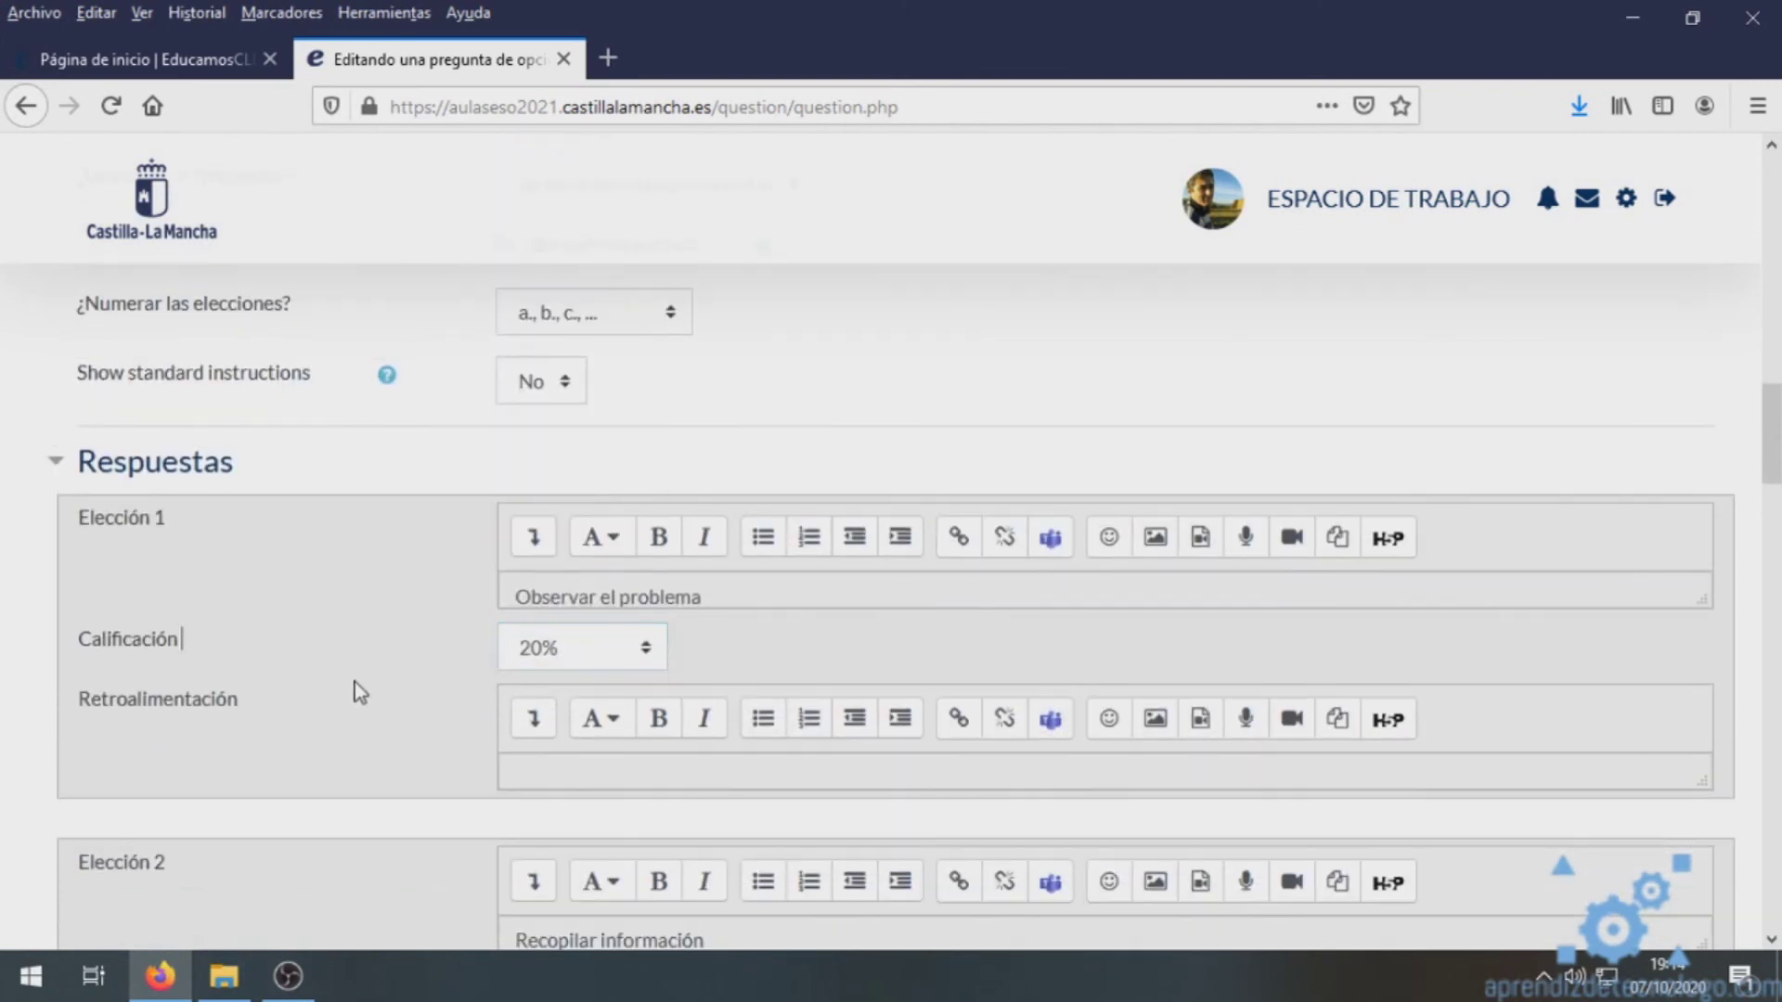
scroll(355, 682, "down", 3)
left_click(581, 725)
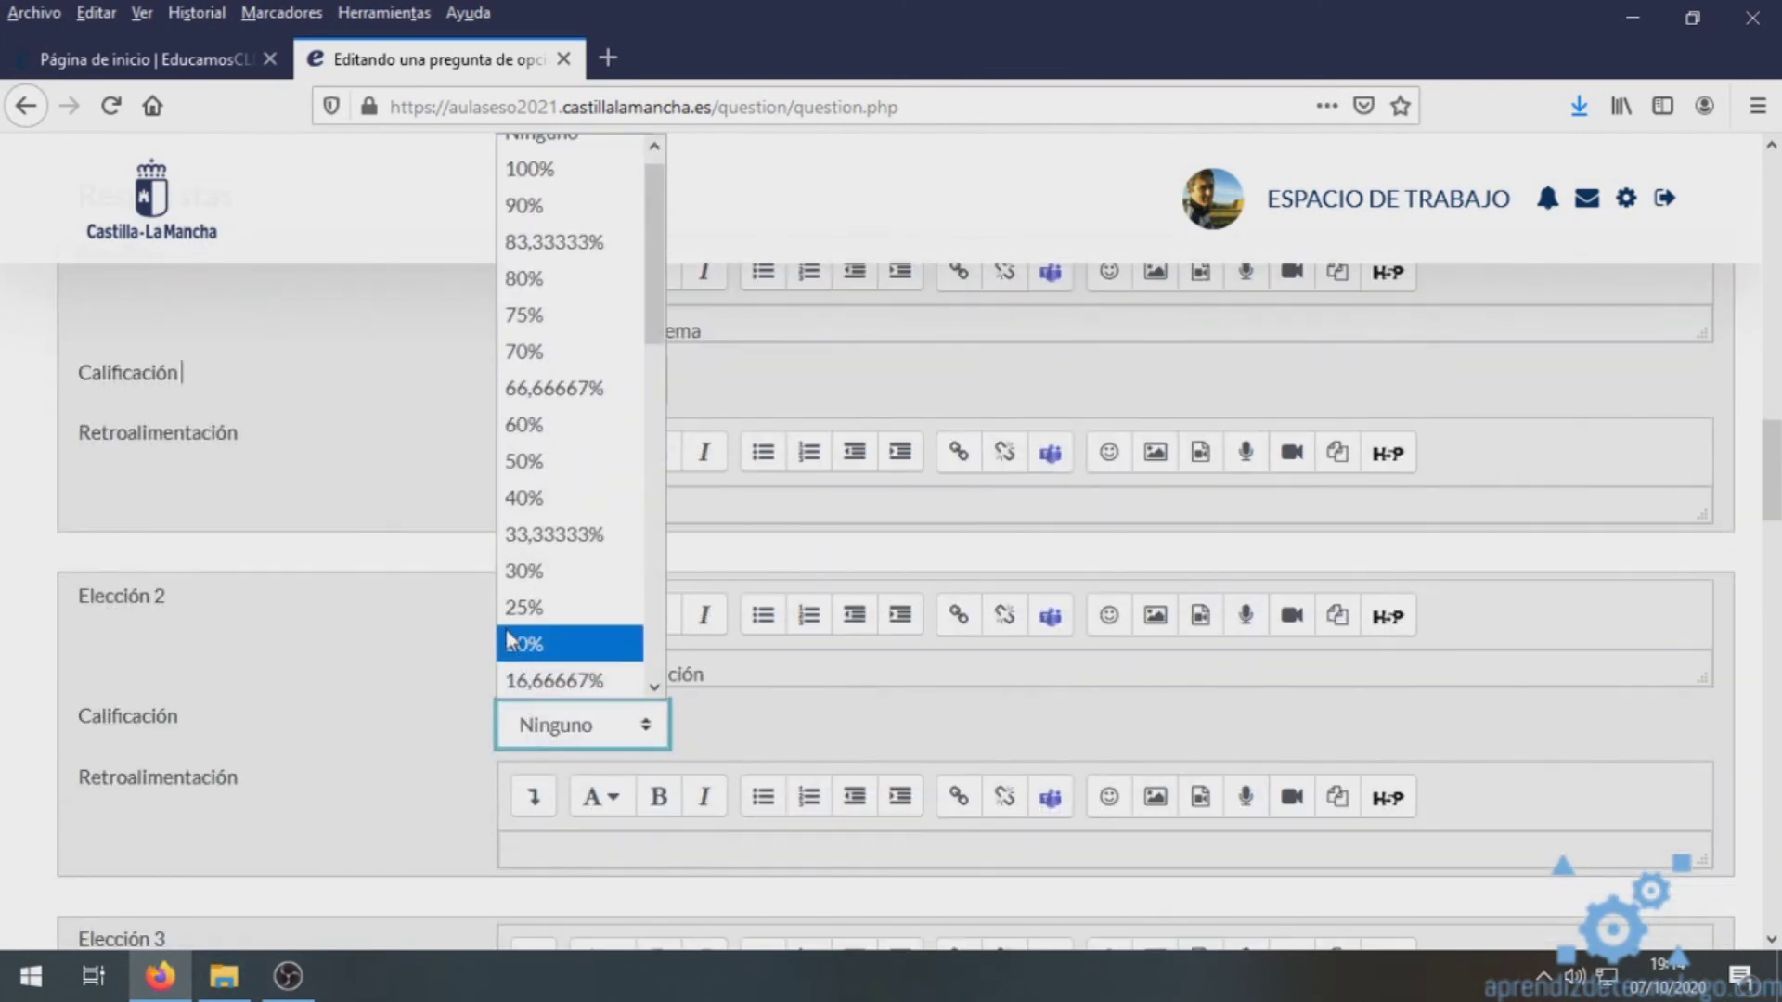
left_click(509, 643)
- Set the Calificación of choices 3, 4 and 5 to 20% each
scroll(342, 703, "down", 3)
left_click(570, 676)
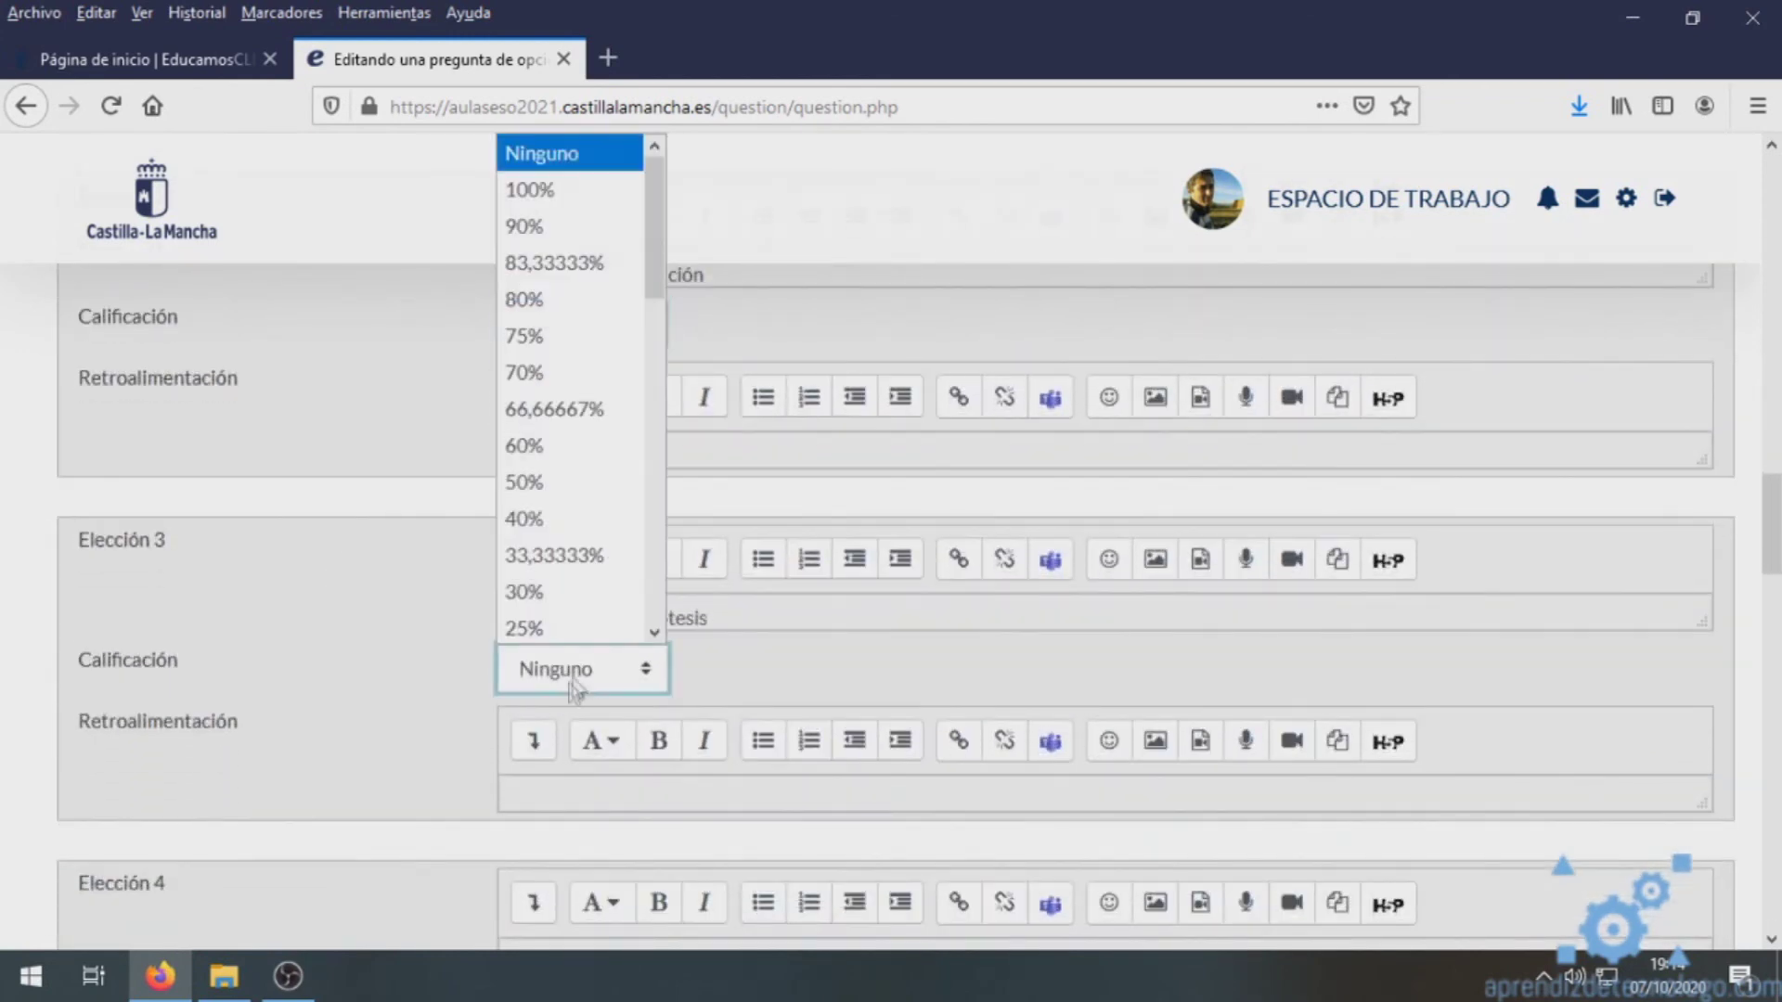
scroll(557, 612, "down", 1)
left_click(527, 557)
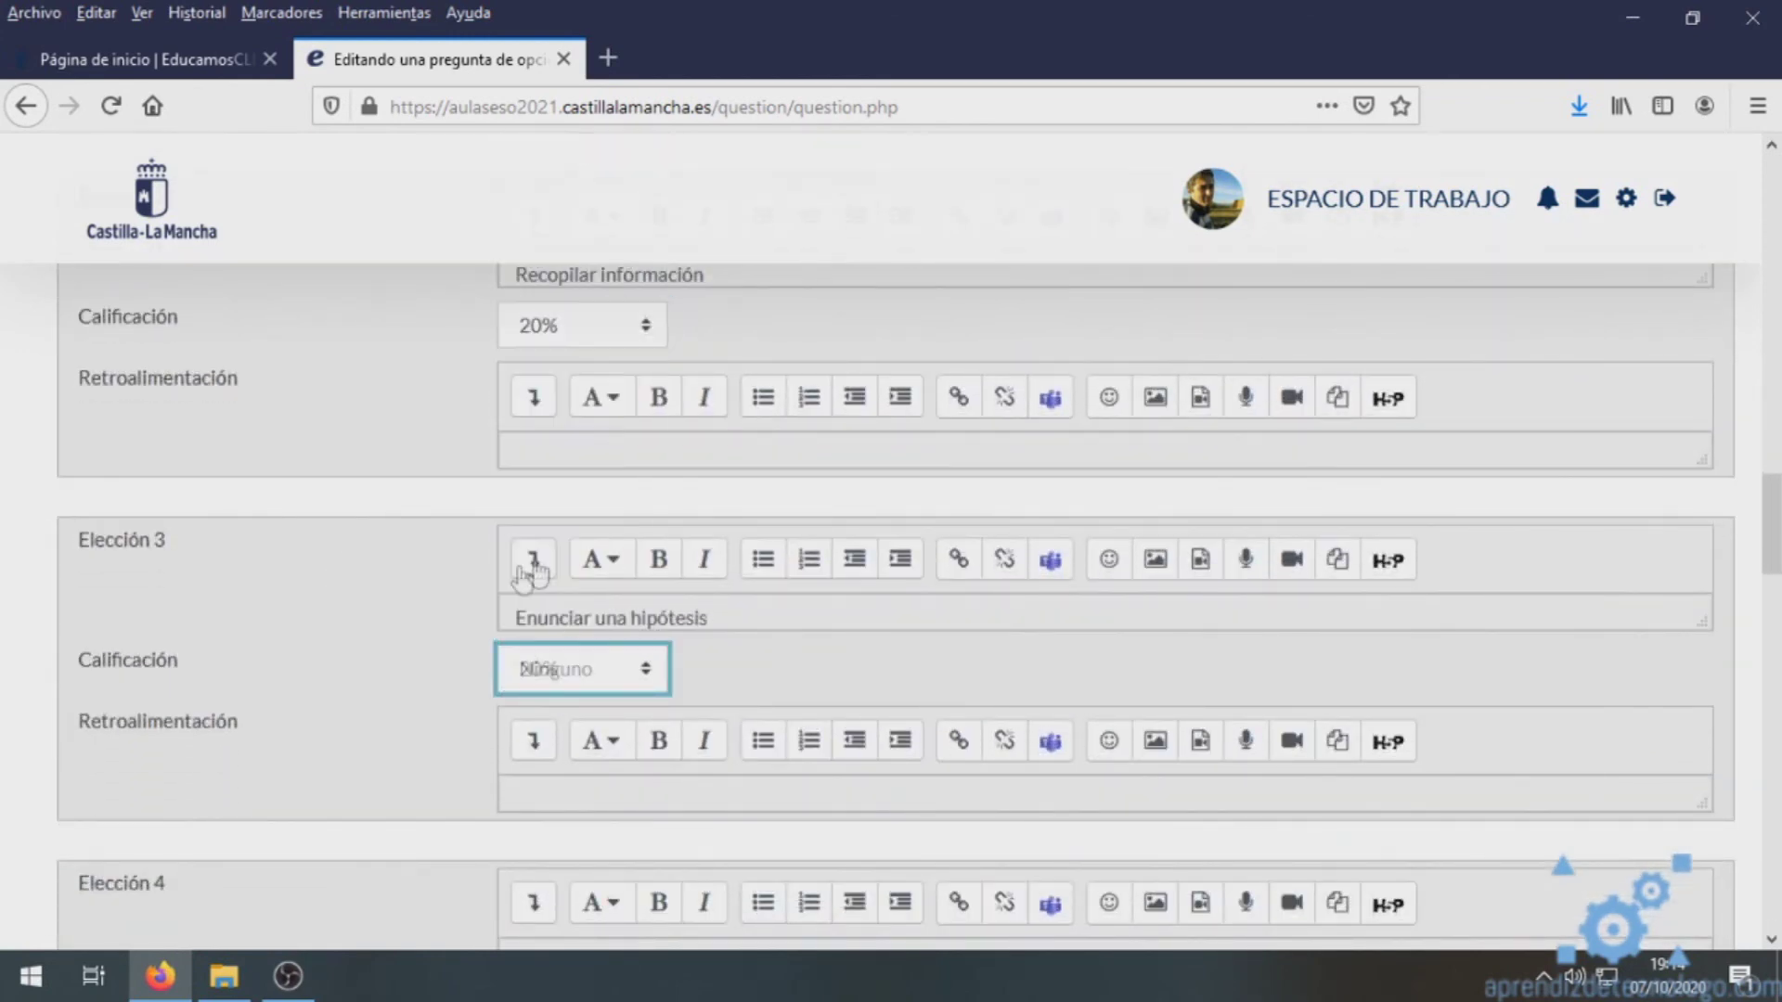
scroll(363, 705, "down", 3)
left_click(580, 617)
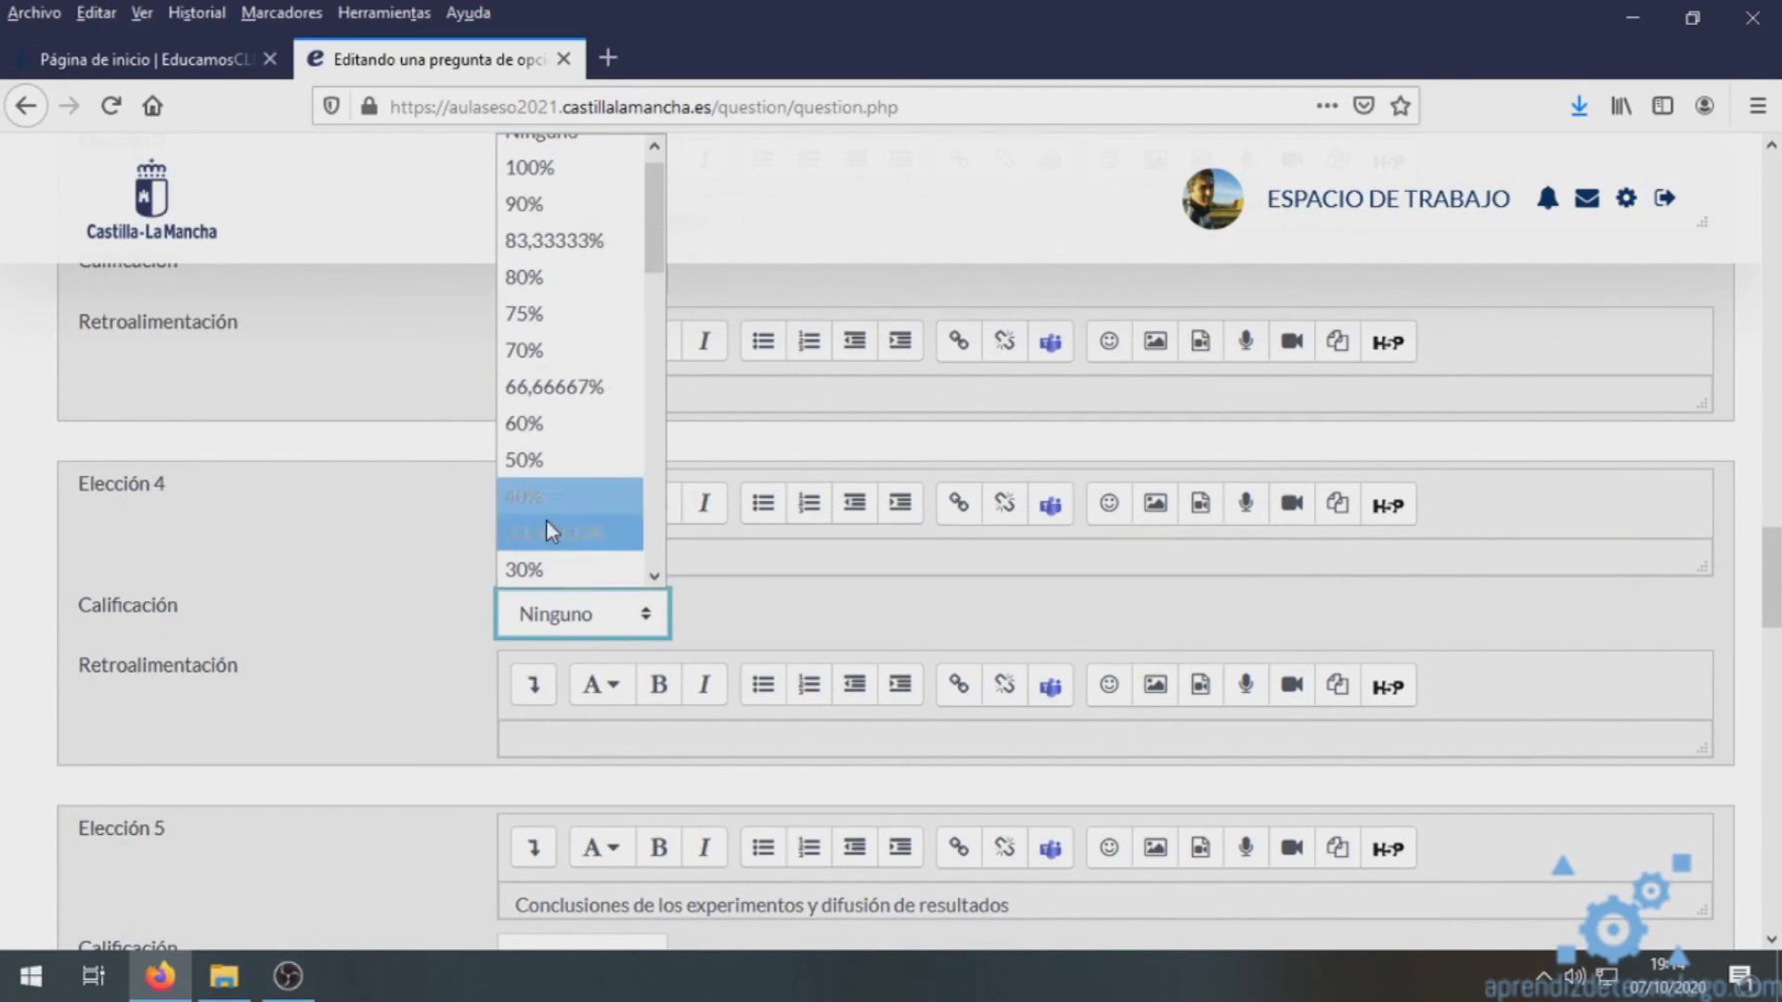
scroll(548, 531, "down", 1)
left_click(547, 531)
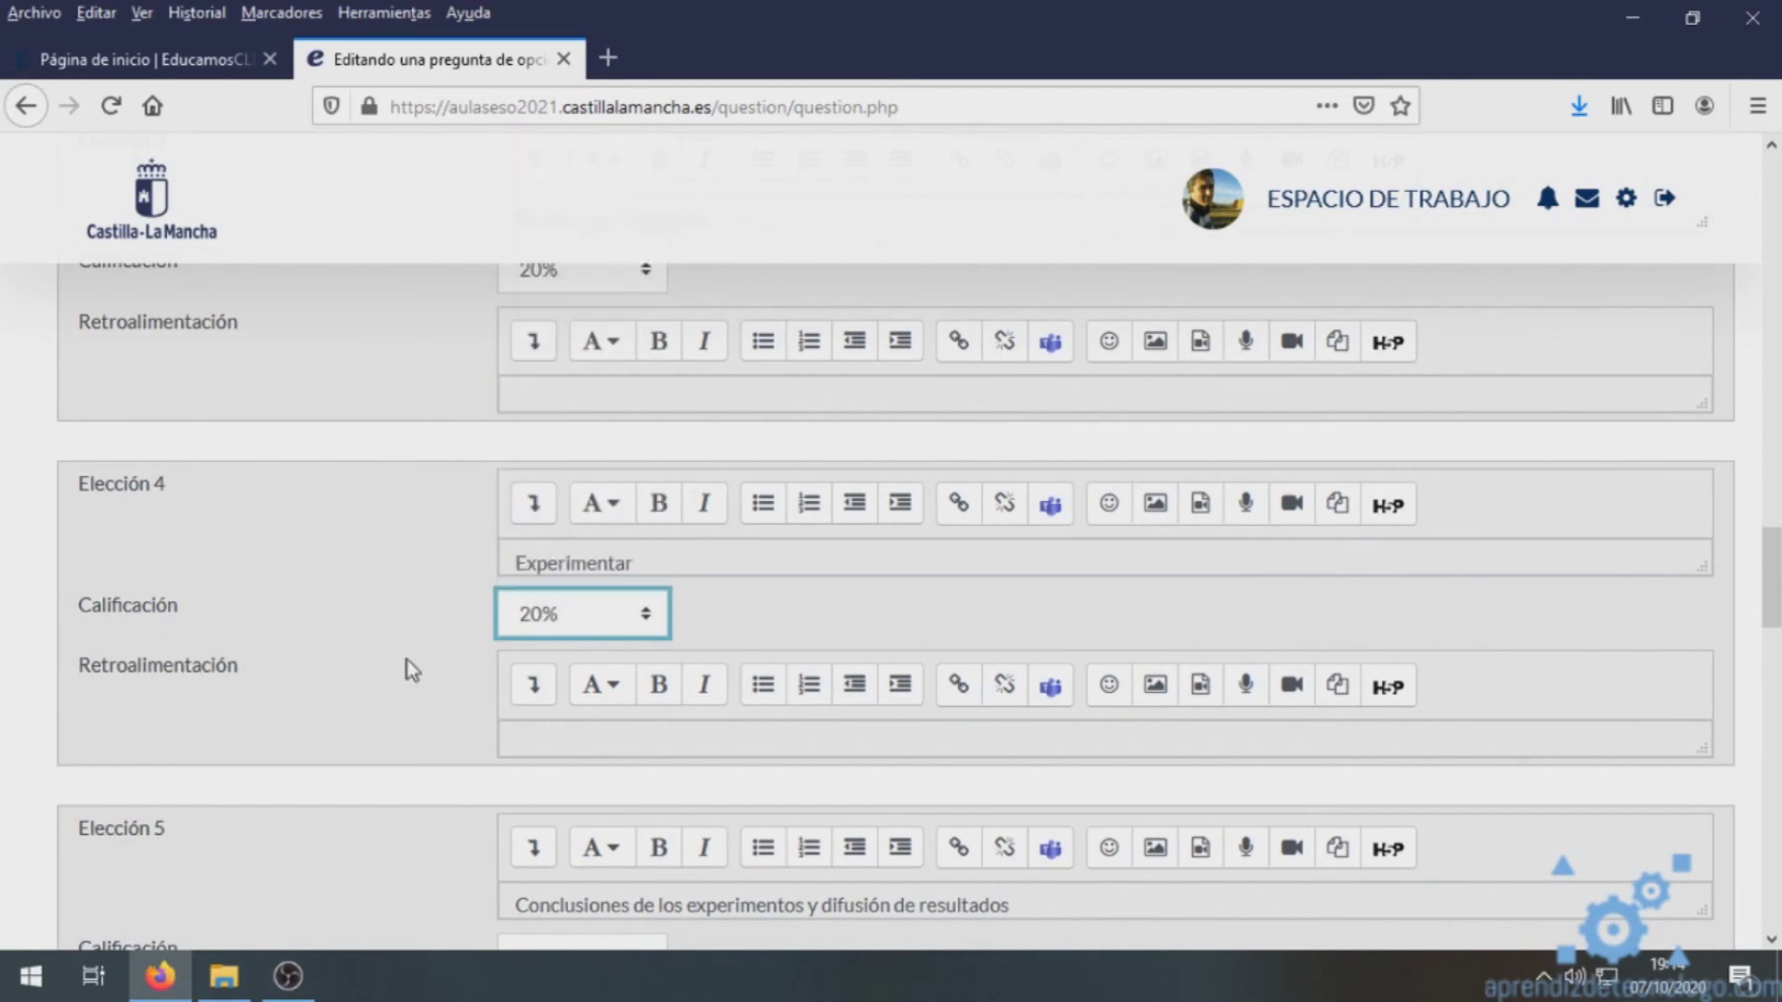
scroll(409, 672, "down", 4)
left_click(566, 562)
scroll(542, 519, "down", 2)
left_click(543, 437)
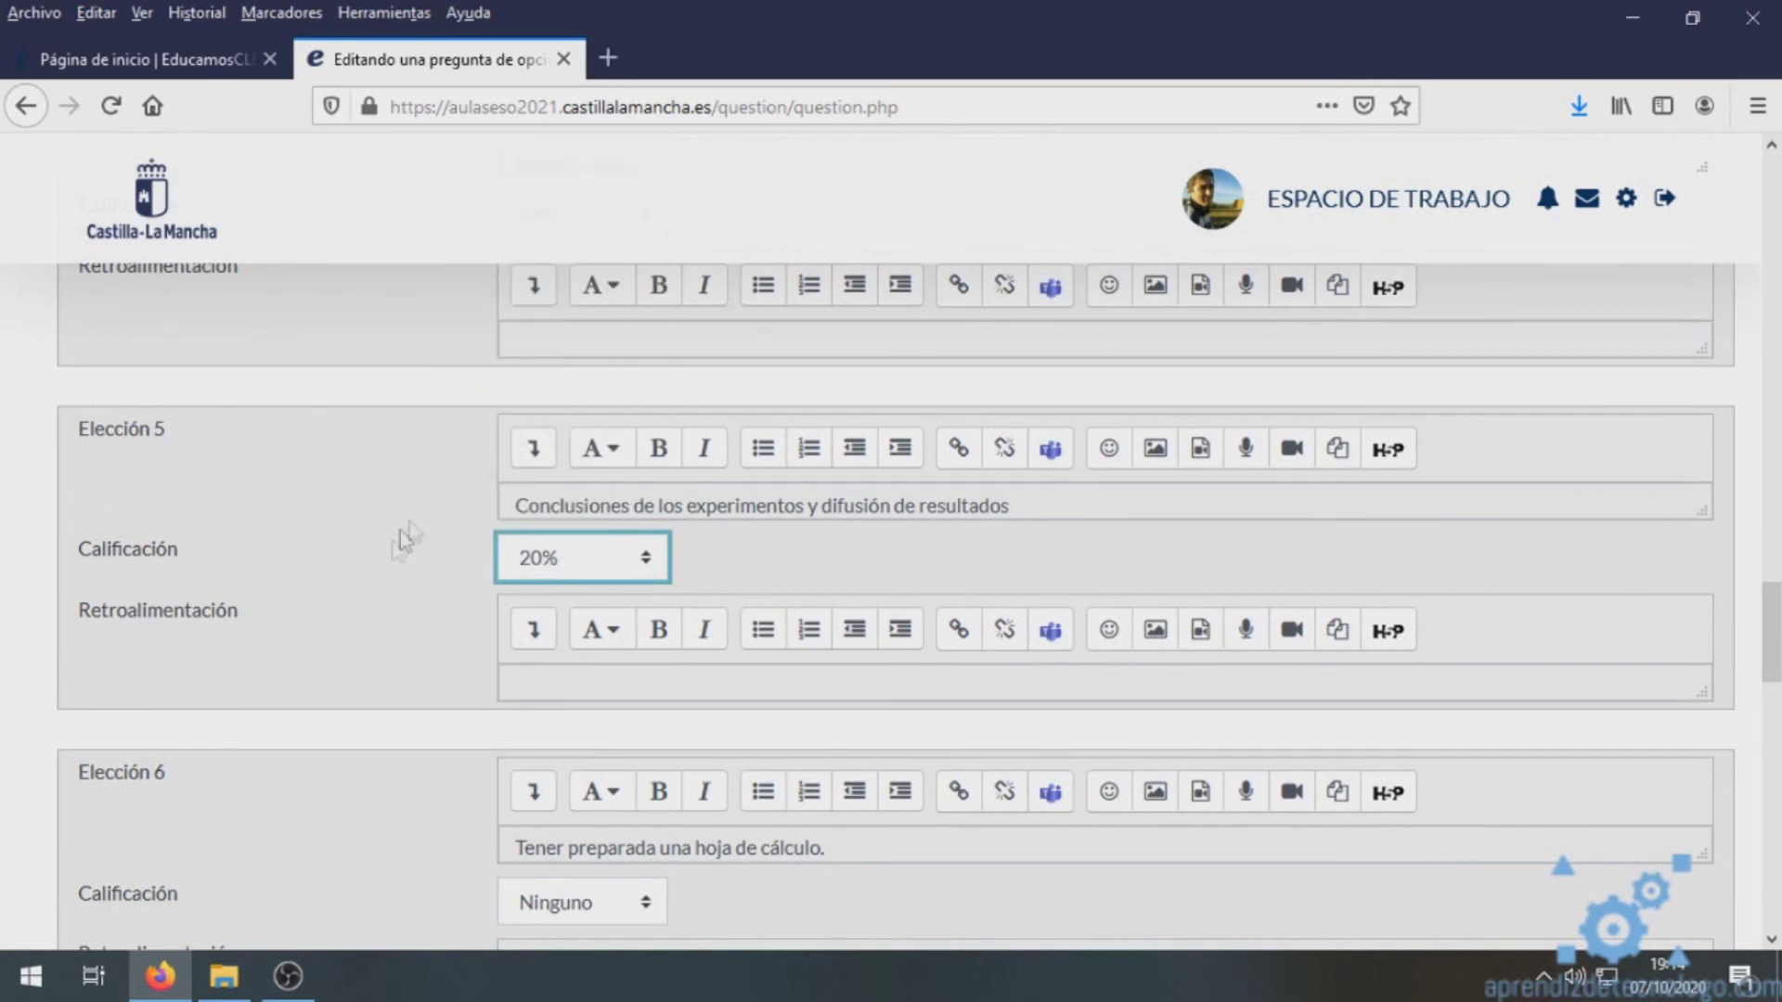
- Set the Calificación of the incorrect choices 6 and 7 to -50% each
scroll(376, 661, "down", 3)
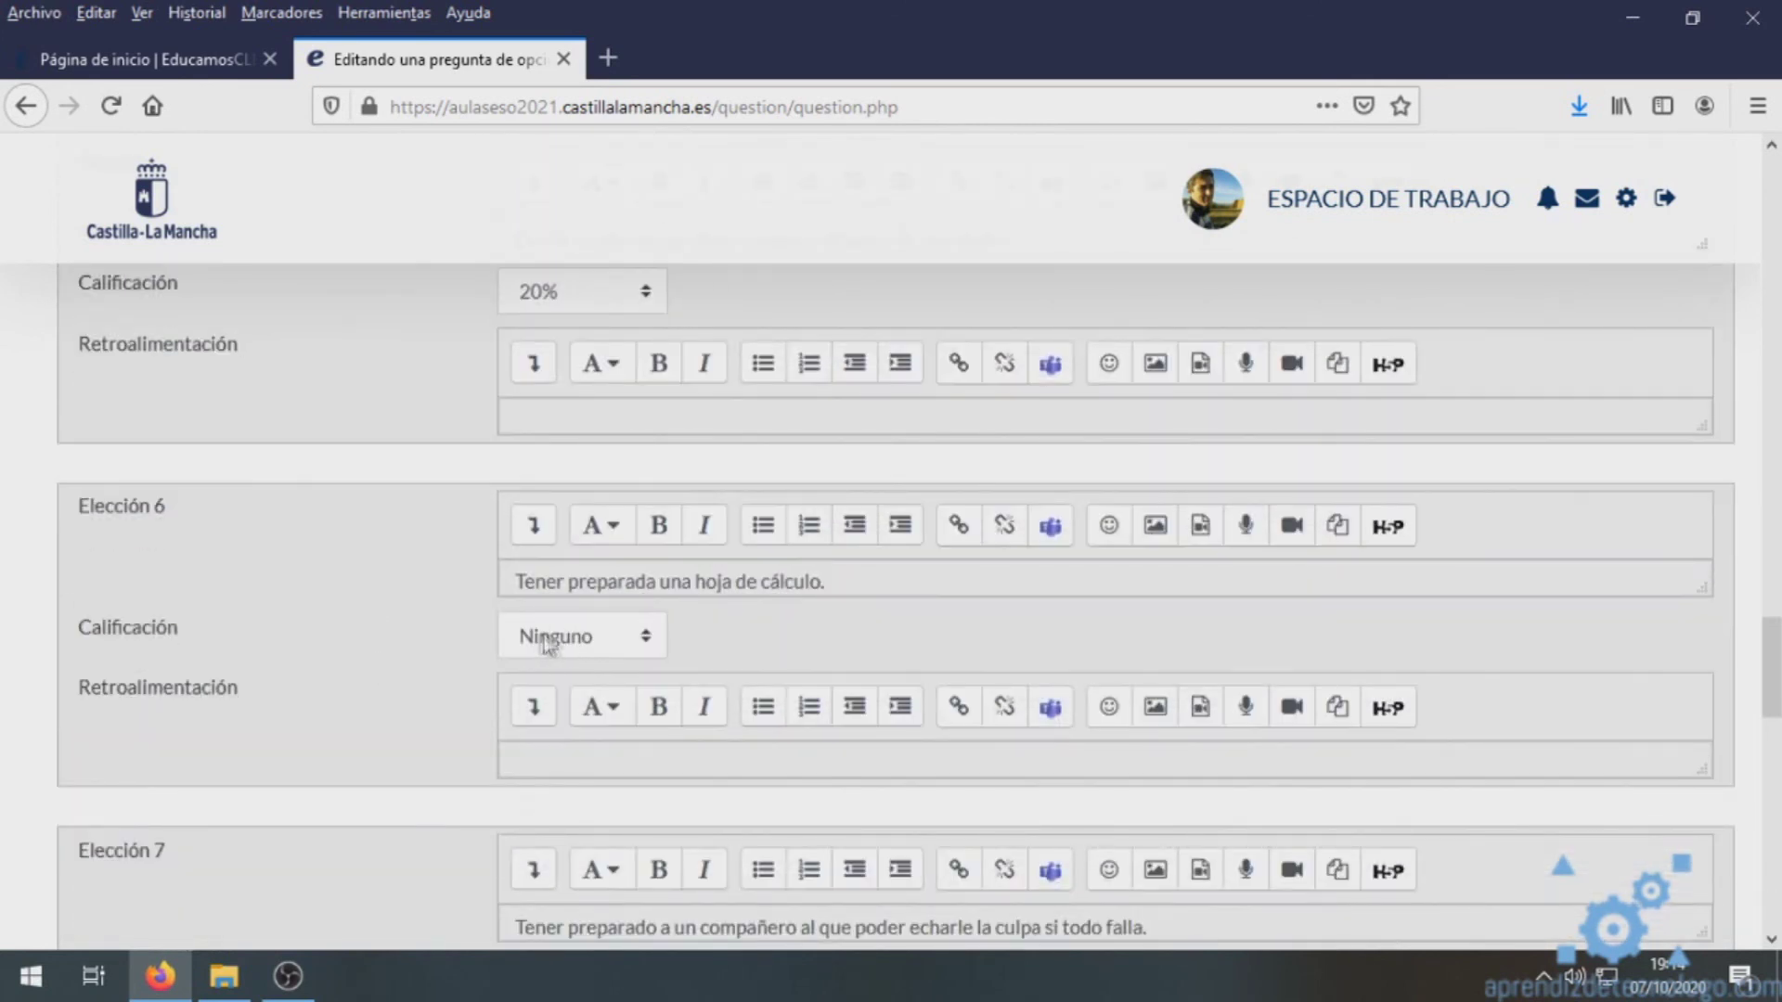
key("ctrl+f")
scroll(243, 344, "up", 6)
left_click_drag(1775, 566, 1779, 575)
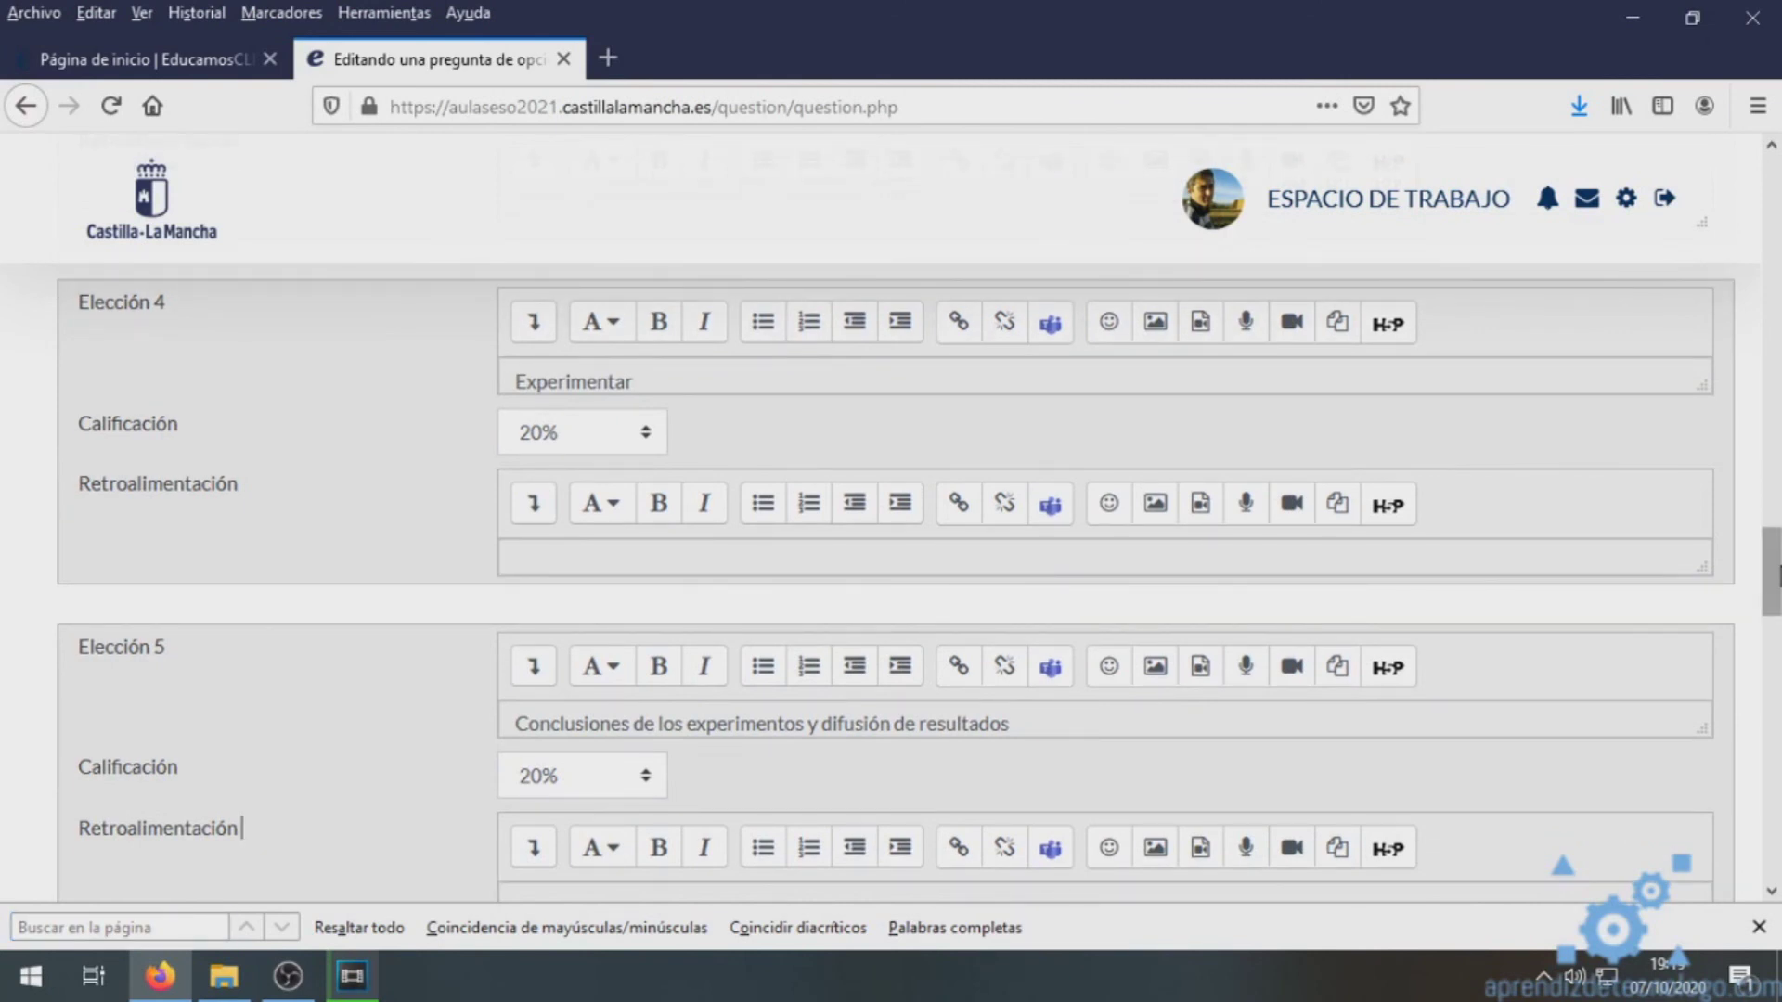
left_click_drag(1779, 576, 1778, 635)
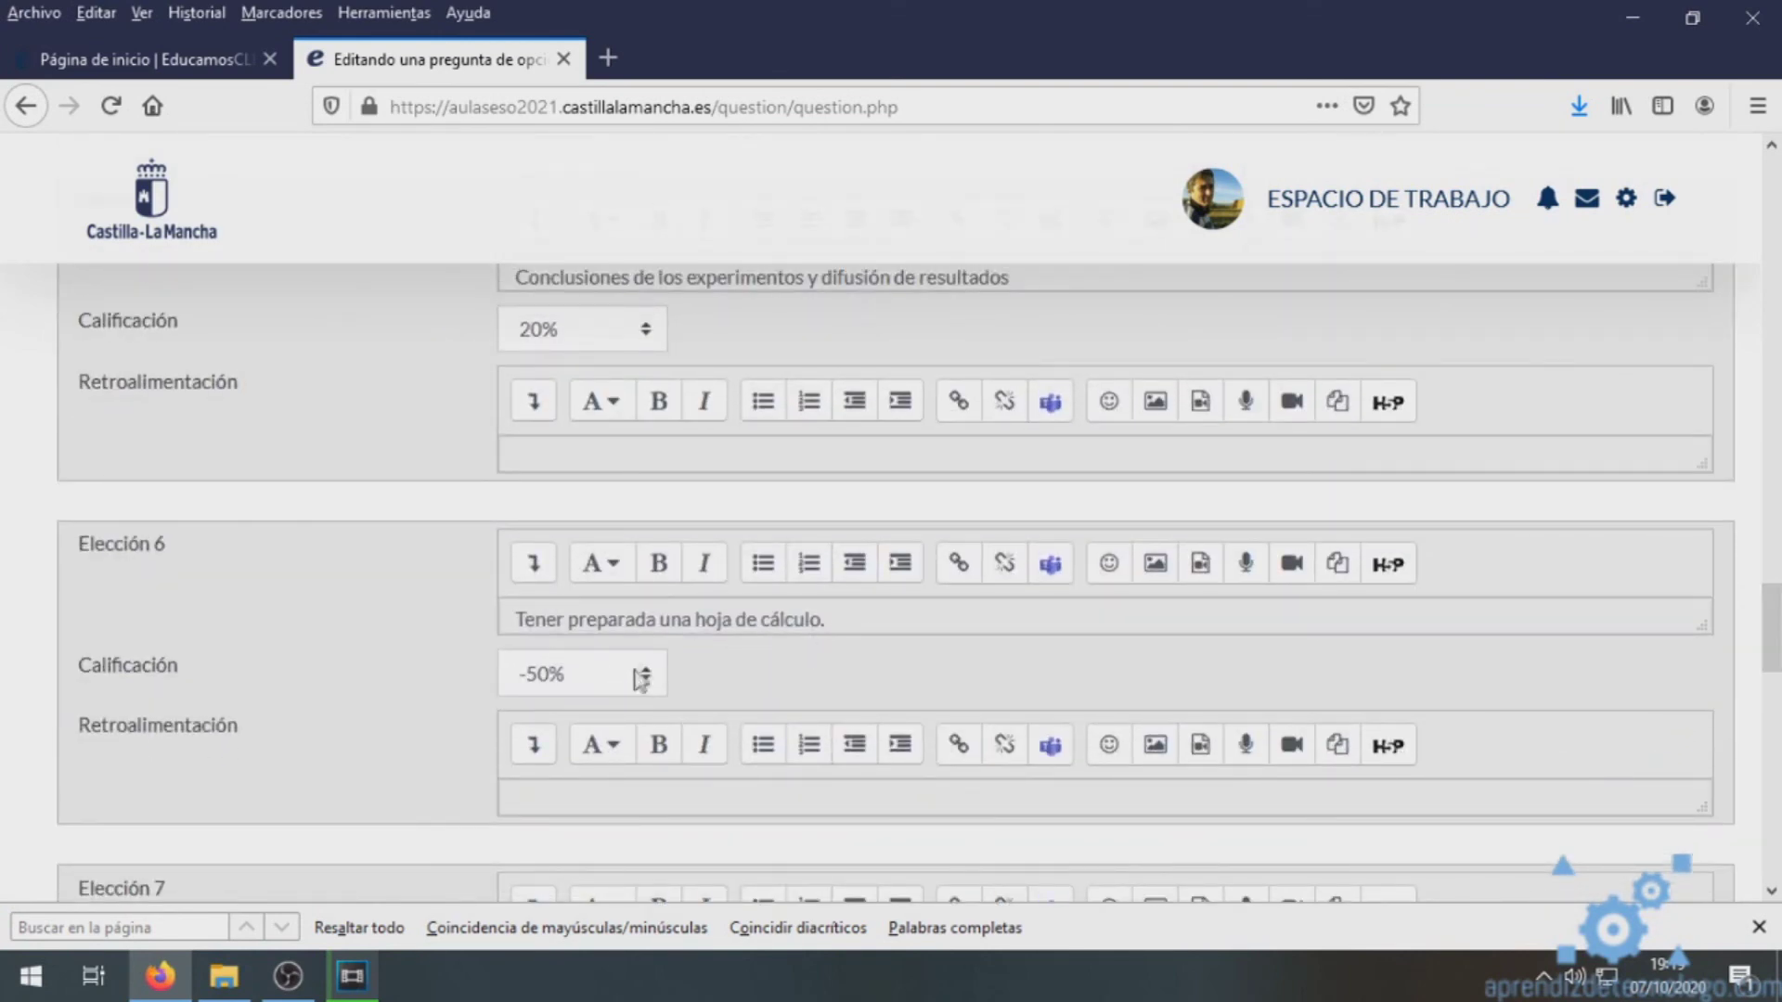
left_click_drag(1777, 620, 1775, 646)
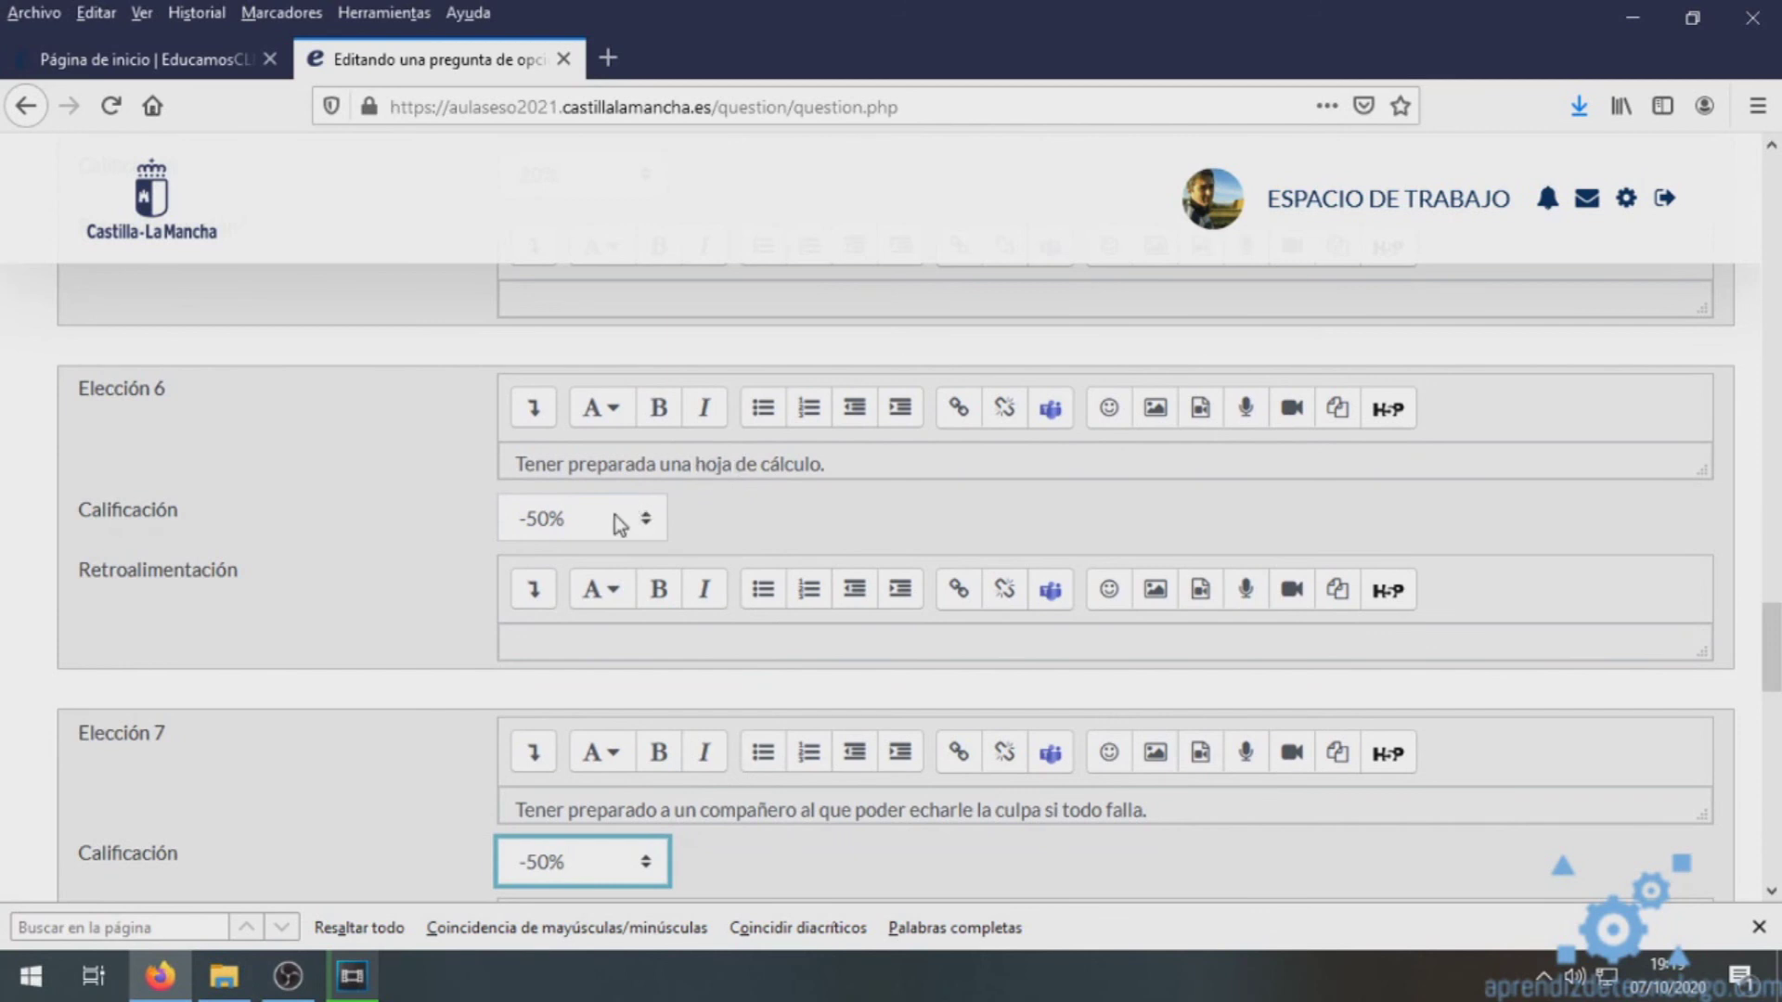
left_click(1759, 927)
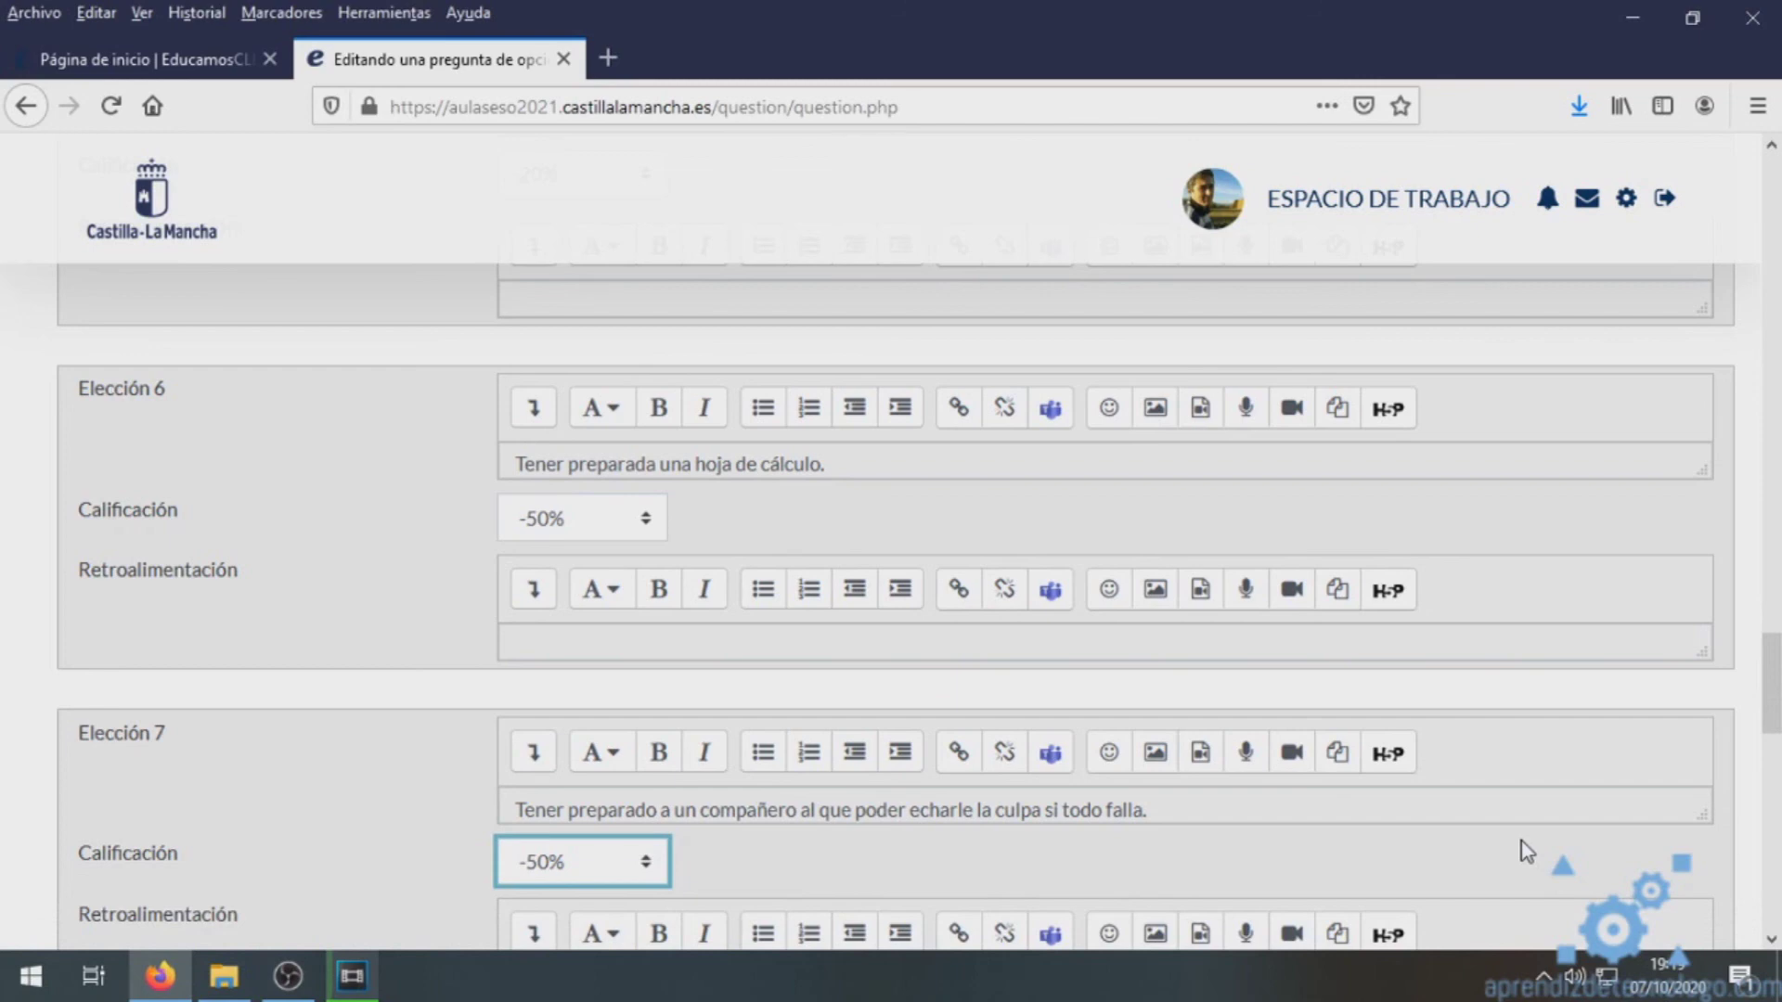
- Save the mc3 question and return to the quiz's question list
left_click_drag(1768, 729, 1766, 829)
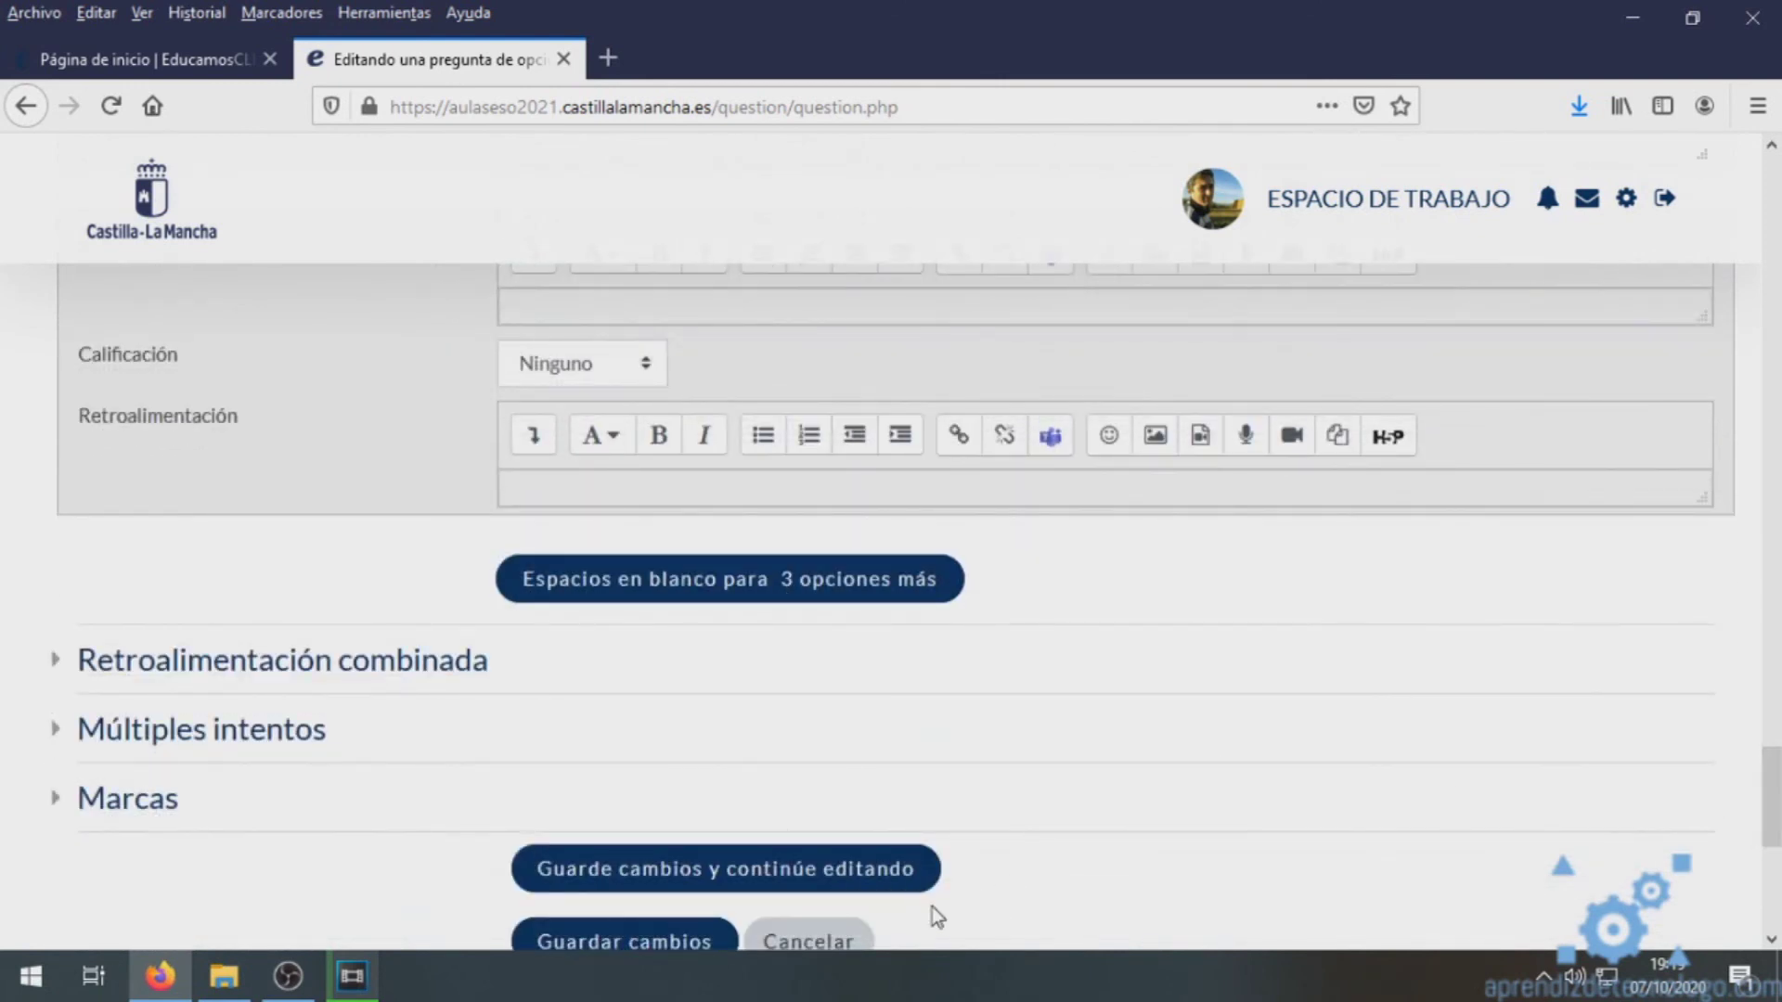
left_click(694, 943)
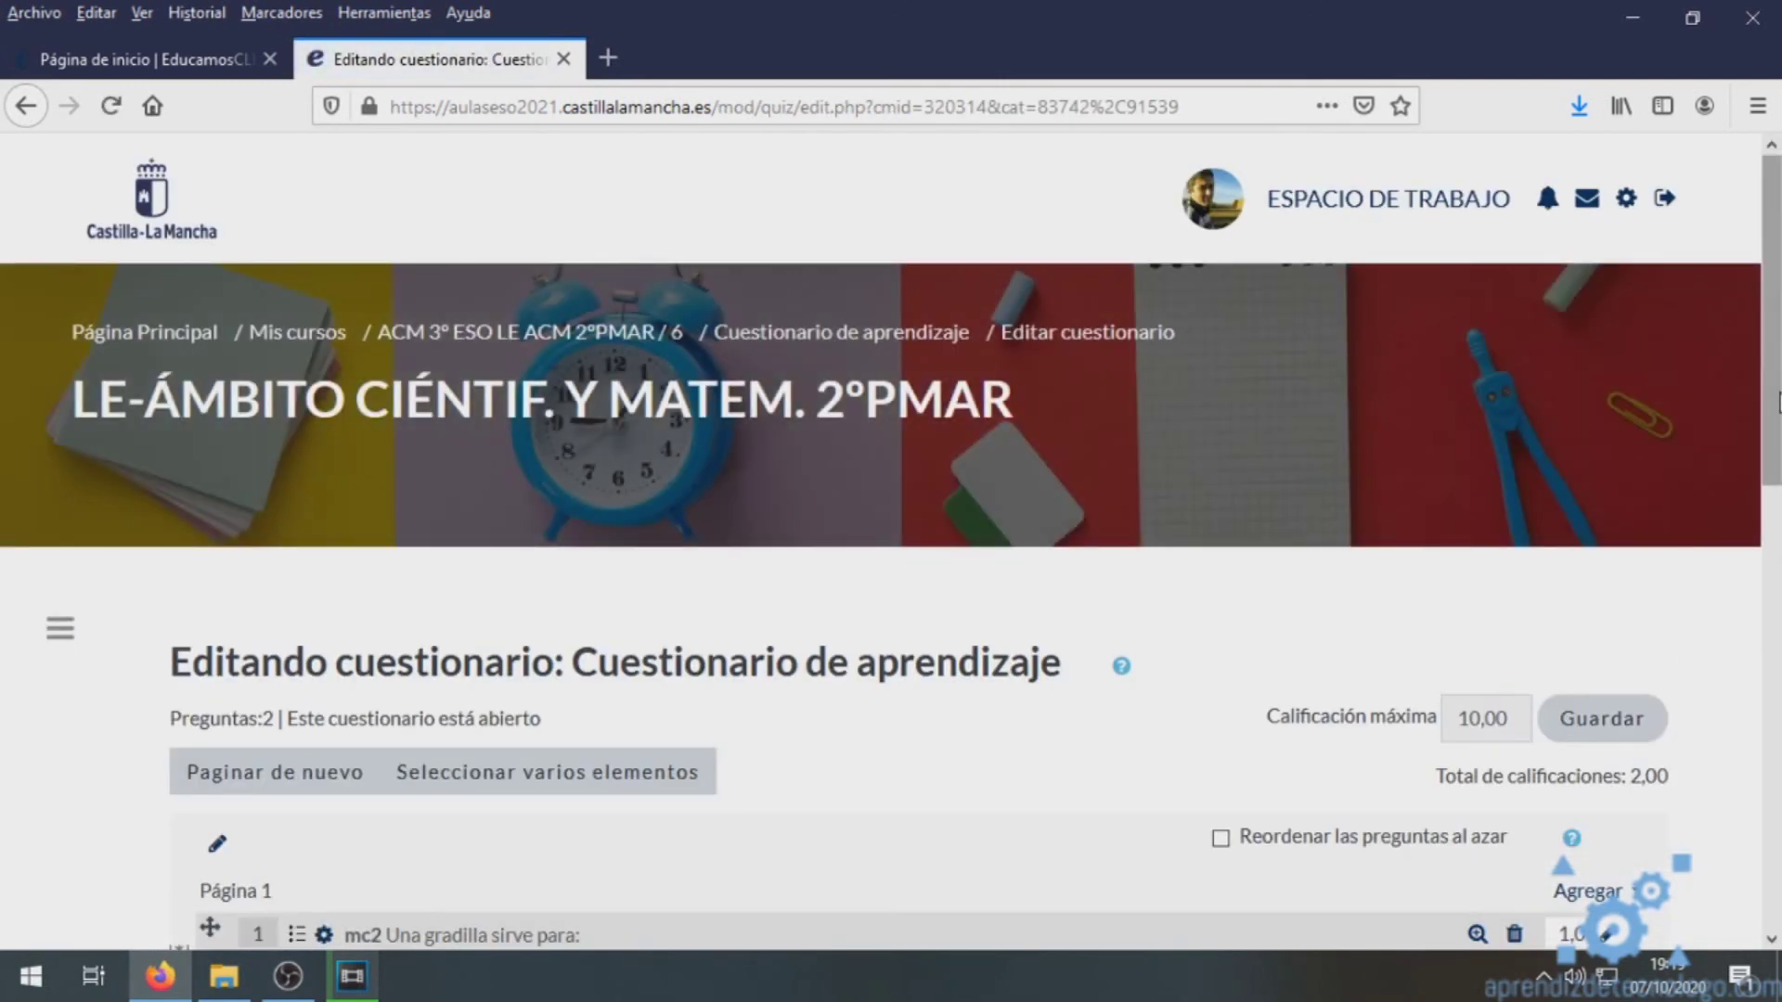
scroll(1427, 680, "down", 3)
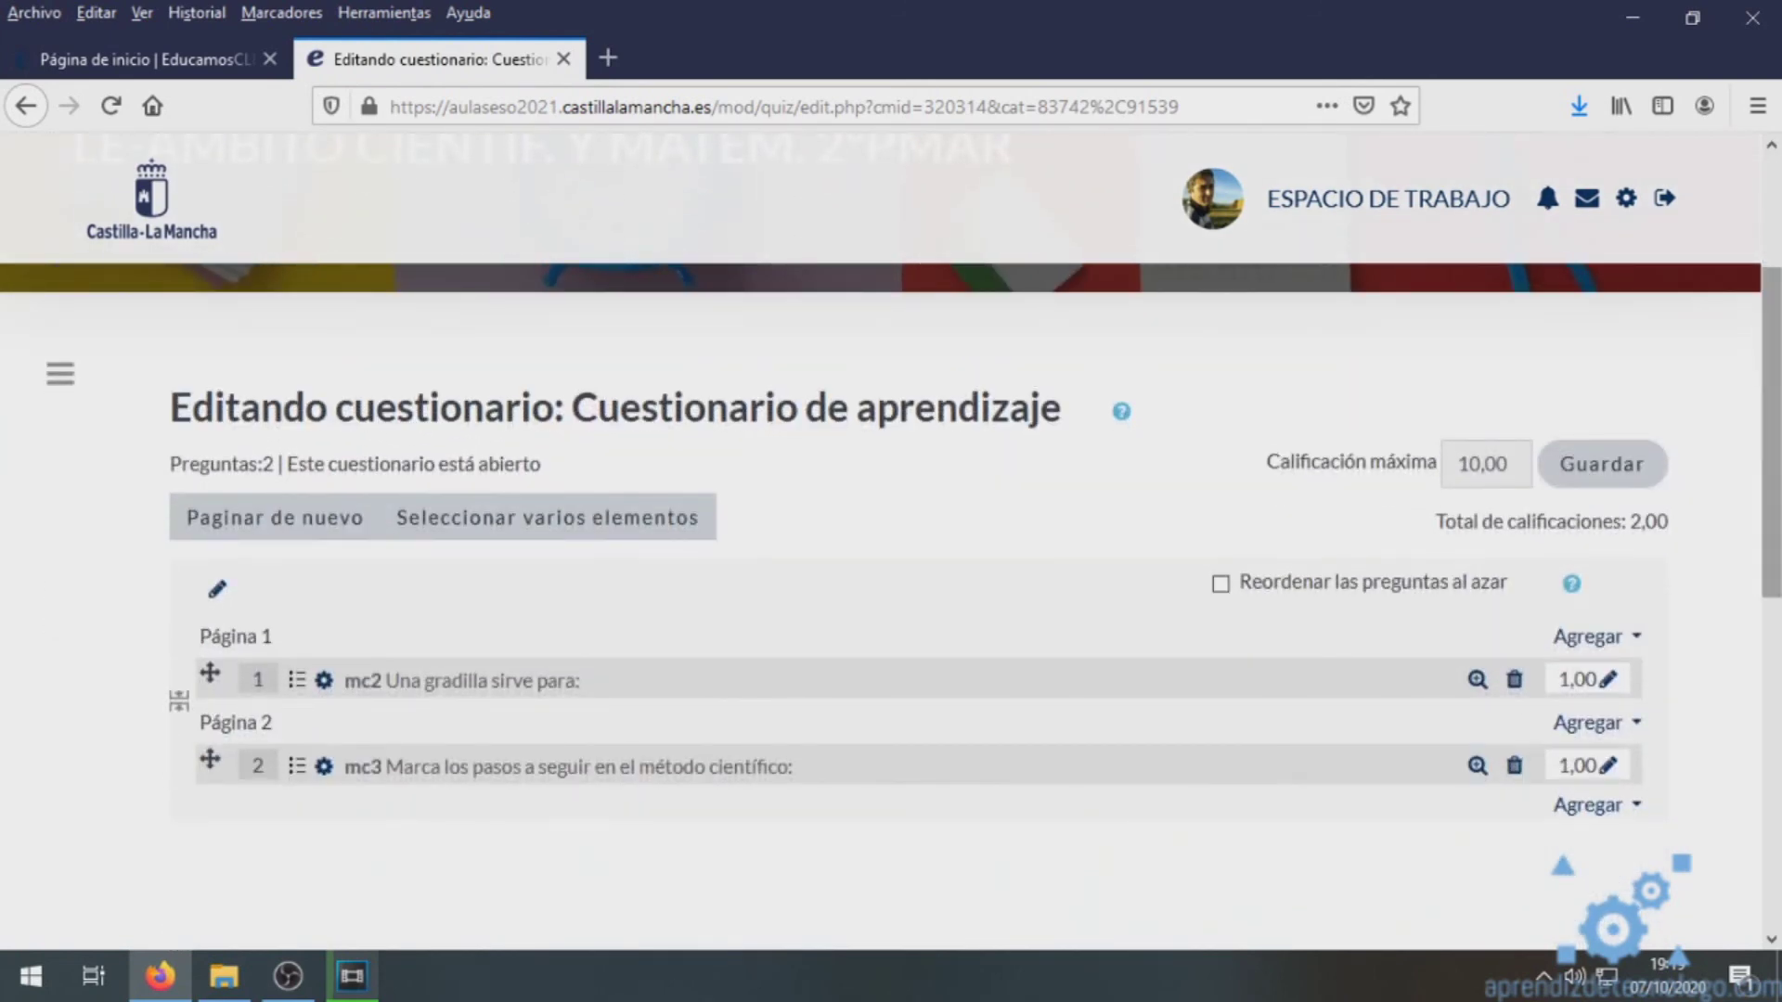